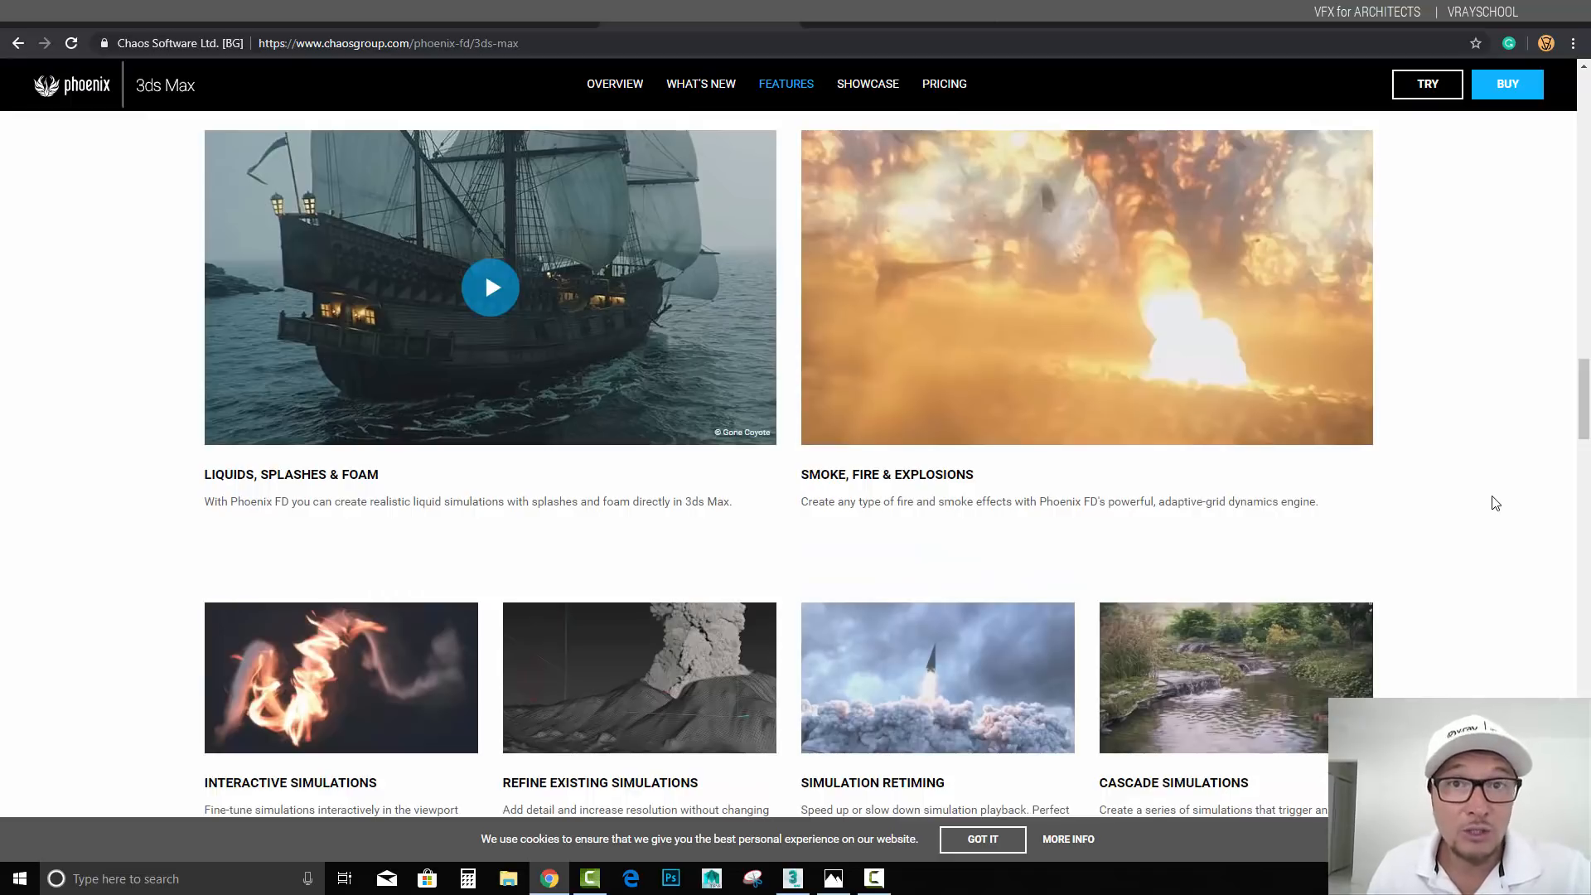
Step: Review the Phoenix FD features page and the infinity pool reference photo, then switch to the 3ds Max pool scene
{"action": "left_click_drag", "start_coordinate": [1584, 387], "coordinate": [1581, 297]}
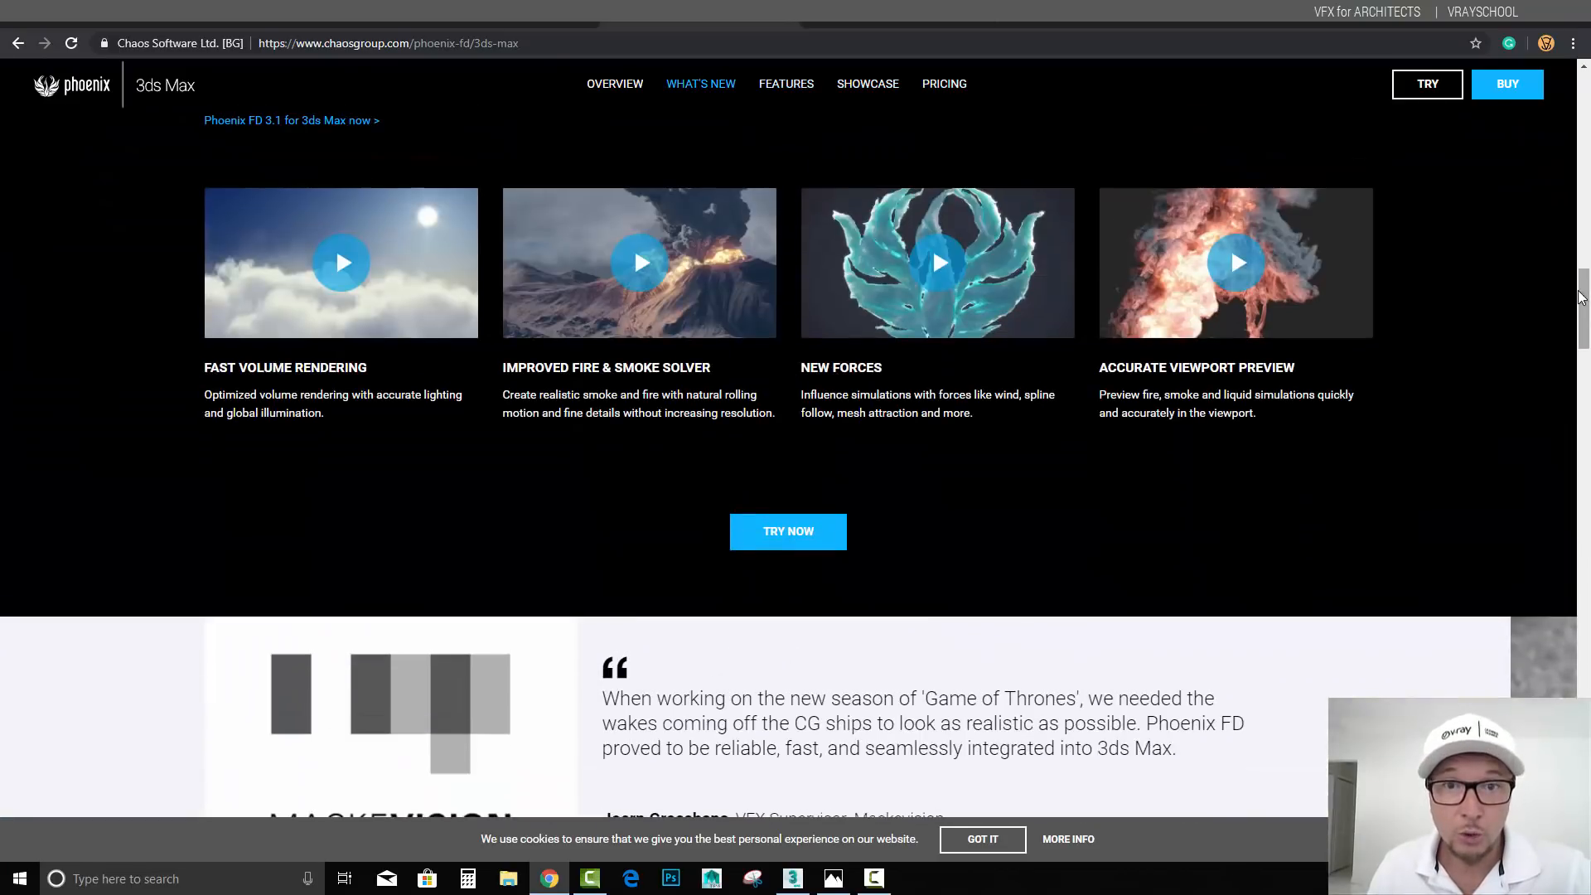
{"action": "left_click", "coordinate": [837, 884]}
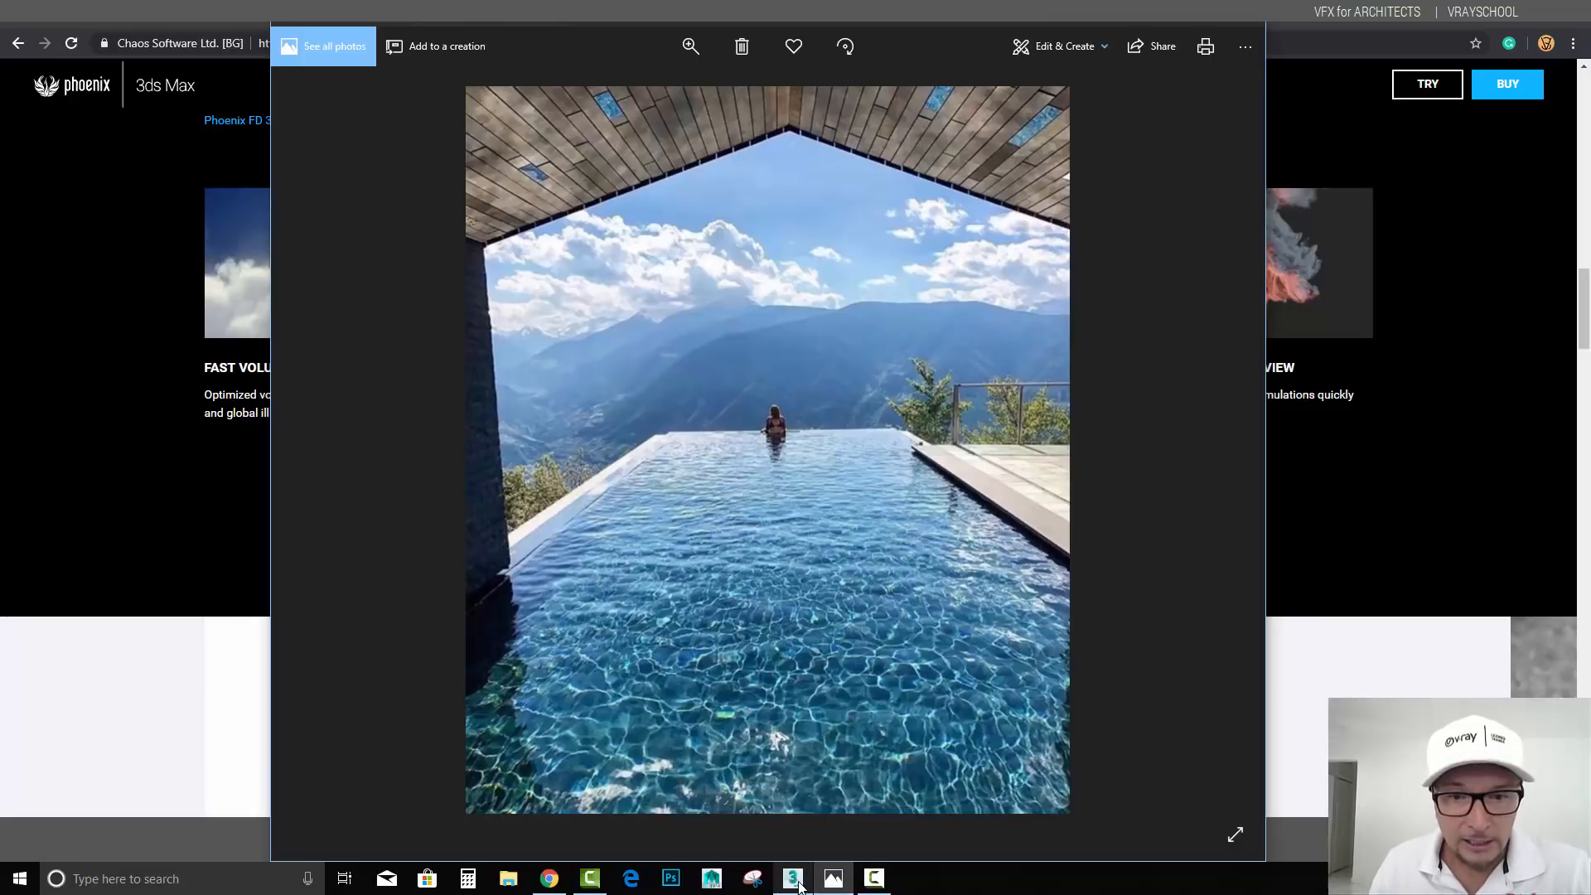
{"action": "mouse_move", "coordinate": [800, 886]}
{"action": "left_click", "coordinate": [794, 760]}
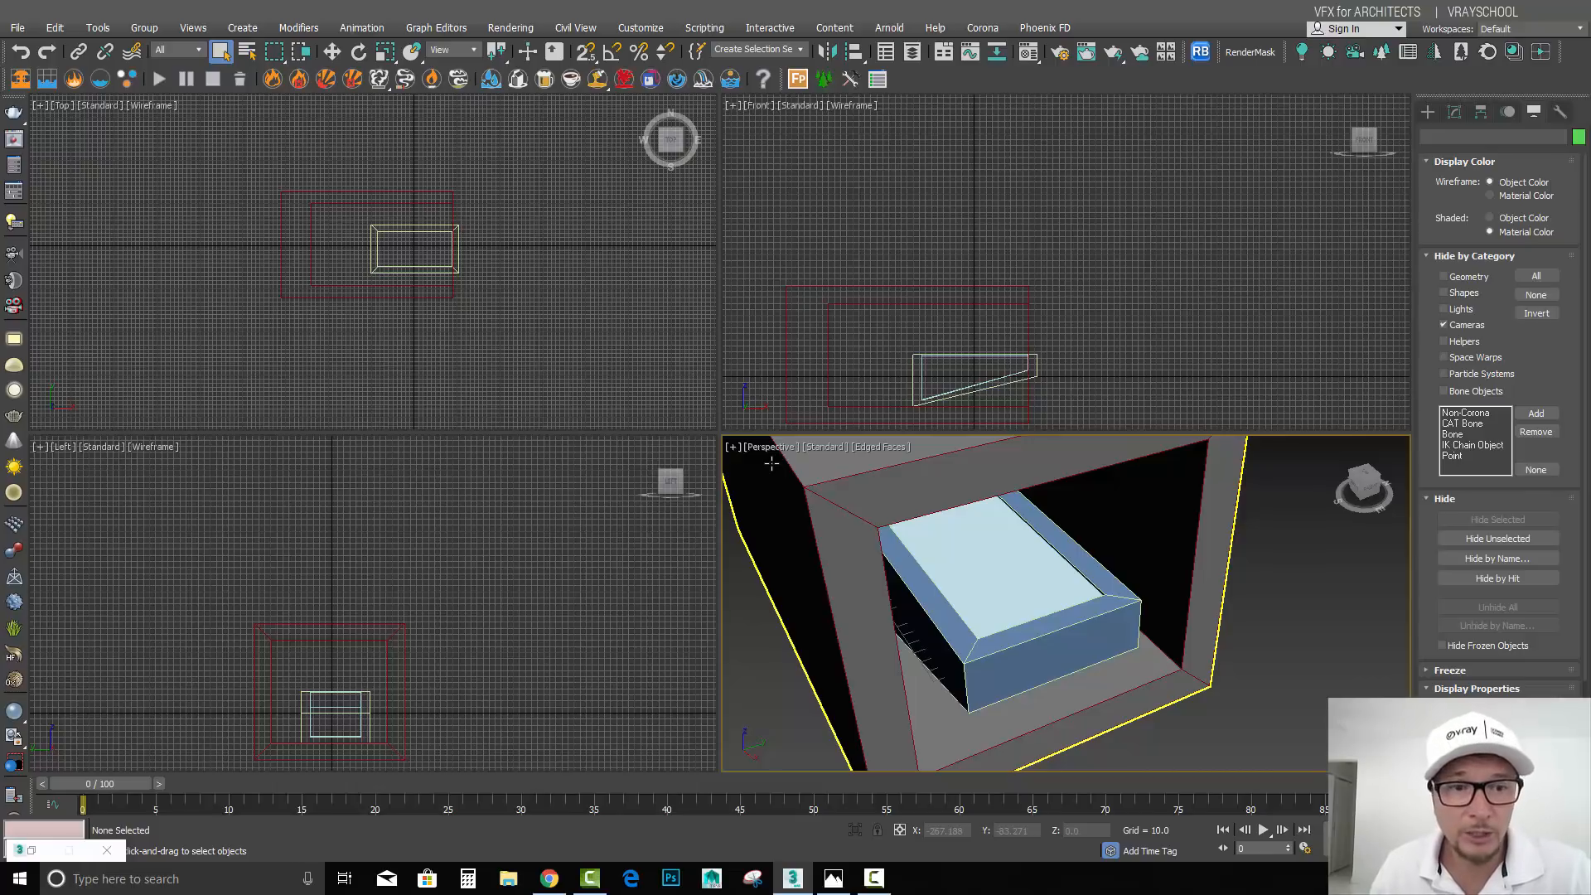
Step: Examine the pool and its surrounding shell in the perspective view, and select the outer shell box
{"action": "scroll", "coordinate": [1011, 572], "scroll_direction": "down", "scroll_amount": 4}
{"action": "scroll", "coordinate": [1058, 651], "scroll_direction": "down", "scroll_amount": 2}
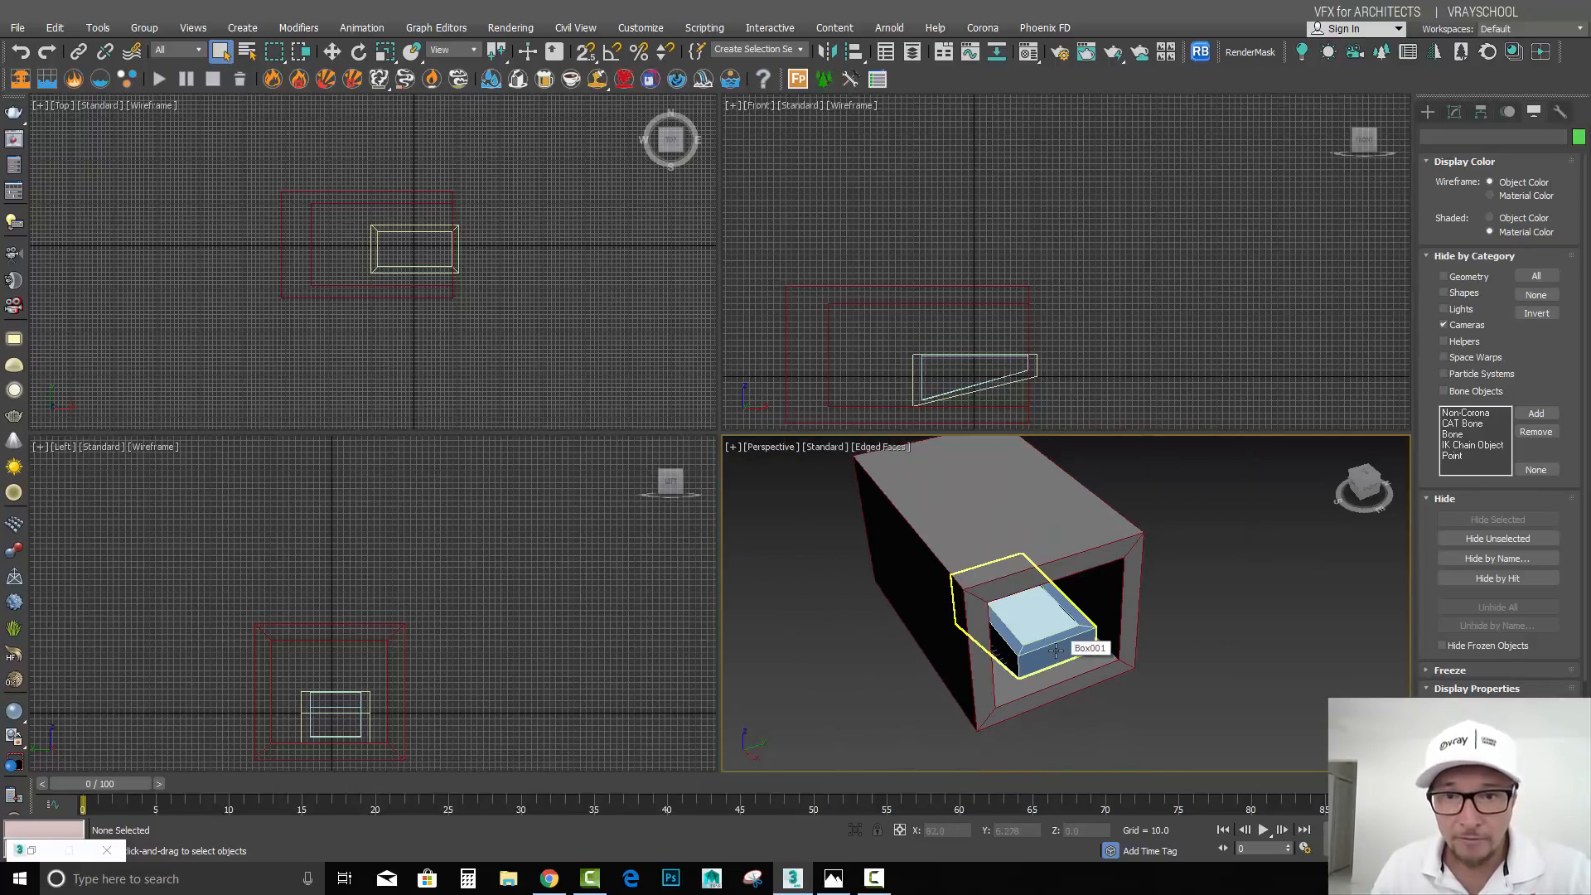
{"action": "middle_click_drag", "start_coordinate": [1036, 638], "coordinate": [986, 603], "text": "alt"}
{"action": "left_click", "coordinate": [1048, 521]}
{"action": "scroll", "coordinate": [1073, 548], "scroll_direction": "up", "scroll_amount": 2}
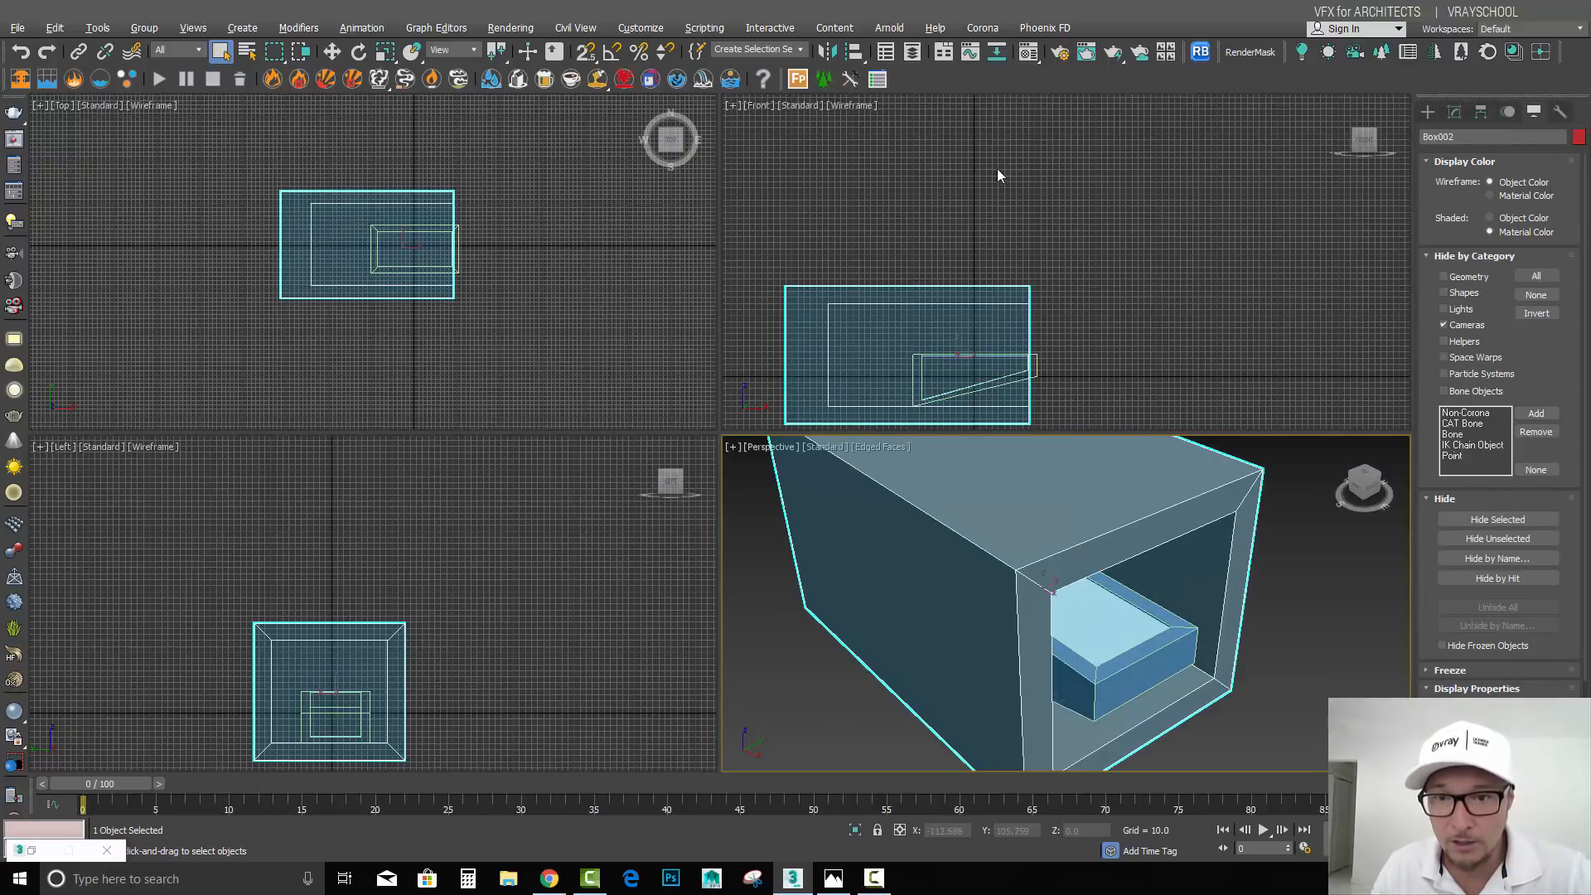
Step: Inspect the blue and Grey materials in the Material Editor and check the pool reference photo
{"action": "left_click", "coordinate": [1029, 52]}
{"action": "left_click", "coordinate": [1347, 203]}
{"action": "mouse_move", "coordinate": [1379, 429]}
{"action": "left_mouse_down"}
{"action": "mouse_move", "coordinate": [1375, 149]}
{"action": "mouse_move", "coordinate": [1377, 451]}
{"action": "mouse_move", "coordinate": [1380, 403]}
{"action": "left_mouse_up"}
{"action": "left_click", "coordinate": [1409, 207]}
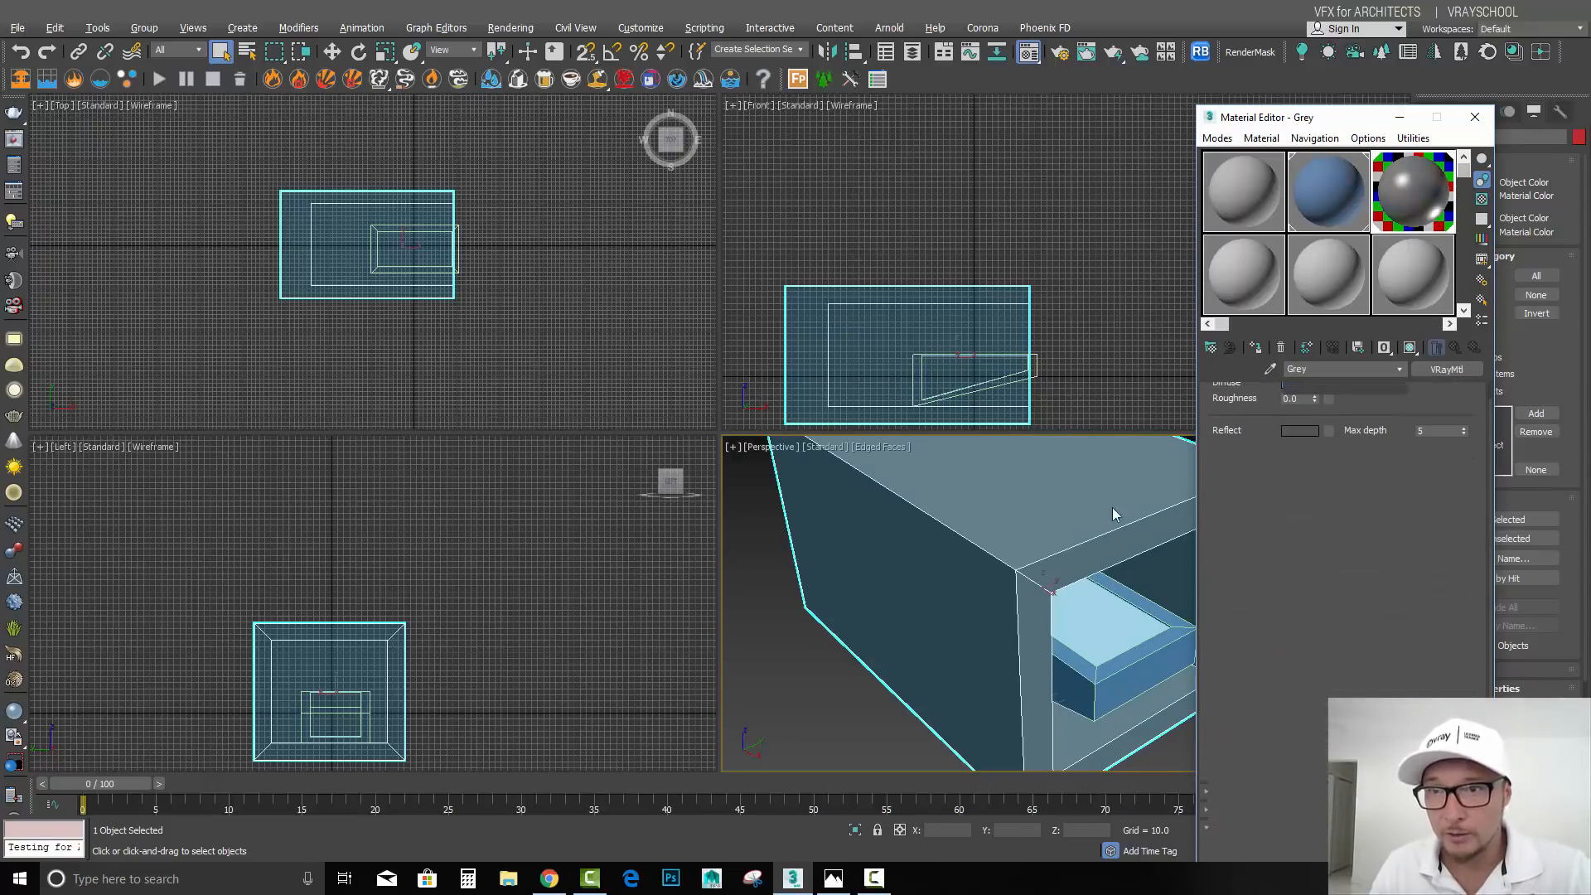
{"action": "scroll", "coordinate": [912, 561], "scroll_direction": "up", "scroll_amount": 3}
{"action": "left_click", "coordinate": [833, 879]}
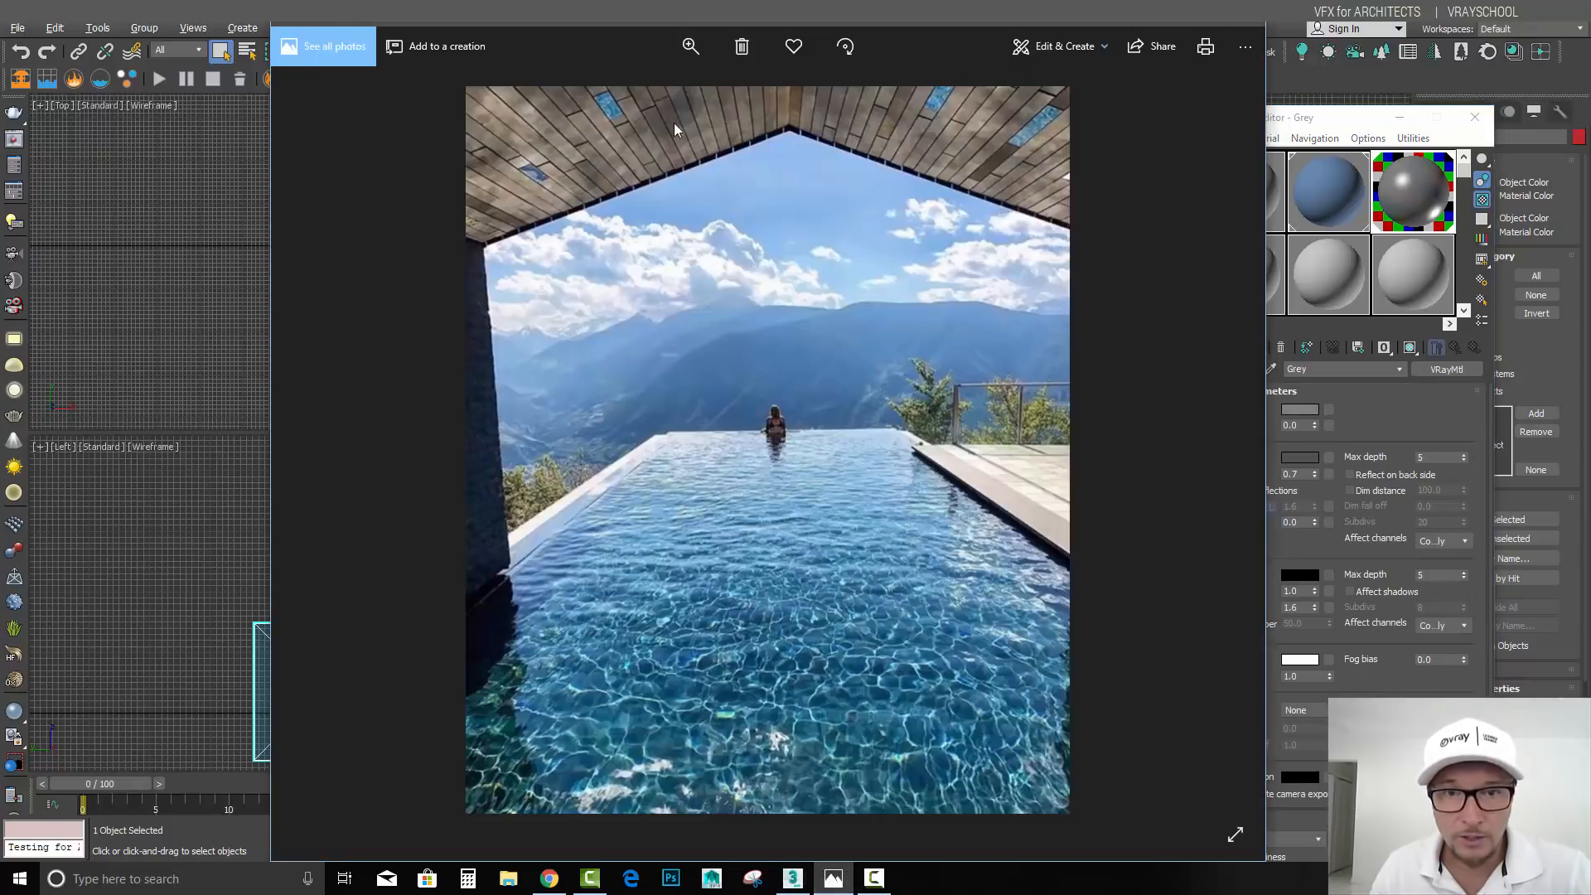
{"action": "left_click", "coordinate": [1173, 15]}
Step: Select the water box inside the pool, minimize the Material Editor and examine how the box fits the basin
{"action": "middle_click_drag", "start_coordinate": [1055, 618], "coordinate": [941, 587]}
{"action": "scroll", "coordinate": [845, 489], "scroll_direction": "up", "scroll_amount": 3}
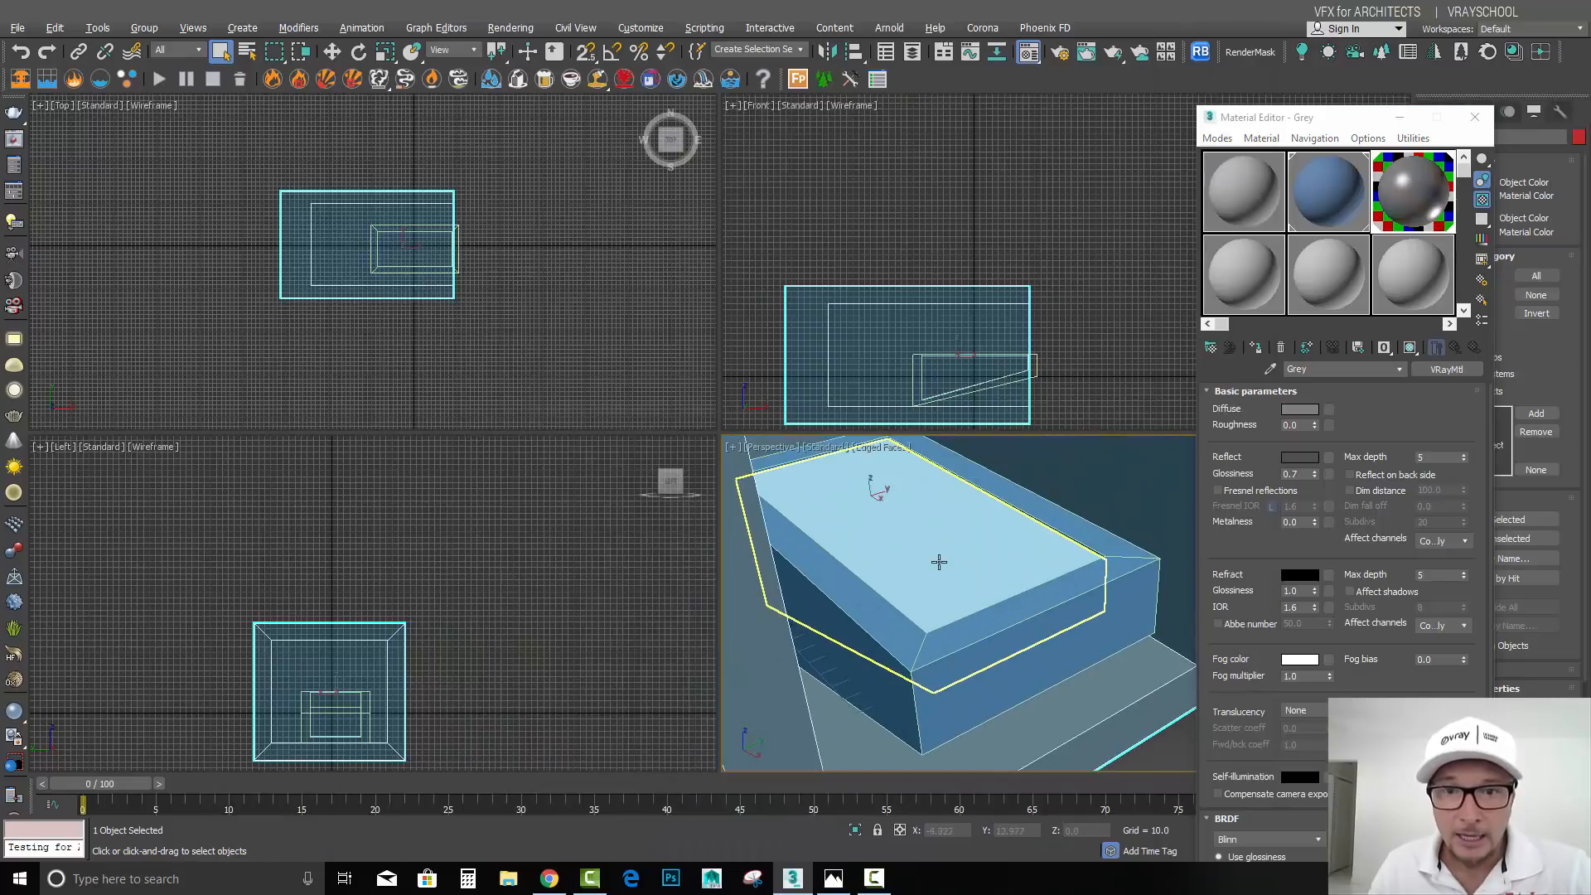
{"action": "left_click", "coordinate": [938, 563]}
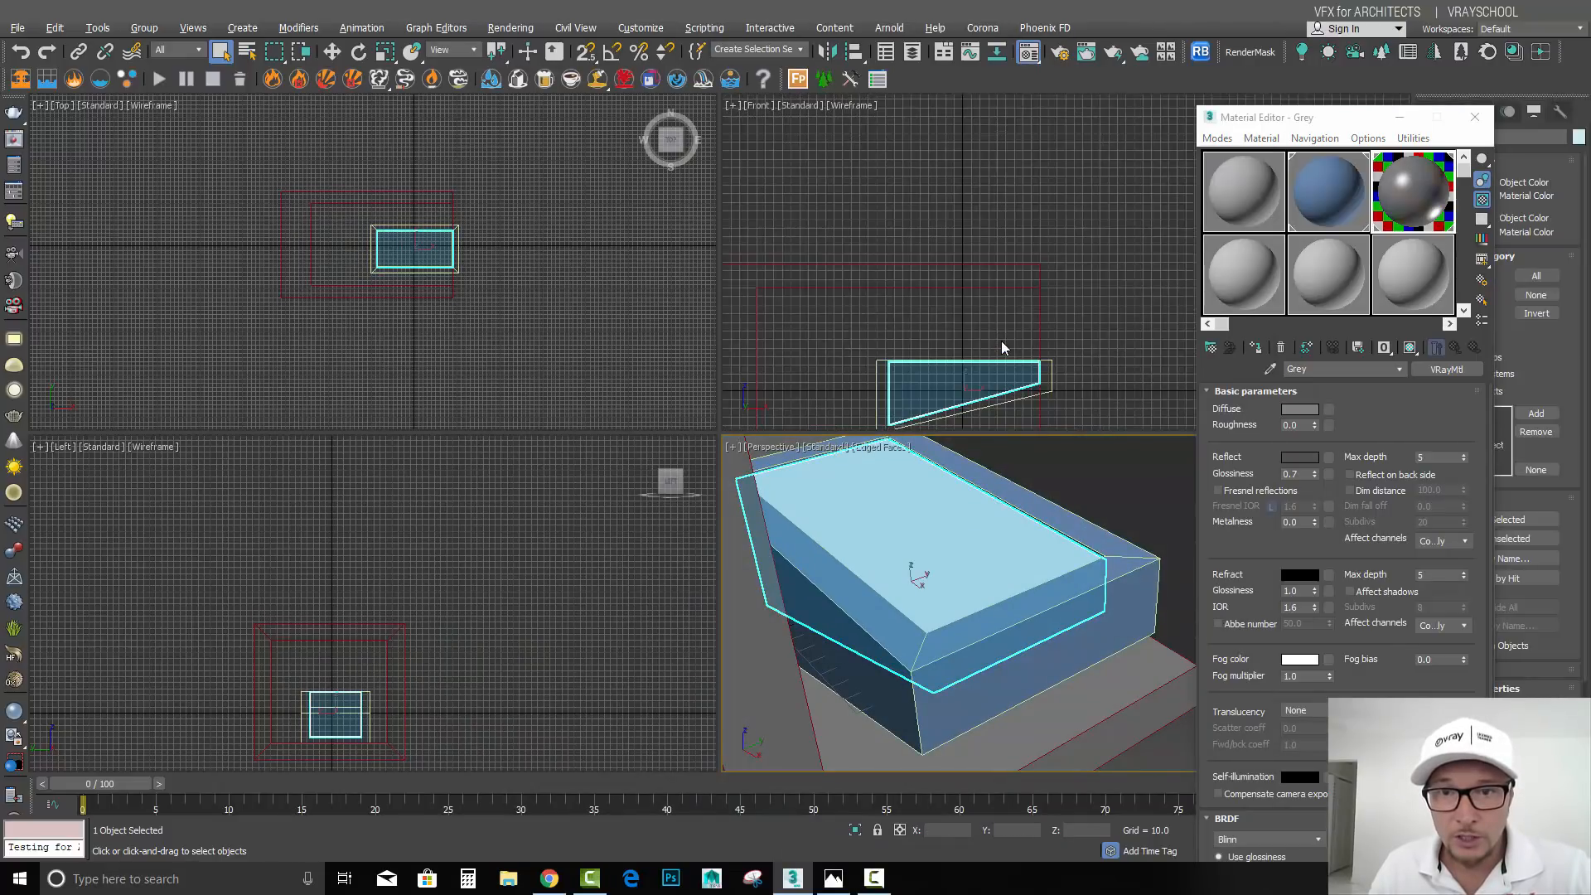
{"action": "middle_click_drag", "start_coordinate": [1006, 578], "coordinate": [1051, 585]}
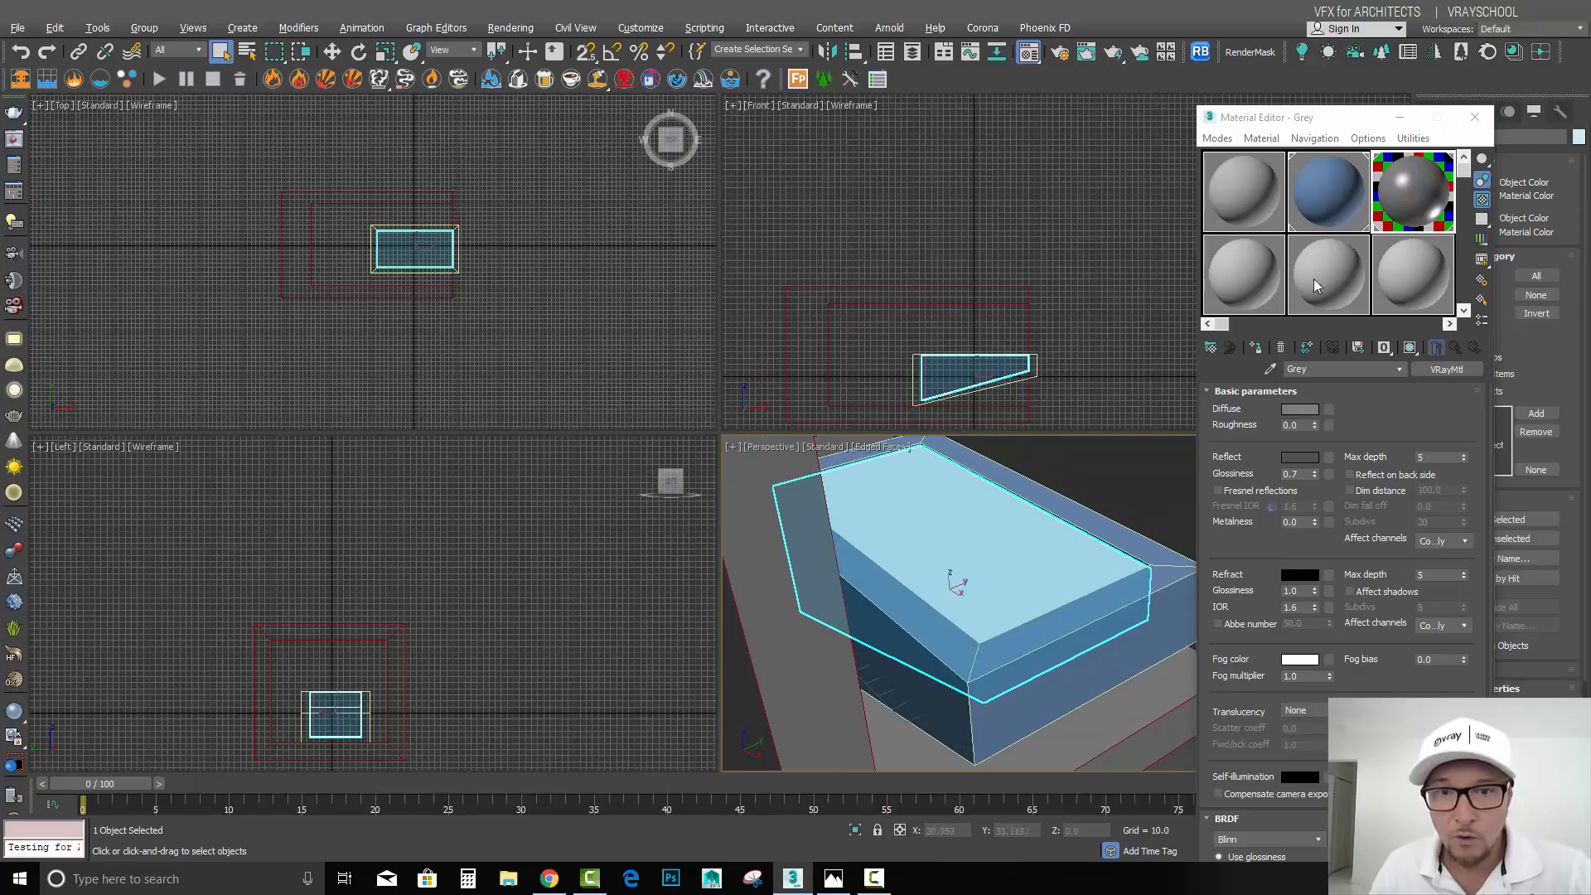
{"action": "left_click", "coordinate": [1400, 117]}
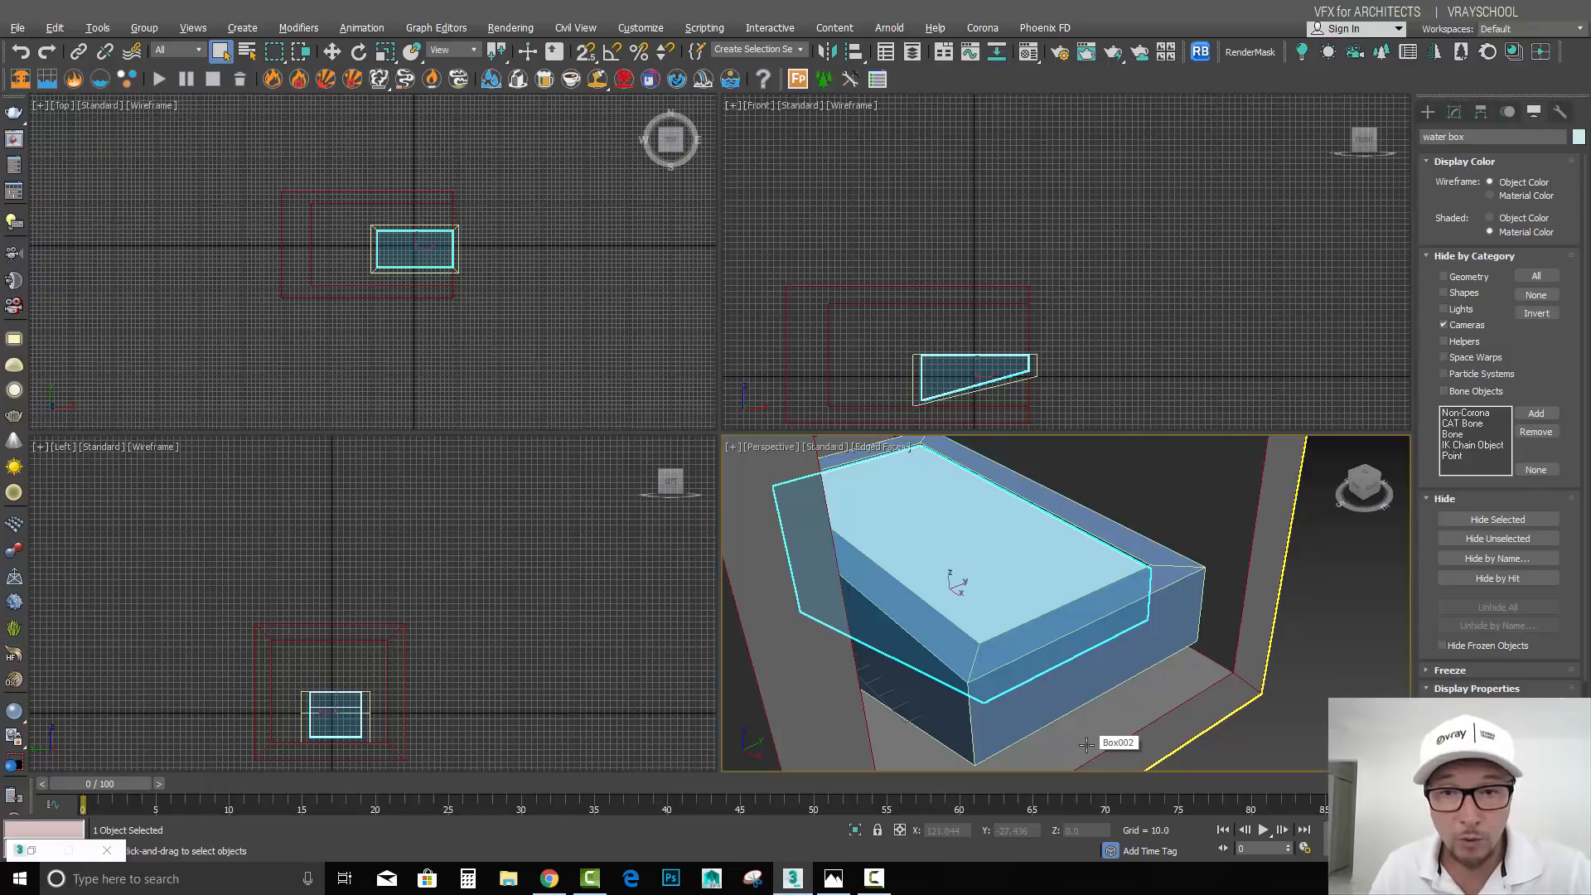
{"action": "mouse_move", "coordinate": [1089, 742]}
{"action": "middle_mouse_down", "text": "alt"}
{"action": "mouse_move", "coordinate": [1077, 583]}
{"action": "mouse_move", "coordinate": [1070, 729]}
{"action": "middle_mouse_up", "text": "alt"}
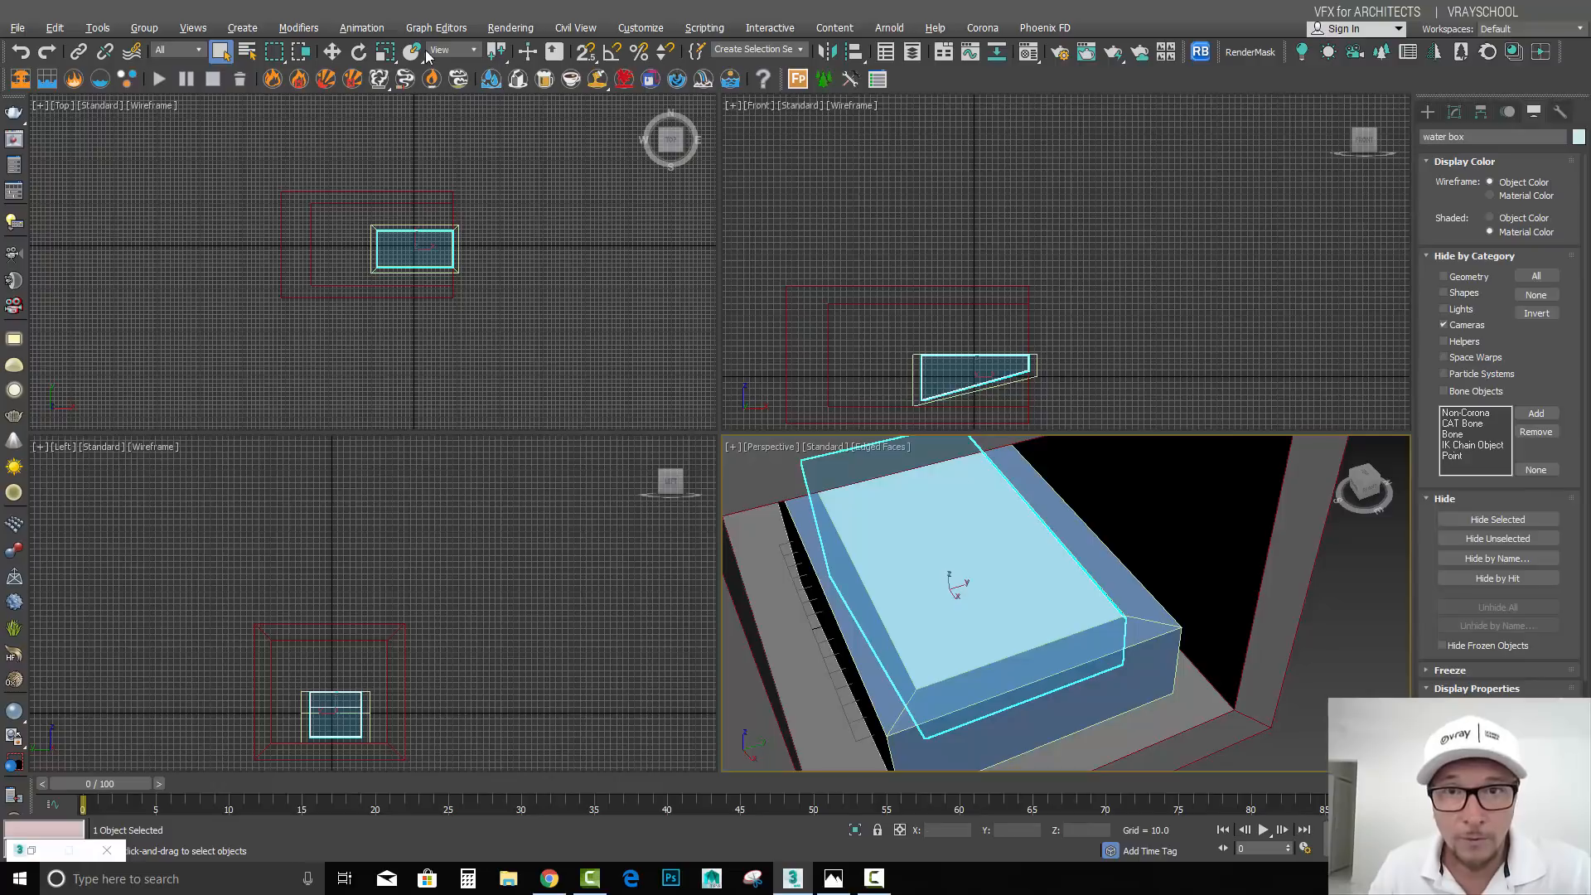
Step: Create a Phoenix FD liquid simulator about 224 × 144 × 98 units around the pool and lower it to about Z -57
{"action": "left_click", "coordinate": [48, 81]}
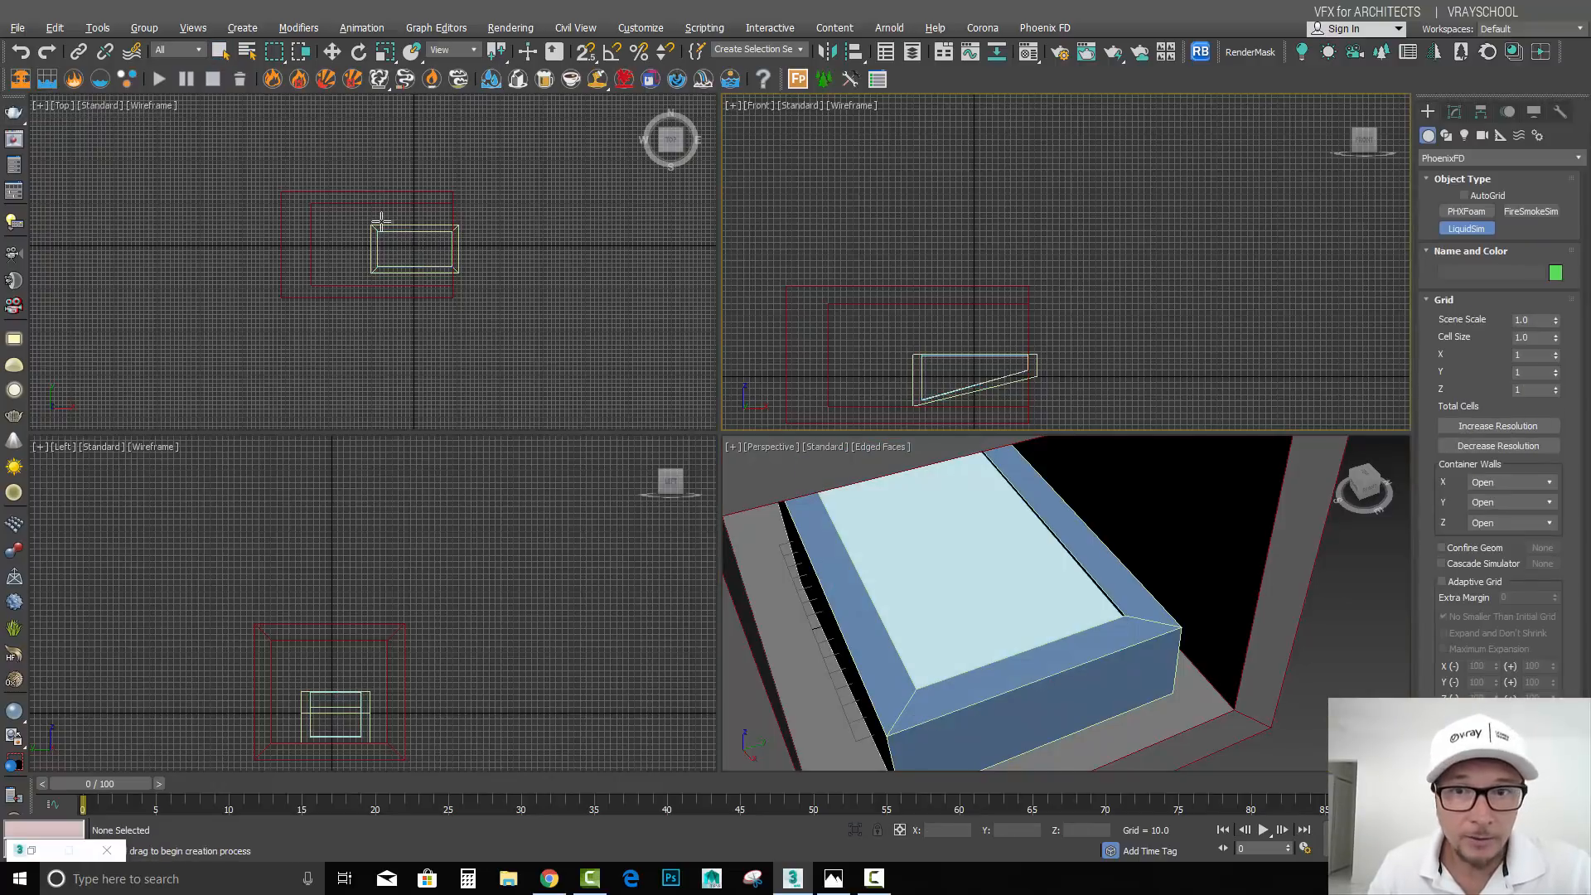
{"action": "left_click_drag", "start_coordinate": [368, 218], "coordinate": [463, 280]}
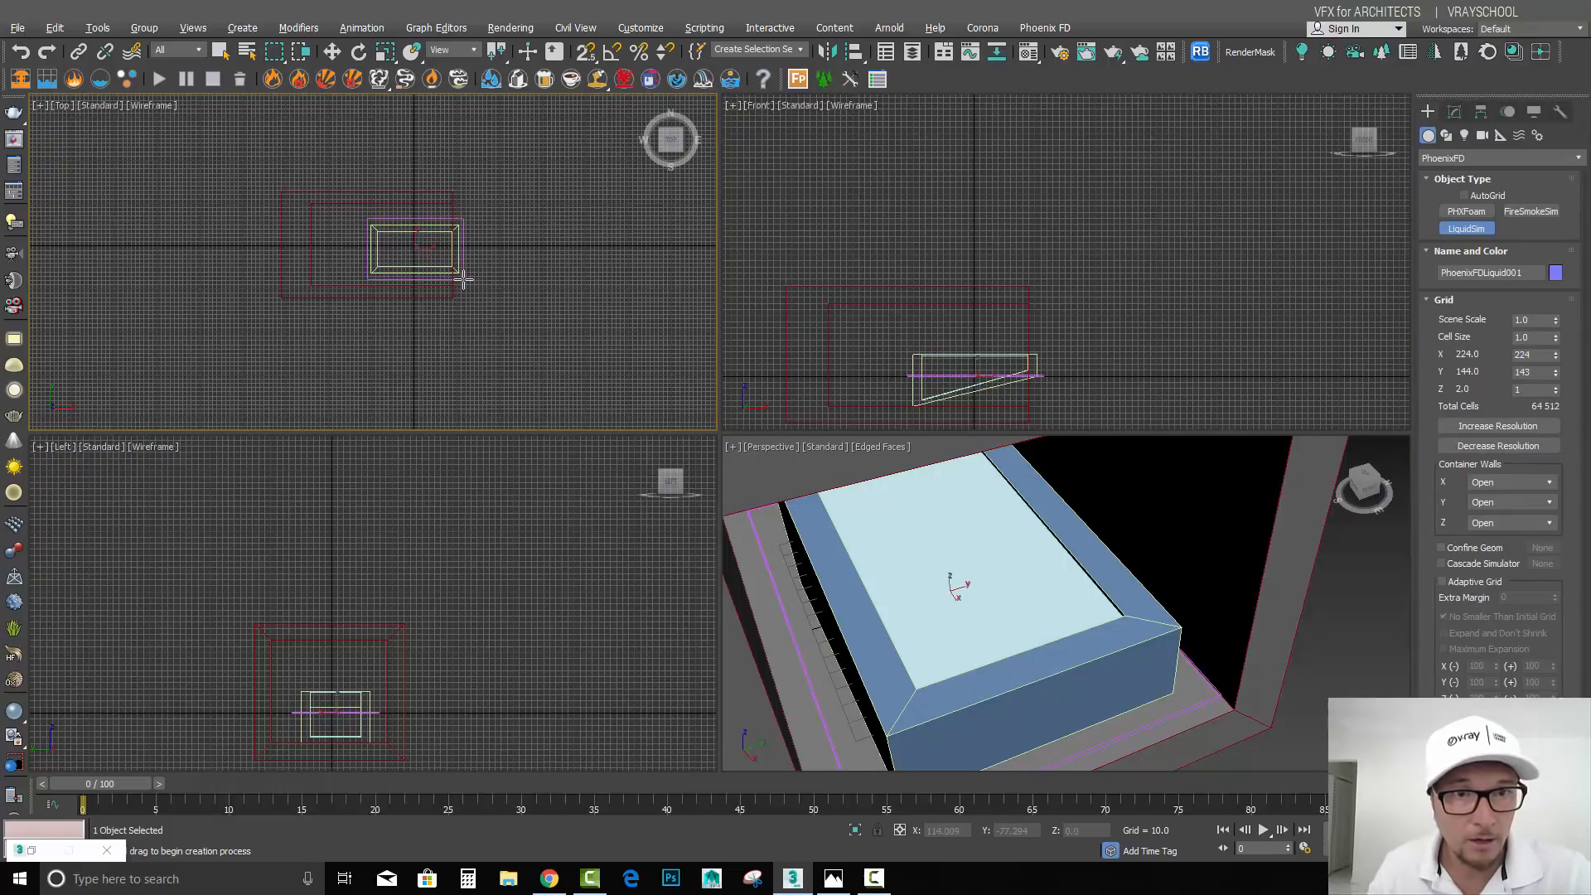
{"action": "left_click", "coordinate": [455, 238]}
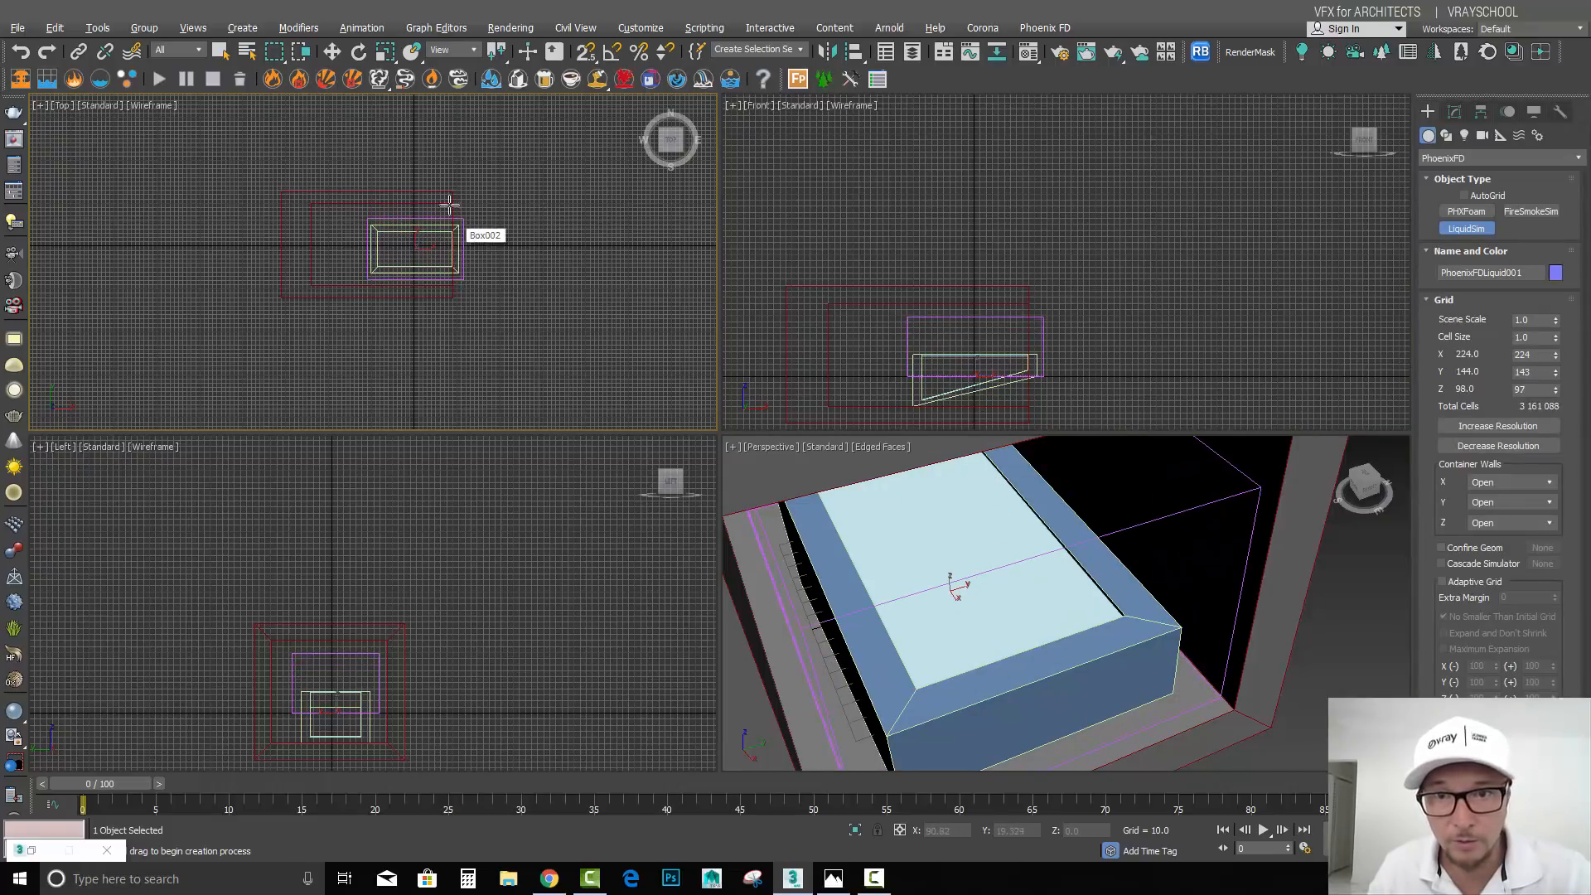
{"action": "key", "text": "w"}
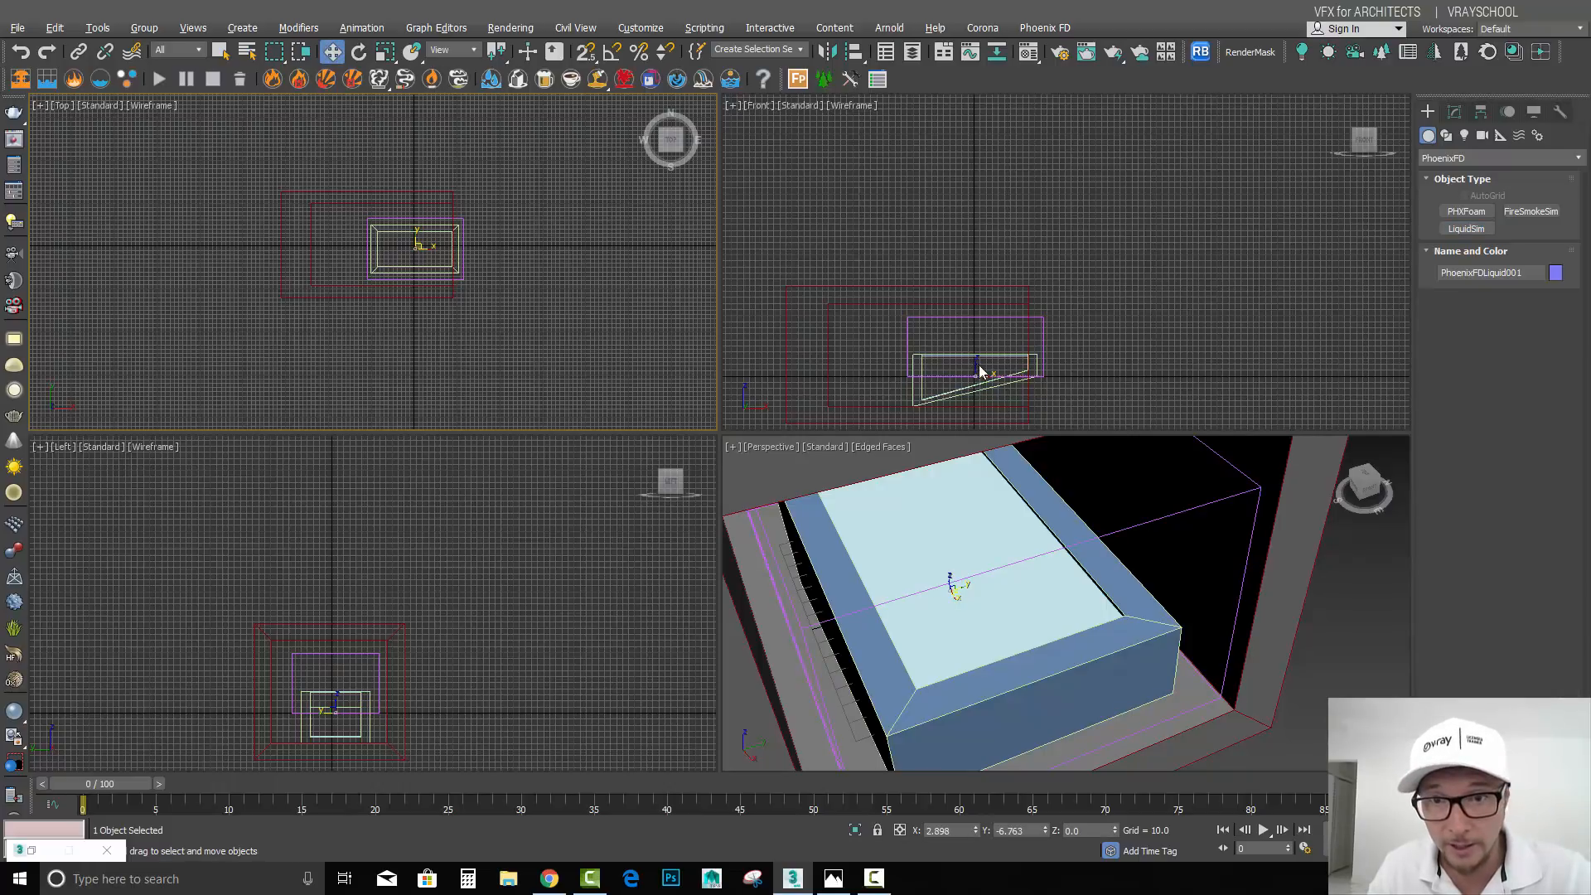
{"action": "left_click_drag", "start_coordinate": [1041, 330], "coordinate": [1043, 365]}
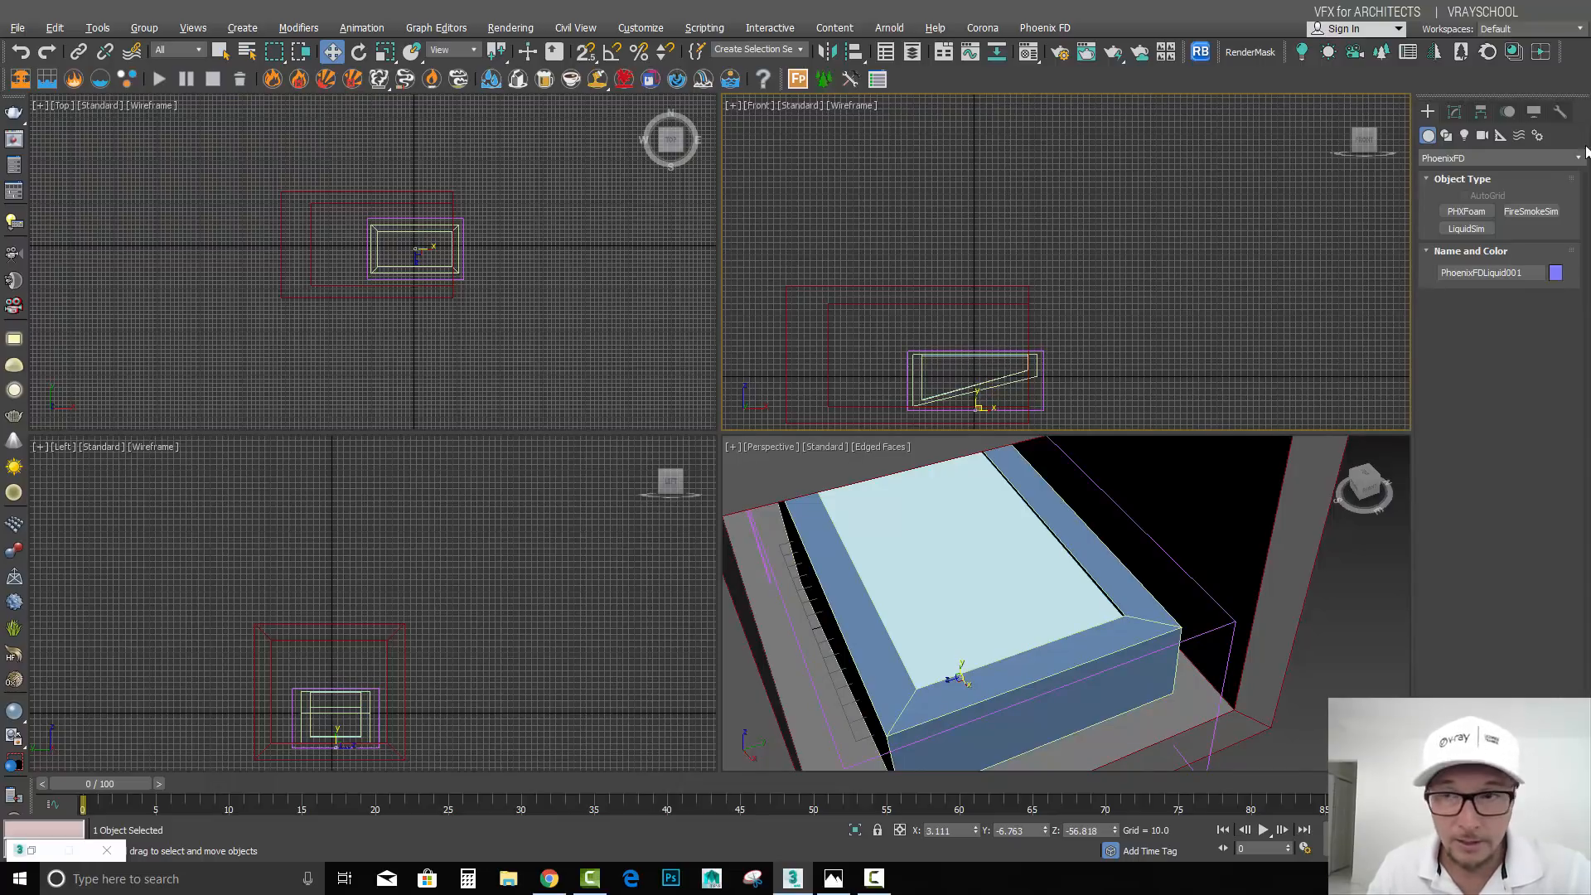
Step: Add a VRaySun aimed at the pool with an automatic VRaySky environment map, and raise the sun to about Z 399
{"action": "left_click", "coordinate": [1465, 135]}
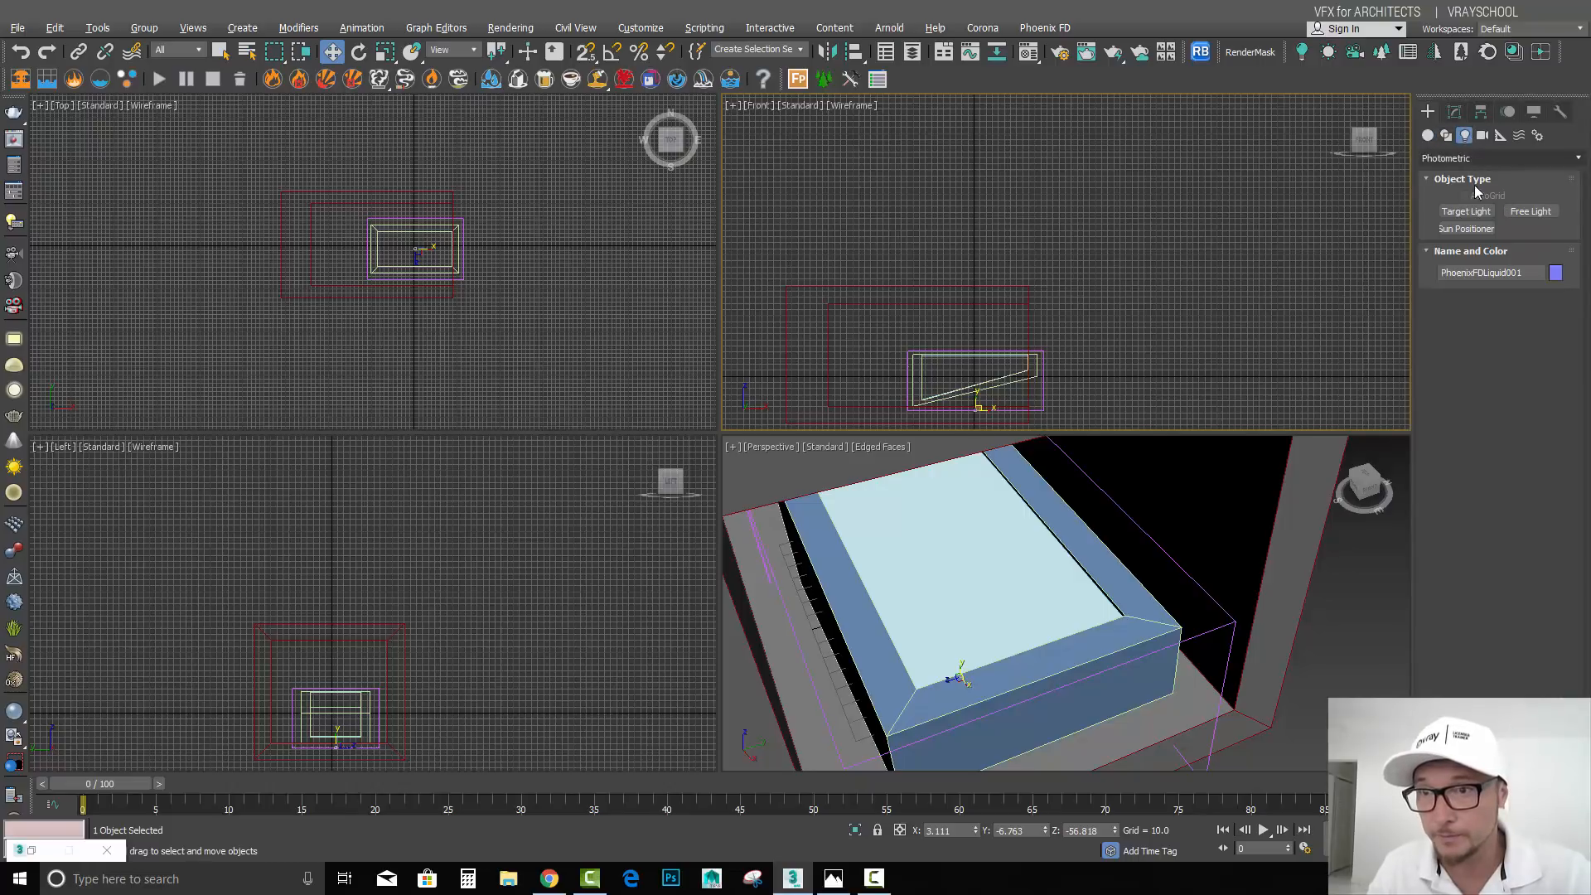
{"action": "left_click", "coordinate": [1479, 157]}
{"action": "left_click", "coordinate": [1472, 220]}
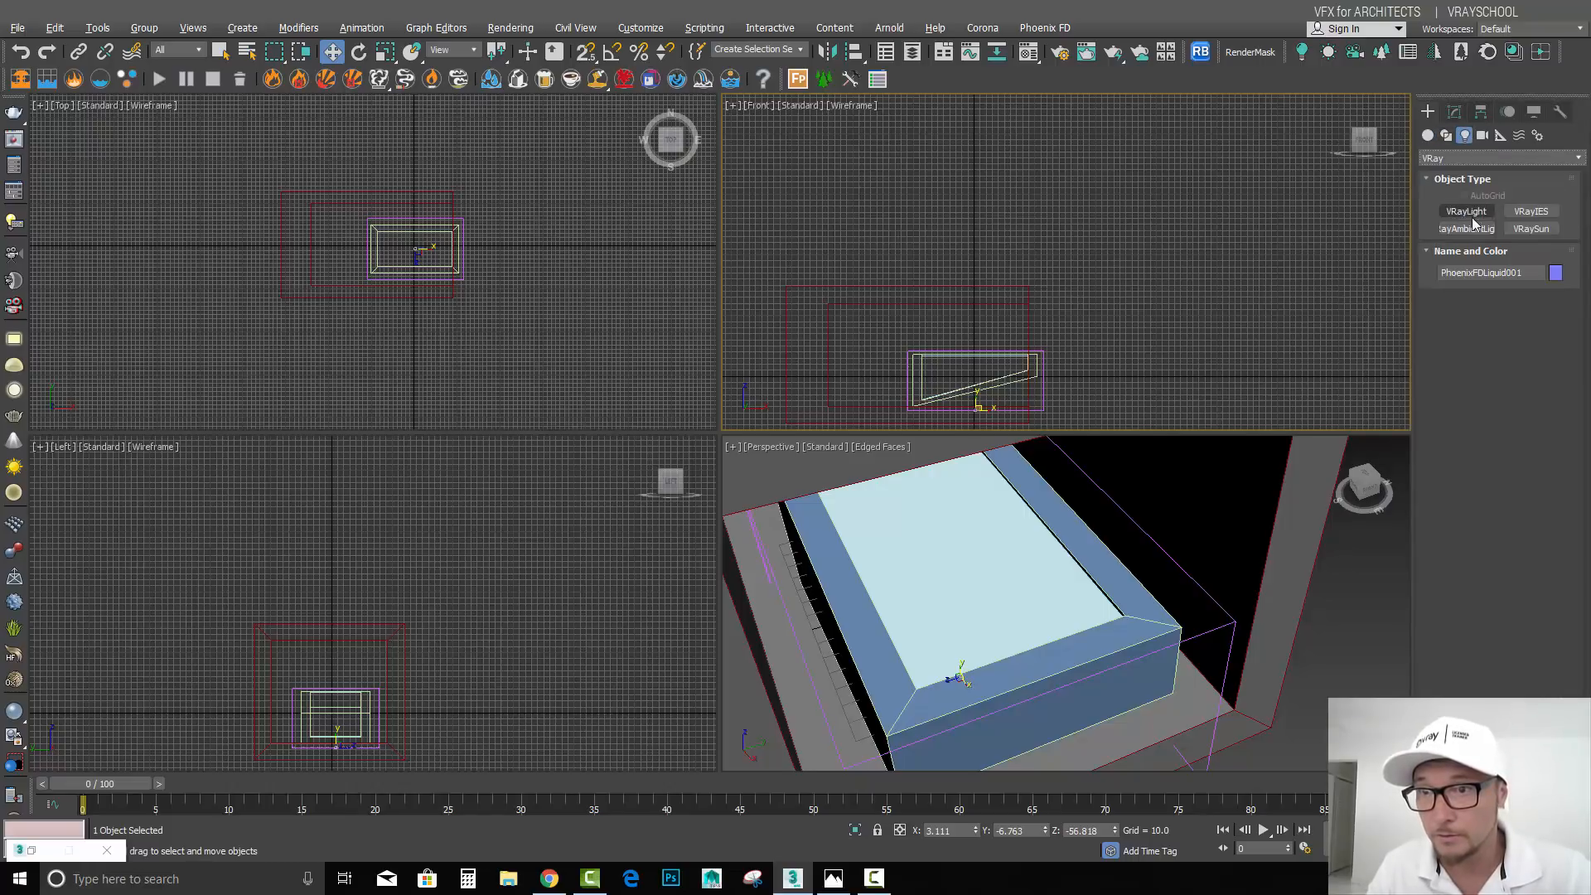
{"action": "left_click", "coordinate": [1531, 229]}
{"action": "left_click_drag", "start_coordinate": [683, 338], "coordinate": [416, 248]}
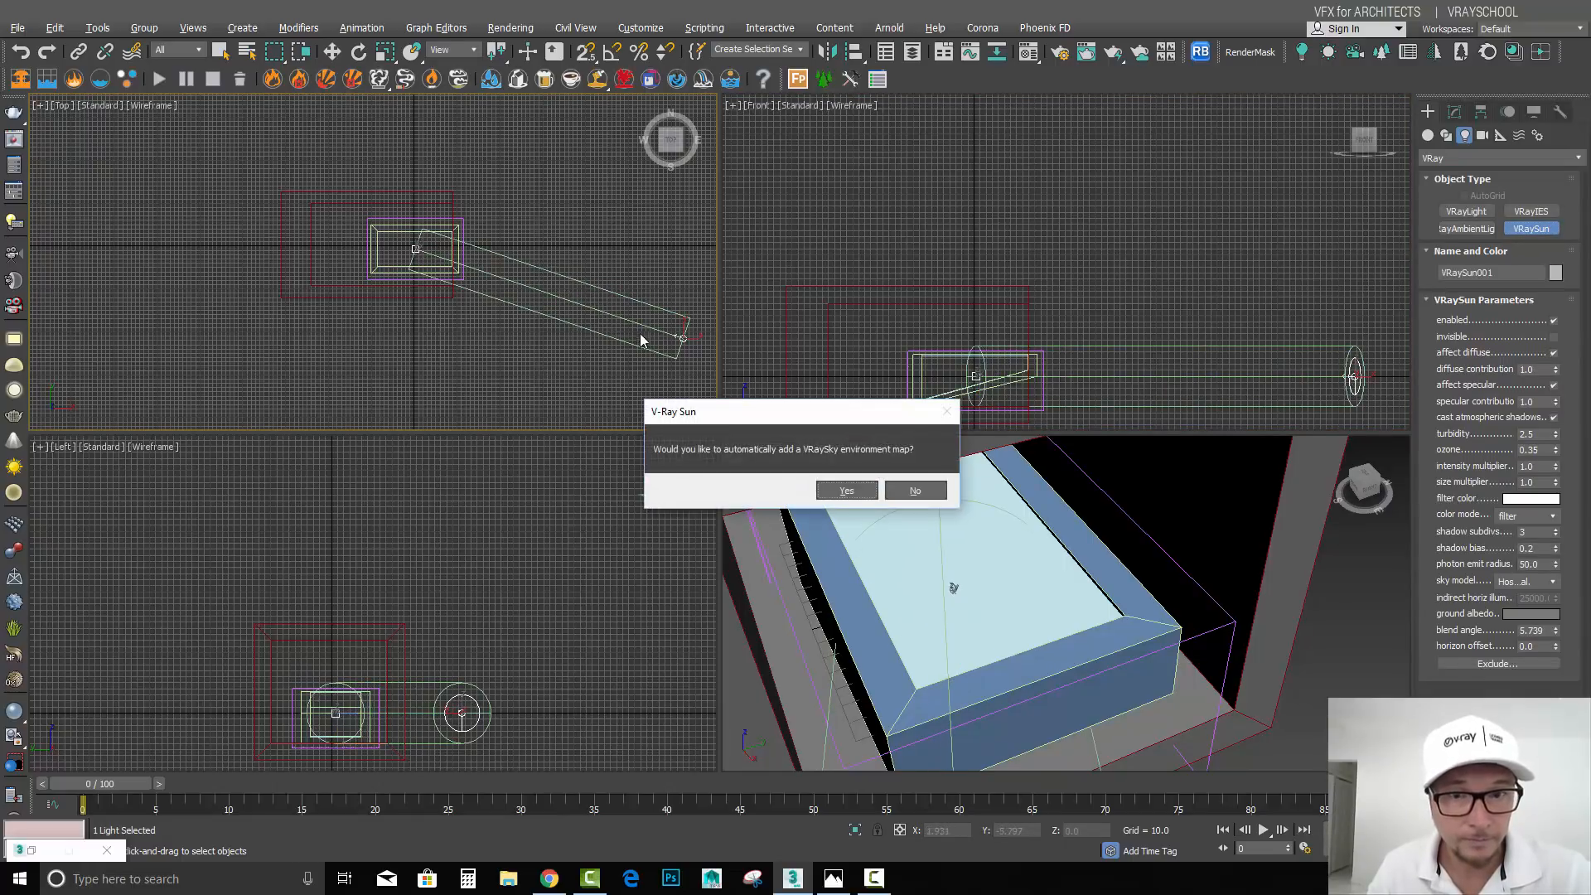
{"action": "left_click", "coordinate": [847, 490]}
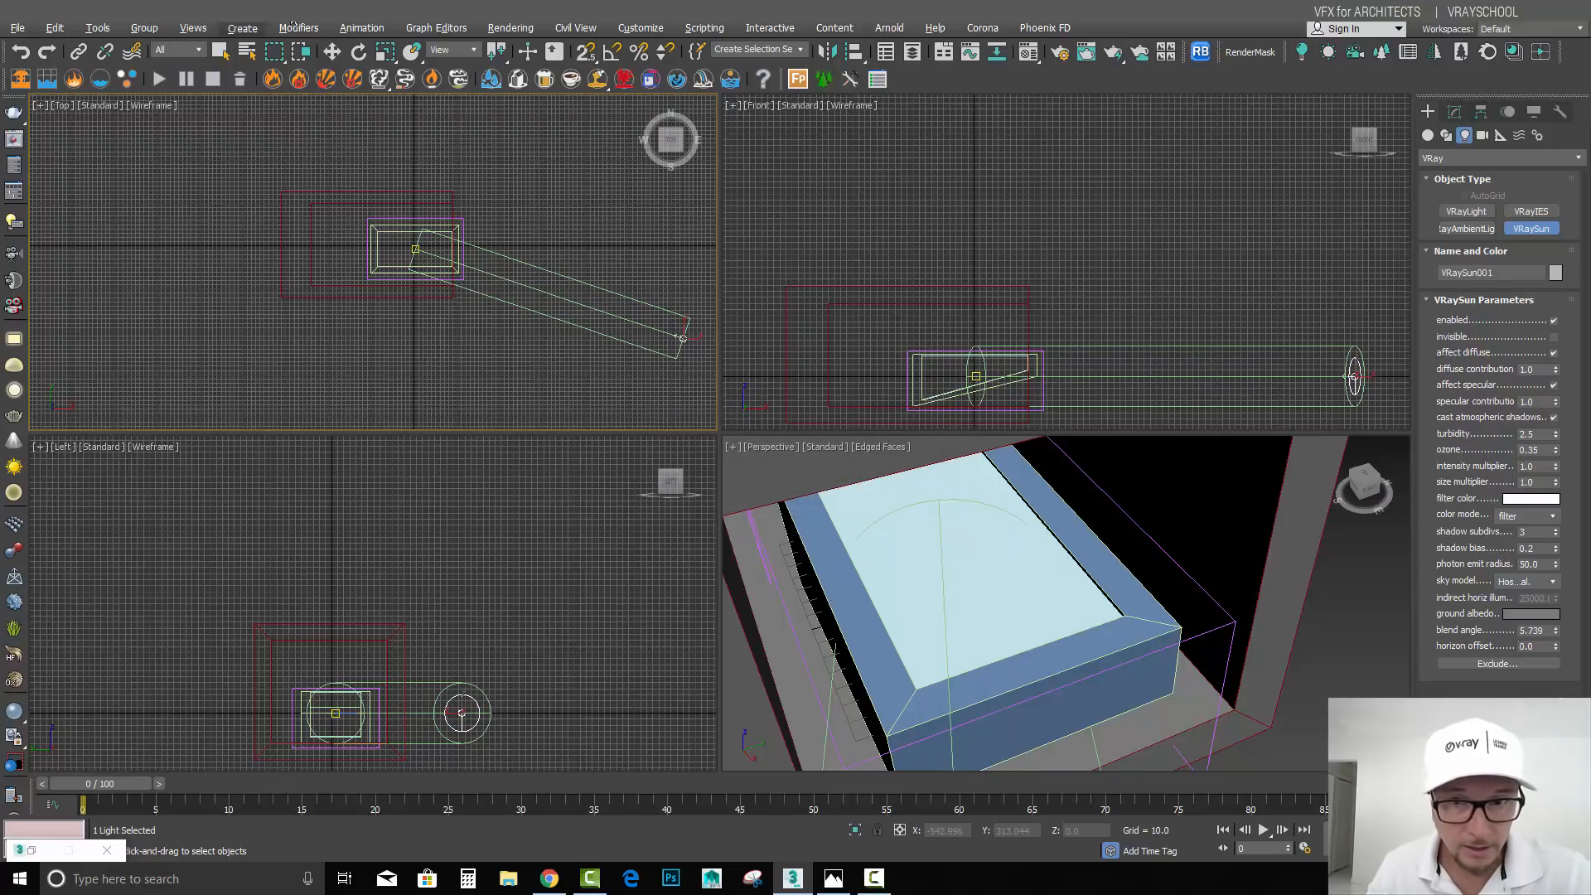
{"action": "left_click", "coordinate": [329, 52]}
{"action": "left_click_drag", "start_coordinate": [458, 713], "coordinate": [486, 459]}
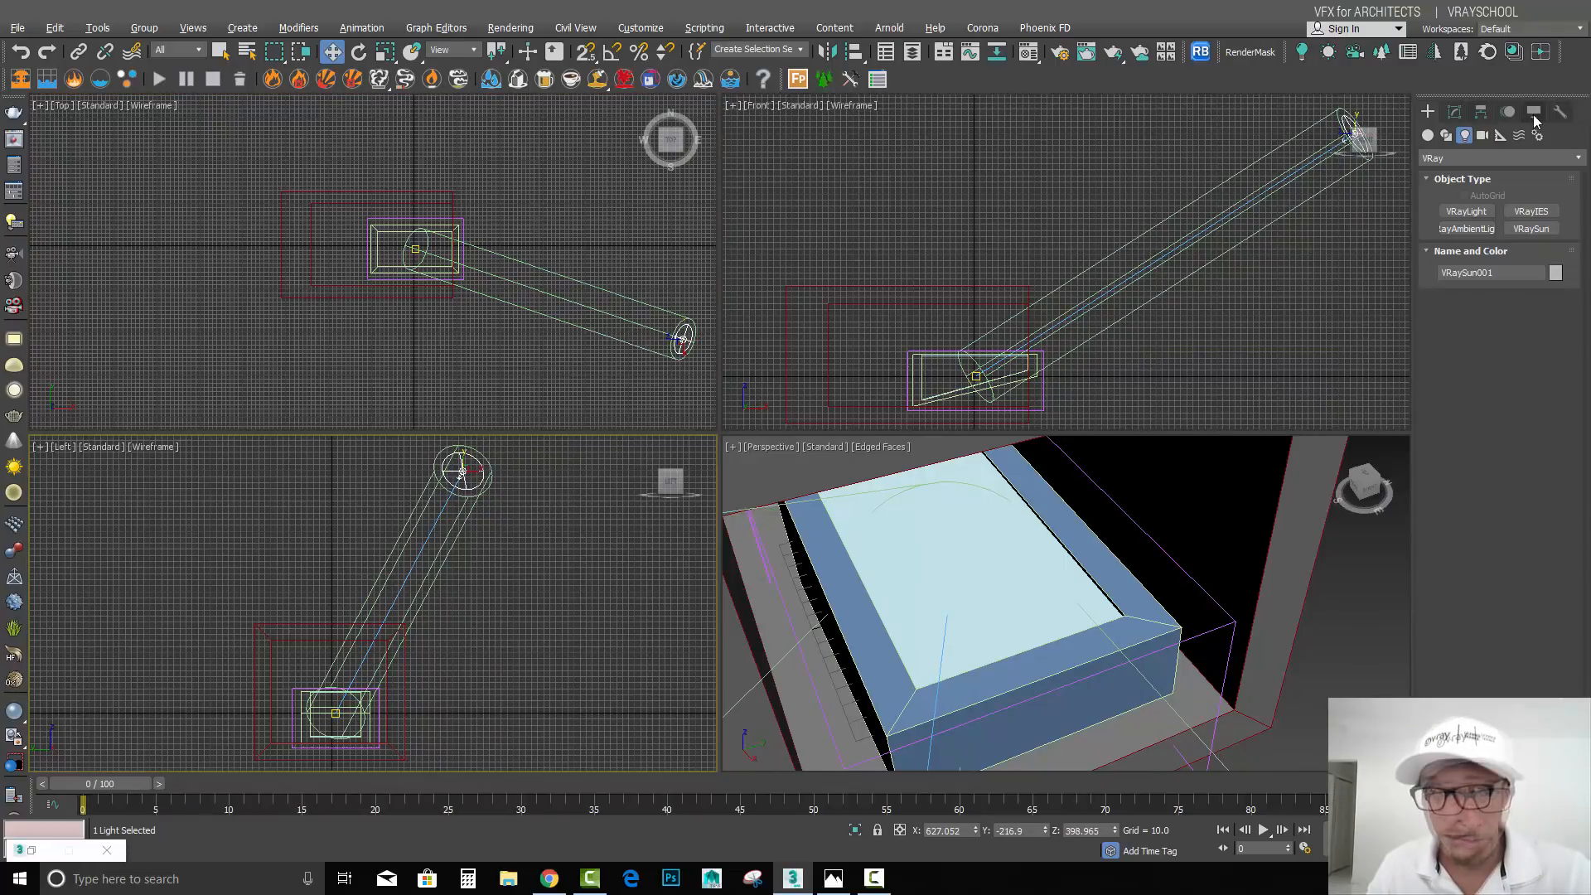
Step: Unhide the scene's cameras, select VRayCam001 and review its lens and exposure settings
{"action": "left_click", "coordinate": [1508, 112]}
{"action": "left_click", "coordinate": [1508, 113]}
{"action": "left_click", "coordinate": [1534, 112]}
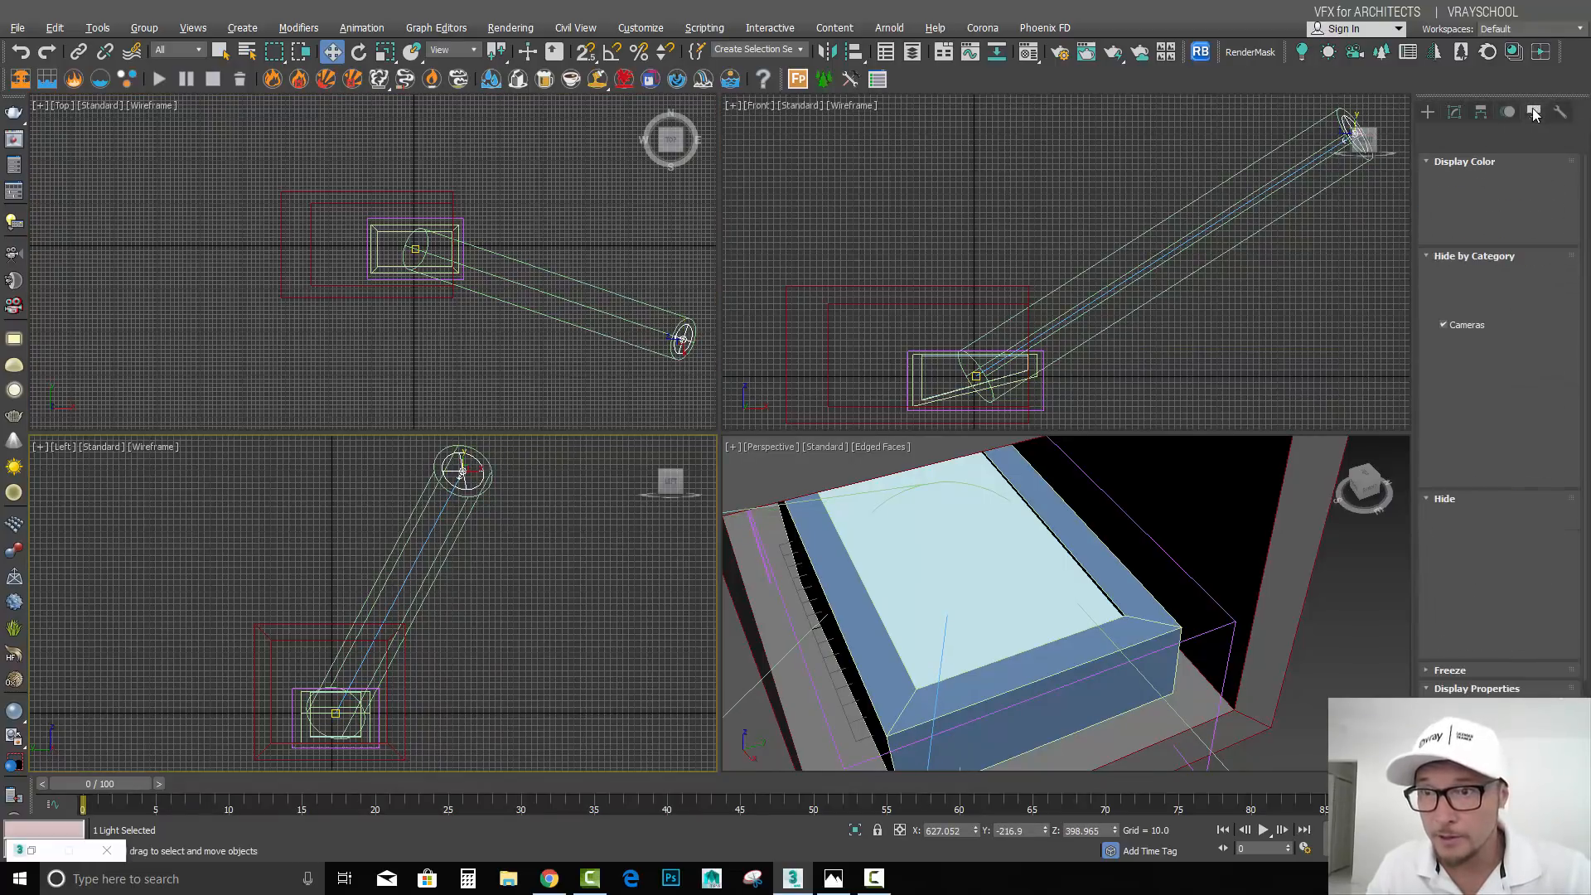
{"action": "left_click", "coordinate": [1460, 328]}
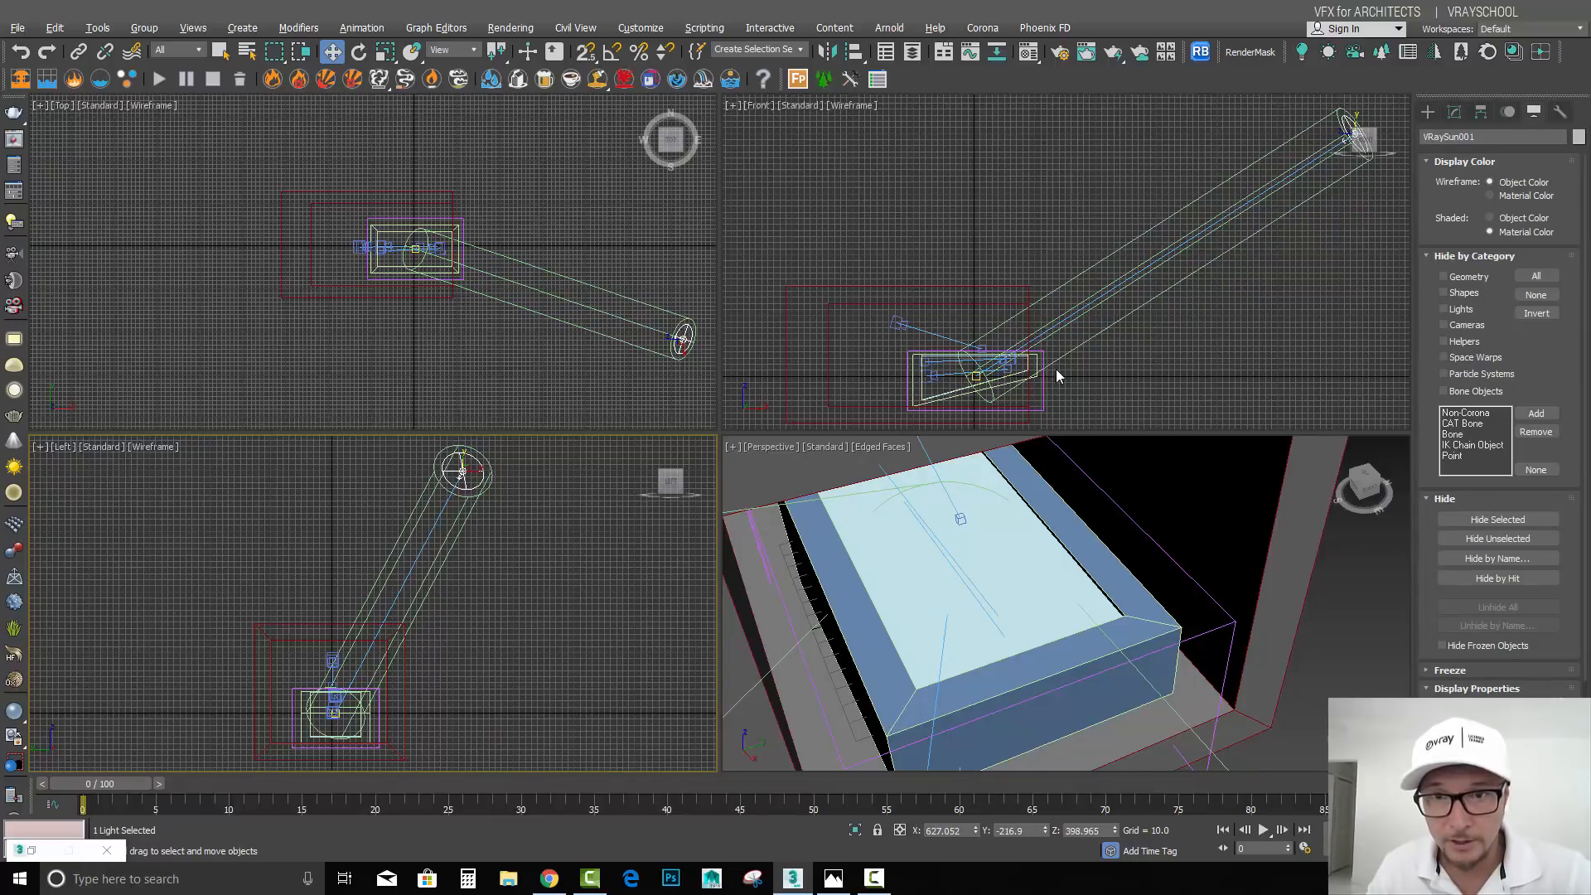
{"action": "left_click", "coordinate": [896, 321]}
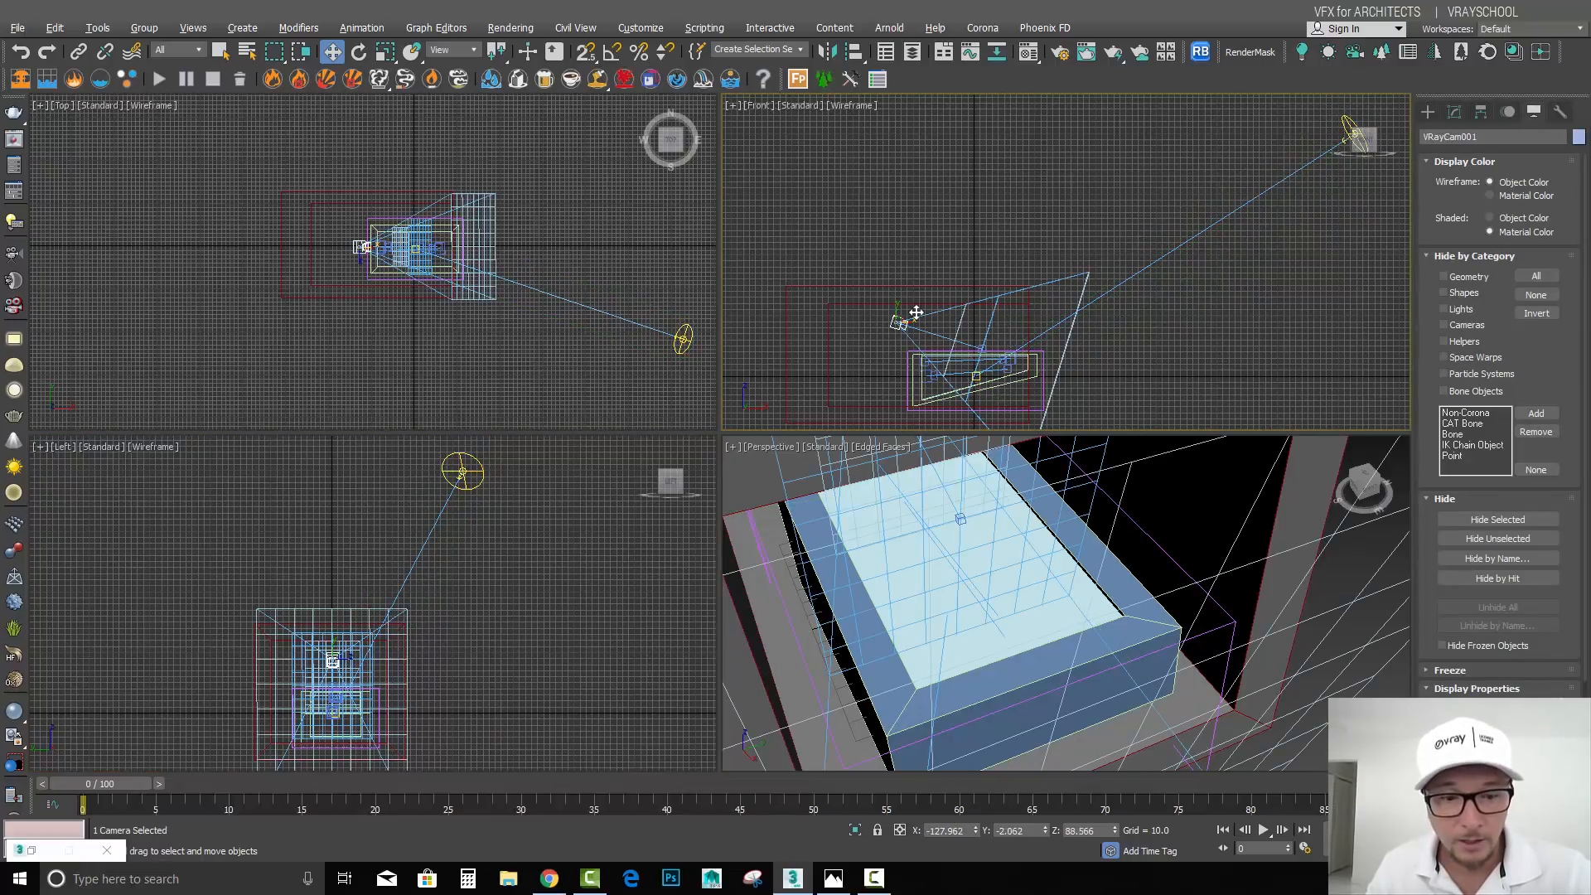
{"action": "left_click", "coordinate": [1456, 113]}
{"action": "scroll", "coordinate": [1587, 537], "scroll_direction": "down", "scroll_amount": 5}
{"action": "scroll", "coordinate": [1587, 537], "scroll_direction": "up", "scroll_amount": 4}
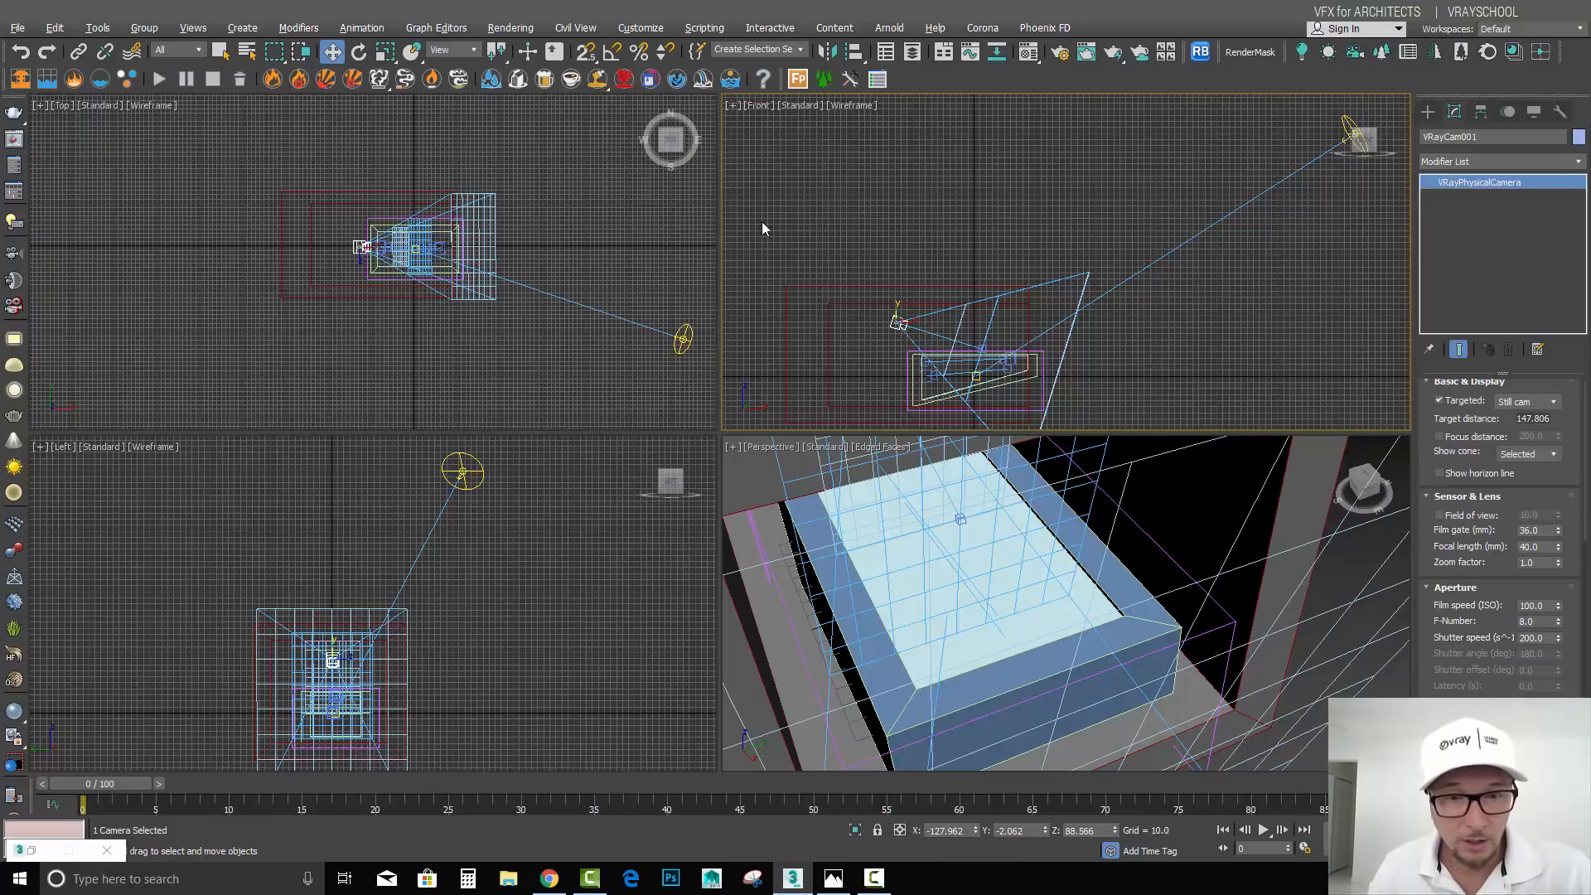
Step: Change the Top viewport to the VRayCam001 camera view and turn on safe frames
{"action": "left_click", "coordinate": [612, 237]}
{"action": "key", "text": "c"}
{"action": "left_click", "coordinate": [775, 322]}
{"action": "double_click", "coordinate": [774, 322]}
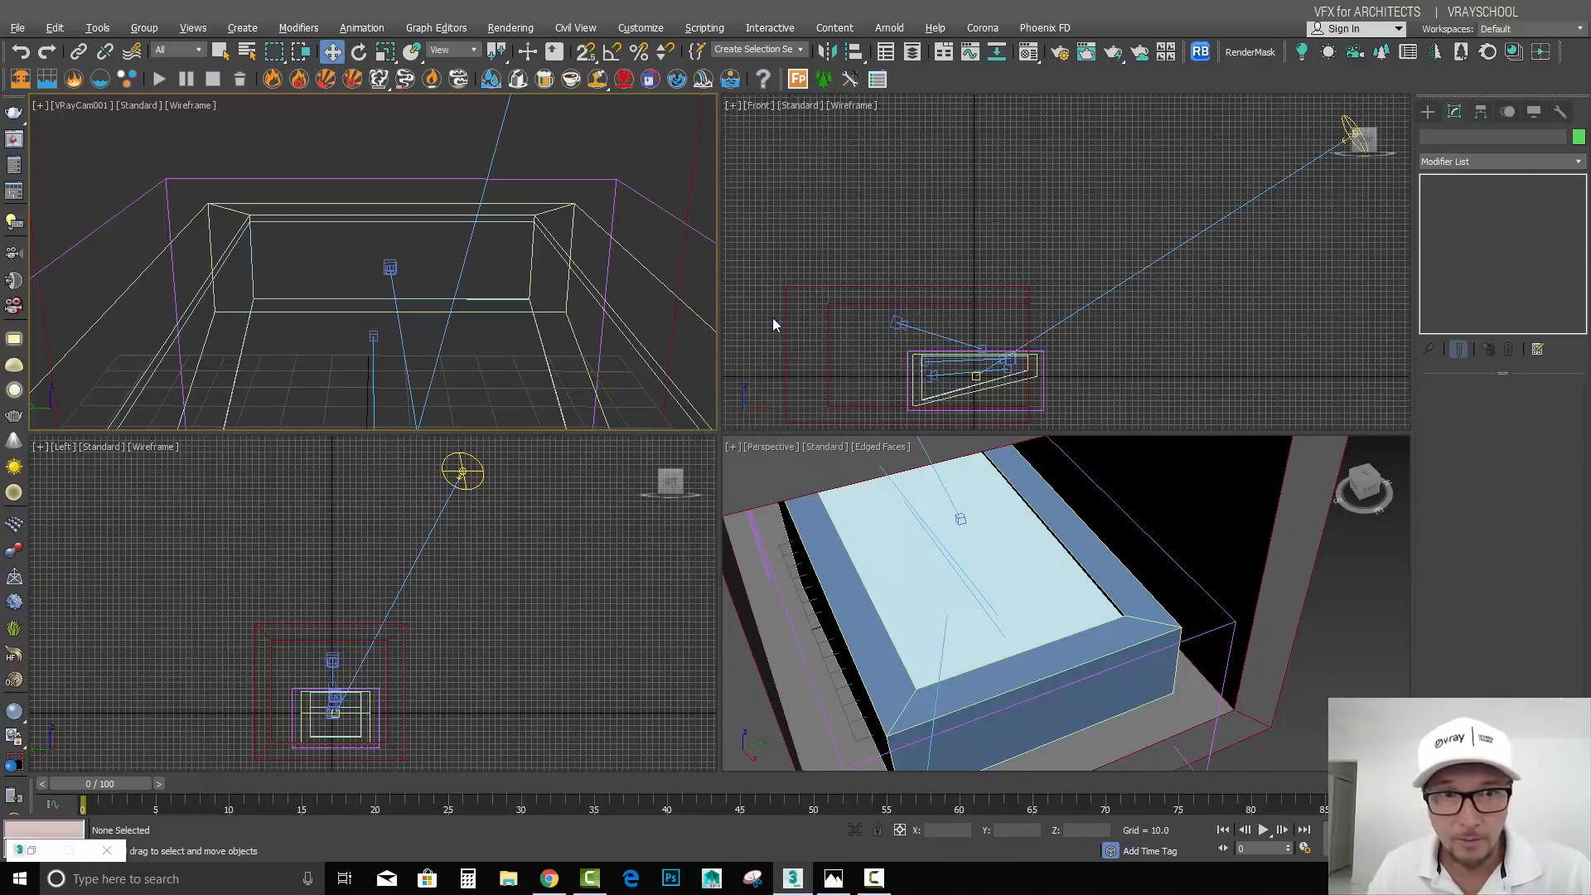
{"action": "left_click", "coordinate": [73, 107]}
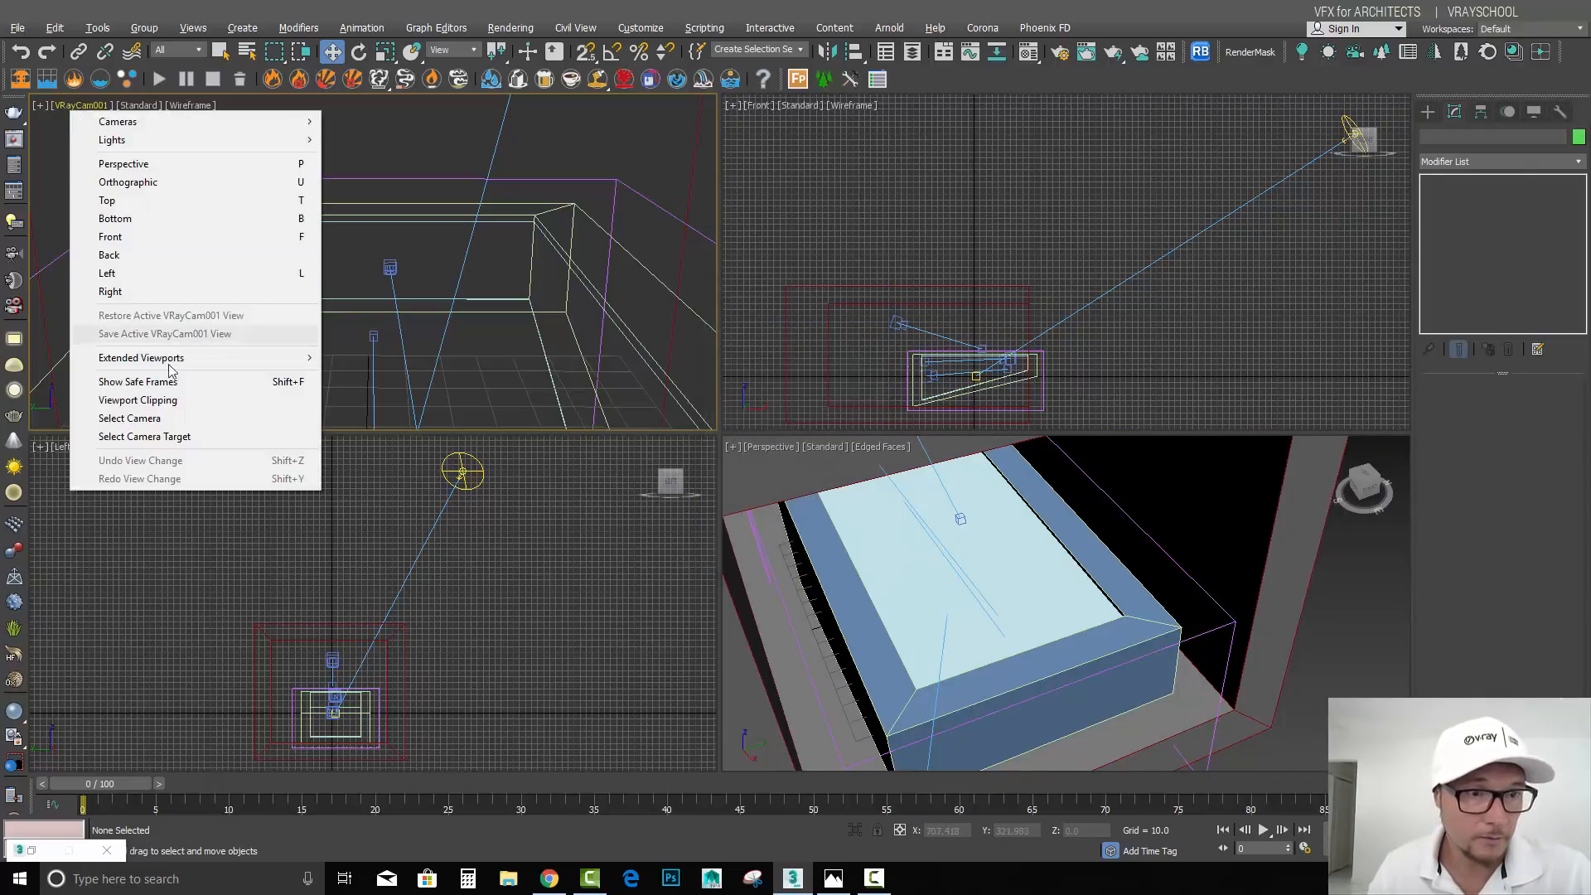
{"action": "left_click", "coordinate": [137, 381]}
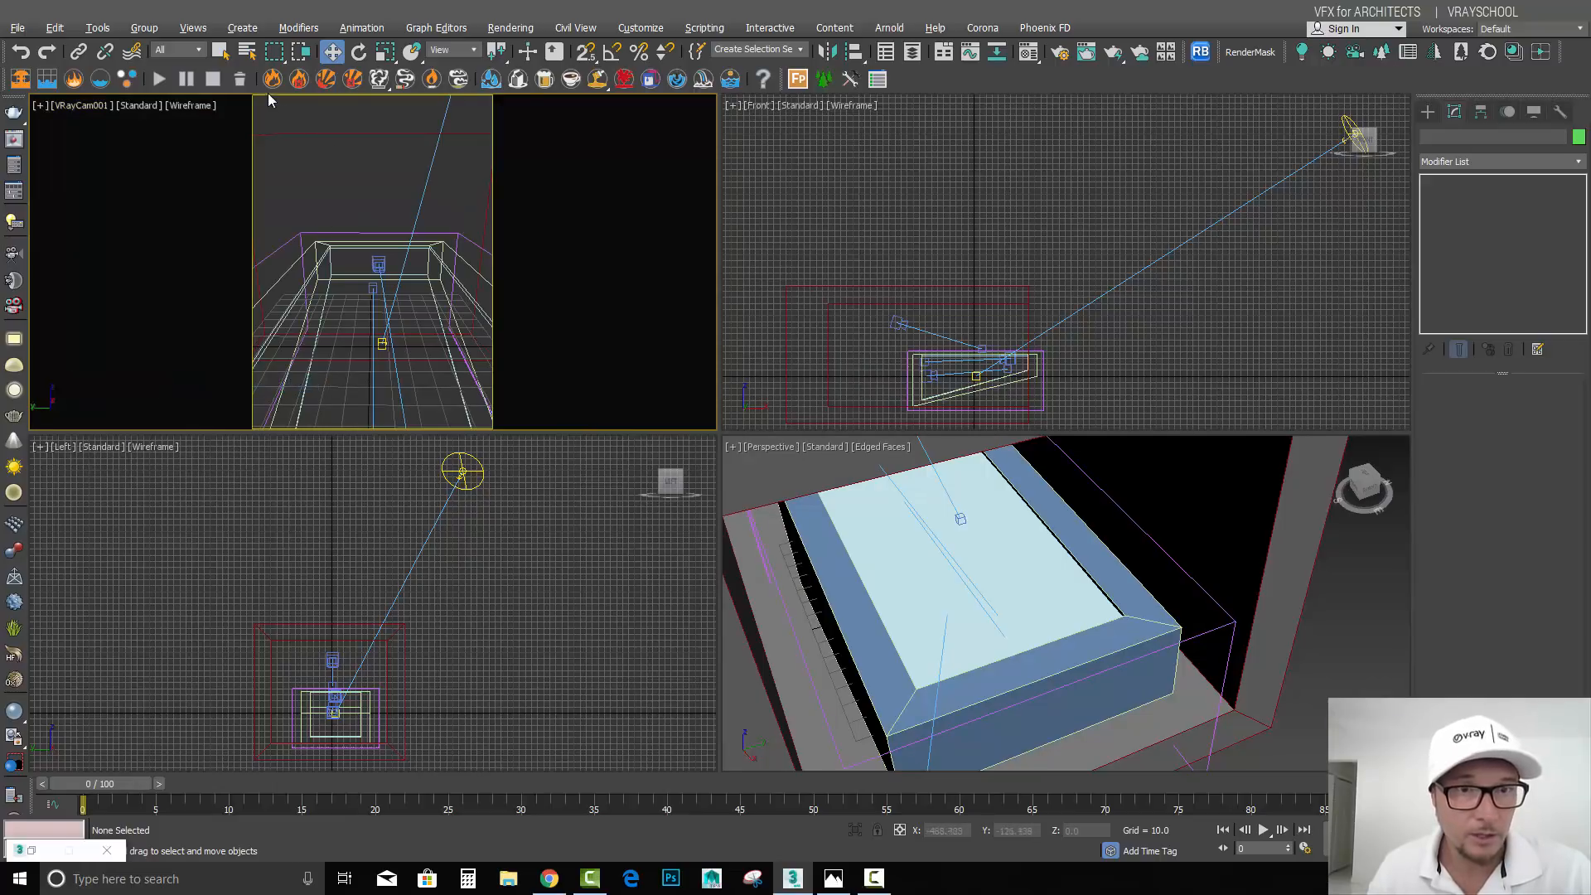
Step: Compare the framing with the pool reference photo and display the camera view shaded with edged faces
{"action": "left_click", "coordinate": [834, 878]}
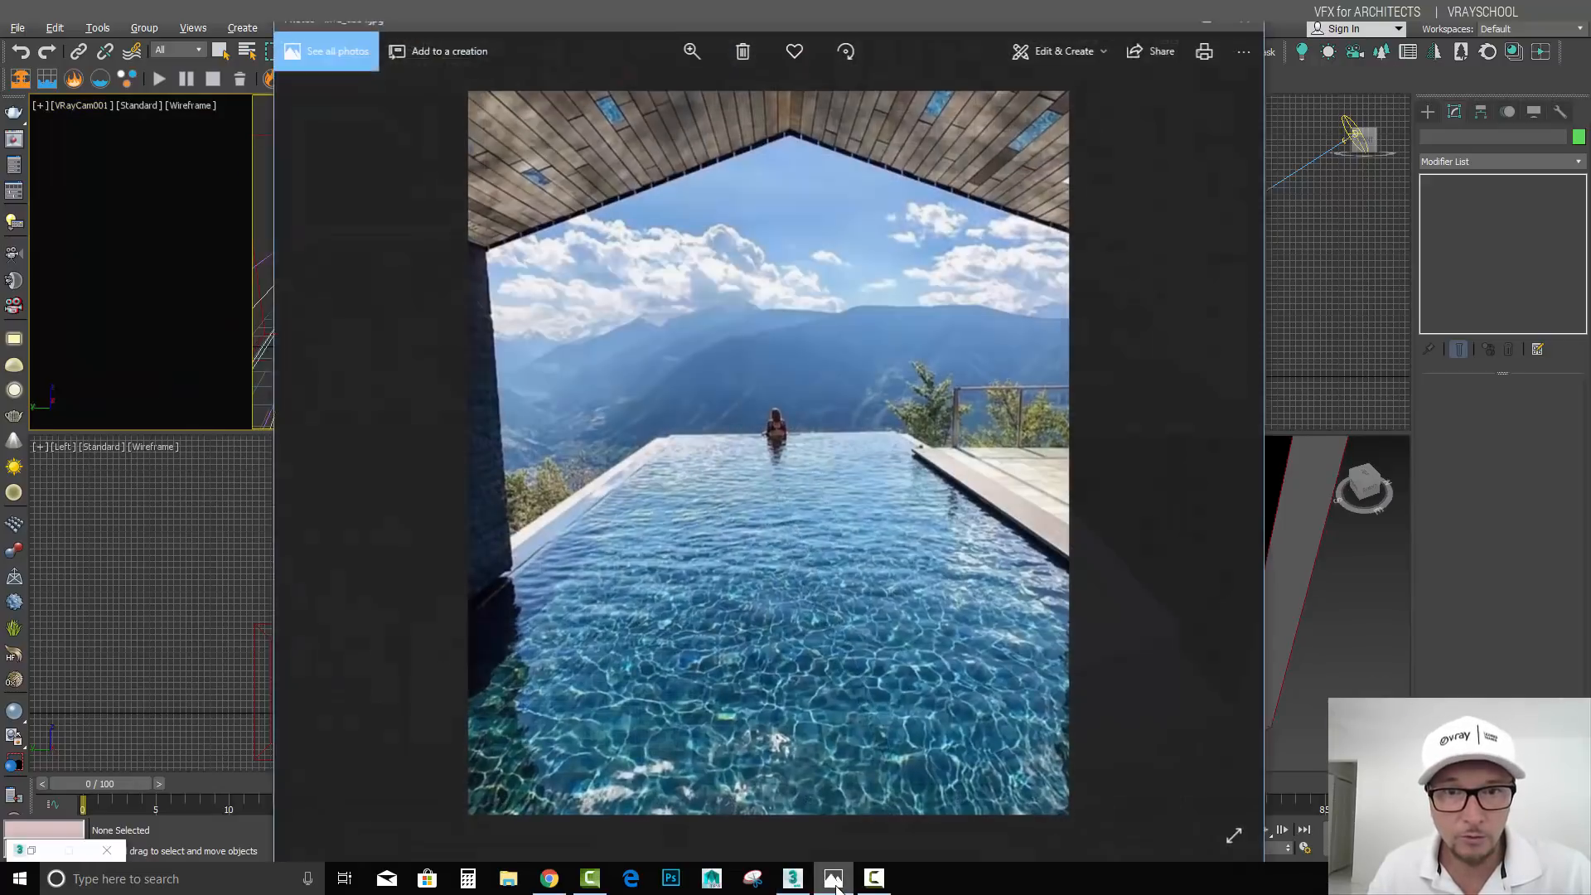
{"action": "left_click", "coordinate": [833, 879]}
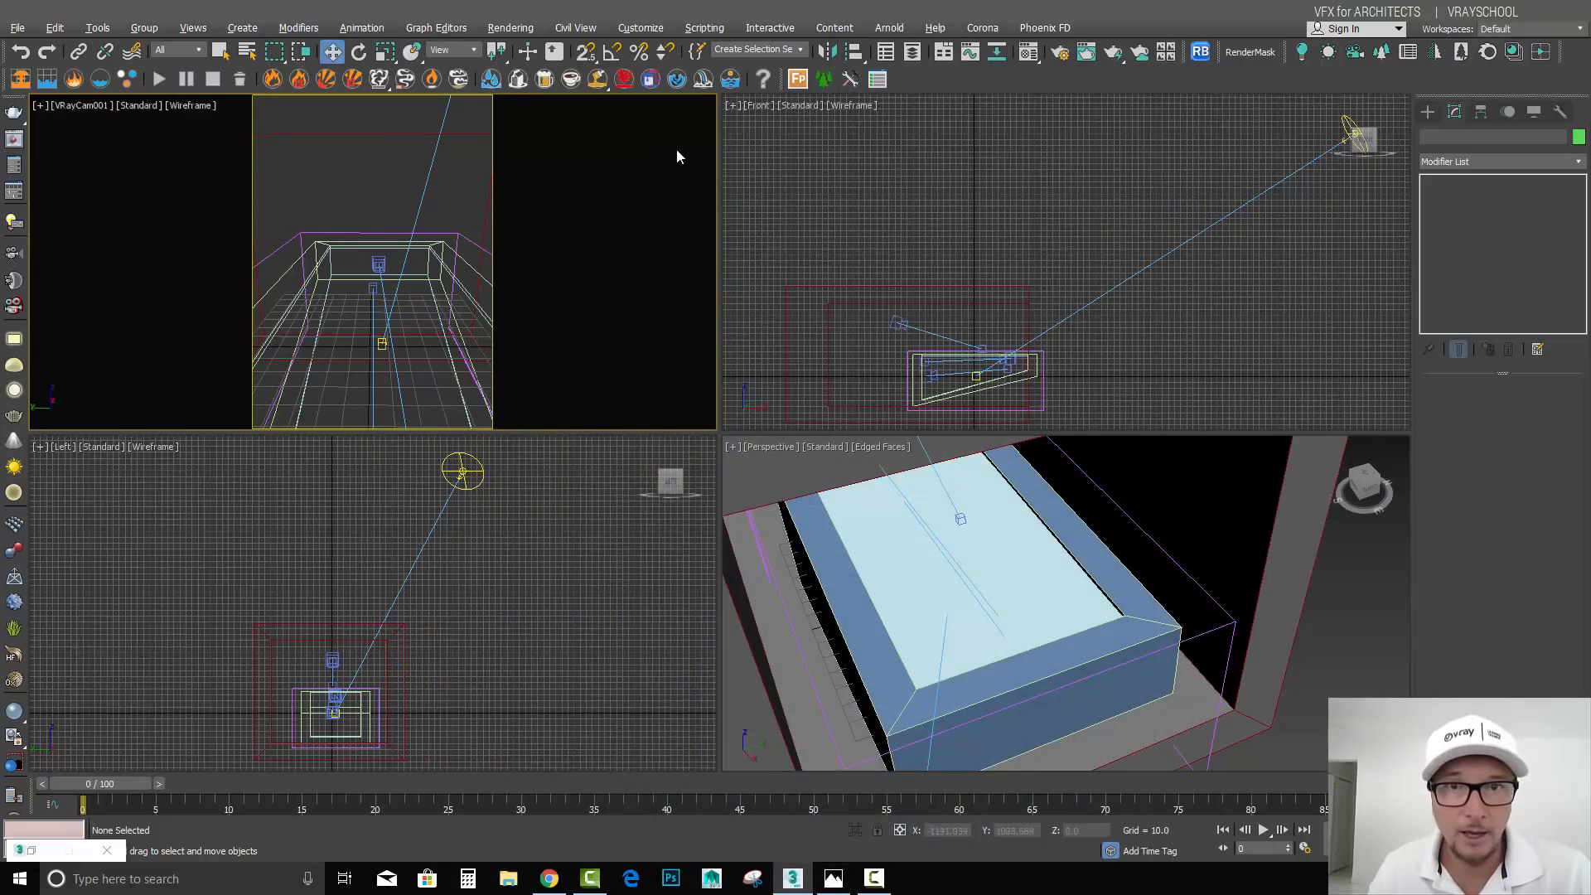
{"action": "key", "text": "F3"}
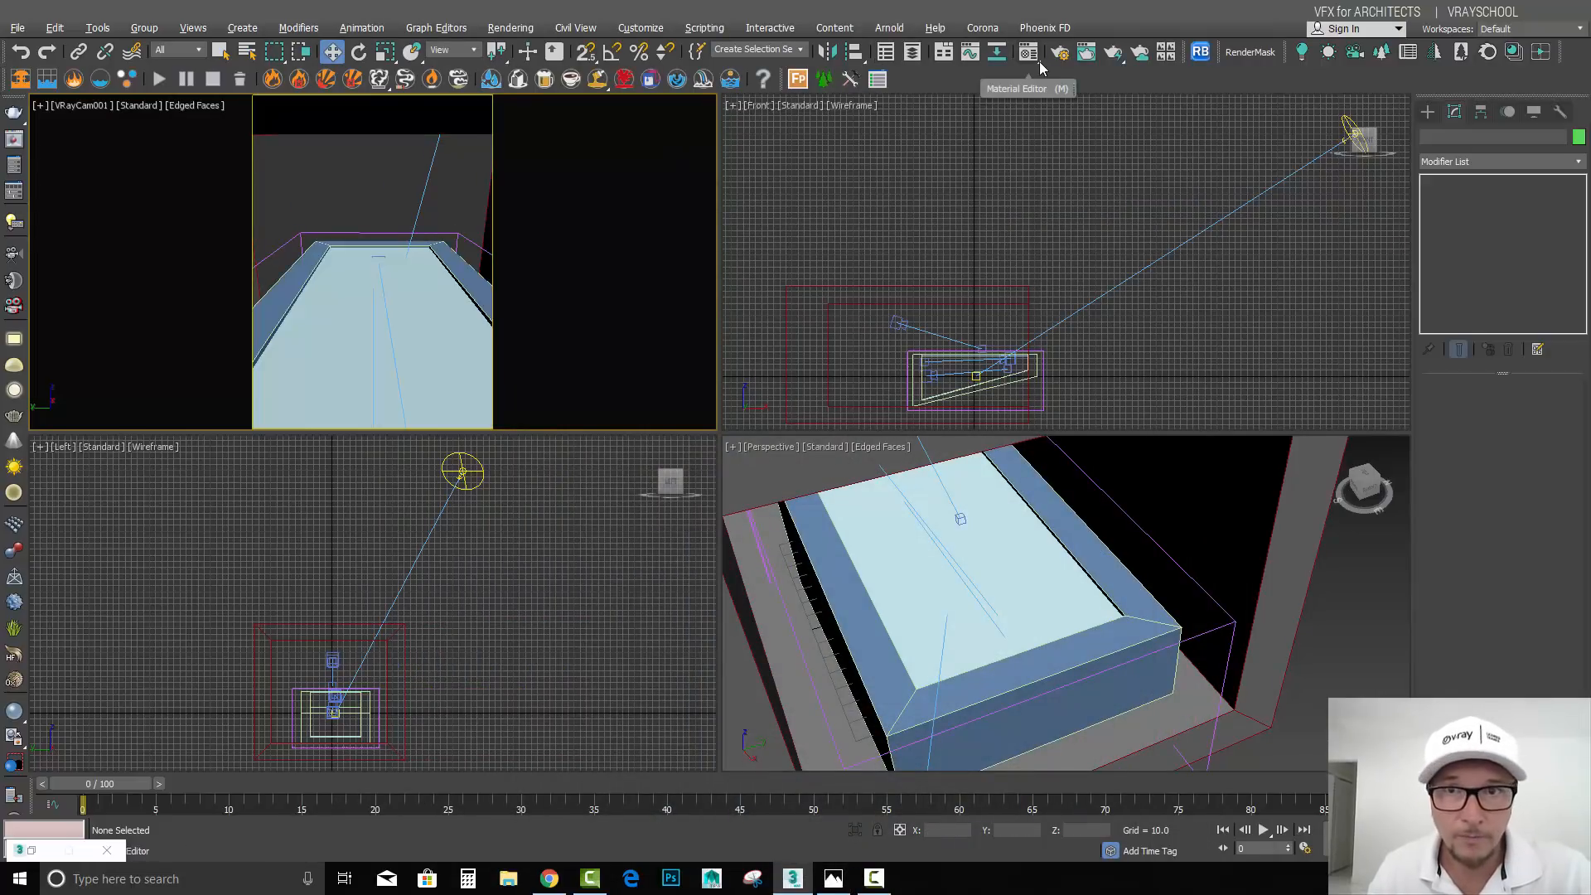
Step: Run a short V-Ray test render of the camera view, stop it early and minimize the frame buffer
{"action": "left_click", "coordinate": [1117, 62]}
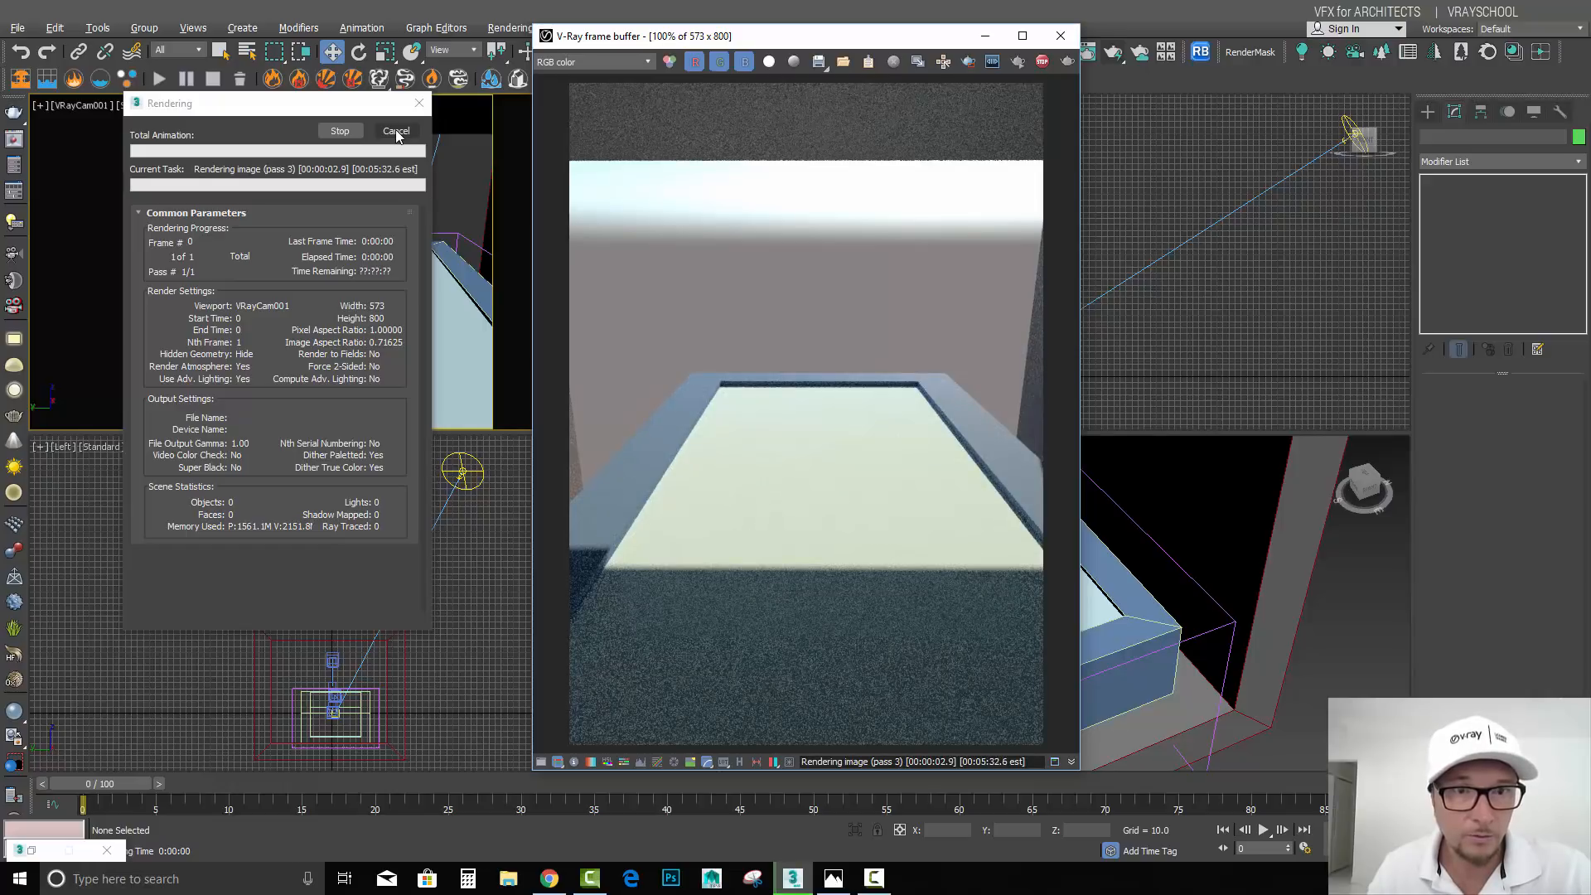
{"action": "left_click", "coordinate": [396, 133]}
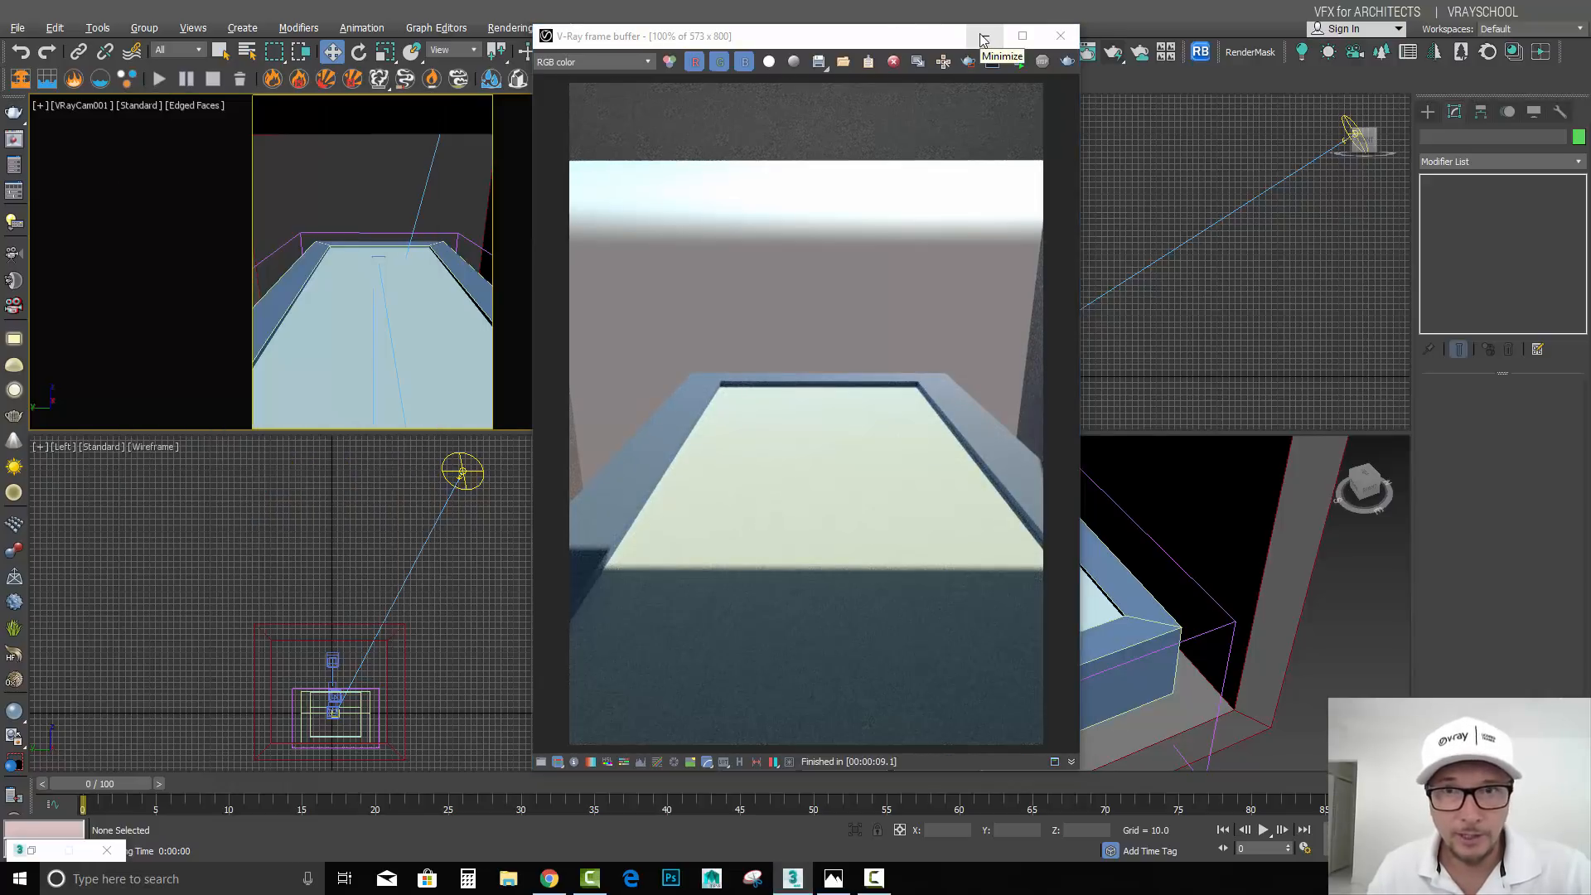
{"action": "left_click", "coordinate": [981, 37]}
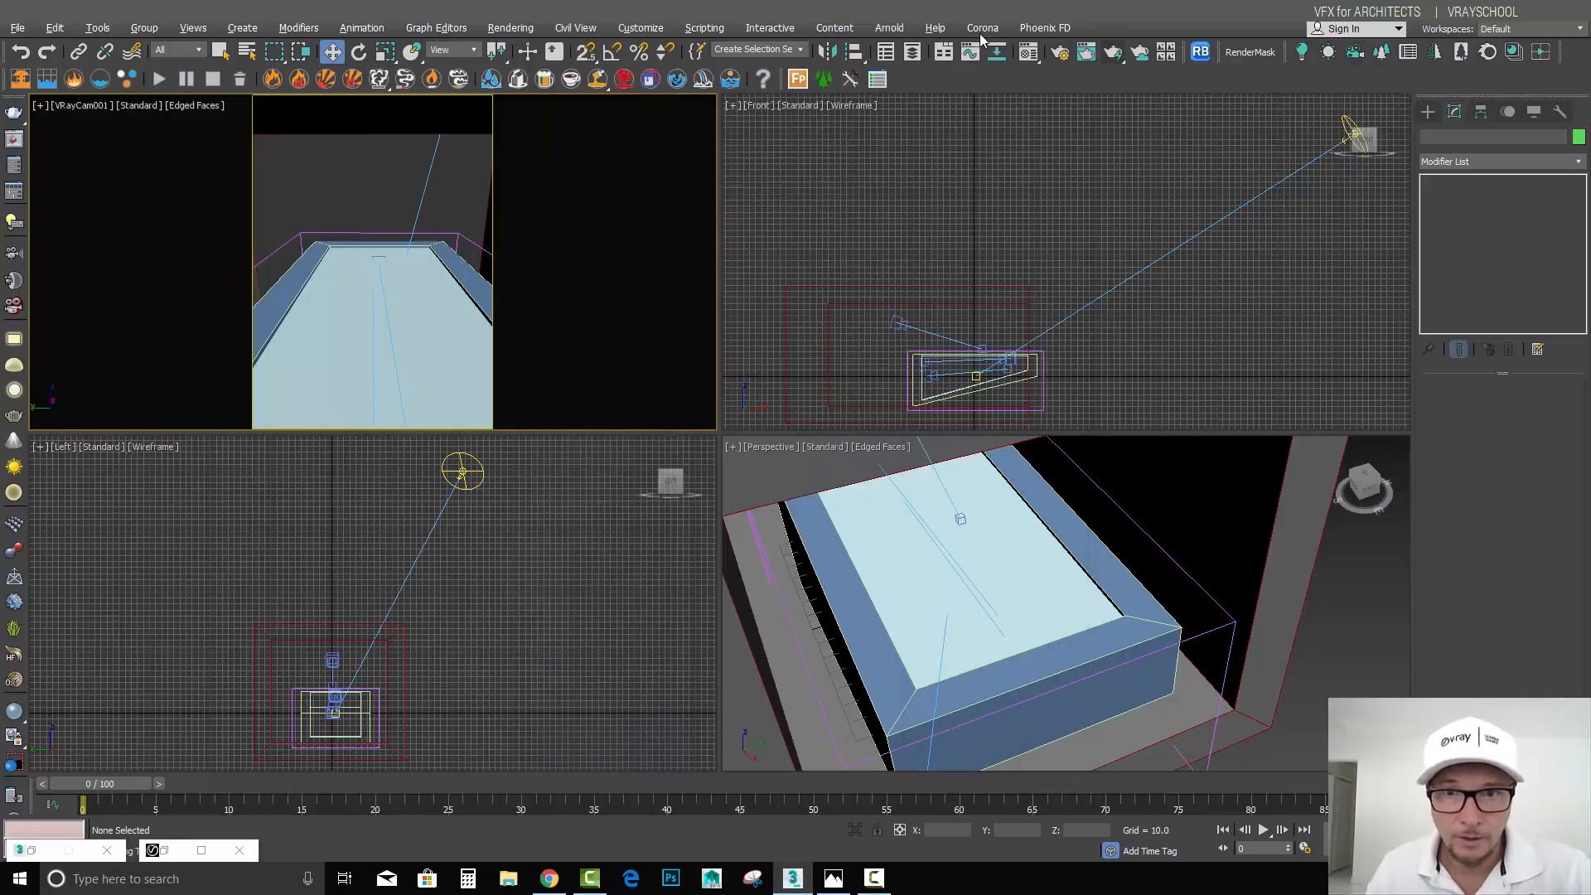
Step: Select the Phoenix FD liquid simulator around the pool and start its simulation over the timeline range
{"action": "left_click", "coordinate": [1043, 393]}
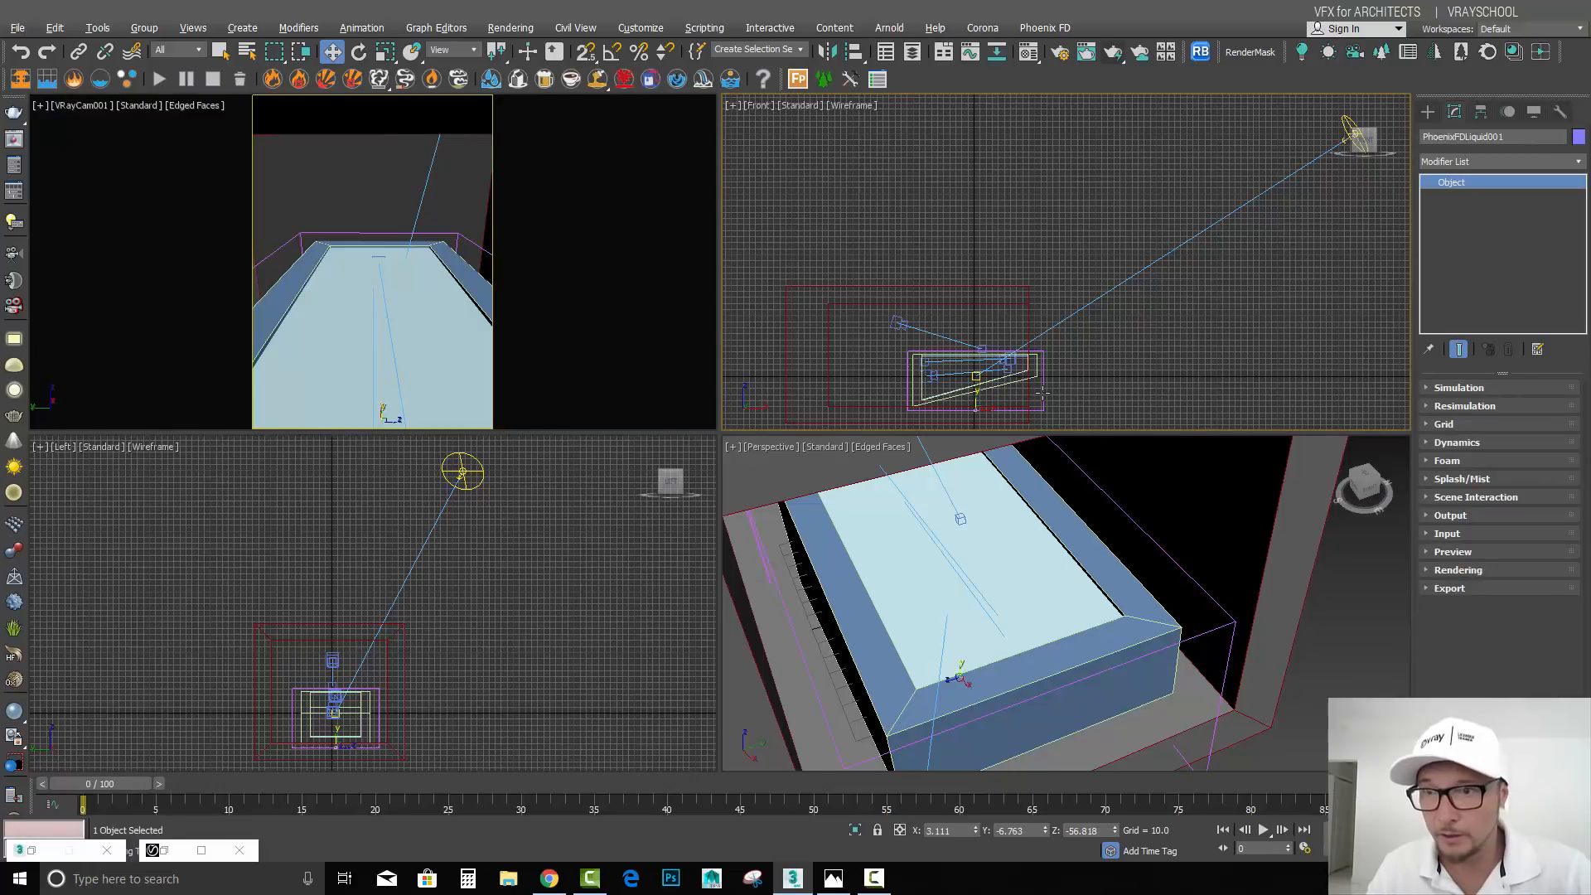
{"action": "left_click", "coordinate": [1425, 384]}
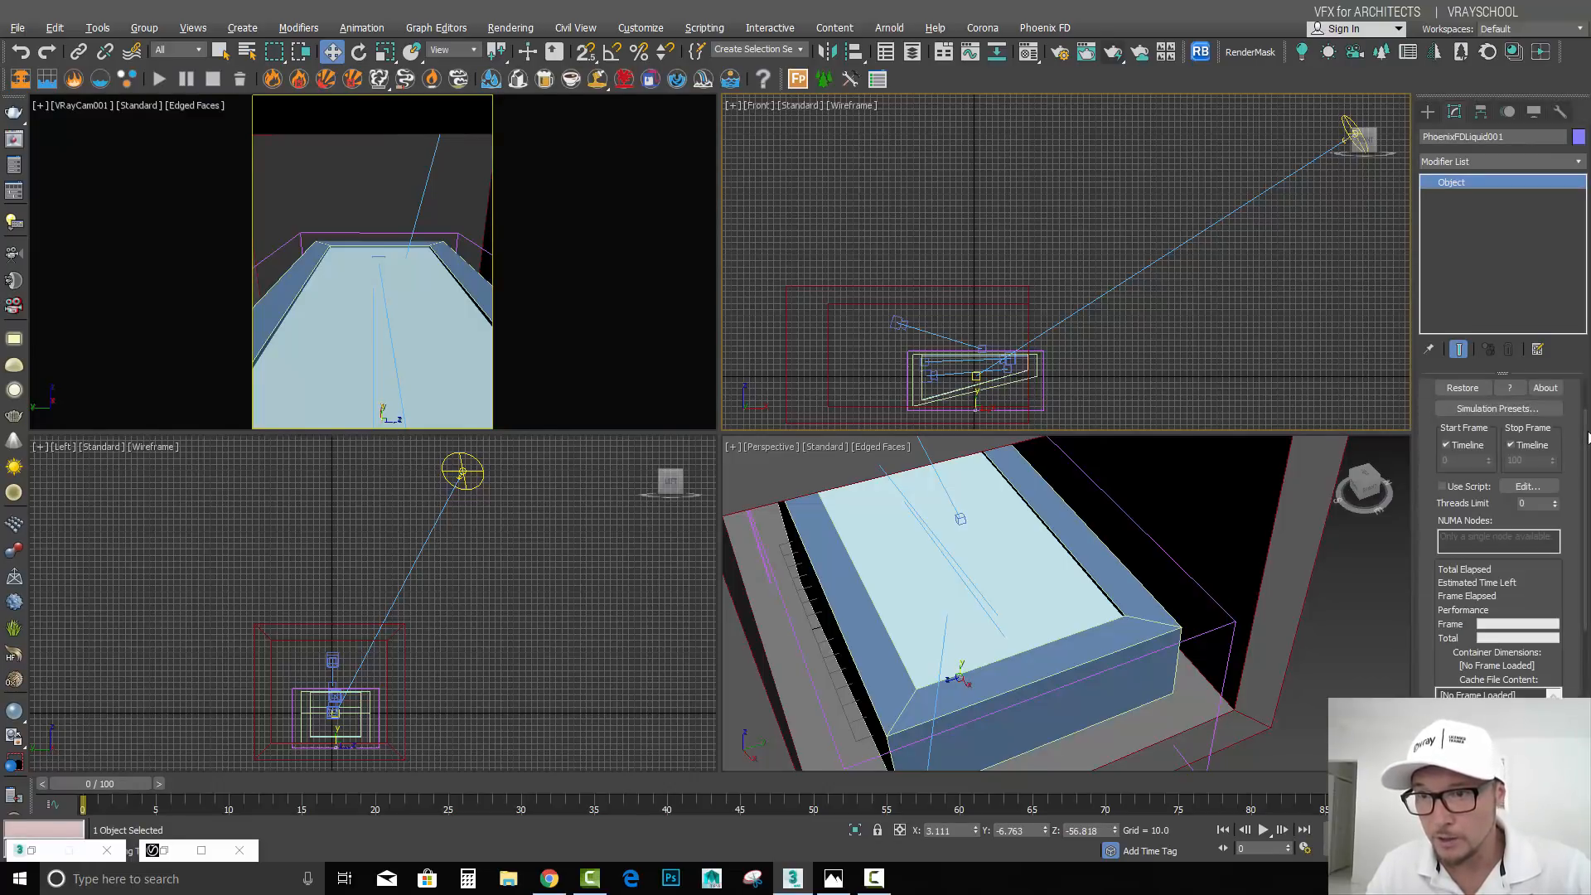
{"action": "left_click_drag", "start_coordinate": [1582, 405], "coordinate": [1588, 388]}
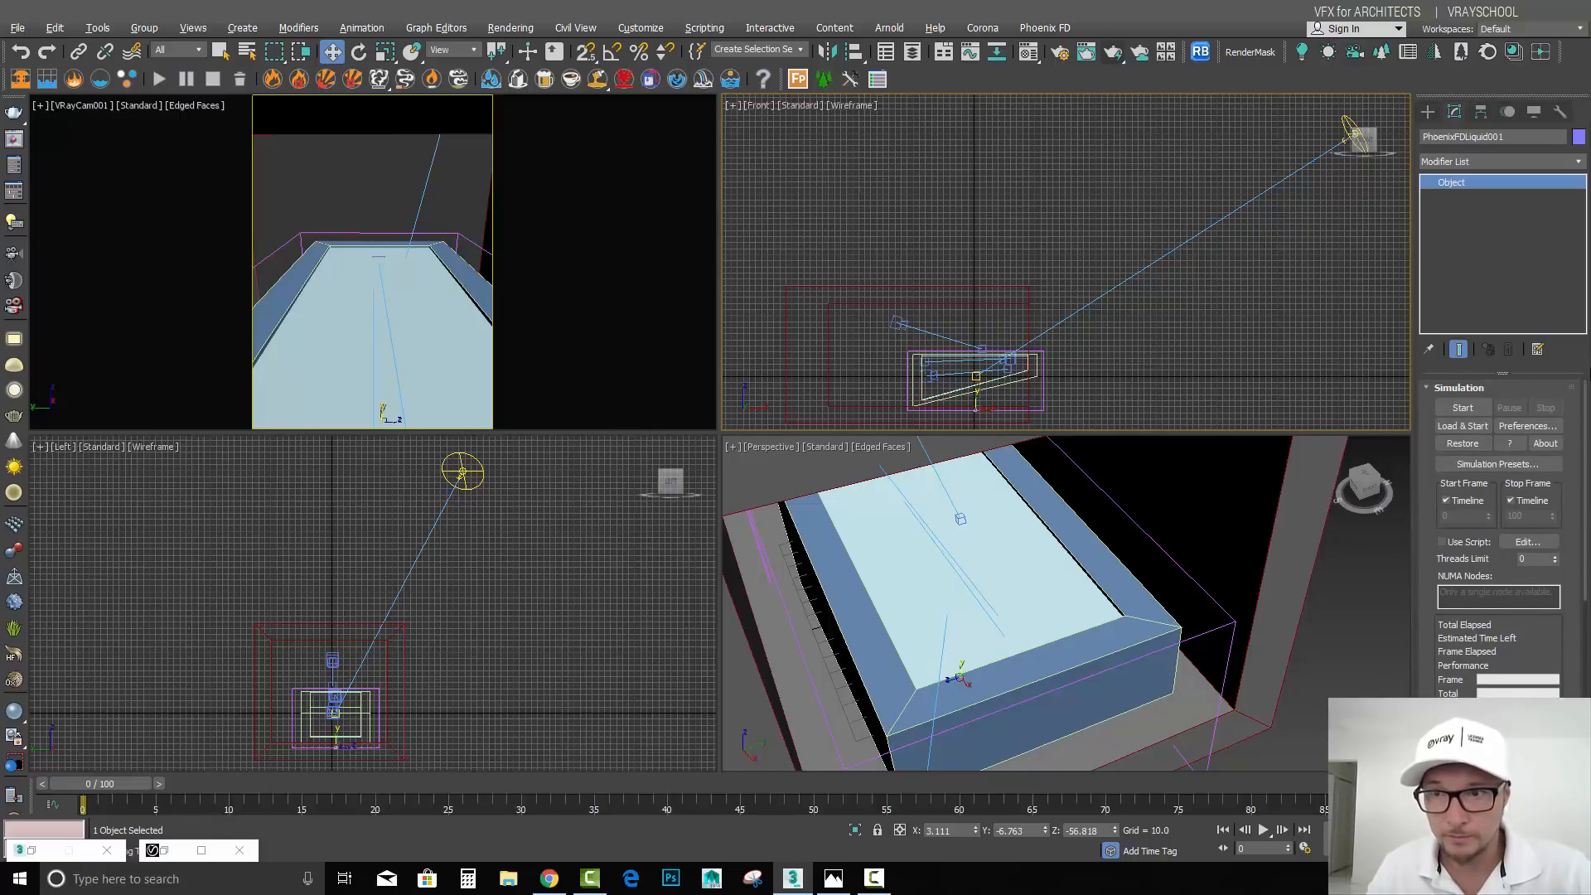
{"action": "left_click", "coordinate": [1463, 408]}
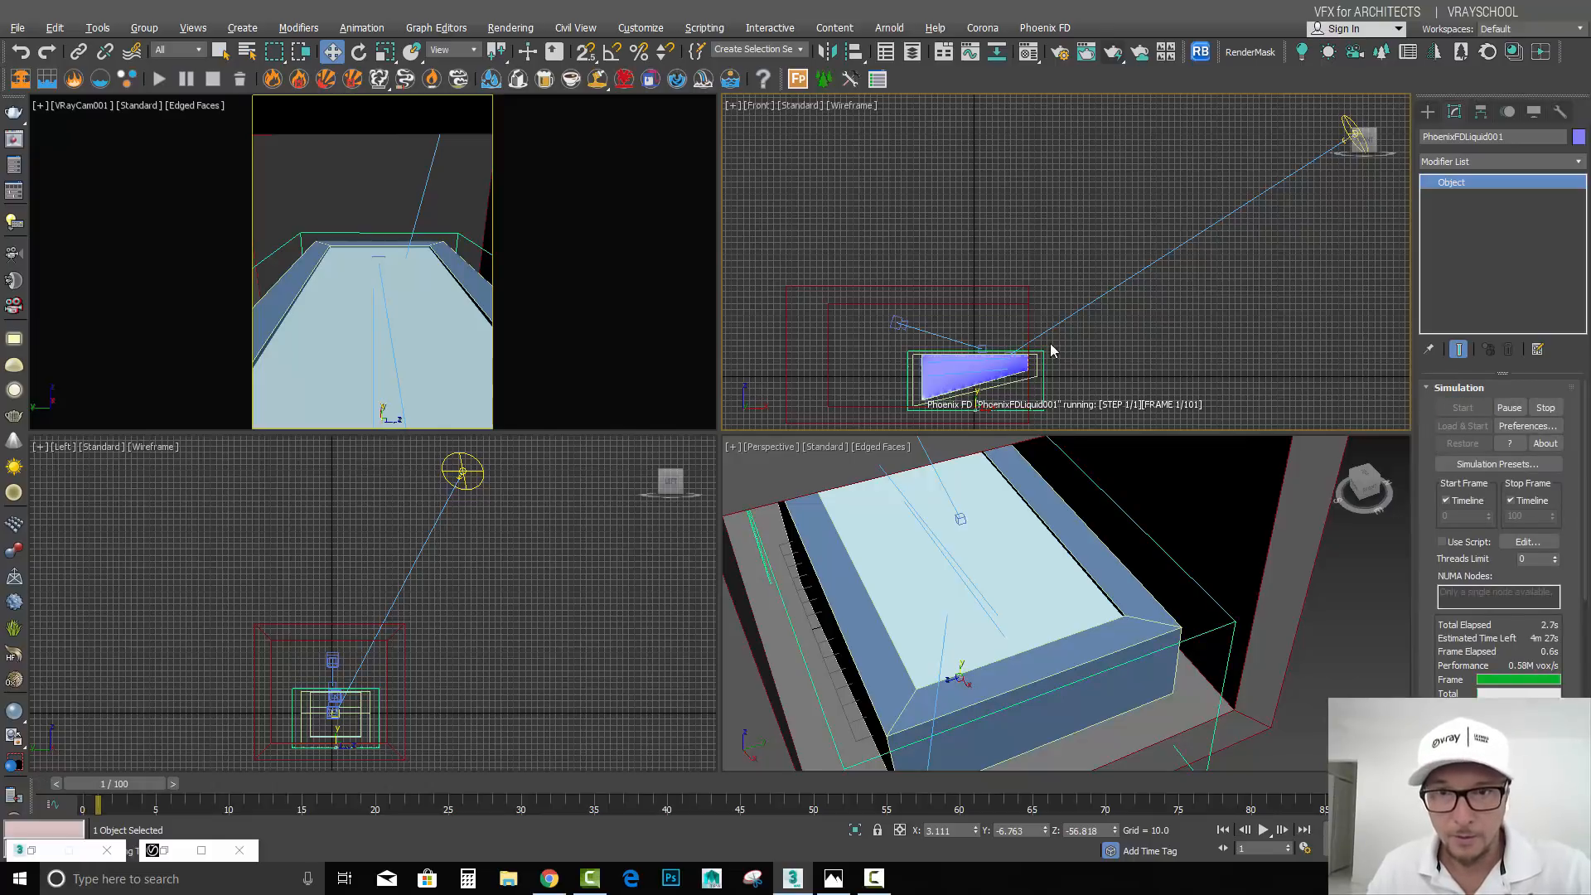
Step: Examine the simulated liquid particles in the Front view, selecting the water box to compare its deep lower corner with the liquid
{"action": "middle_click_drag", "start_coordinate": [1068, 366], "coordinate": [1114, 249]}
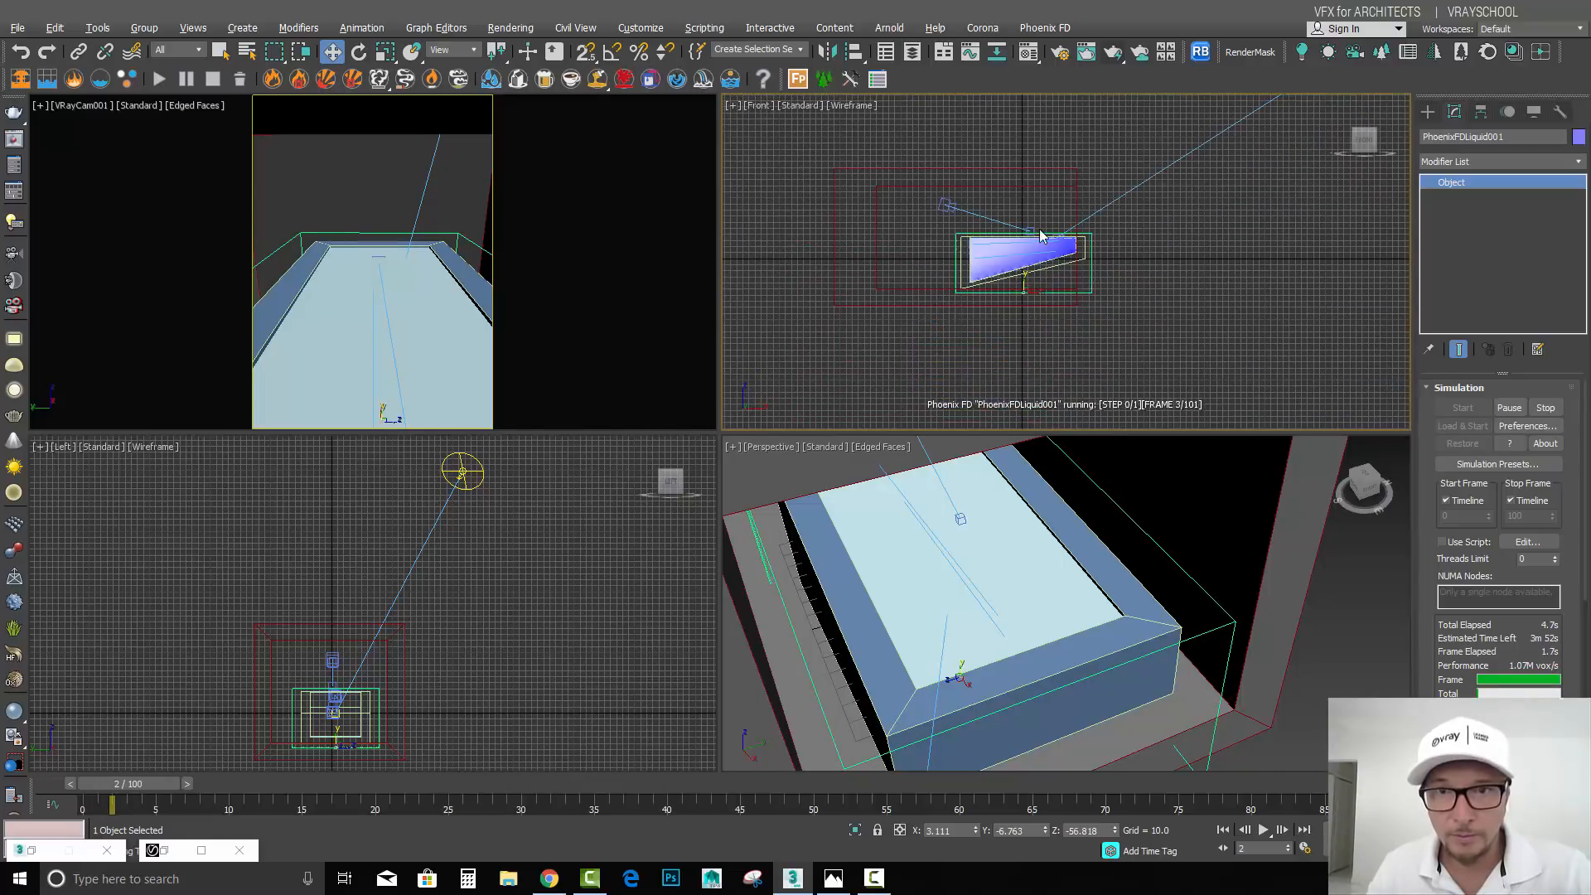
{"action": "scroll", "coordinate": [1042, 235], "scroll_direction": "up", "scroll_amount": 8}
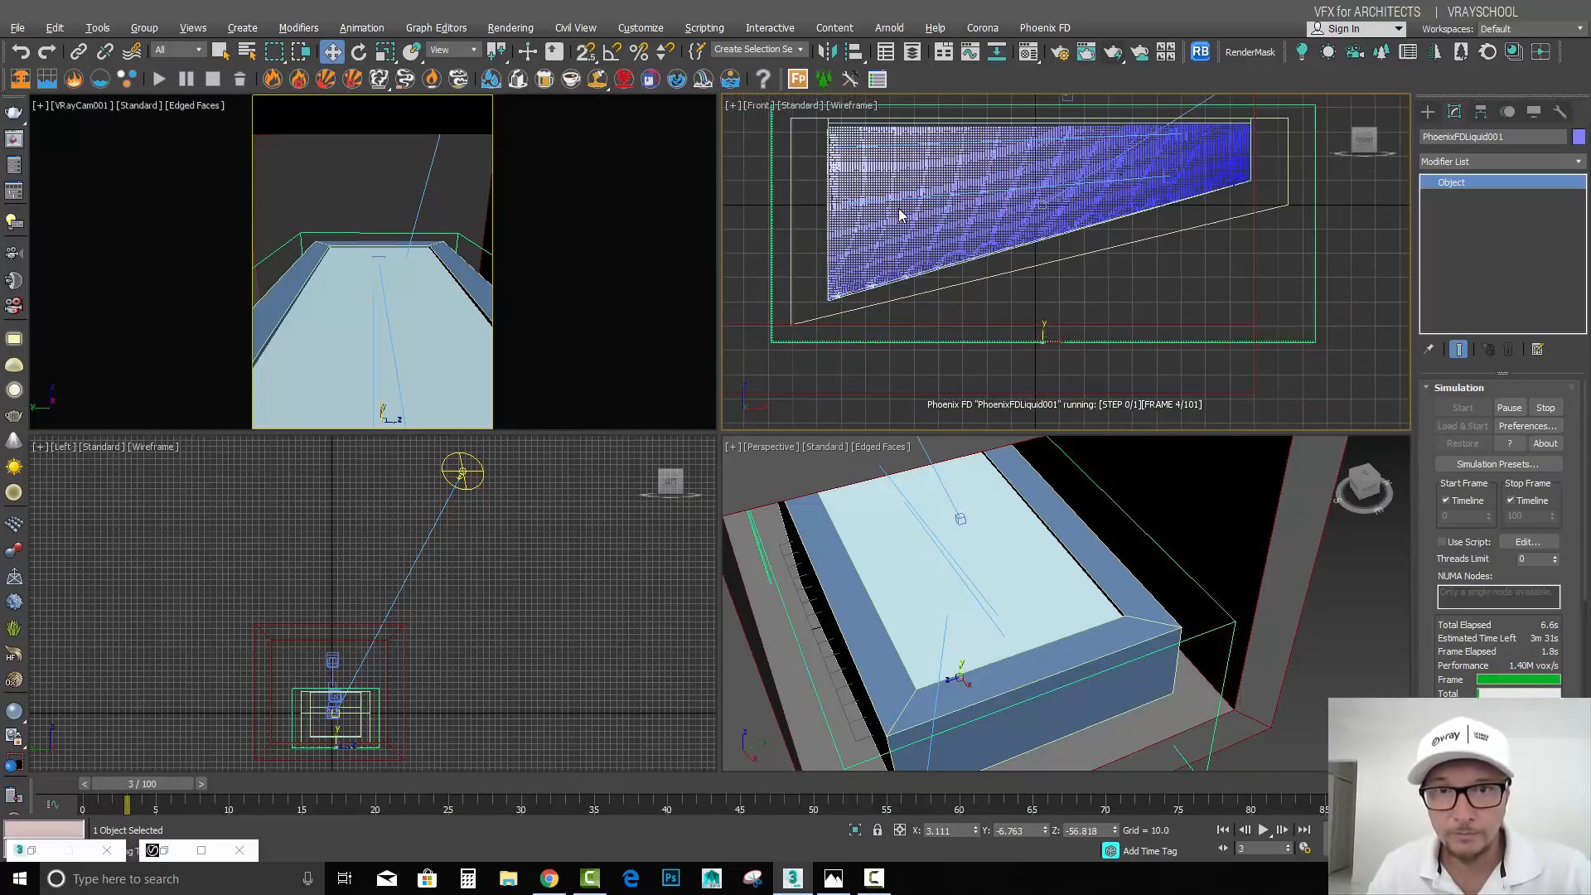
{"action": "scroll", "coordinate": [936, 270], "scroll_direction": "up", "scroll_amount": 5}
{"action": "middle_click_drag", "start_coordinate": [903, 258], "coordinate": [864, 238]}
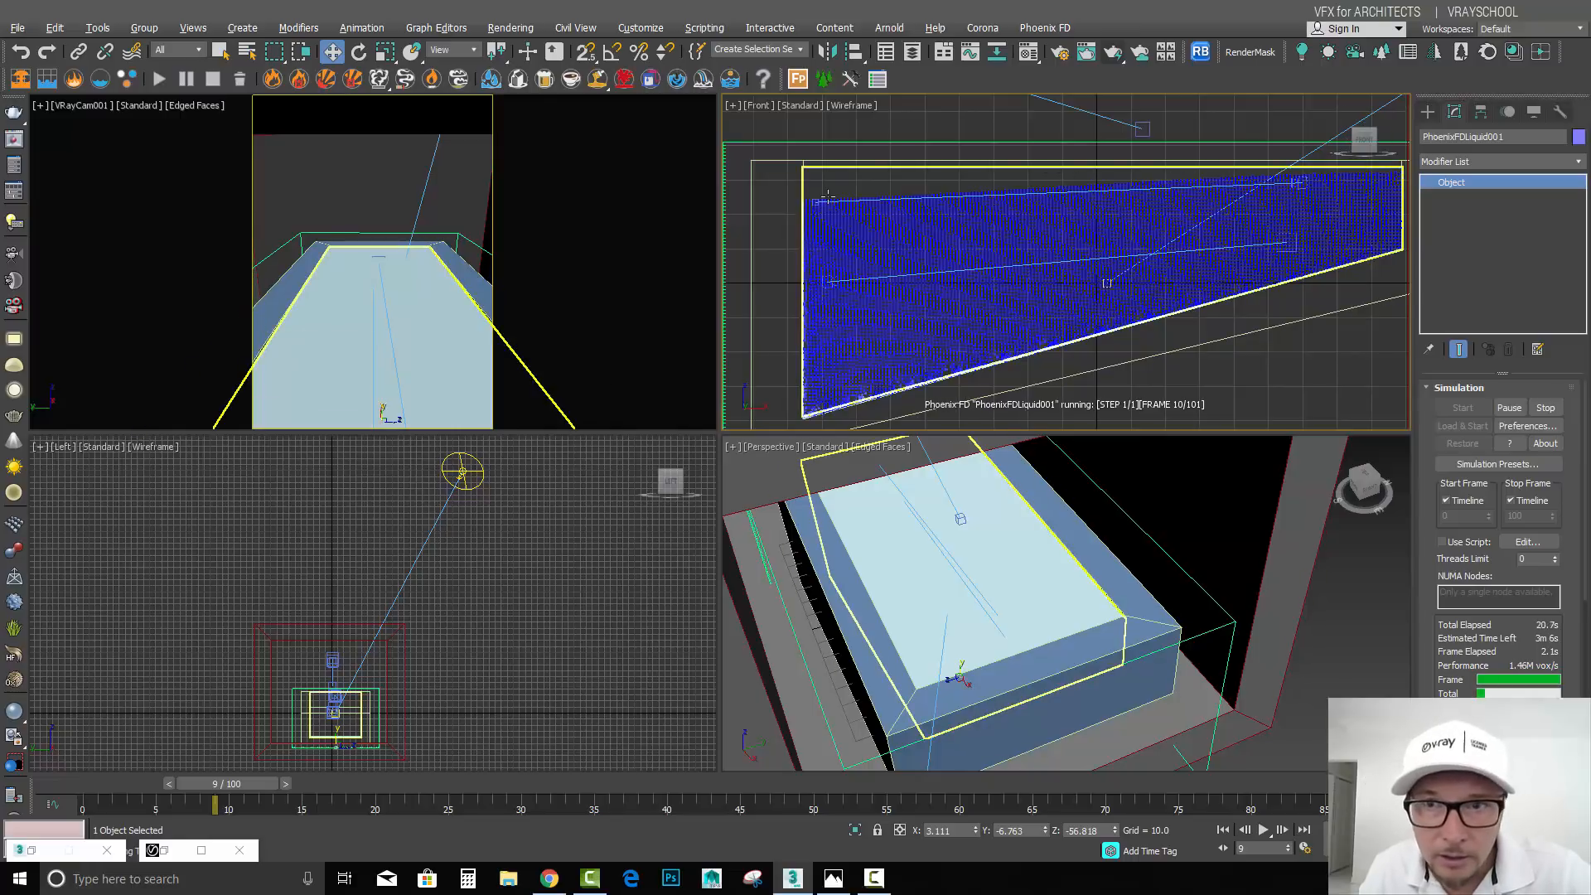
{"action": "middle_click_drag", "start_coordinate": [781, 265], "coordinate": [874, 213]}
{"action": "scroll", "coordinate": [895, 362], "scroll_direction": "up", "scroll_amount": 8}
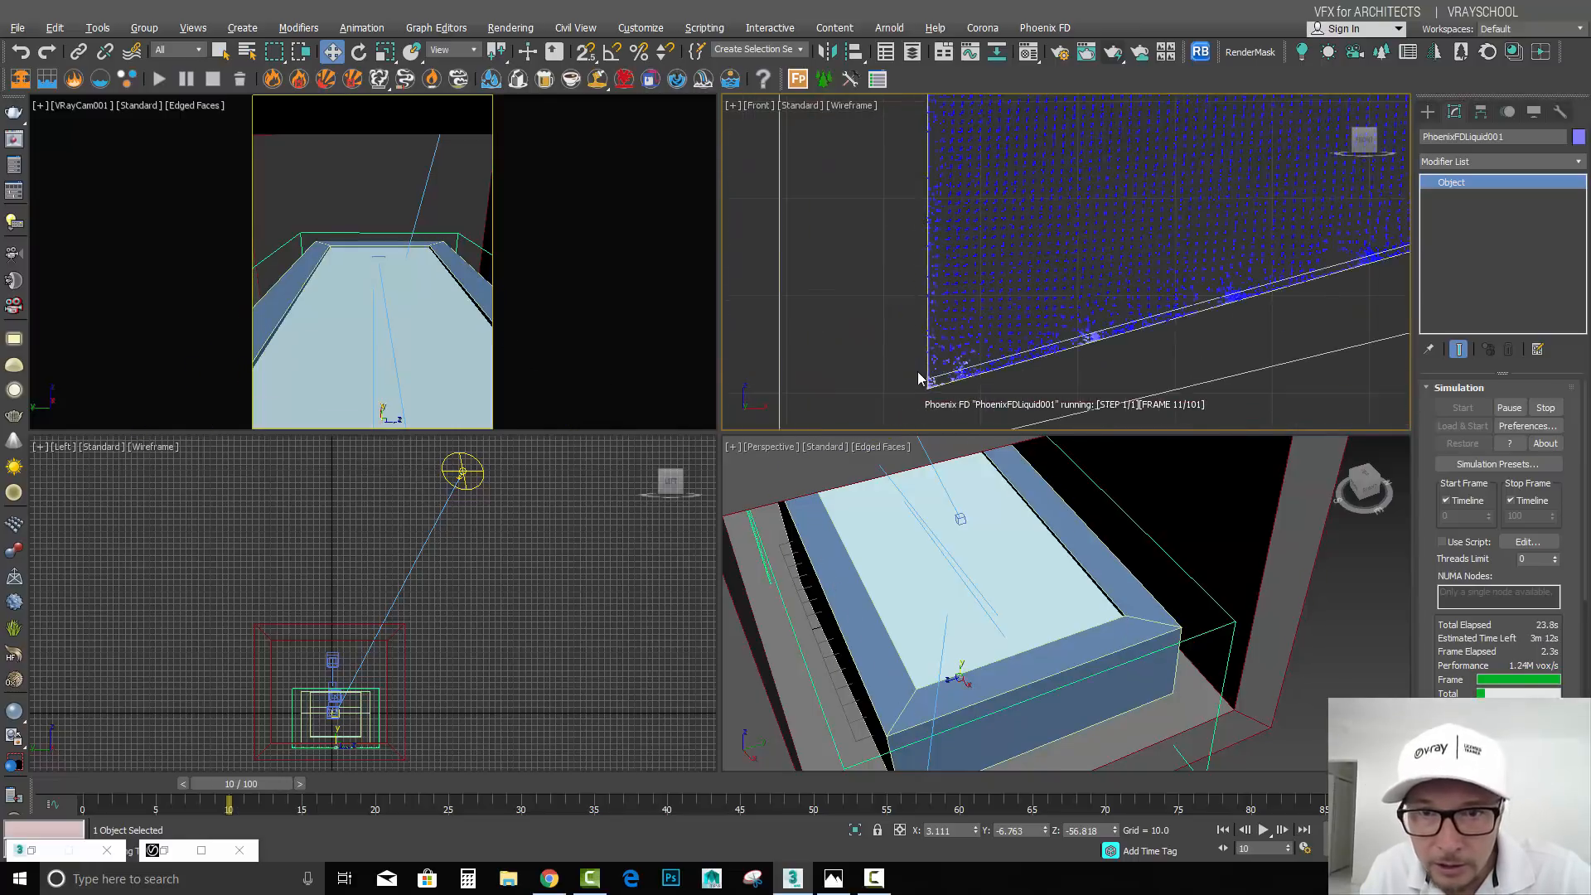
{"action": "left_click", "coordinate": [955, 380]}
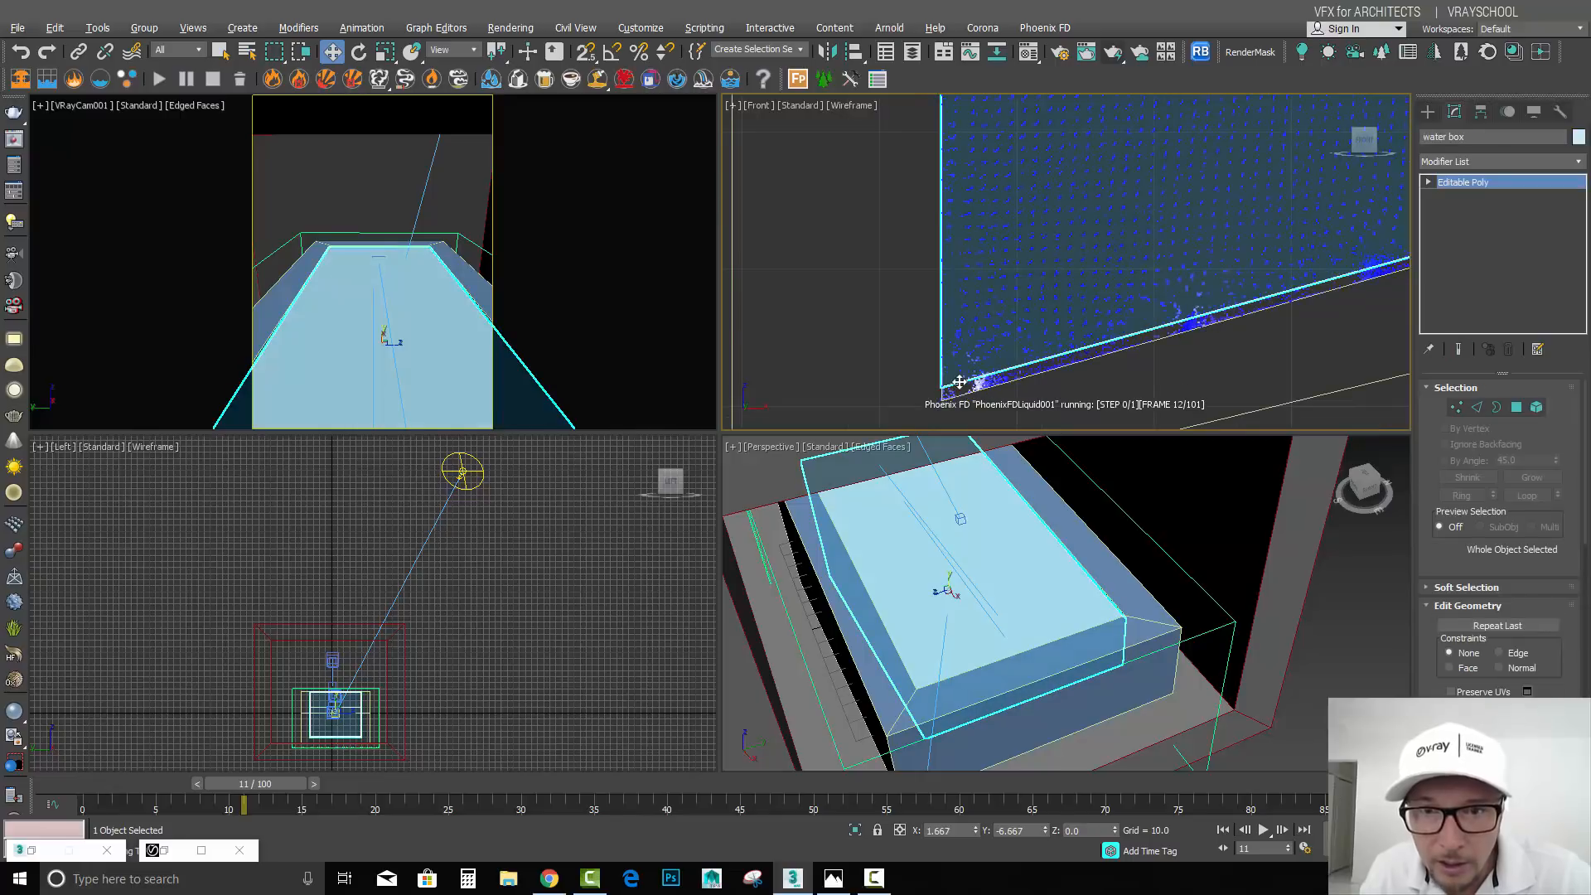
{"action": "scroll", "coordinate": [913, 248], "scroll_direction": "down", "scroll_amount": 2}
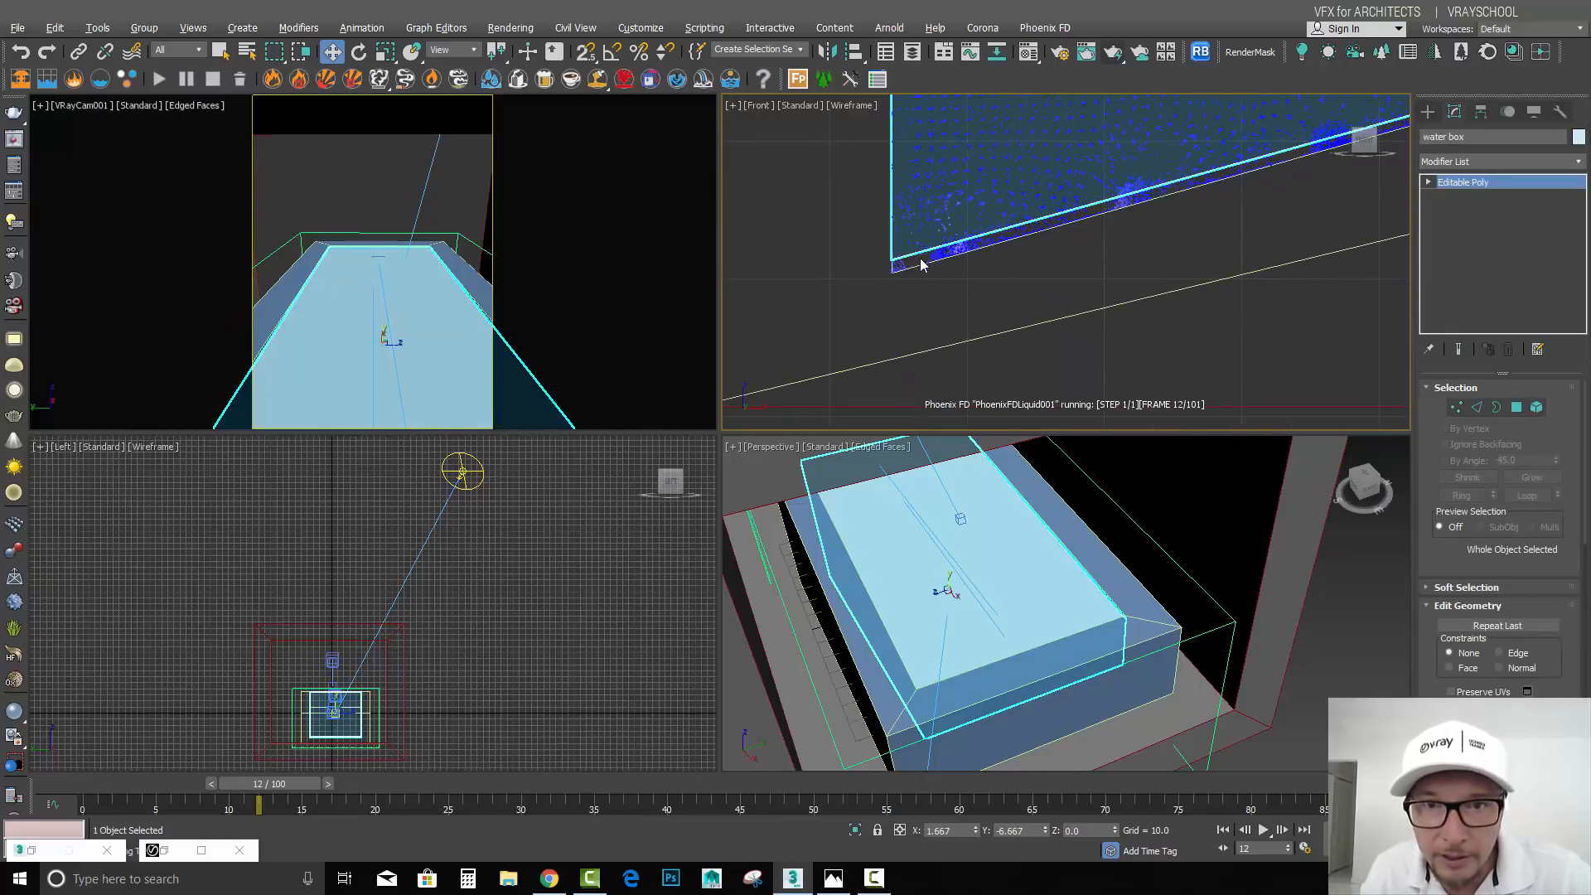
{"action": "scroll", "coordinate": [921, 258], "scroll_direction": "down", "scroll_amount": 1}
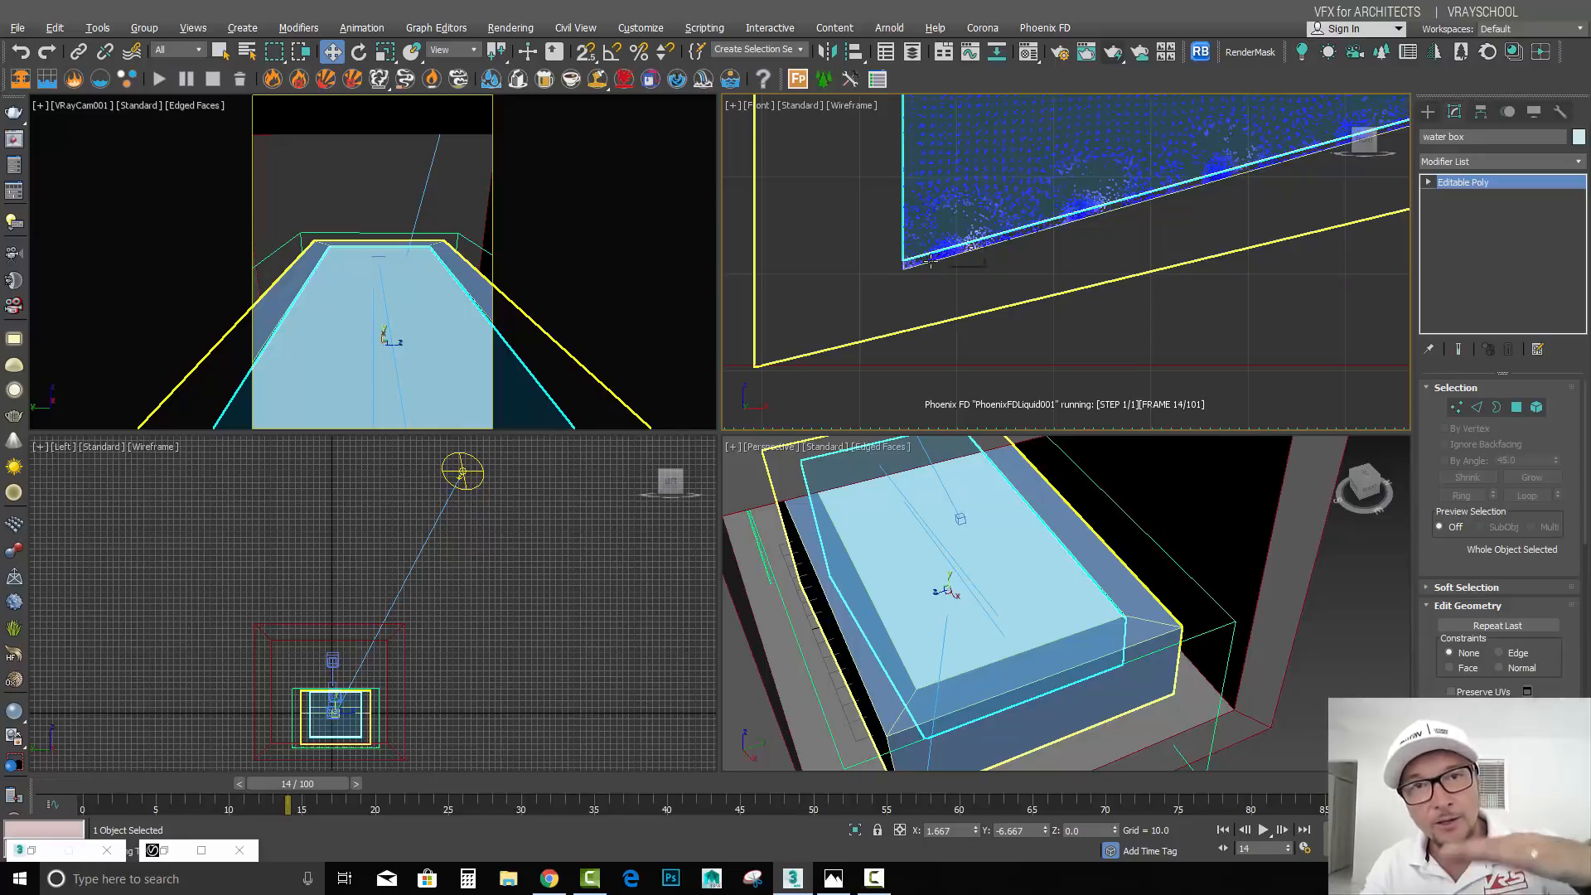
{"action": "scroll", "coordinate": [930, 261], "scroll_direction": "down", "scroll_amount": 3}
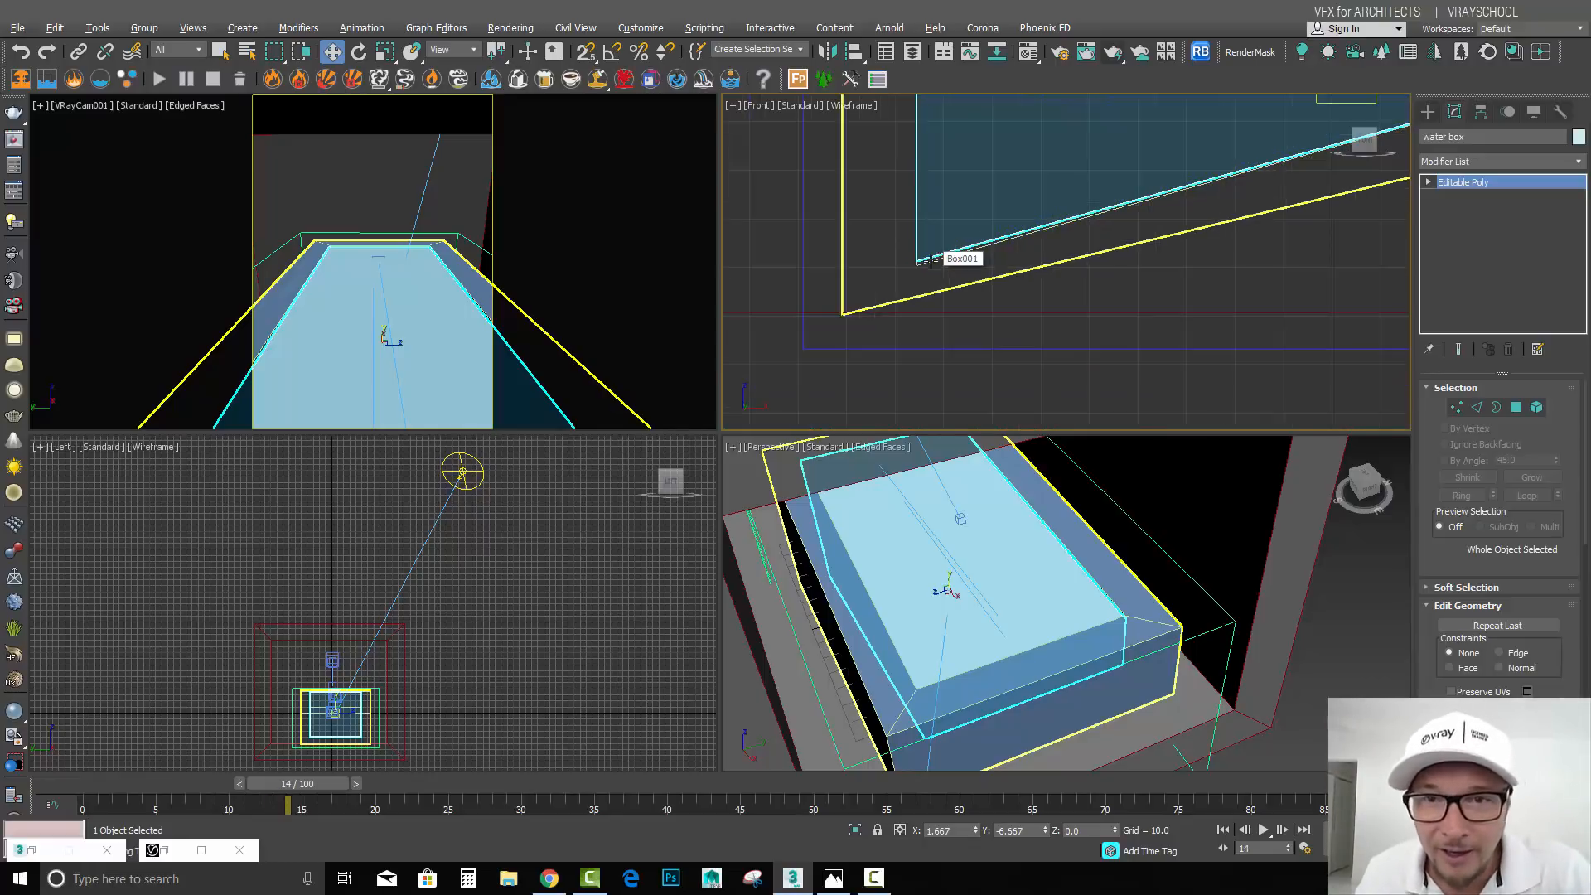
Step: Inspect the liquid particles along the pool's sloped floor and shallow end in the Front view while the simulation runs
{"action": "middle_click_drag", "start_coordinate": [1111, 193], "coordinate": [1072, 358]}
{"action": "middle_click_drag", "start_coordinate": [976, 250], "coordinate": [754, 326]}
{"action": "middle_click_drag", "start_coordinate": [1165, 303], "coordinate": [1315, 231]}
{"action": "scroll", "coordinate": [1335, 256], "scroll_direction": "down", "scroll_amount": 2}
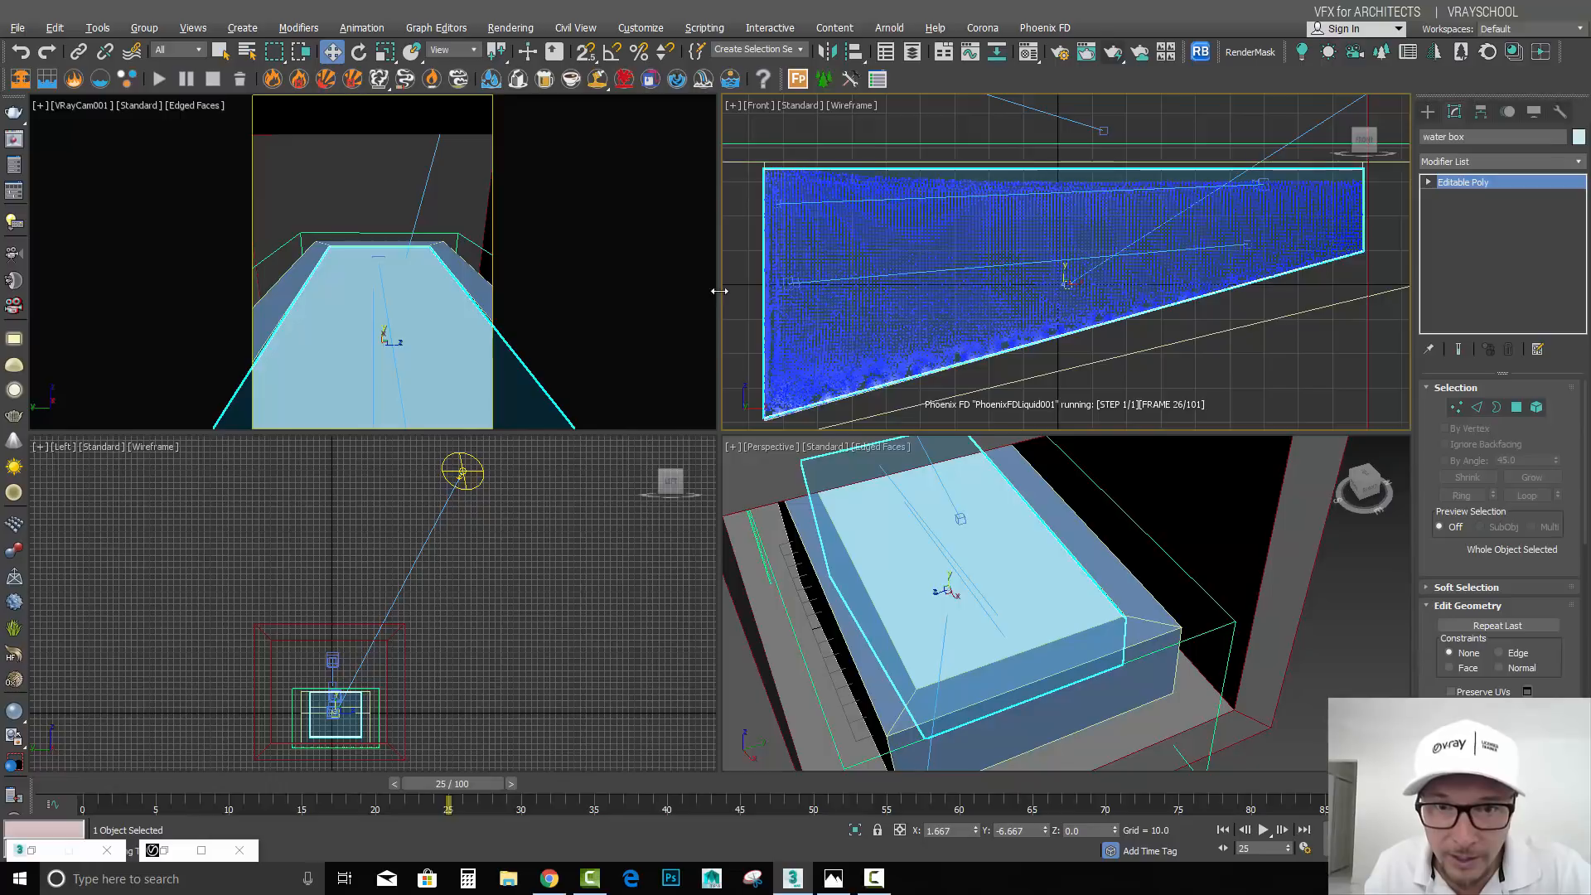
{"action": "scroll", "coordinate": [980, 220], "scroll_direction": "up", "scroll_amount": 3}
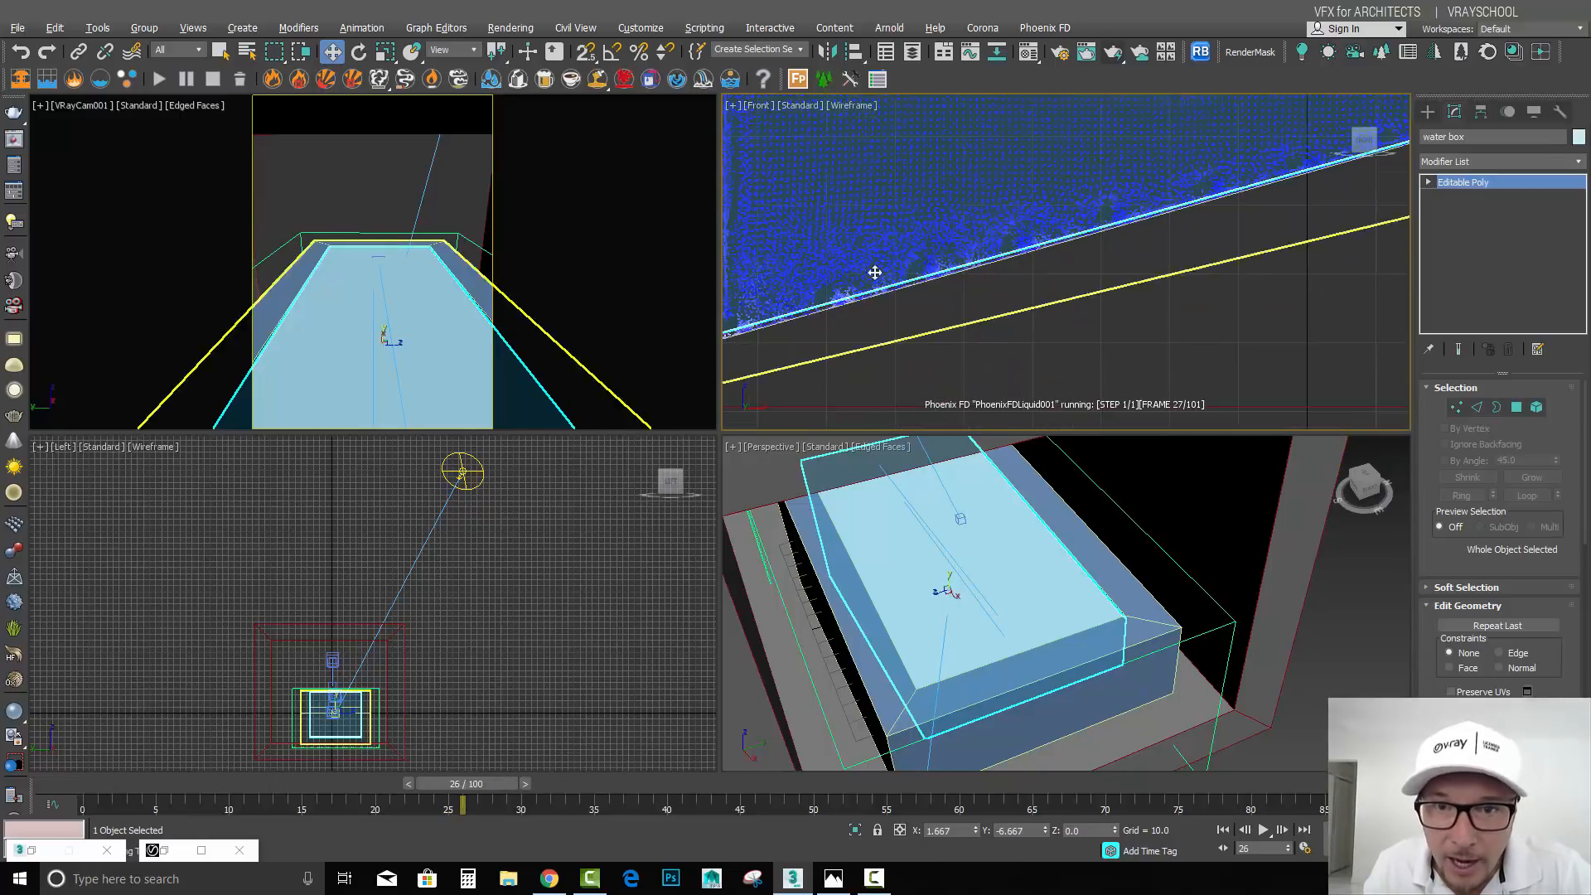
{"action": "middle_click_drag", "start_coordinate": [960, 261], "coordinate": [551, 398]}
{"action": "middle_click_drag", "start_coordinate": [1314, 204], "coordinate": [977, 309]}
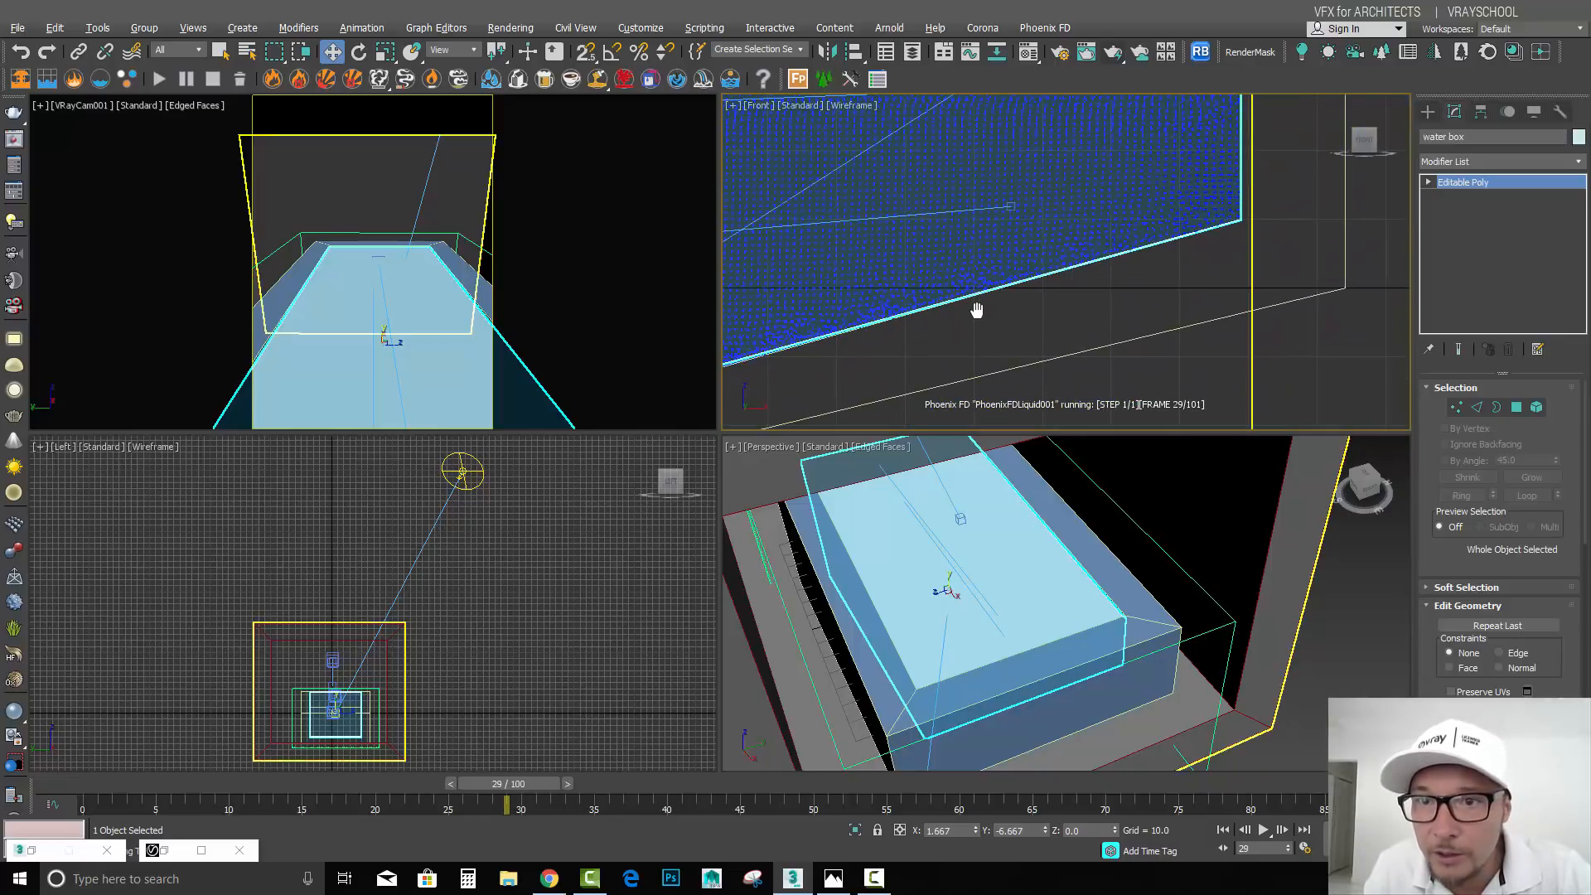
{"action": "scroll", "coordinate": [1224, 233], "scroll_direction": "down", "scroll_amount": 3}
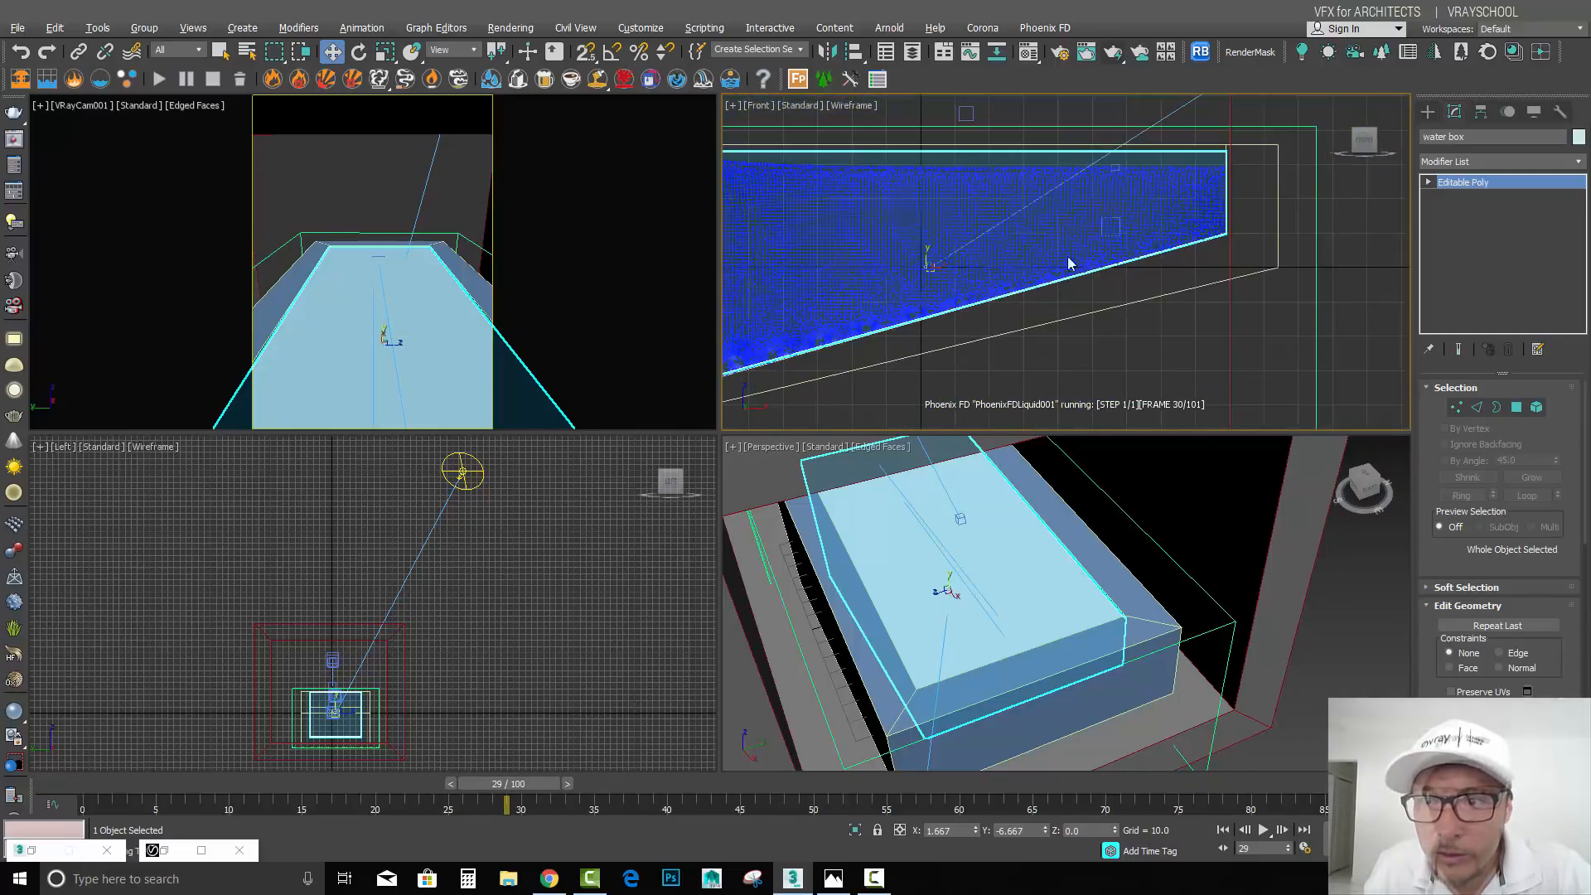
{"action": "middle_click_drag", "start_coordinate": [1046, 217], "coordinate": [1210, 151]}
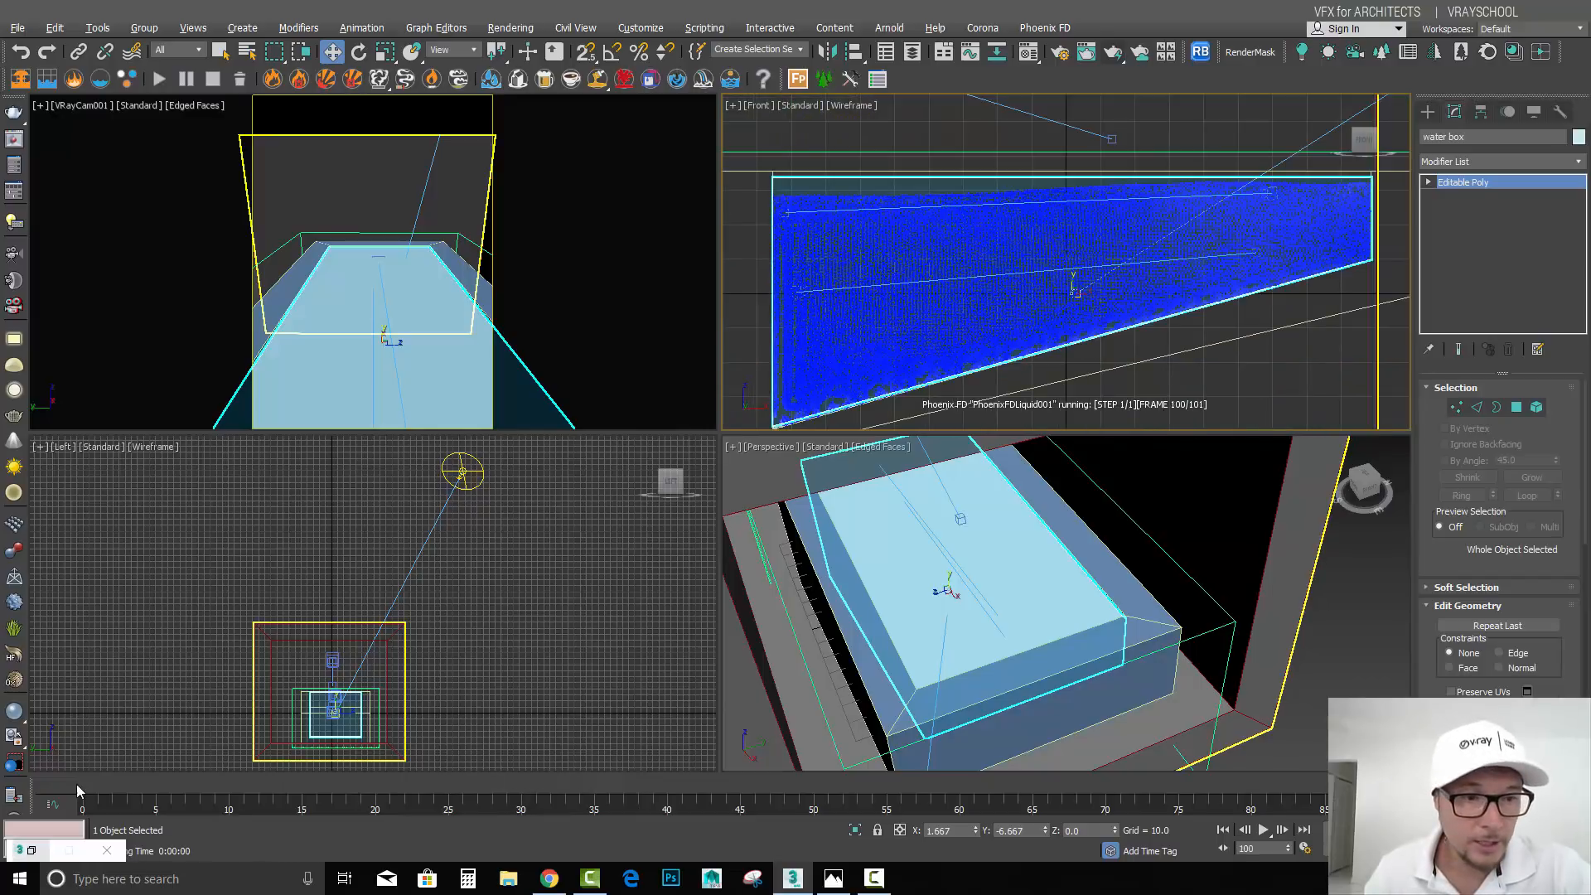
Step: Return to the start of the timeline and scrub through the early frames to review the liquid's motion
{"action": "left_click", "coordinate": [84, 786]}
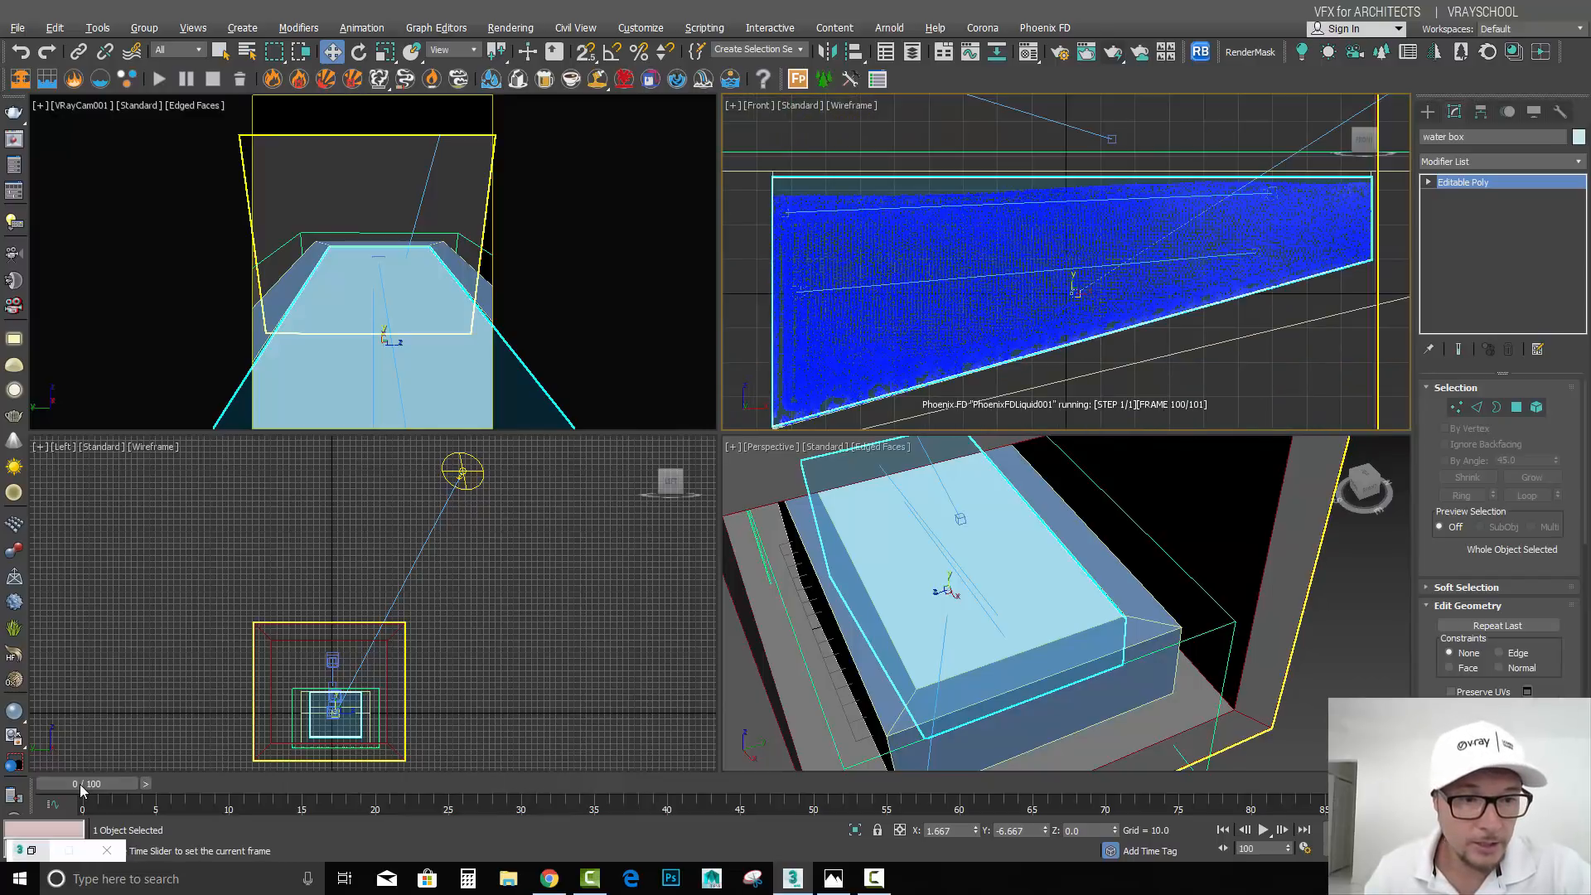
{"action": "left_click_drag", "start_coordinate": [91, 788], "coordinate": [246, 785]}
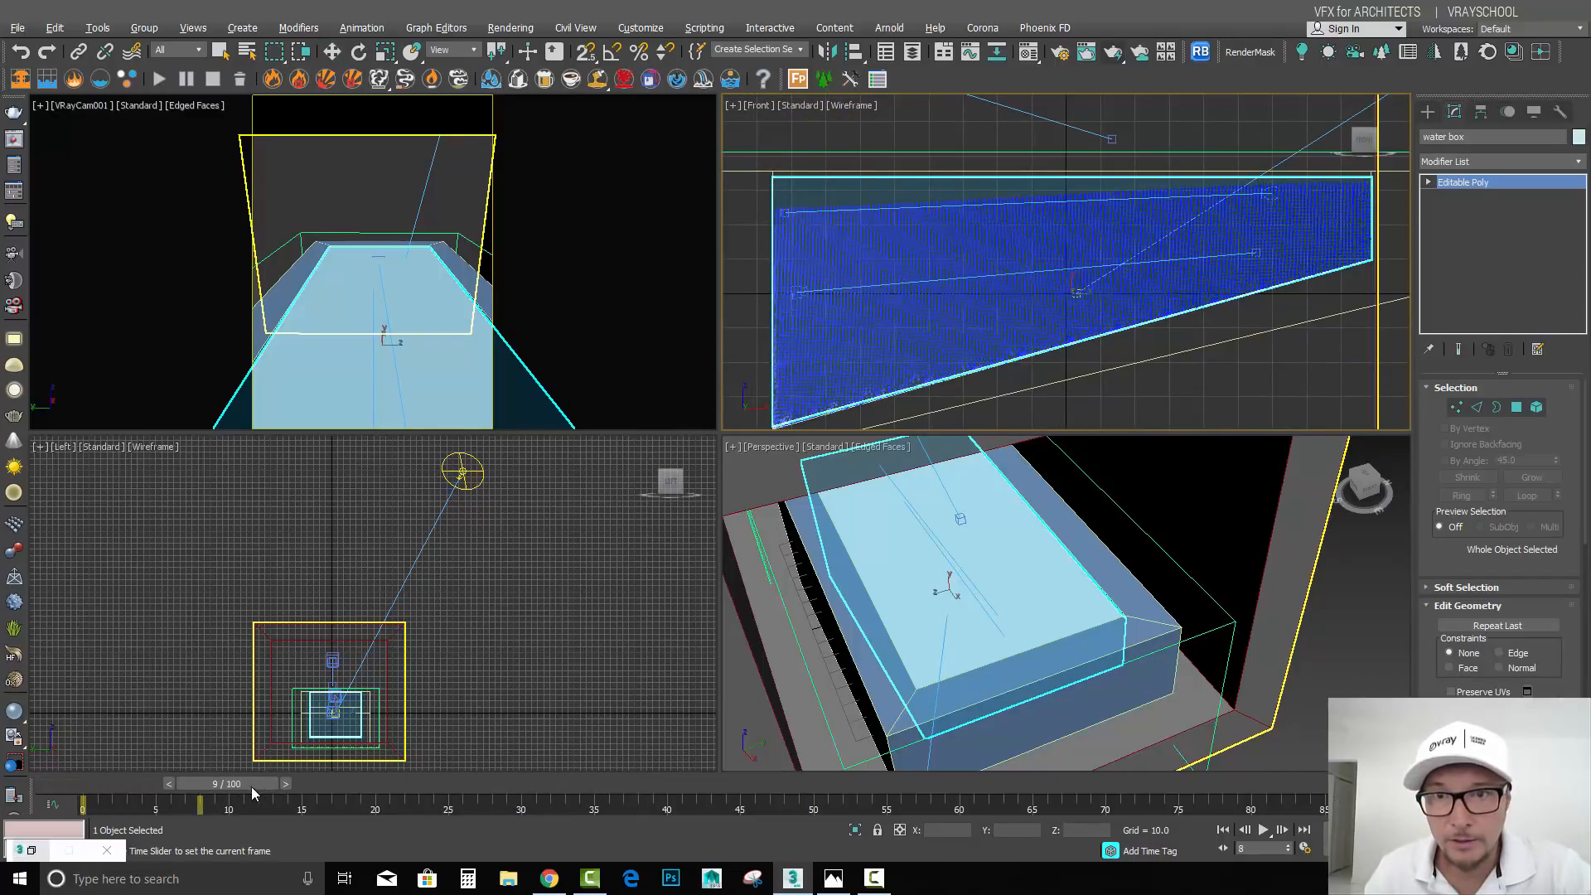
{"action": "mouse_move", "coordinate": [133, 781]}
{"action": "left_mouse_down"}
{"action": "mouse_move", "coordinate": [82, 763]}
{"action": "mouse_move", "coordinate": [127, 787]}
{"action": "mouse_move", "coordinate": [106, 786]}
{"action": "mouse_move", "coordinate": [163, 783]}
{"action": "left_mouse_up"}
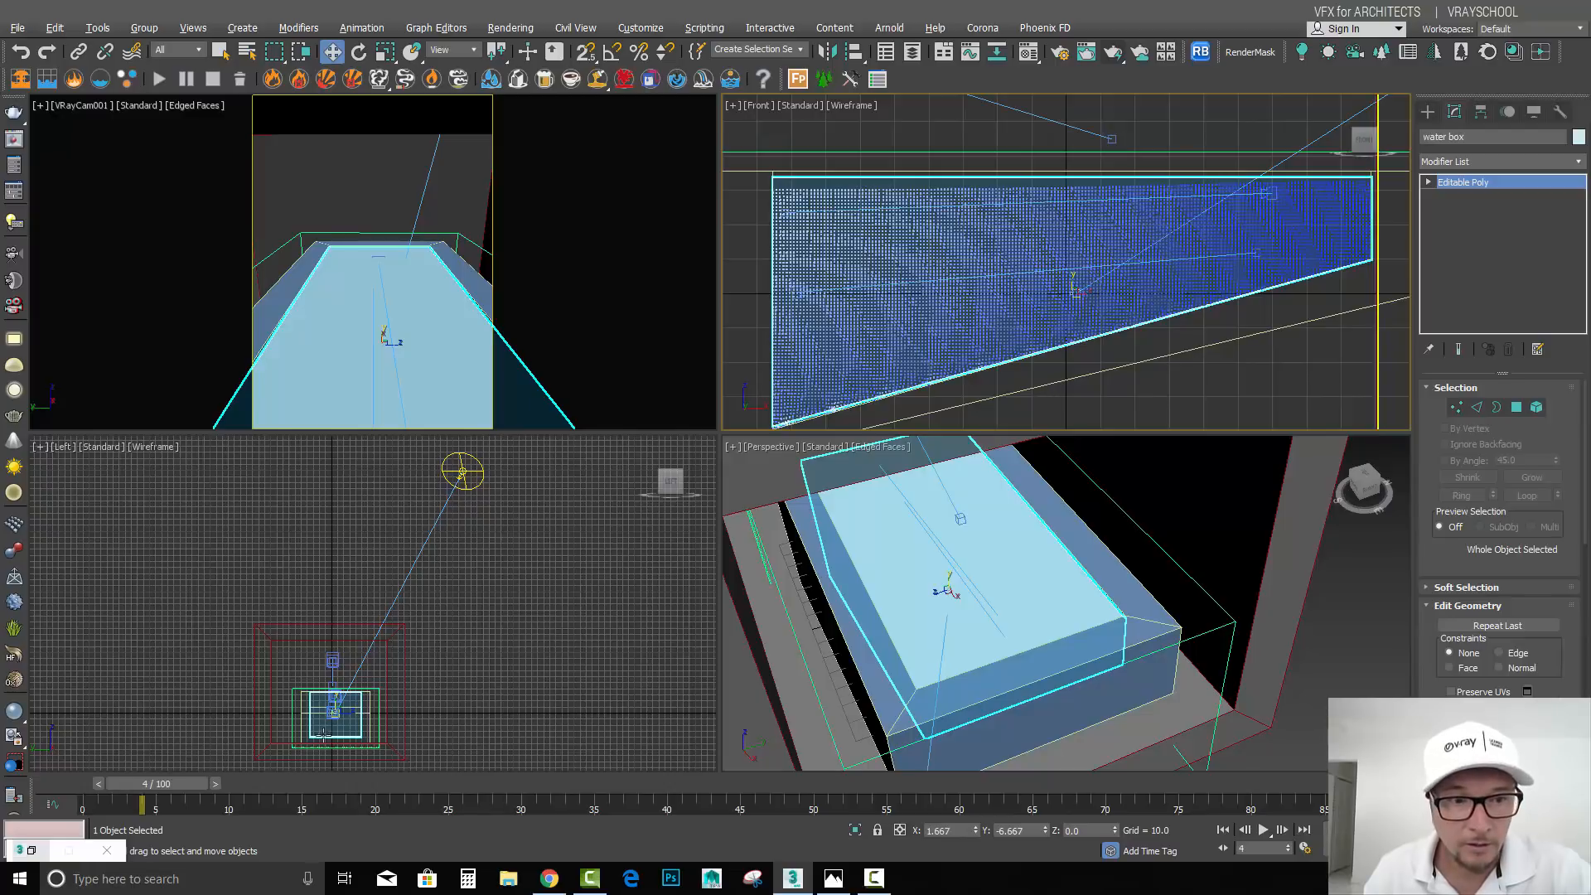
{"action": "left_click_drag", "start_coordinate": [157, 785], "coordinate": [319, 794]}
{"action": "key", "text": "w"}
{"action": "key", "text": "q"}
Step: Move the timeline to frame 68 and load the simulated liquid there
{"action": "left_click_drag", "start_coordinate": [327, 789], "coordinate": [1088, 801]}
{"action": "key", "text": "w"}
{"action": "key", "text": "q"}
{"action": "key", "text": "w"}
{"action": "key", "text": "q"}
{"action": "key", "text": "w"}
{"action": "key", "text": "q"}
{"action": "key", "text": "w"}
{"action": "key", "text": "q"}
{"action": "key", "text": "w"}
{"action": "key", "text": "q"}
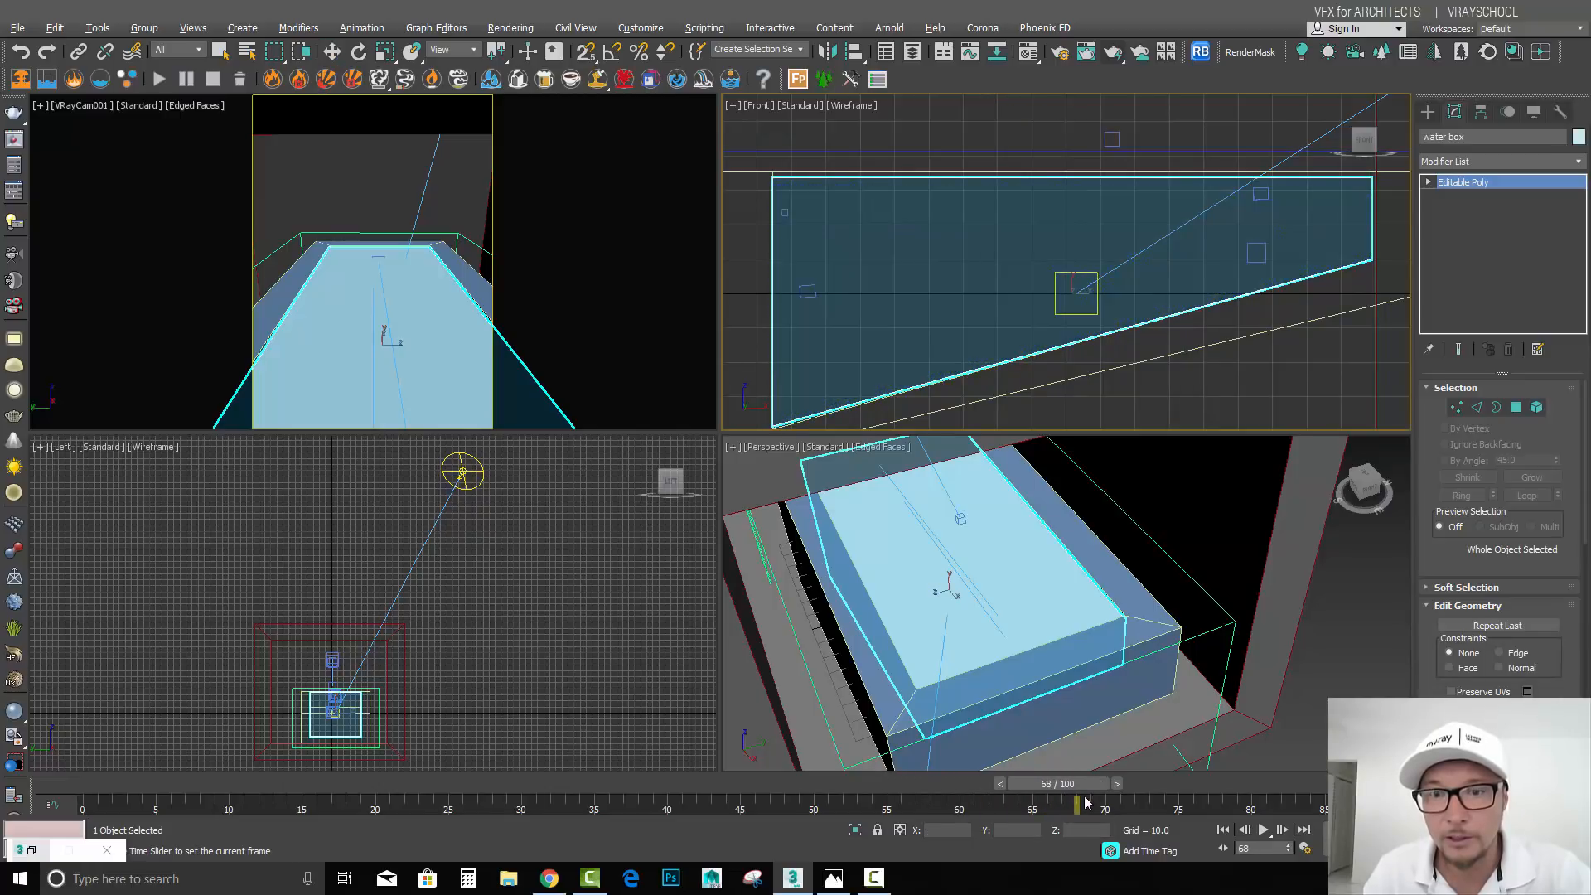
{"action": "key", "text": "w"}
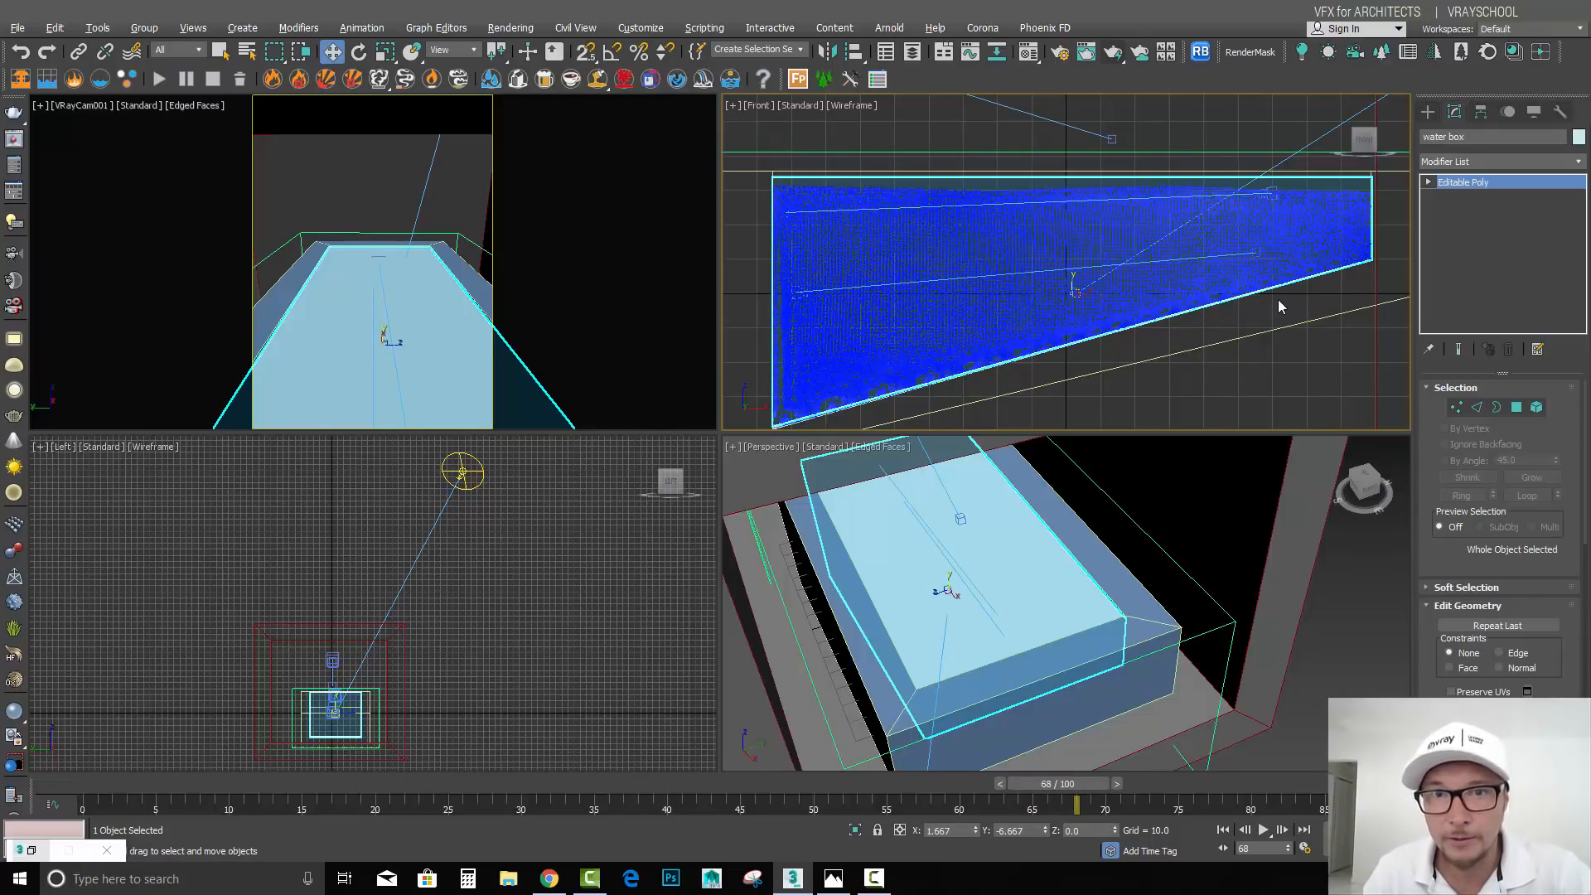
Step: Hide the water box and make the VRayCam001 camera view active
{"action": "left_click", "coordinate": [1533, 111]}
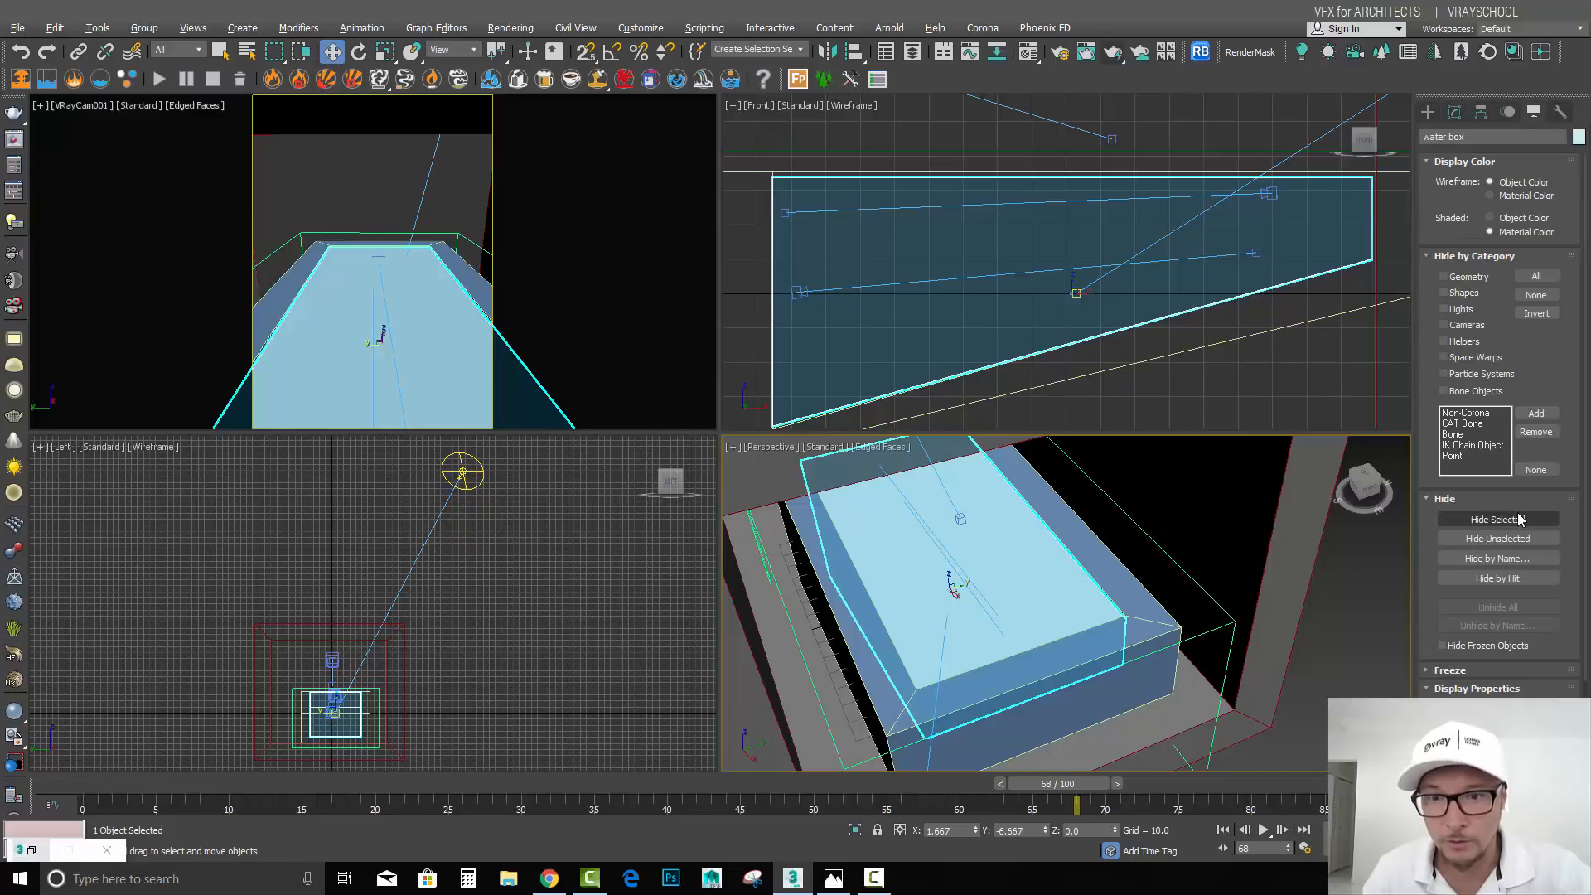
{"action": "left_click", "coordinate": [1518, 519]}
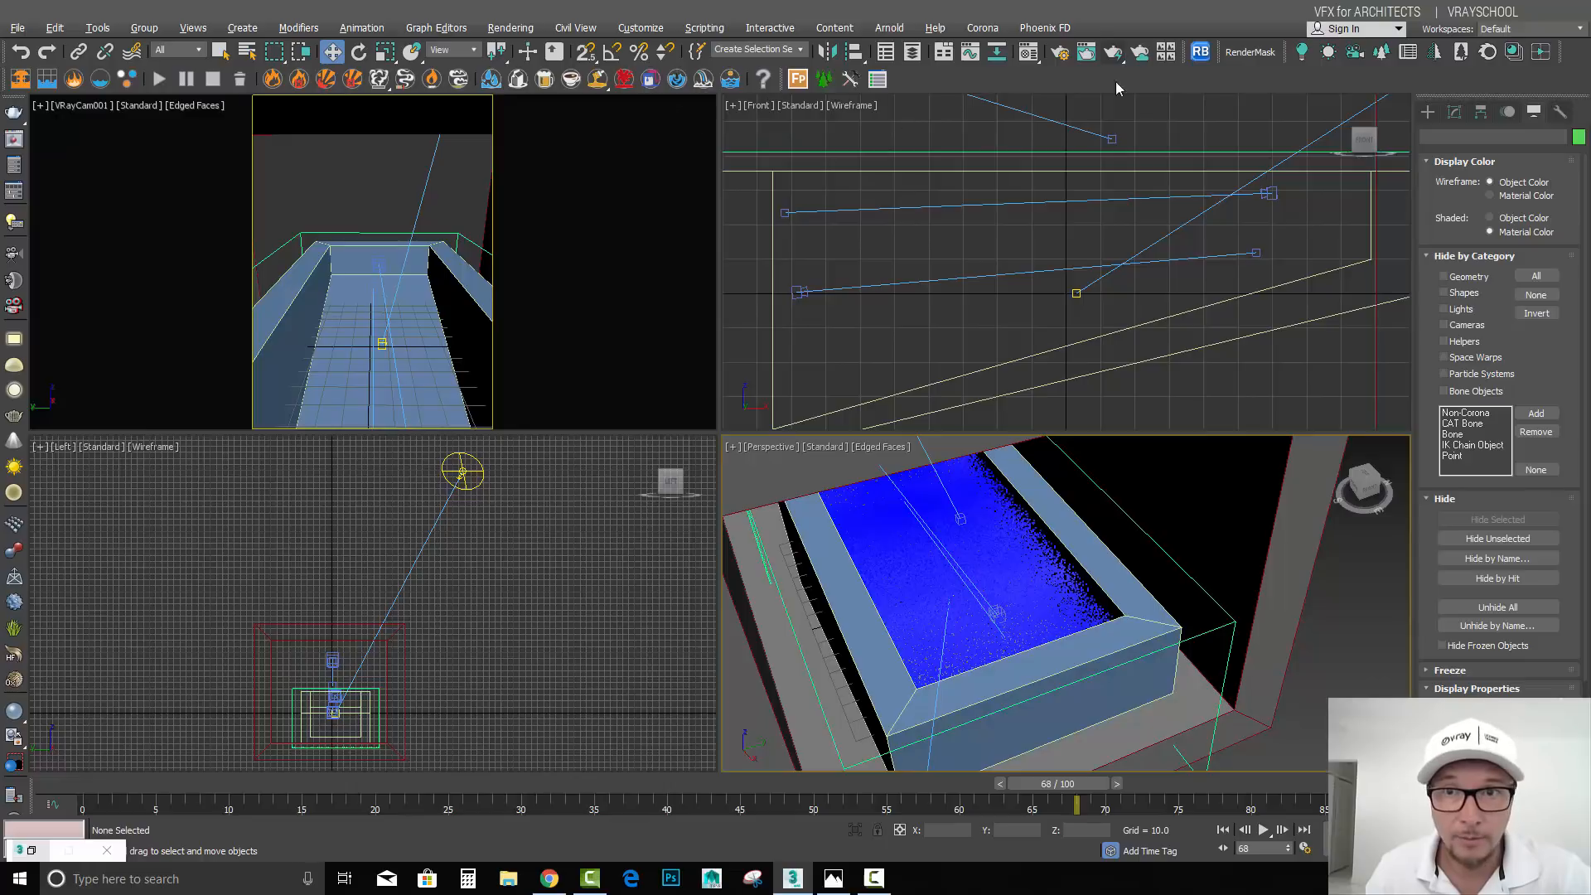
{"action": "left_click", "coordinate": [685, 128]}
{"action": "key", "text": "ctrl+z"}
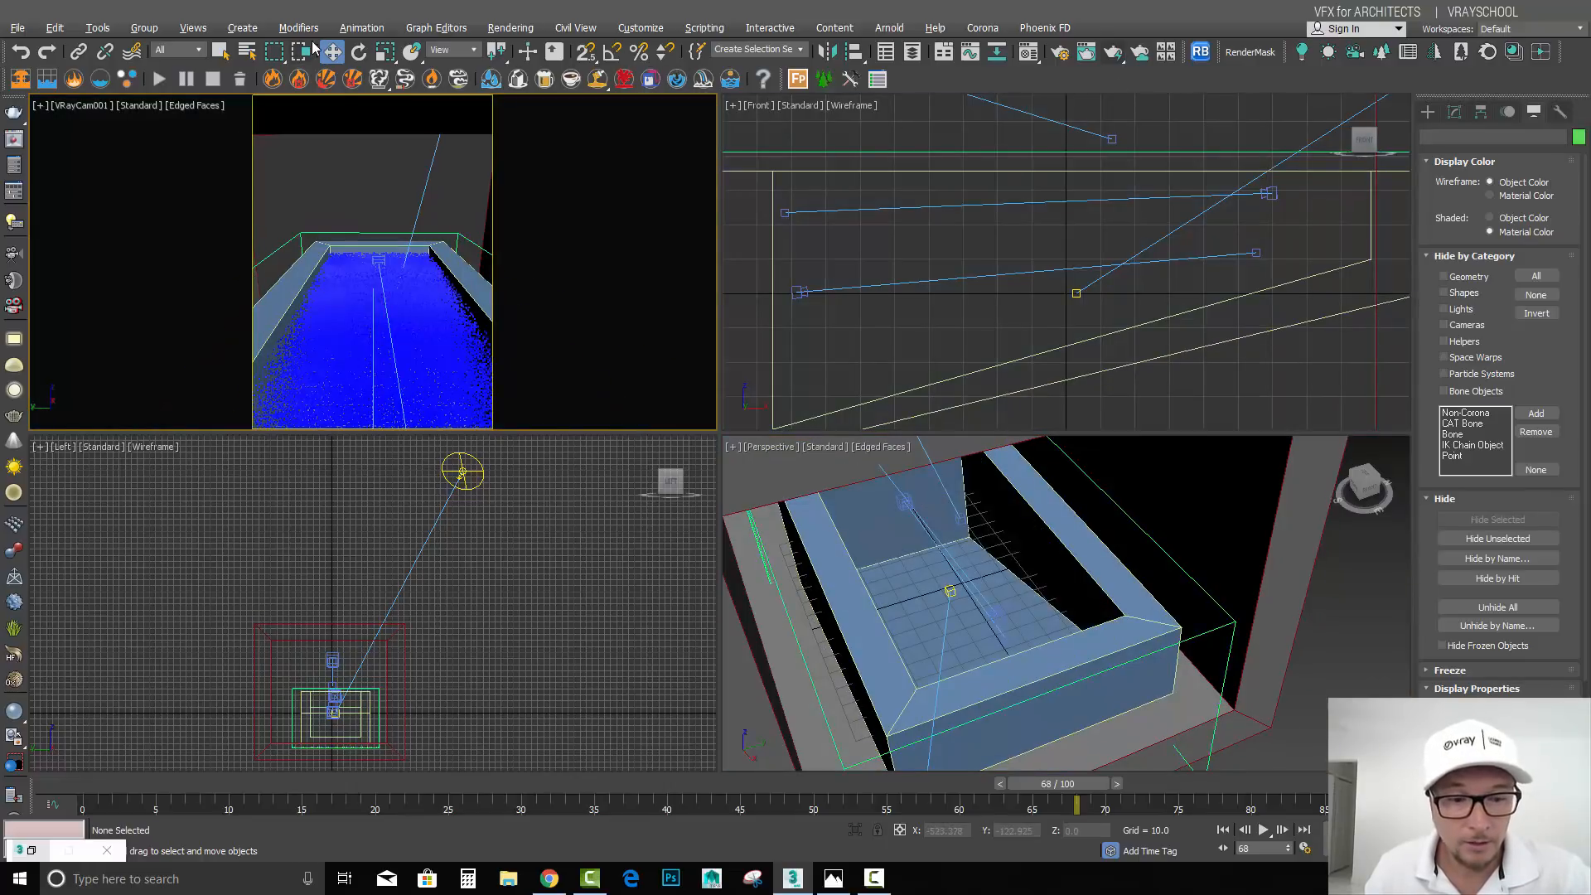
Step: Maximize the camera view, clear the selection and run a V-Ray test render of frame 68
{"action": "left_click", "coordinate": [619, 113]}
{"action": "key", "text": "alt+w"}
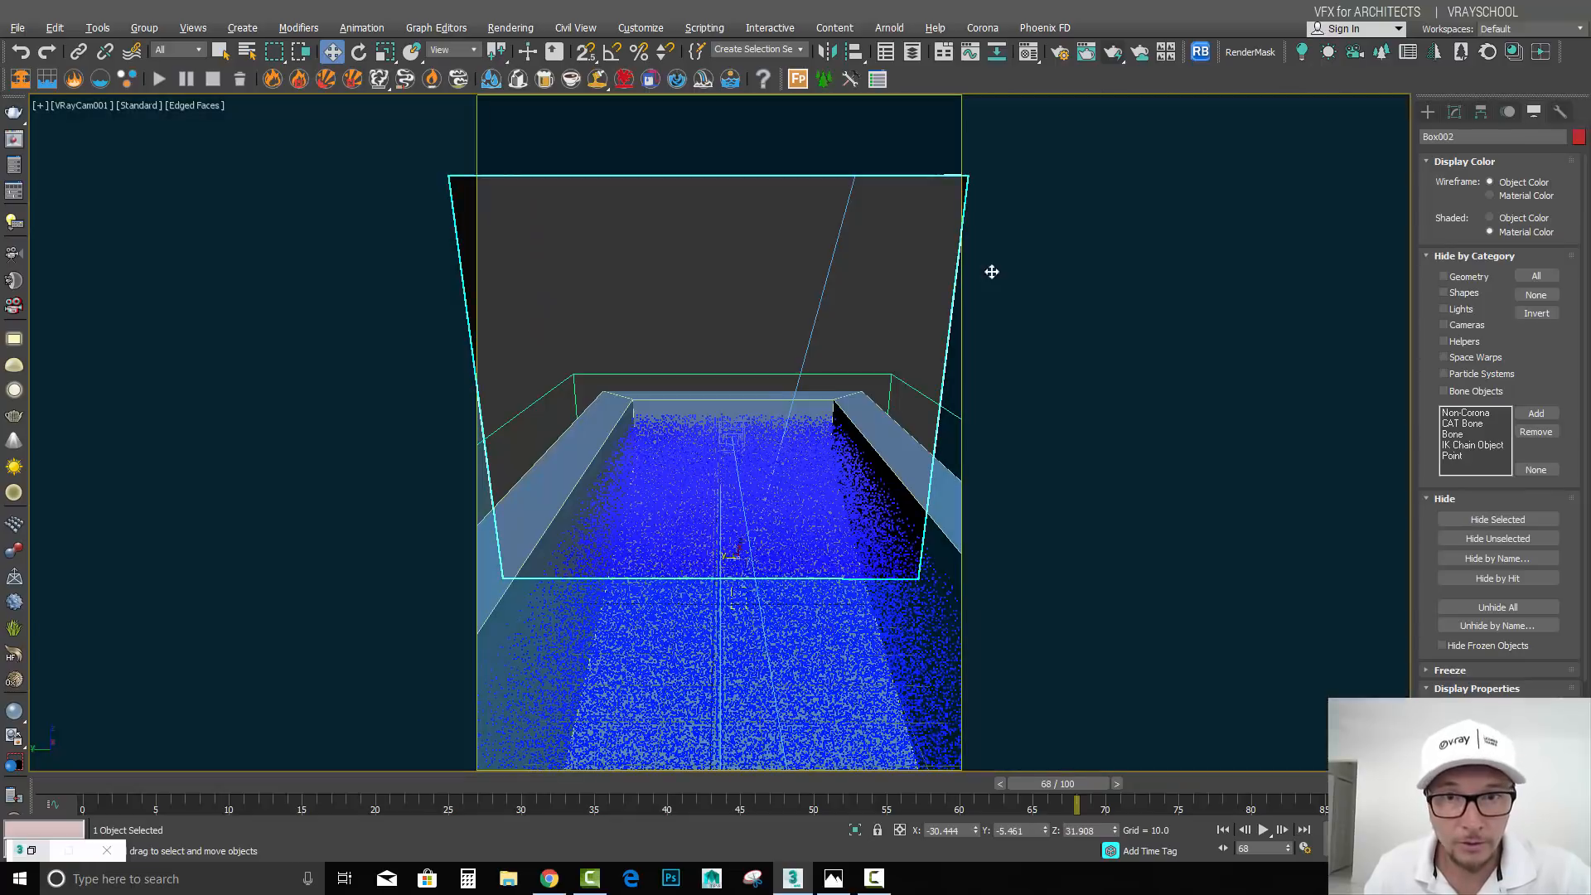
{"action": "left_click", "coordinate": [638, 221]}
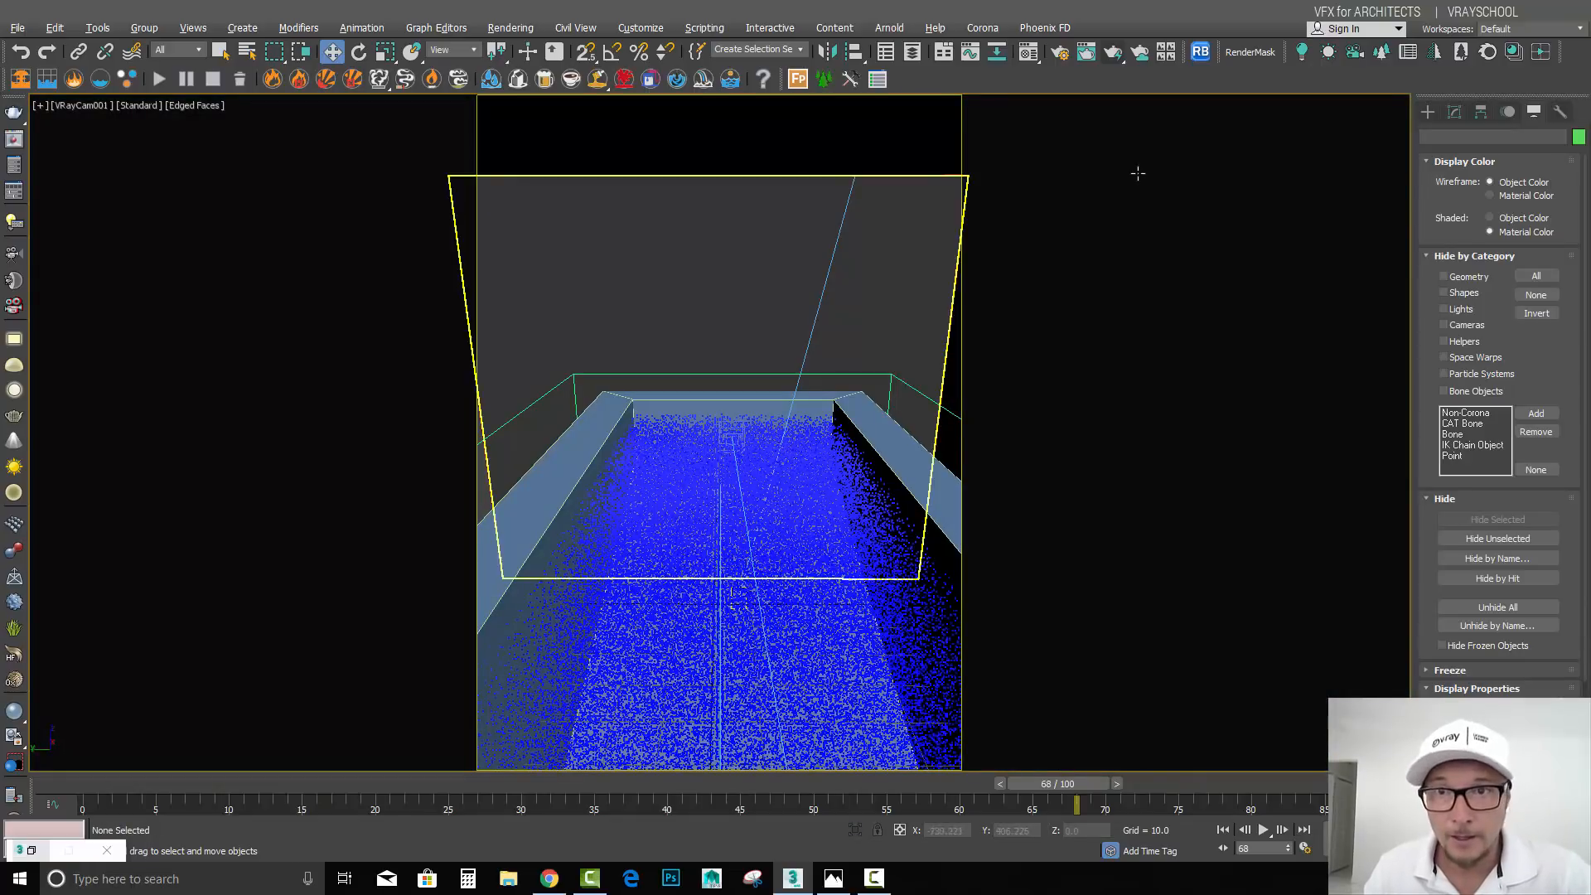
{"action": "left_click", "coordinate": [1113, 55]}
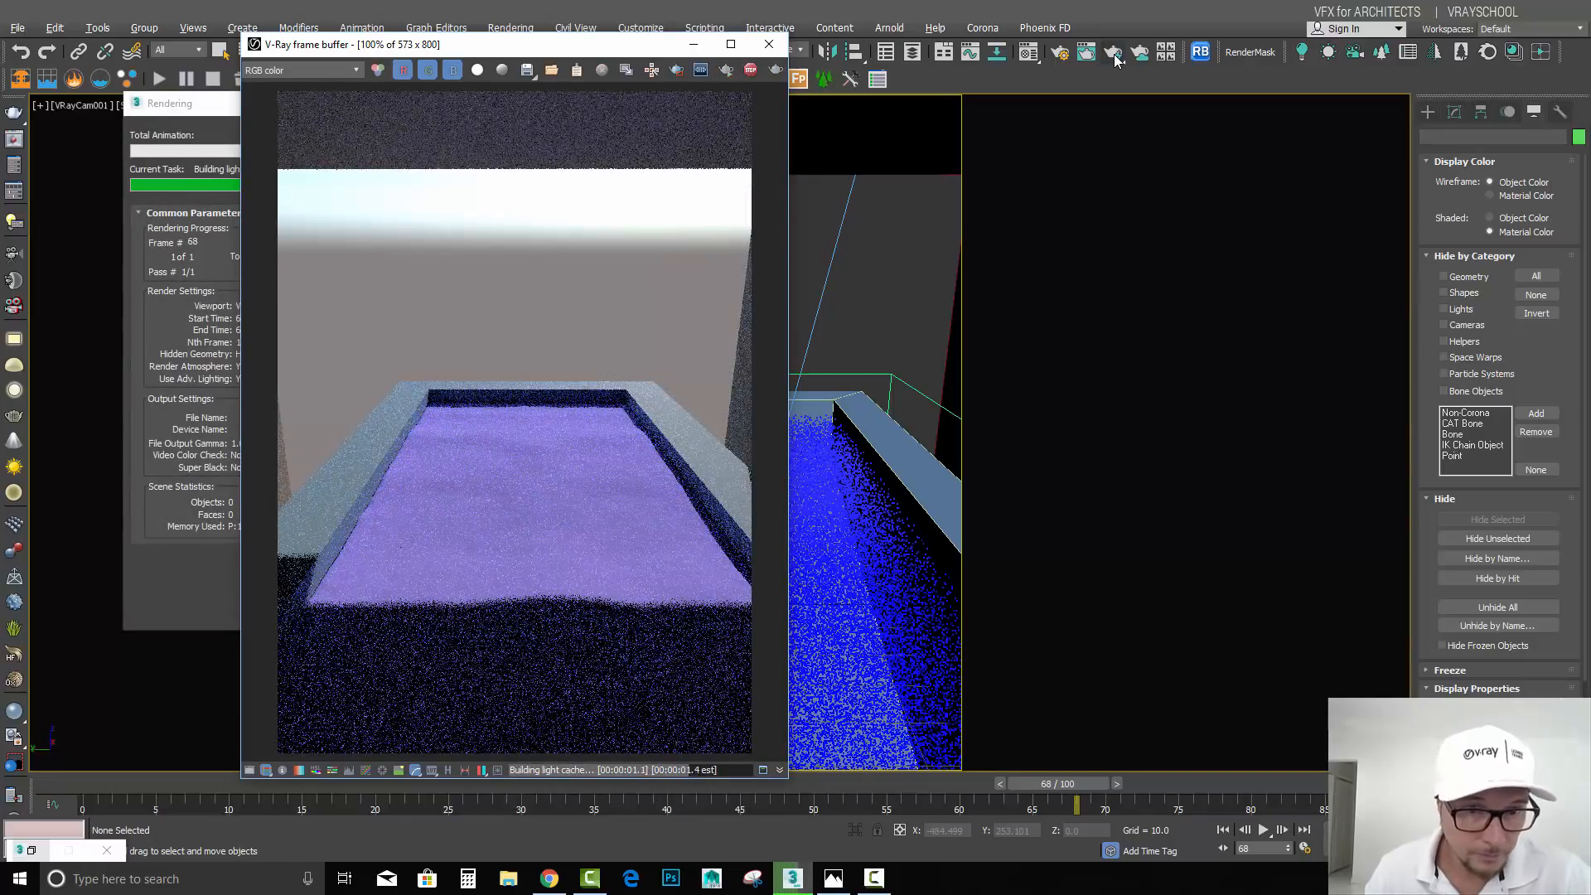
{"action": "left_click", "coordinate": [394, 131]}
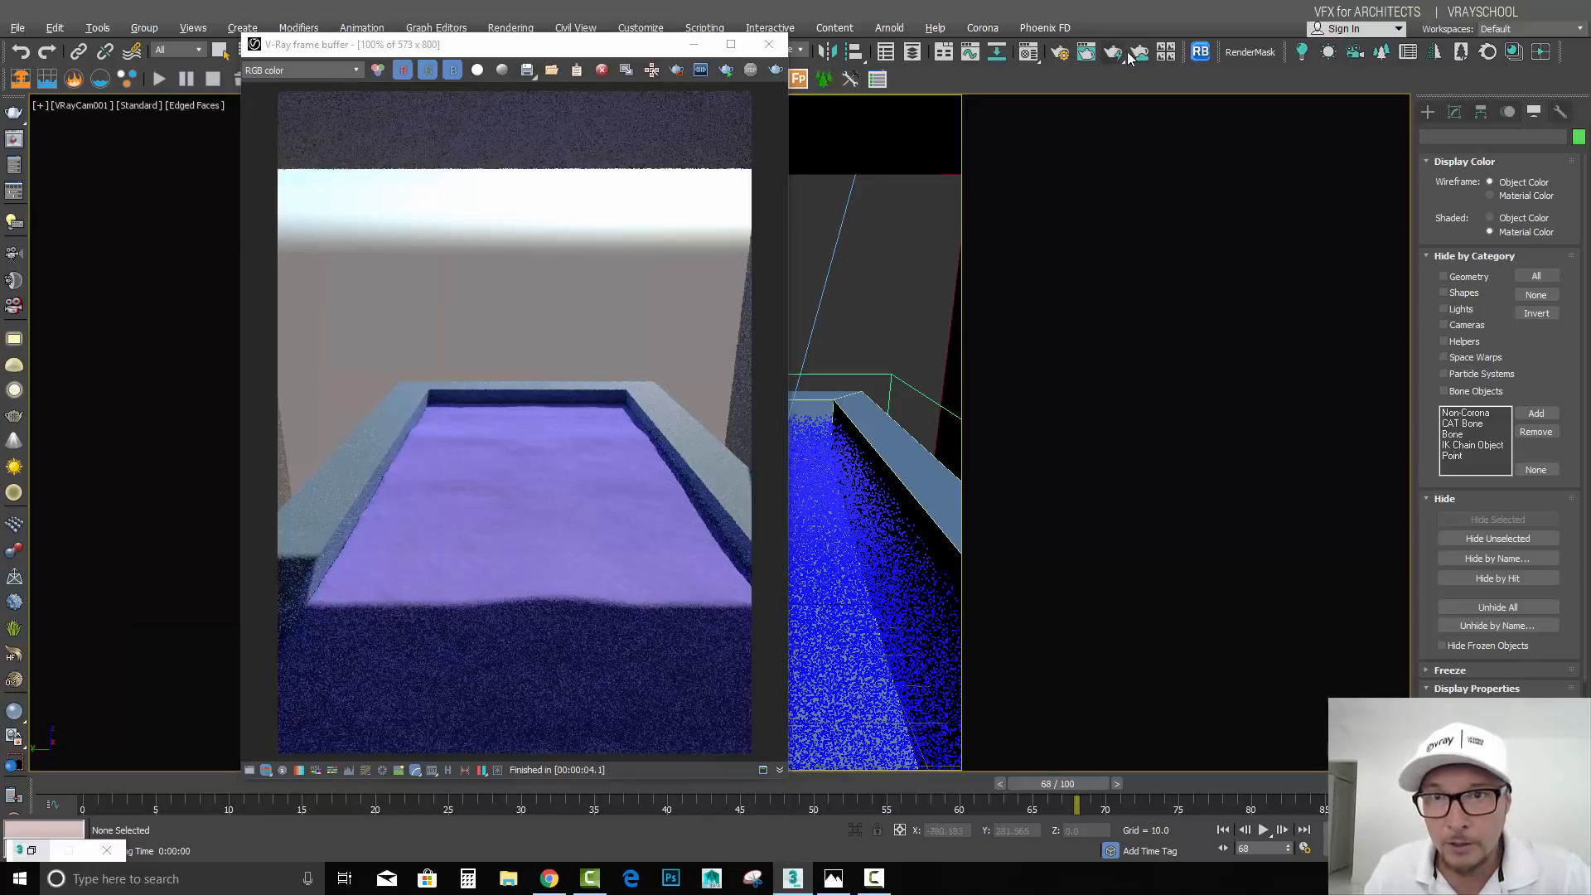
Step: Open the material editor and set the WATER VRayMtl material's diffuse color to light blue
{"action": "left_click", "coordinate": [1030, 54]}
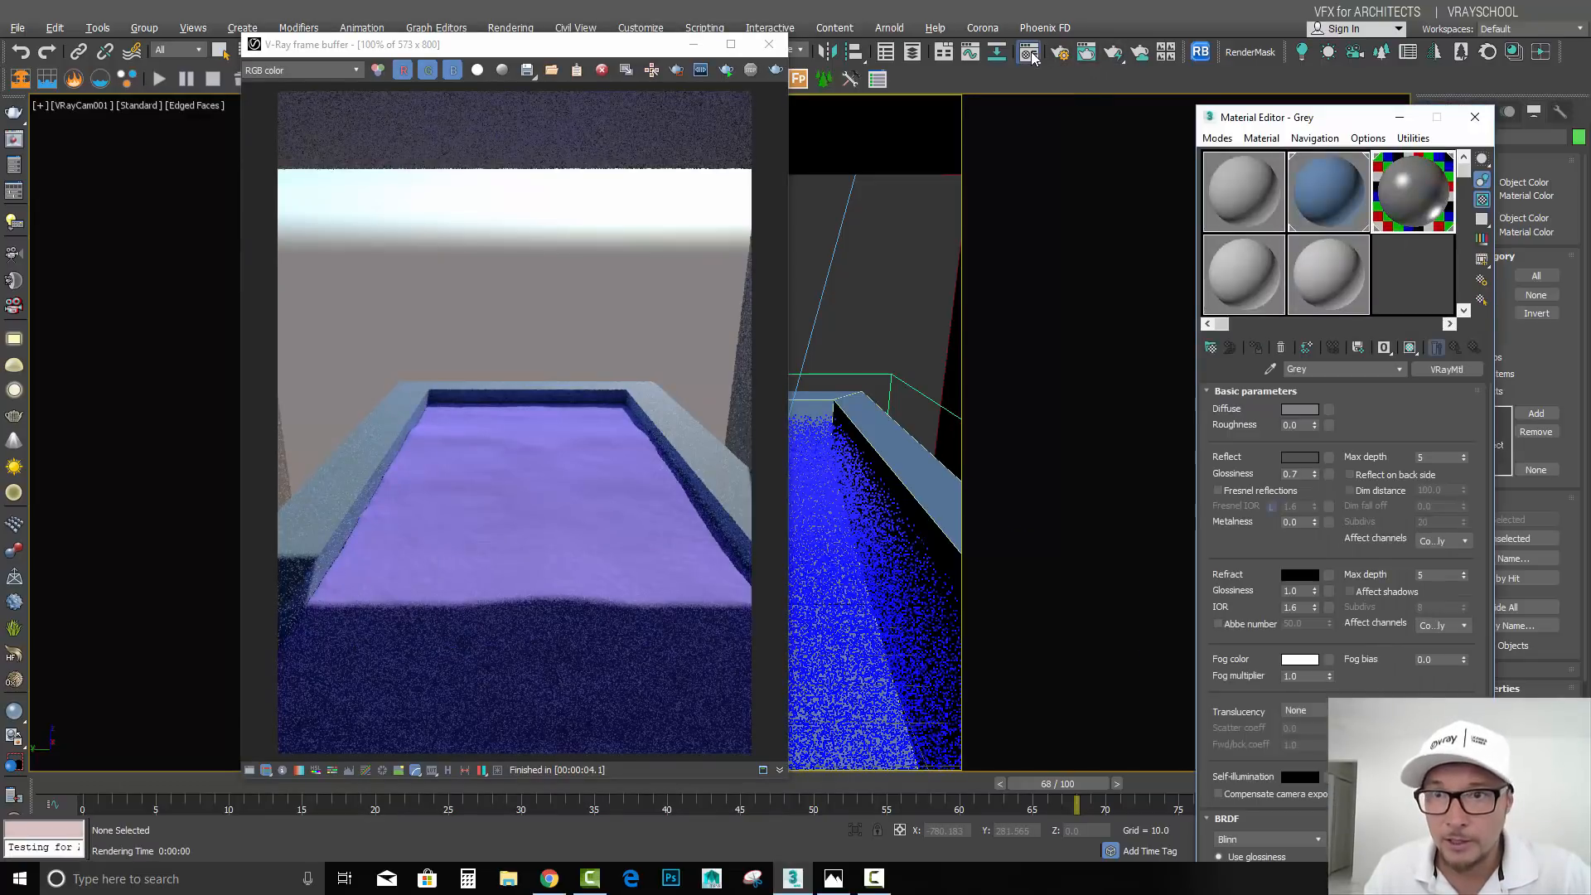
{"action": "left_click", "coordinate": [1241, 169]}
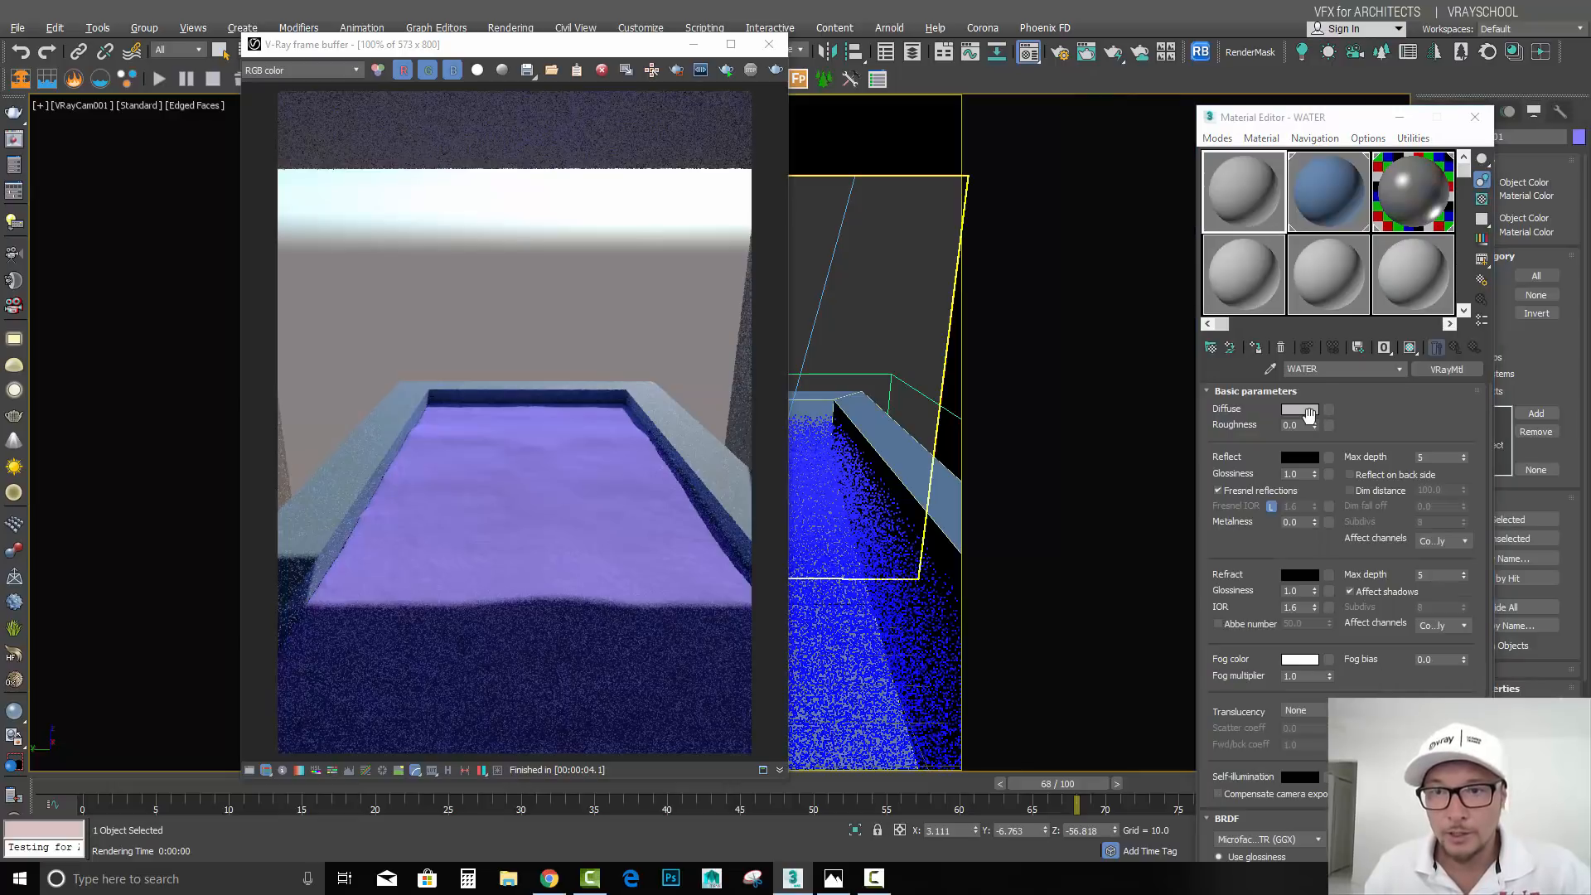
{"action": "left_click", "coordinate": [1308, 414]}
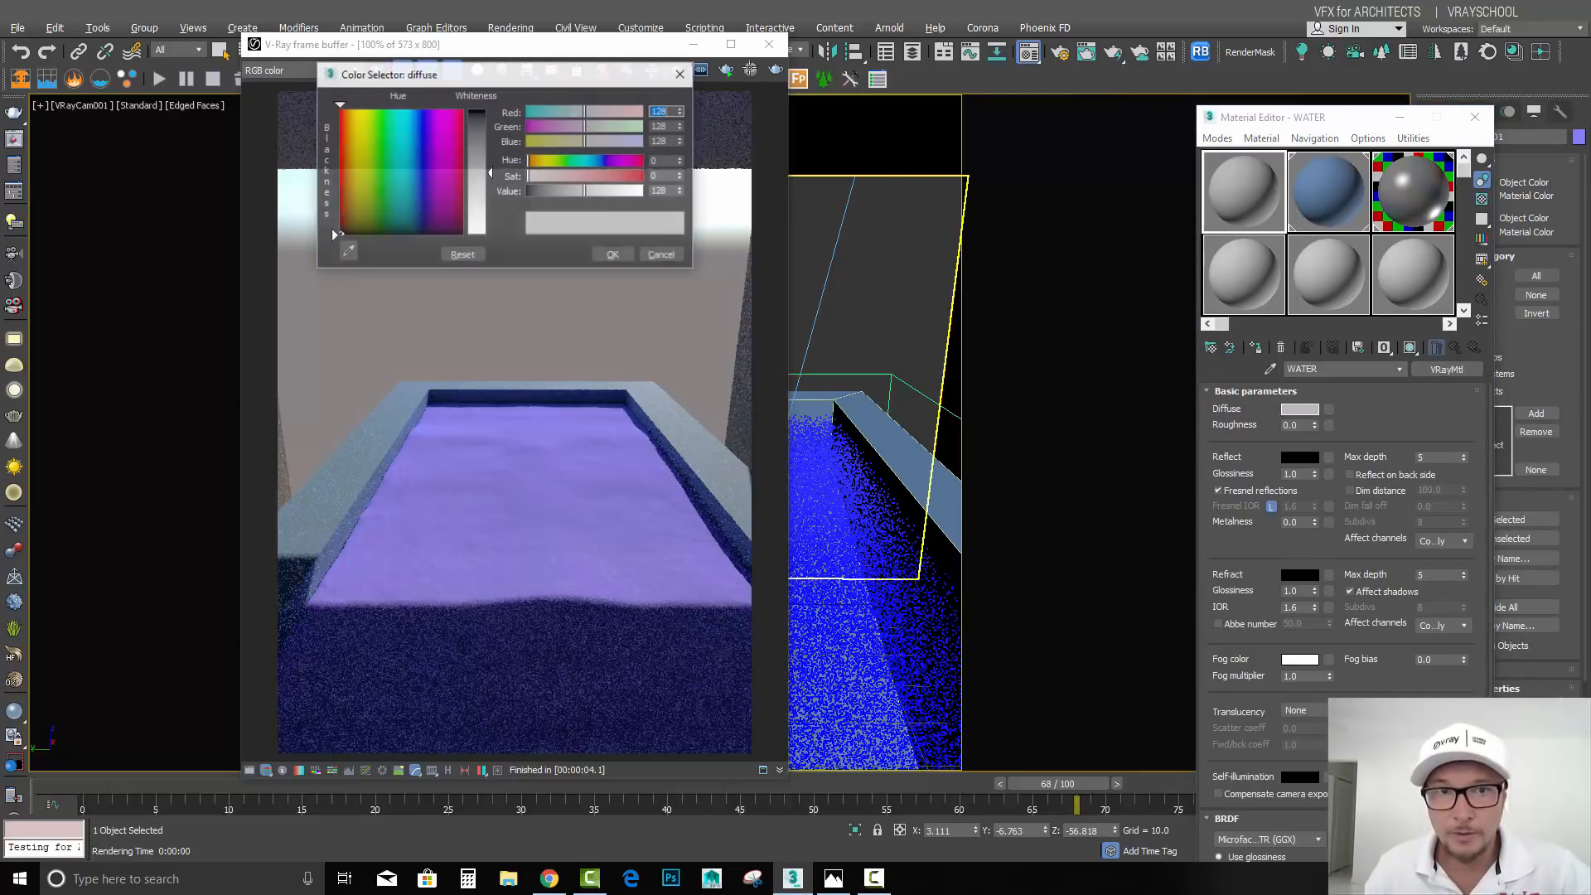
{"action": "left_click_drag", "start_coordinate": [421, 126], "coordinate": [411, 118]}
{"action": "left_click_drag", "start_coordinate": [492, 173], "coordinate": [491, 140]}
{"action": "left_click", "coordinate": [613, 255]}
Step: Set the WATER material's reflection and refraction colors to pure white (255)
{"action": "left_click", "coordinate": [1301, 457]}
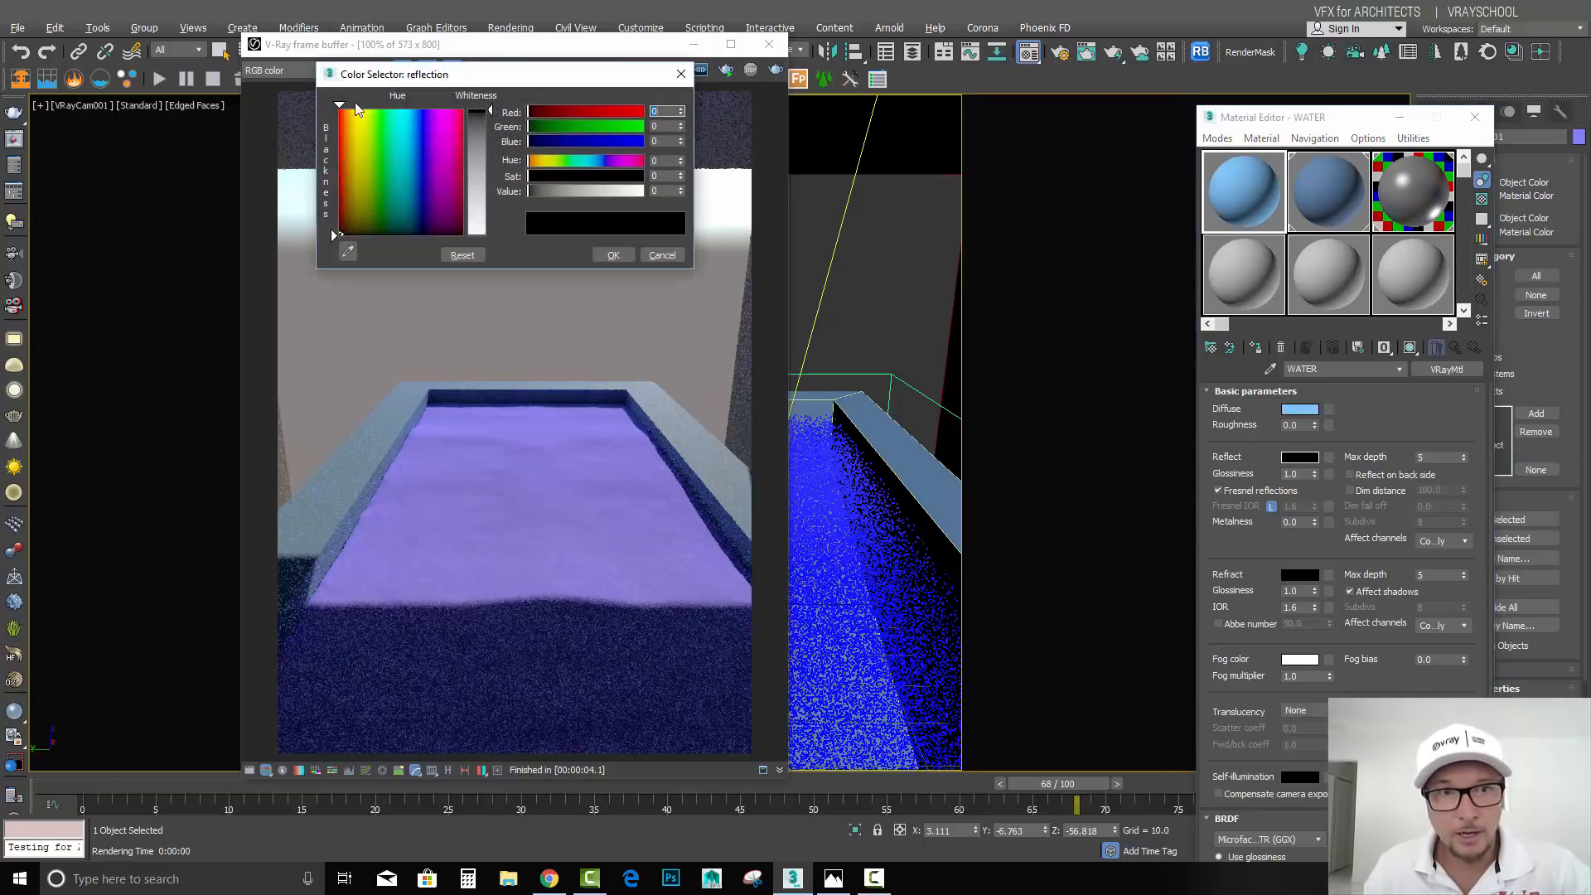
{"action": "left_click_drag", "start_coordinate": [489, 110], "coordinate": [478, 236]}
{"action": "left_click", "coordinate": [1300, 575]}
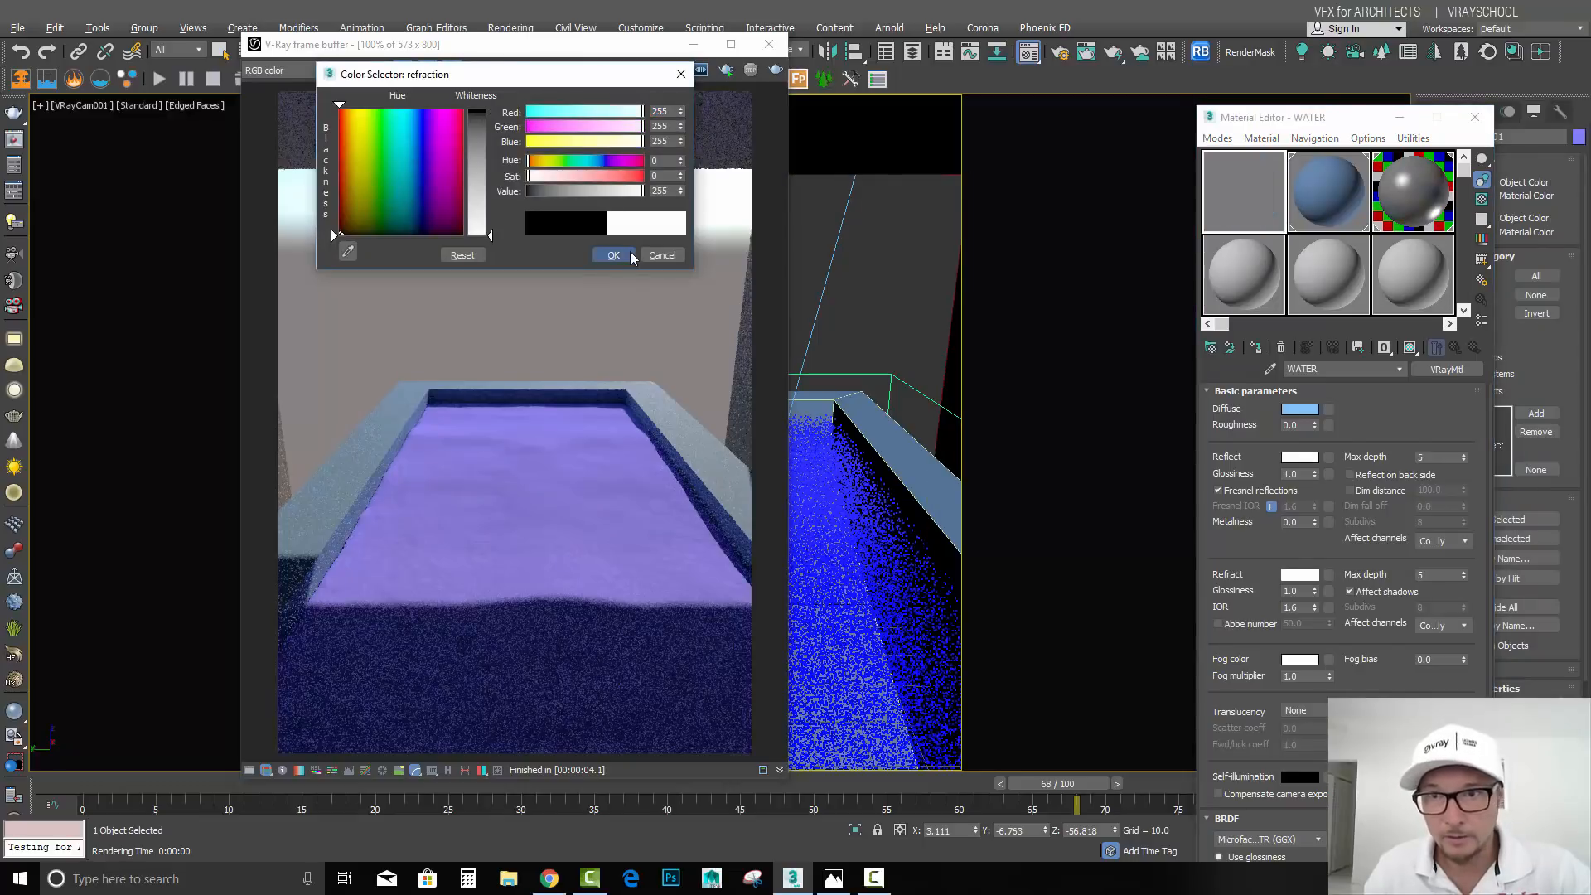
{"action": "left_click", "coordinate": [628, 252]}
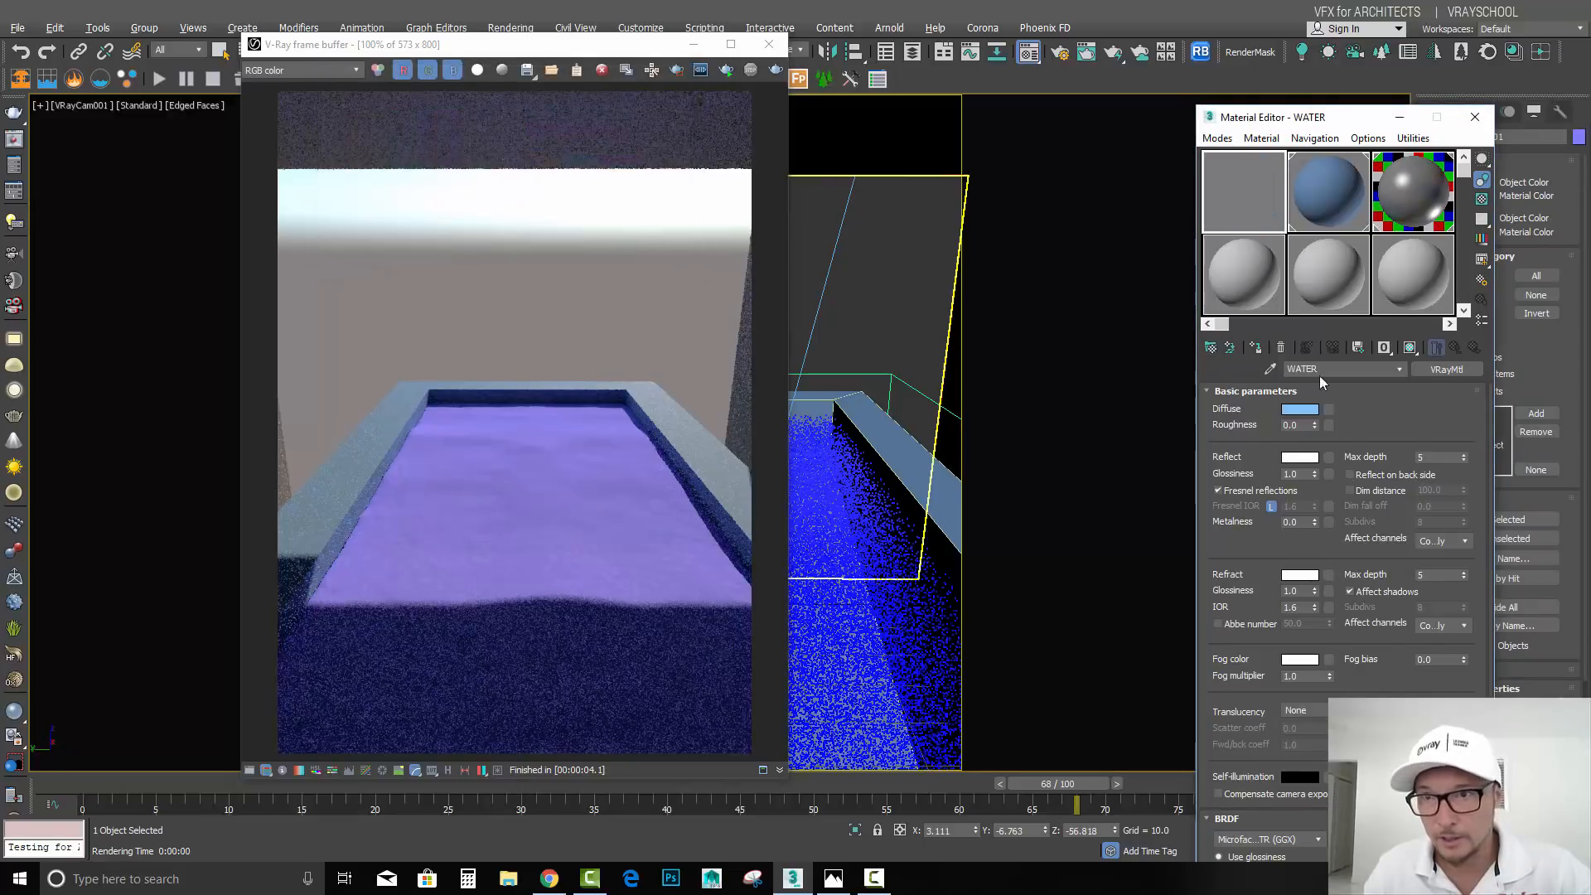
Step: Show a checkered background in the WATER sample and set the reflection and refraction max depth to 10
{"action": "left_click", "coordinate": [1482, 199]}
{"action": "double_click", "coordinate": [1440, 457]}
{"action": "double_click", "coordinate": [1427, 575]}
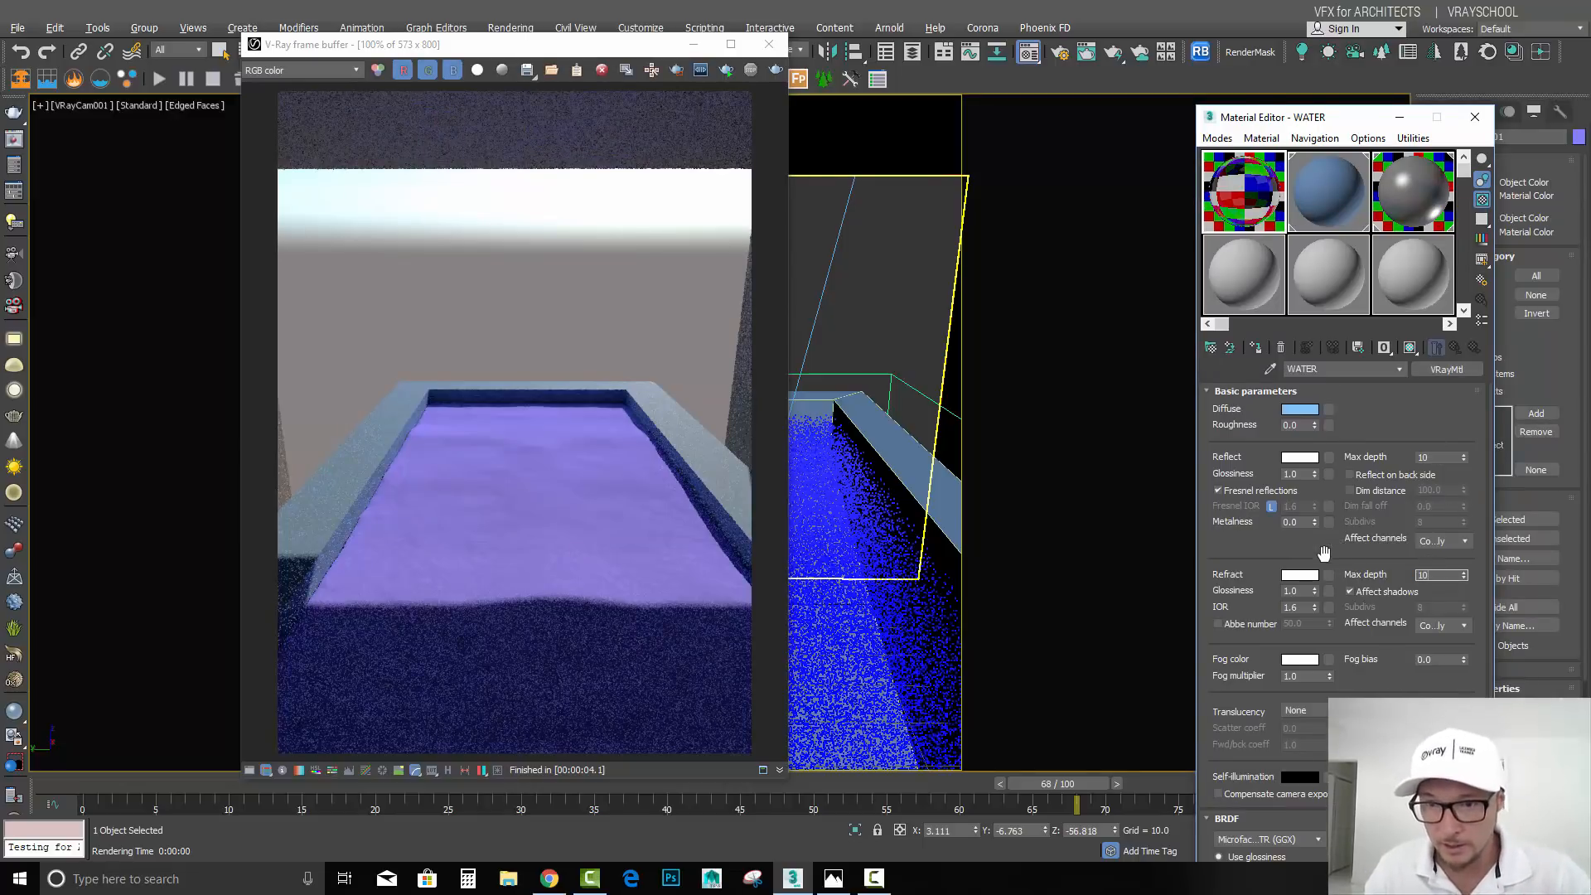
Step: Set the WATER material's fog color to a pale light blue
{"action": "left_click", "coordinate": [1299, 660]}
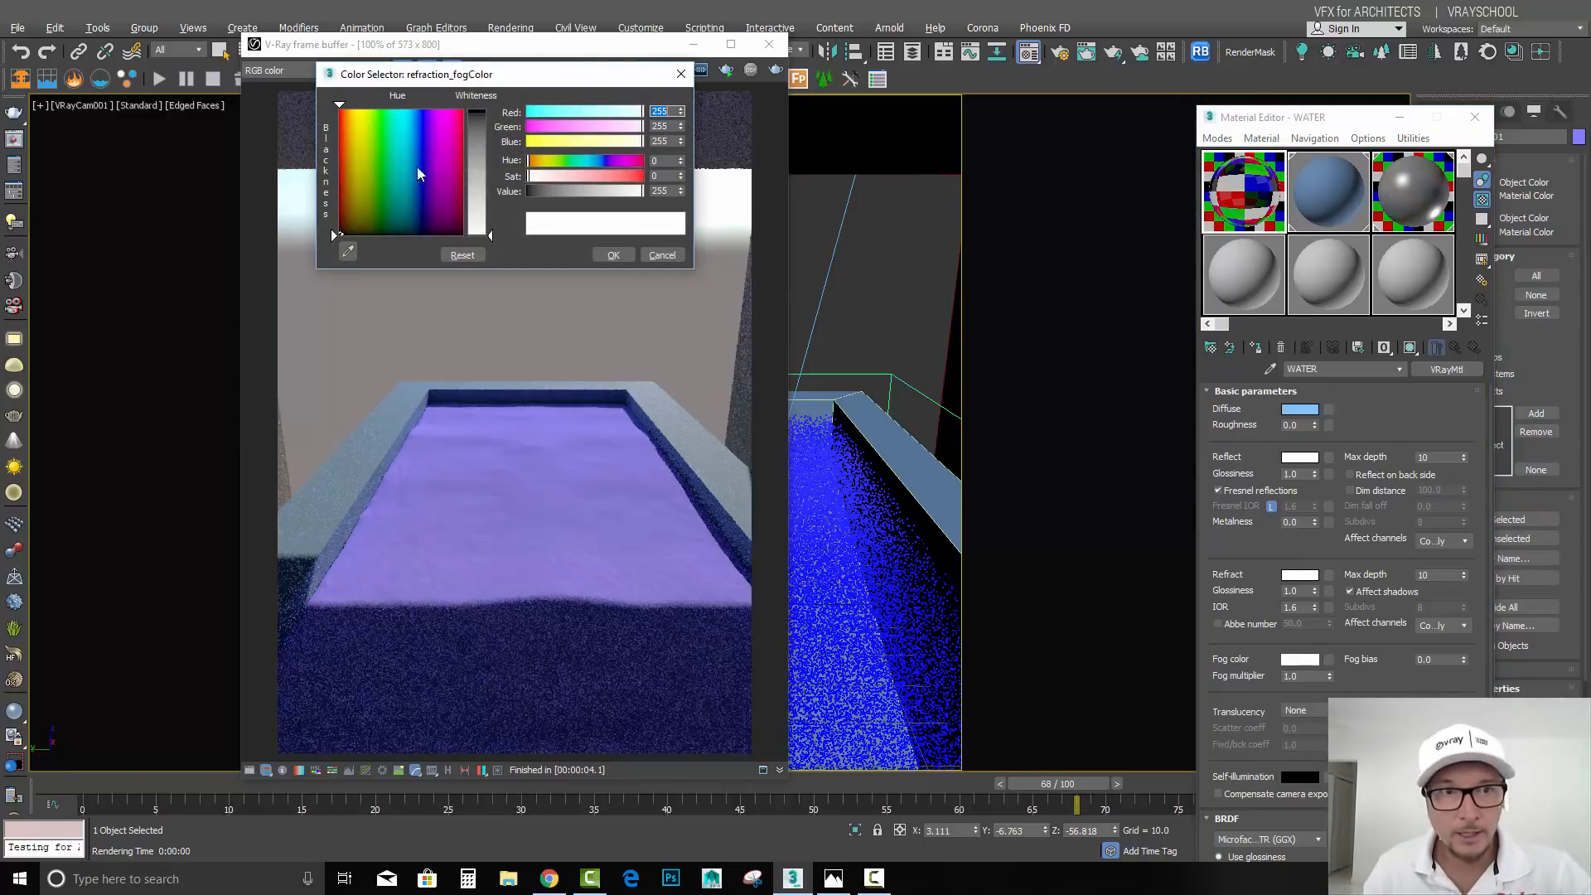
{"action": "left_click", "coordinate": [423, 118]}
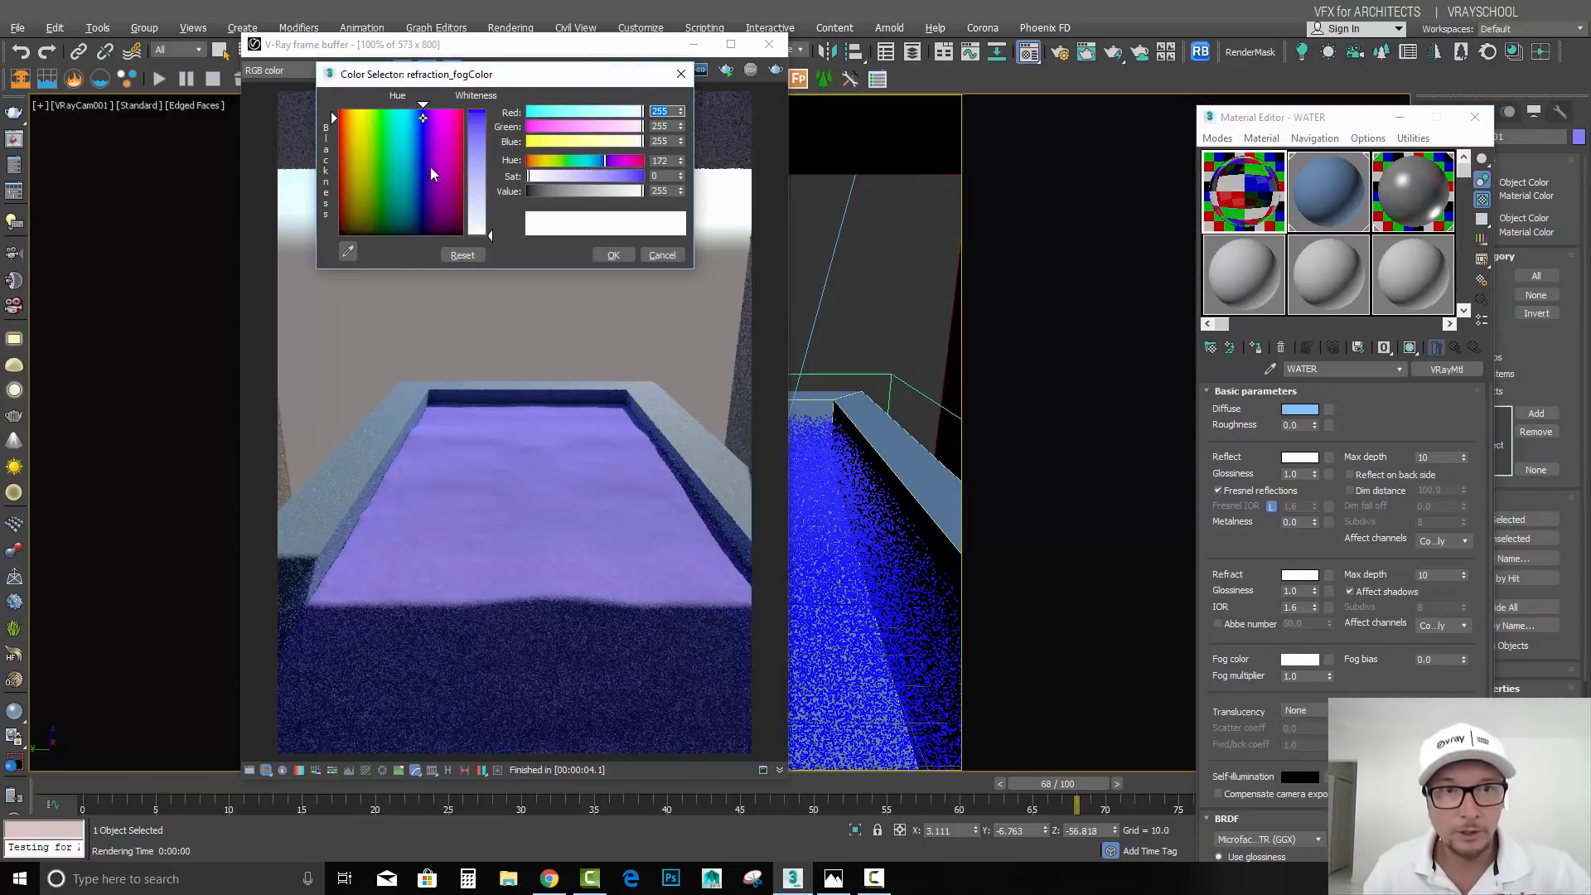
{"action": "left_click", "coordinate": [408, 130]}
{"action": "left_click_drag", "start_coordinate": [487, 233], "coordinate": [485, 214]}
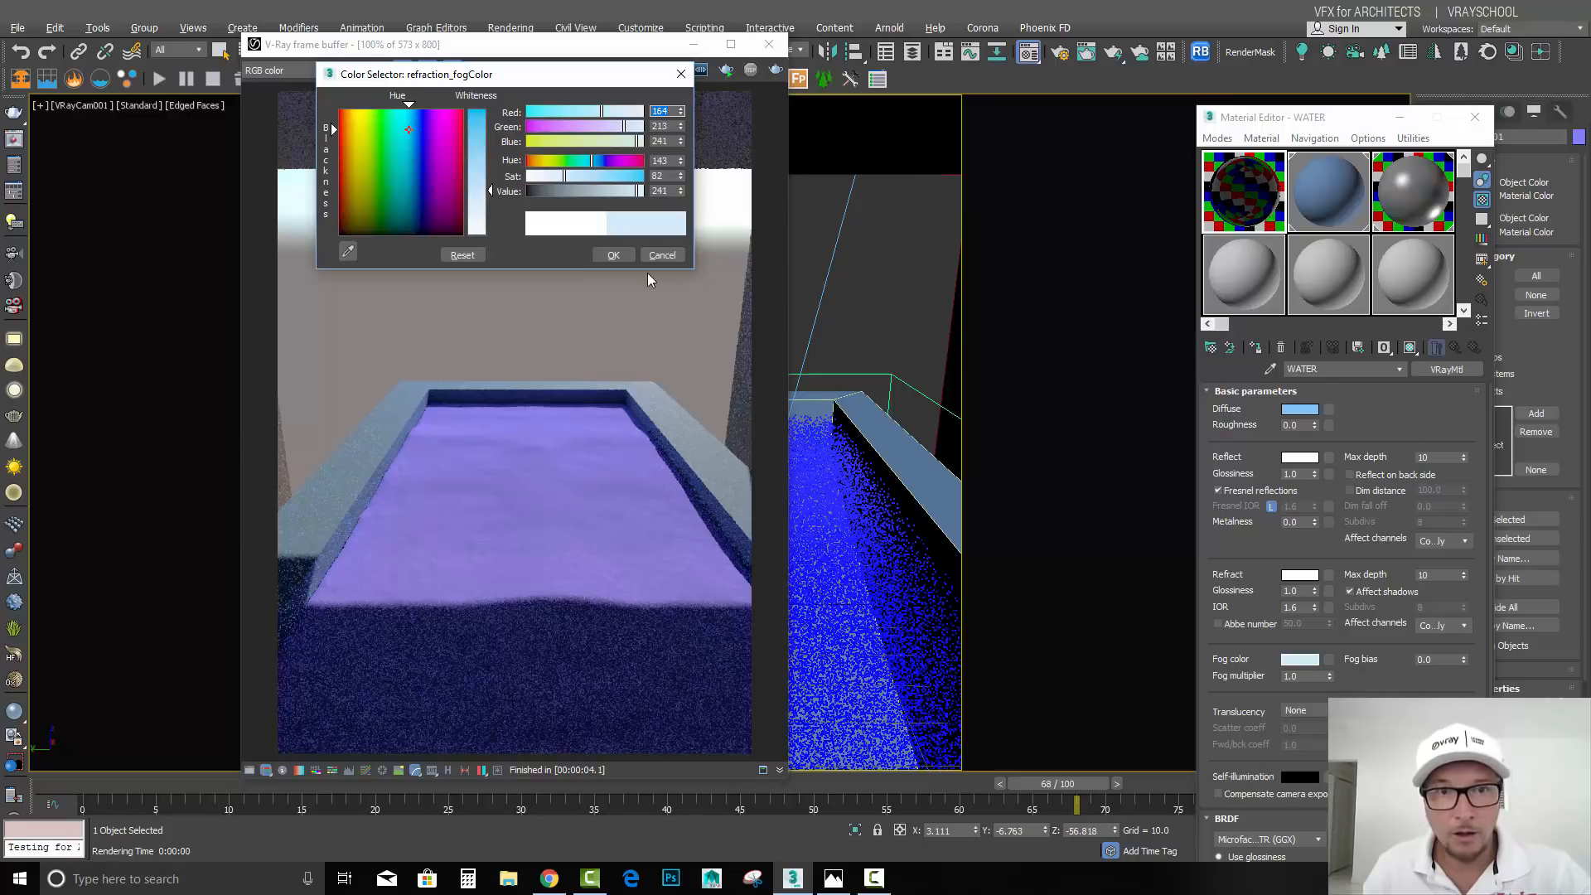
{"action": "left_click", "coordinate": [614, 254]}
Step: Set the WATER material's fog multiplier to 0.002 and its refraction IOR to 1.33
{"action": "double_click", "coordinate": [1298, 676]}
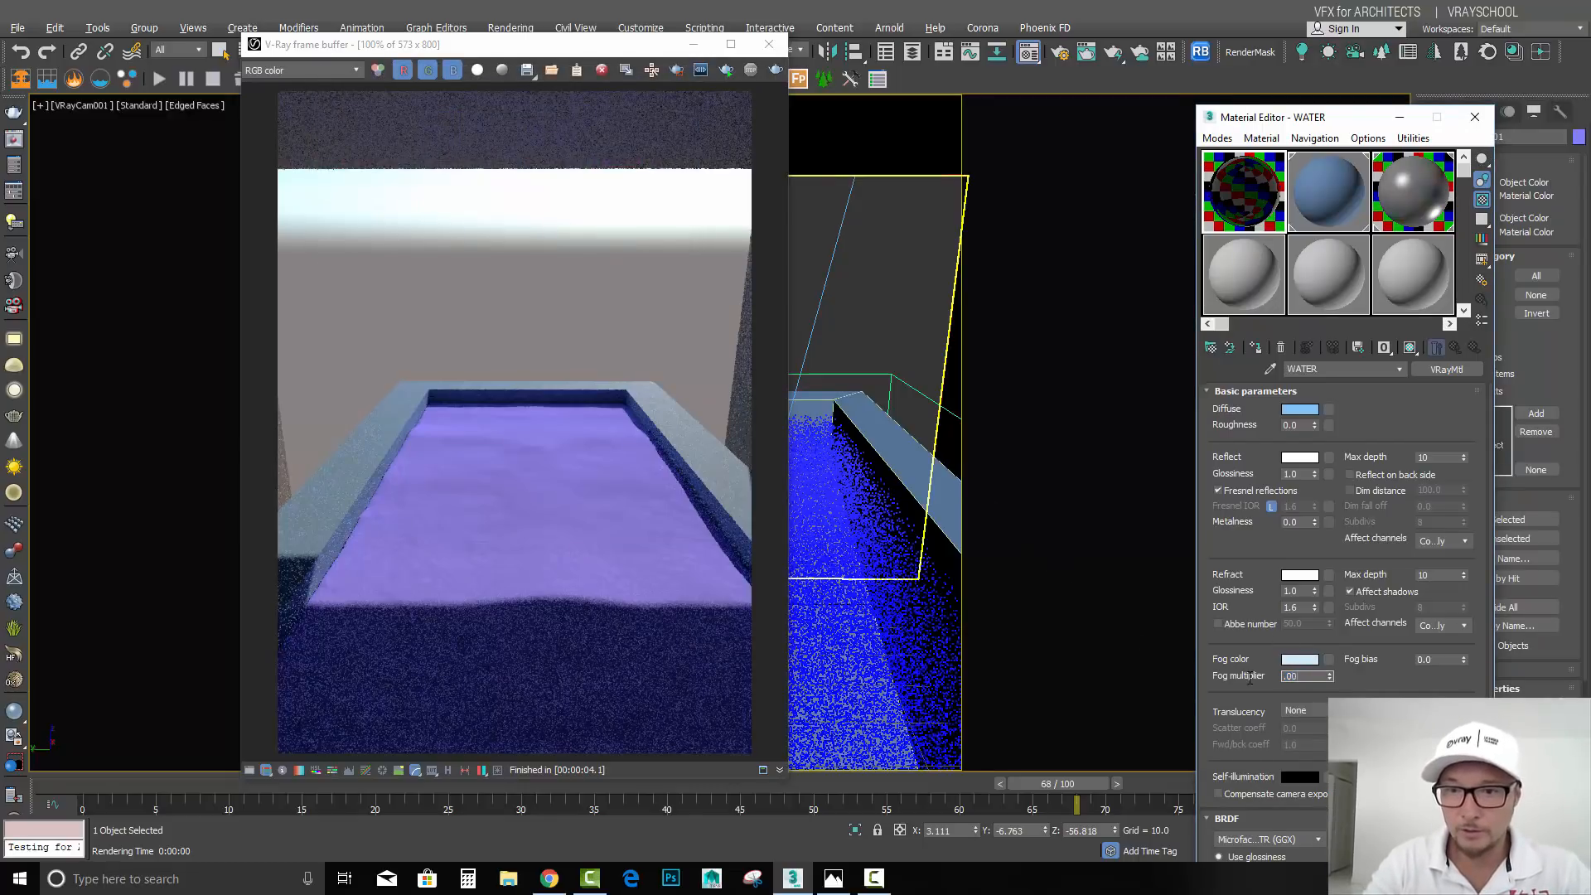
{"action": "key", "text": "Return"}
{"action": "double_click", "coordinate": [1298, 608]}
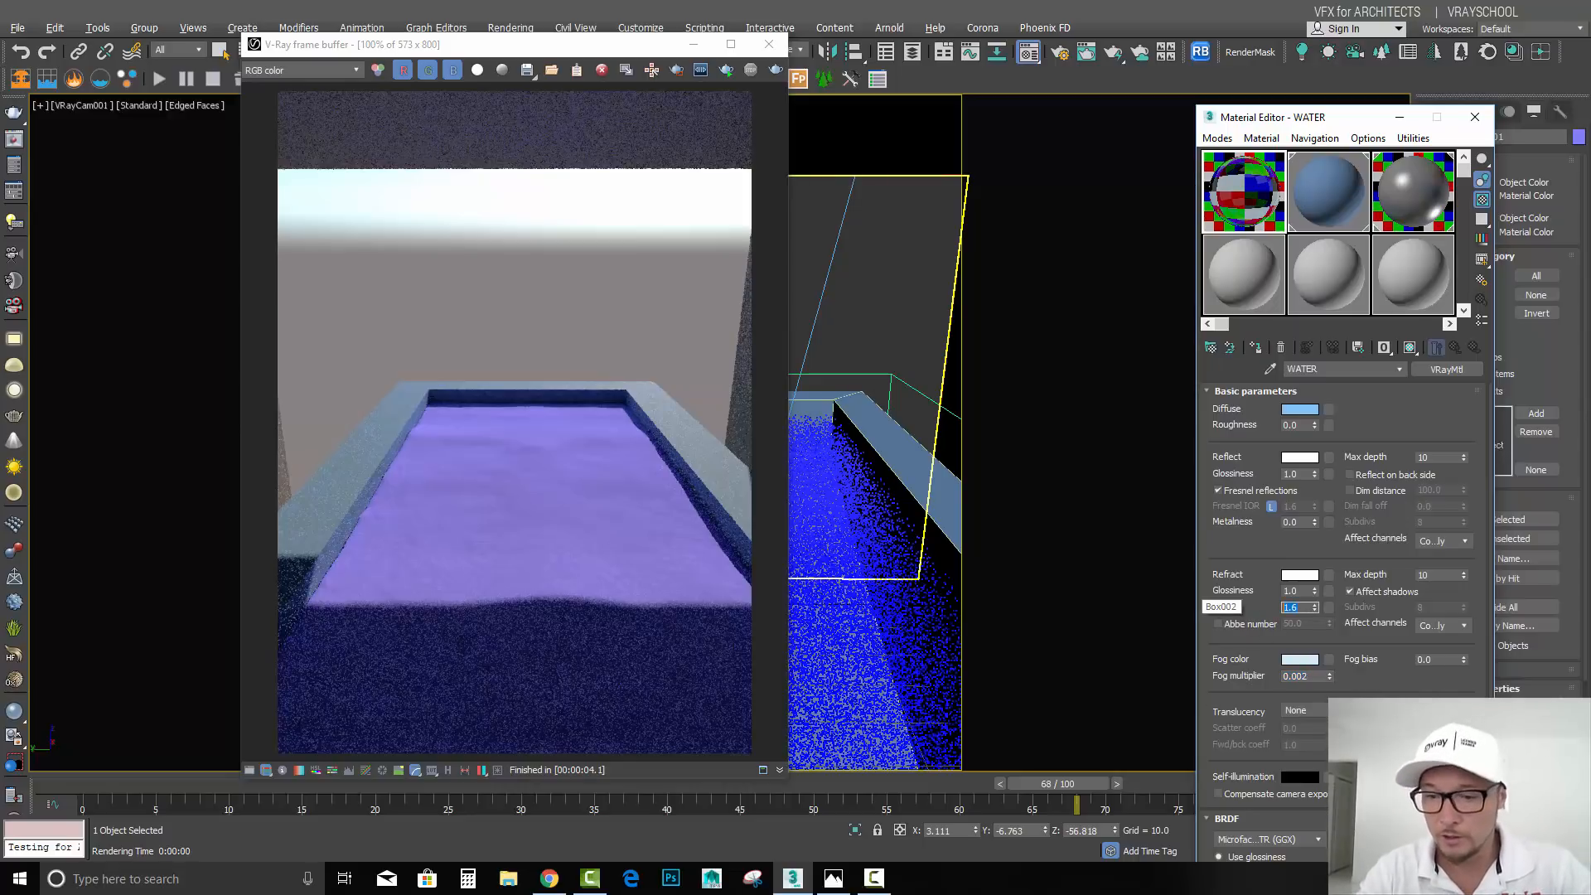
{"action": "type", "text": "1.33"}
{"action": "key", "text": "Return"}
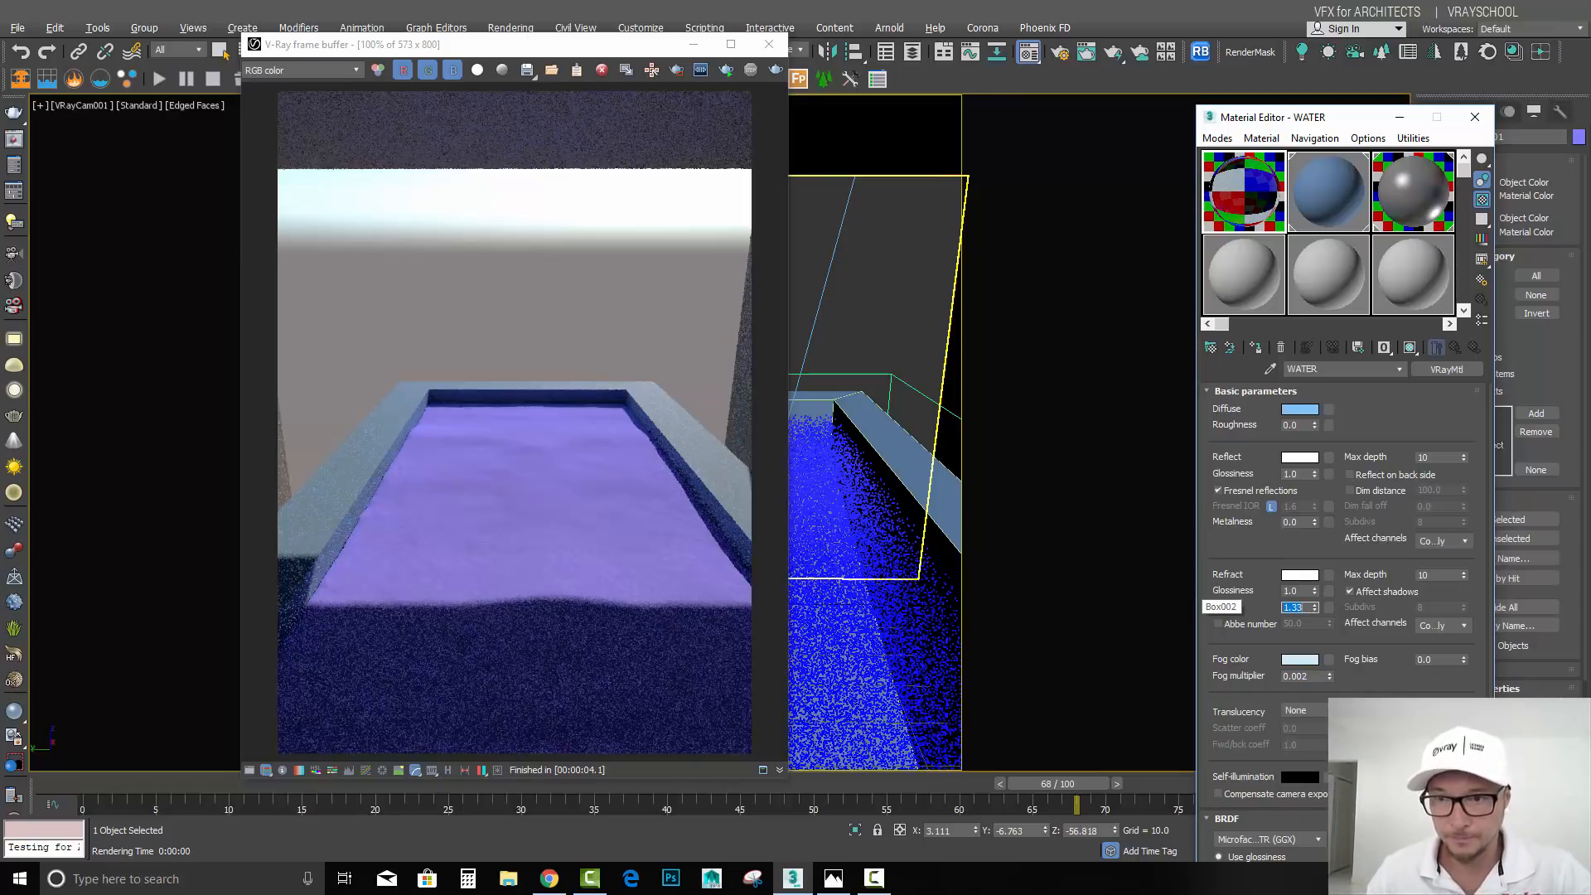
{"action": "scroll", "coordinate": [1310, 562], "scroll_direction": "down", "scroll_amount": 1}
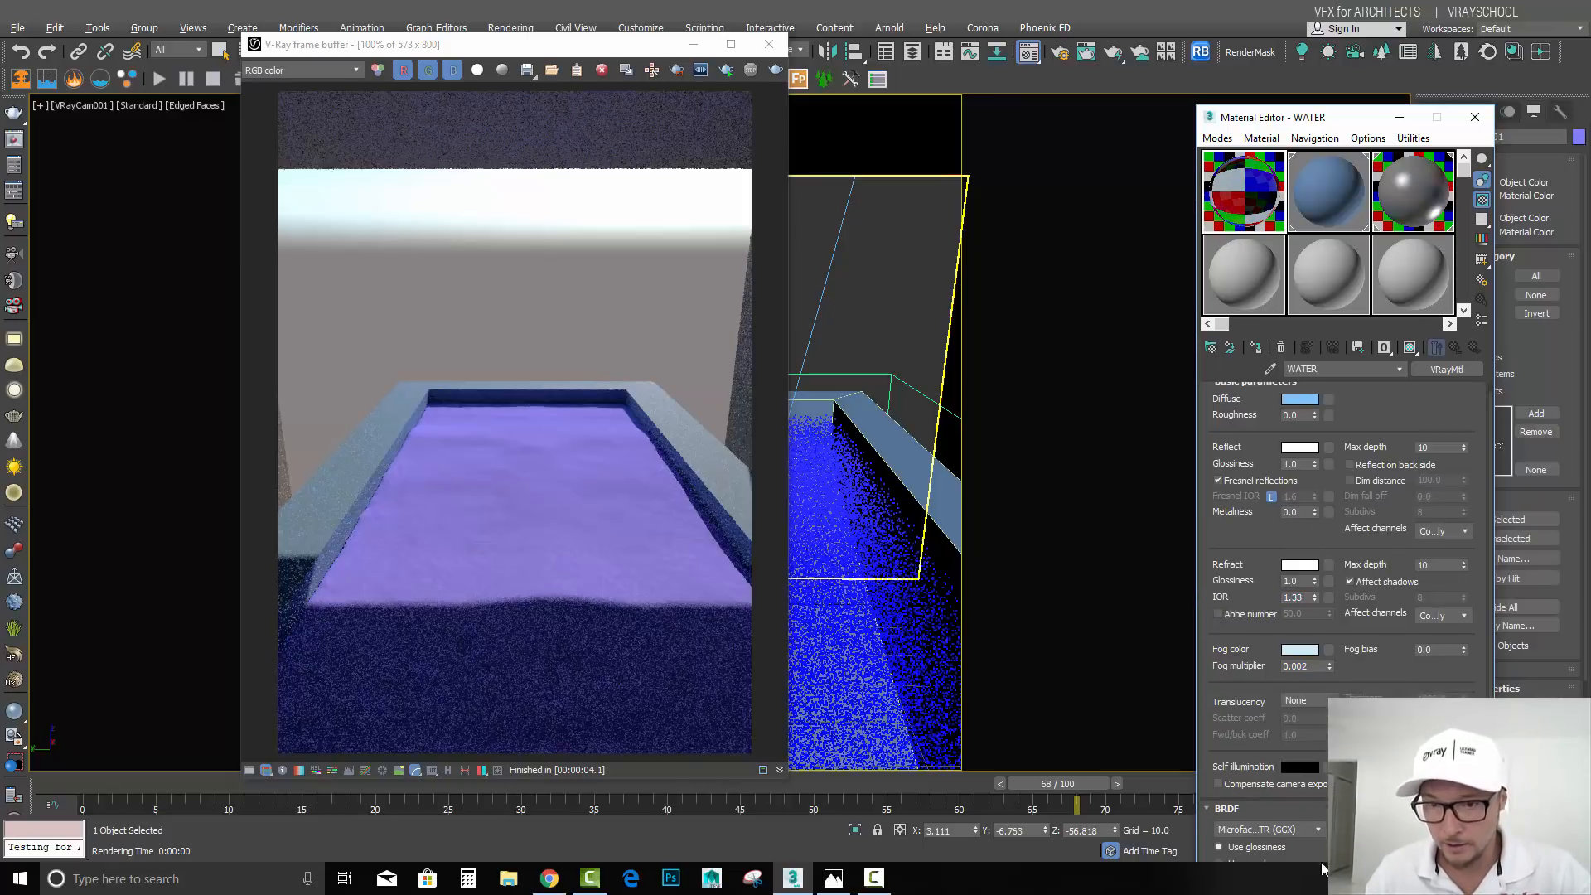
Step: Disable Affect shadows in the WATER material's refraction settings, run a test render and stop it
{"action": "left_click_drag", "start_coordinate": [1356, 124], "coordinate": [1358, 31]}
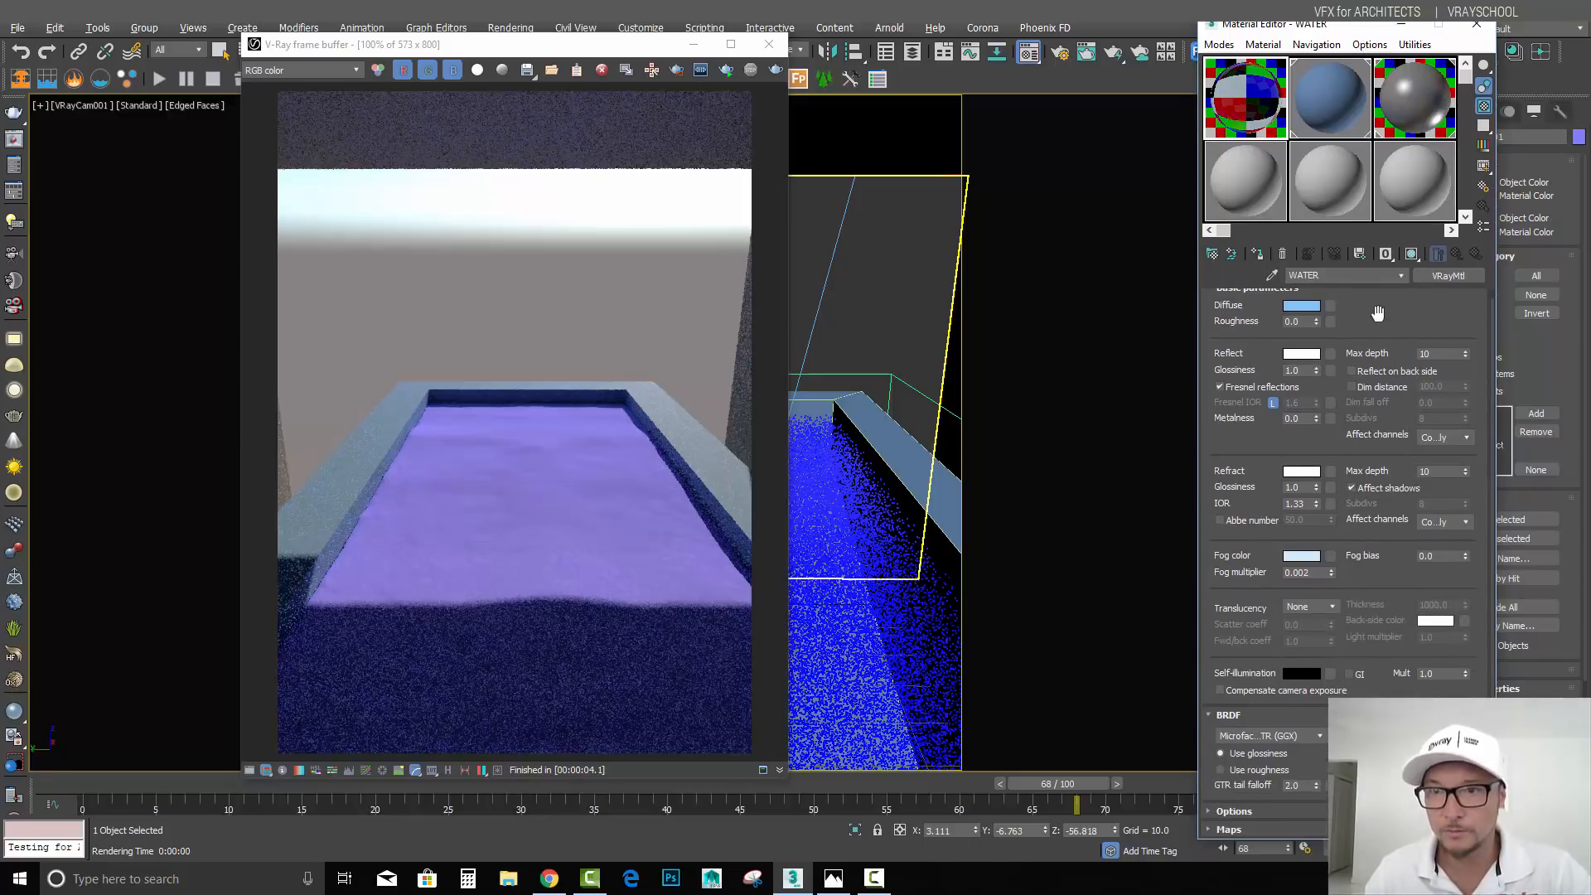
{"action": "left_click_drag", "start_coordinate": [1378, 313], "coordinate": [1376, 396]}
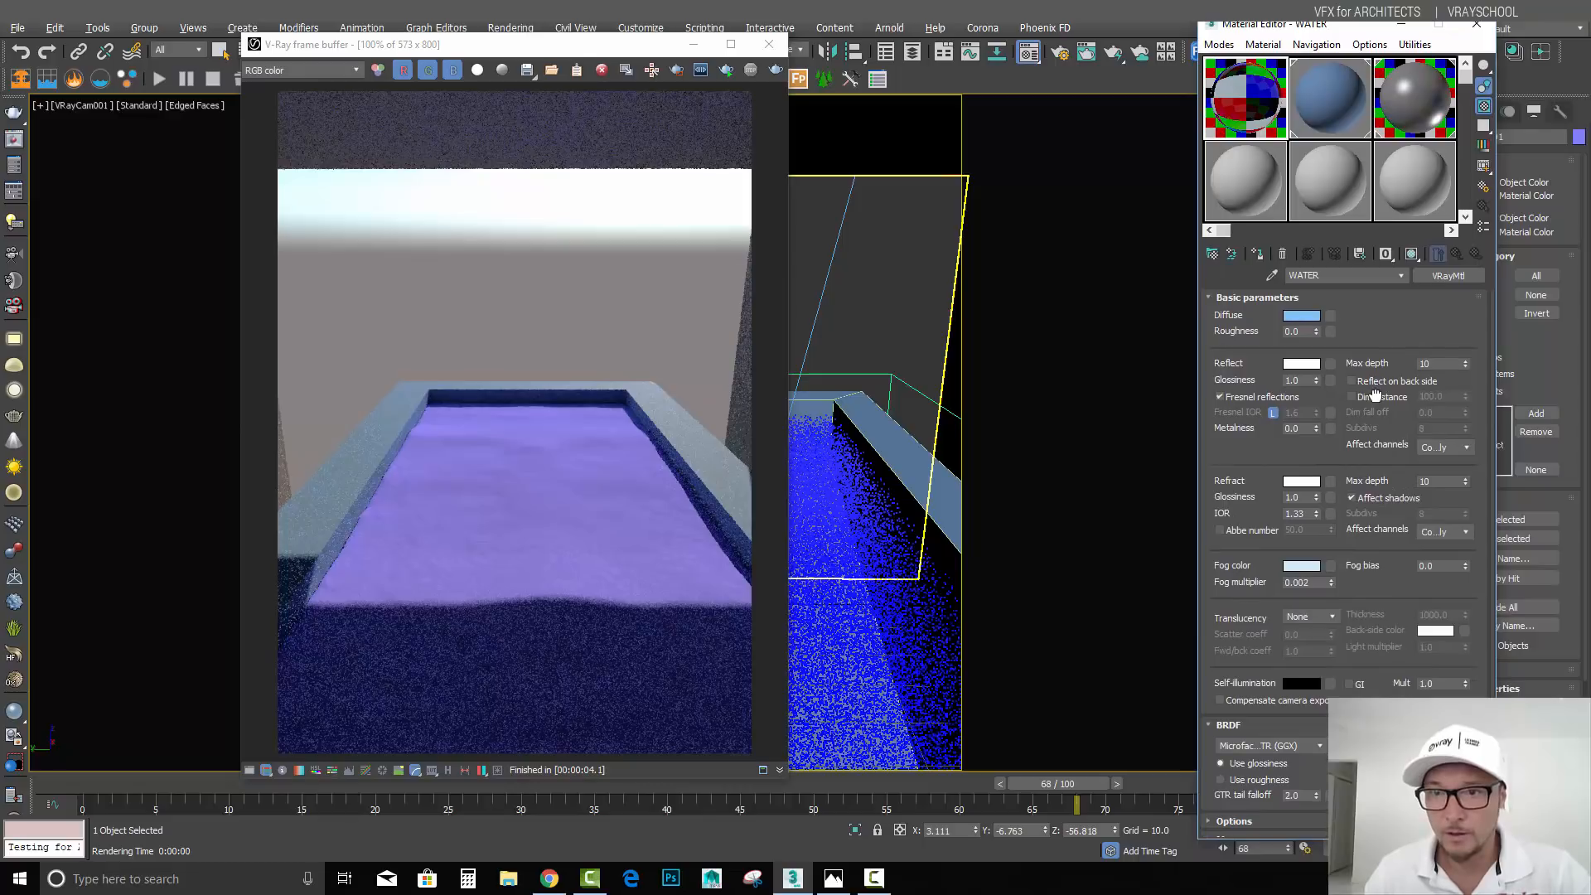
{"action": "left_click", "coordinate": [1351, 497]}
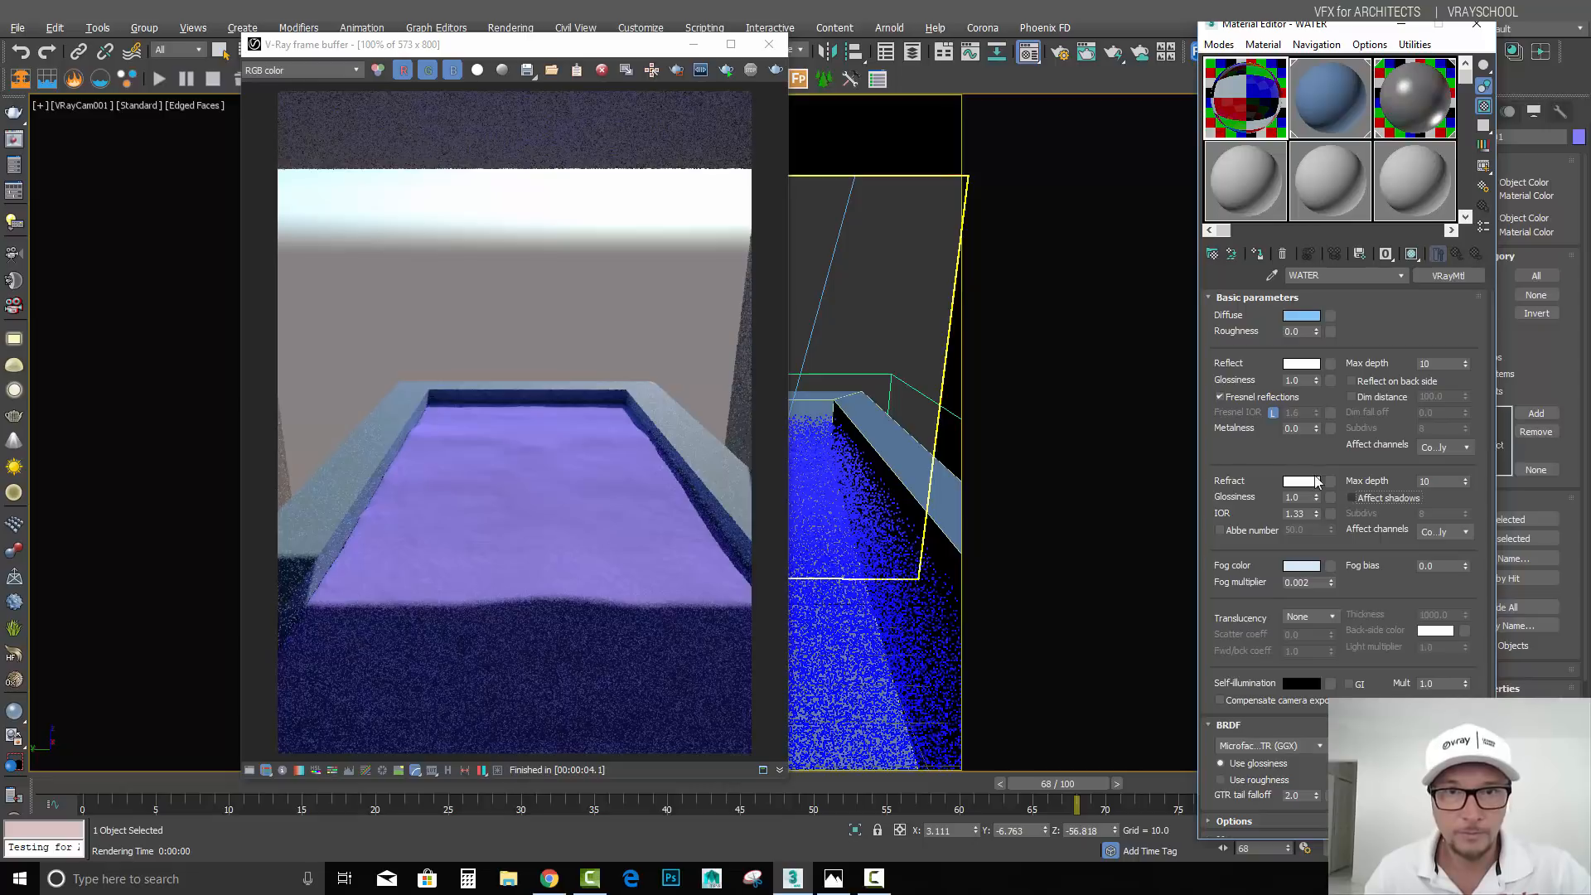
{"action": "left_click", "coordinate": [775, 70]}
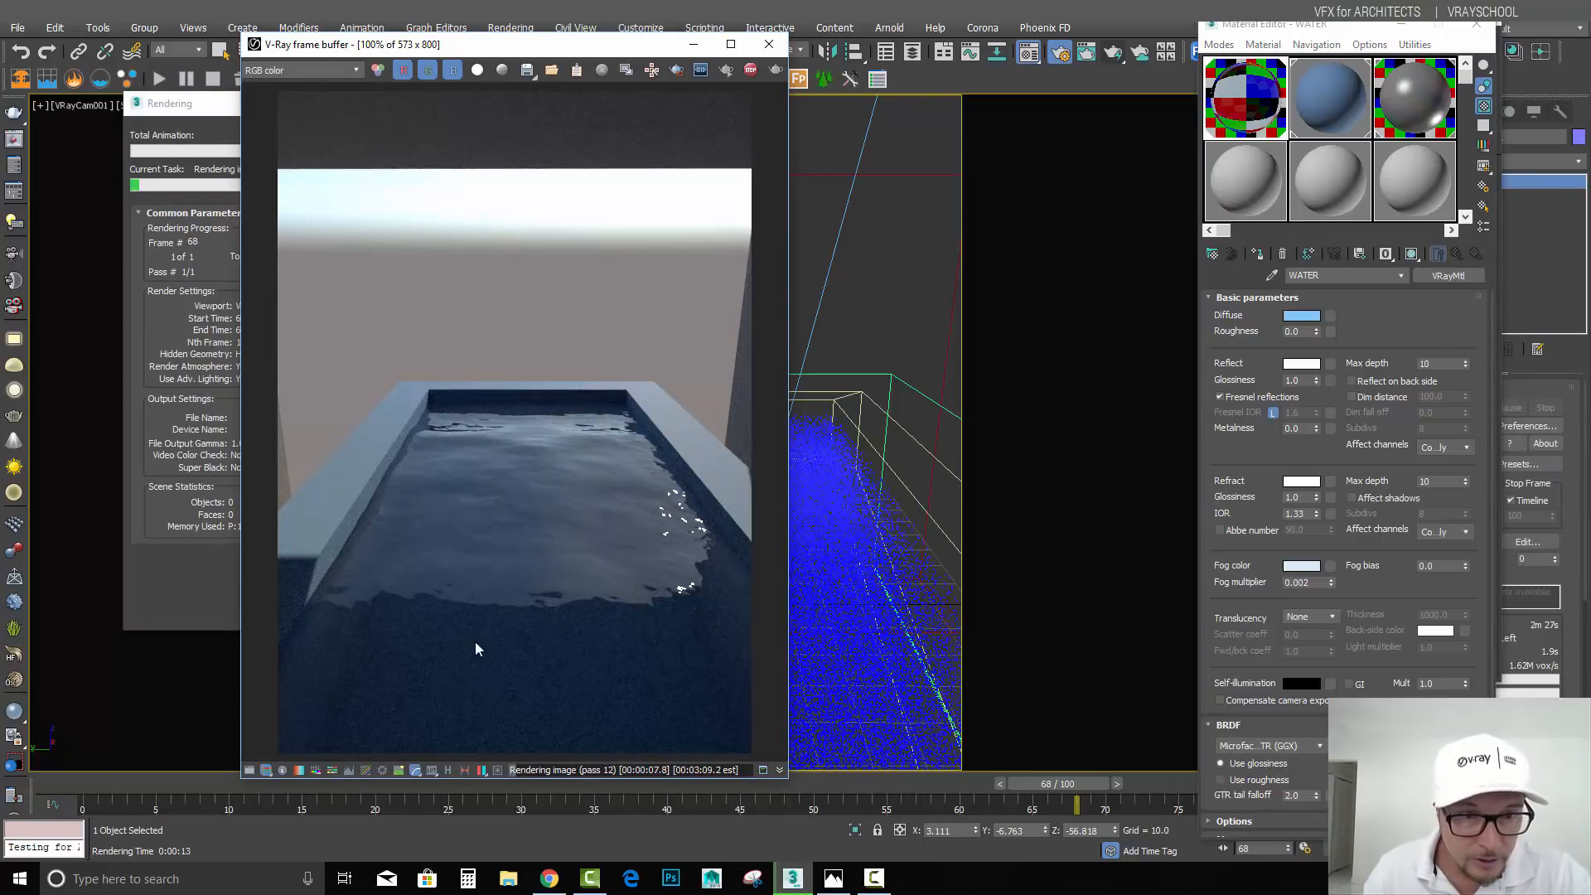
{"action": "left_click", "coordinate": [176, 119]}
{"action": "left_click", "coordinate": [393, 139]}
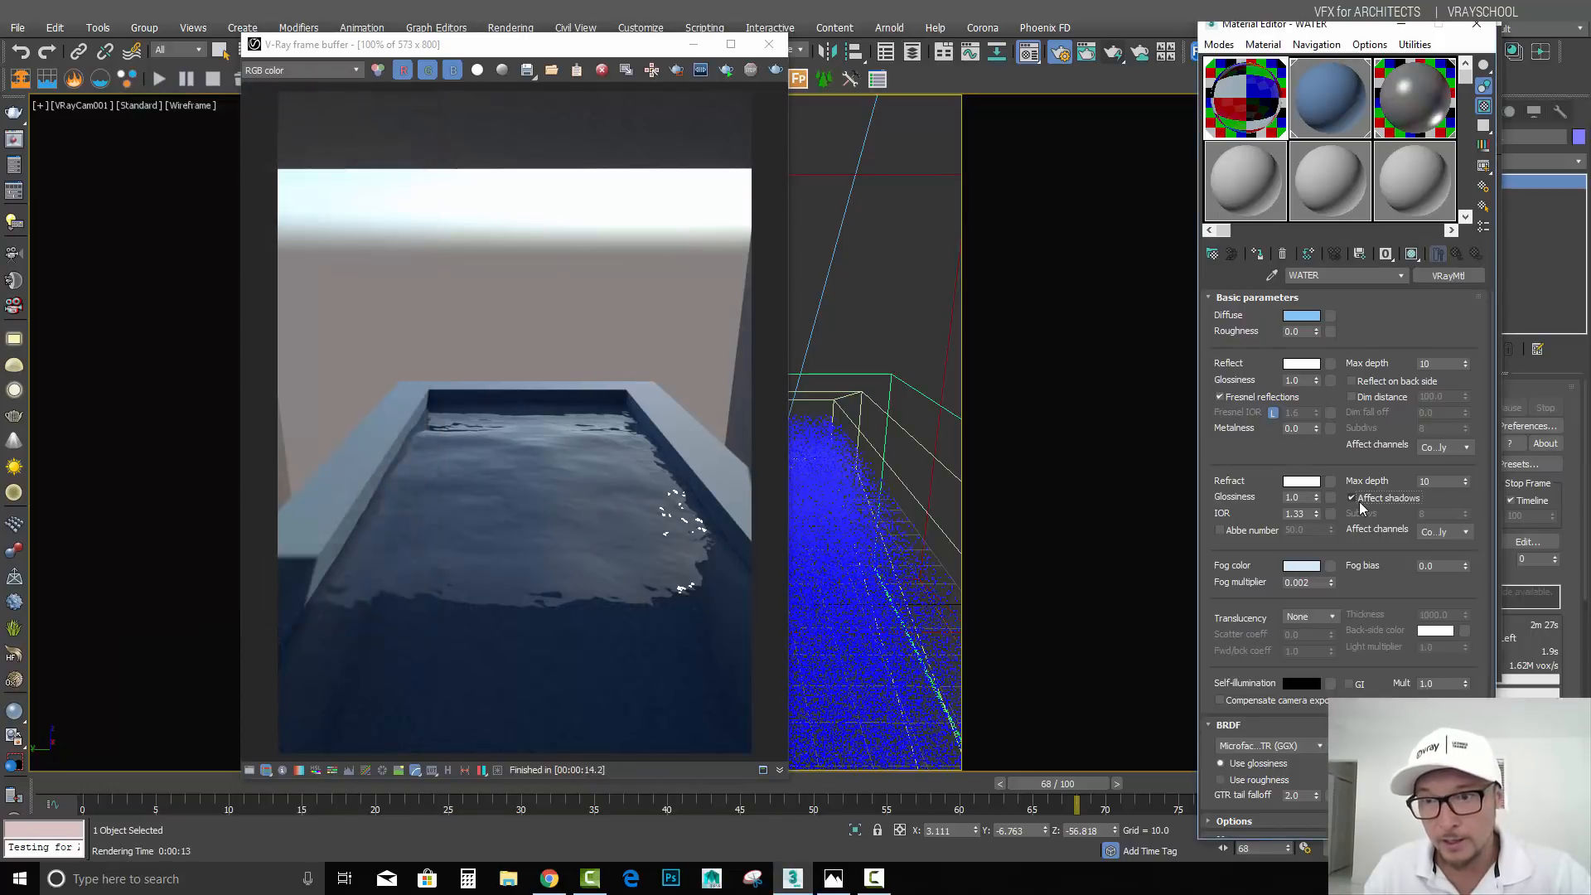
Step: Test-render the water with Affect shadows enabled for comparison, disable the option again and rerun the test render
{"action": "left_click", "coordinate": [776, 70]}
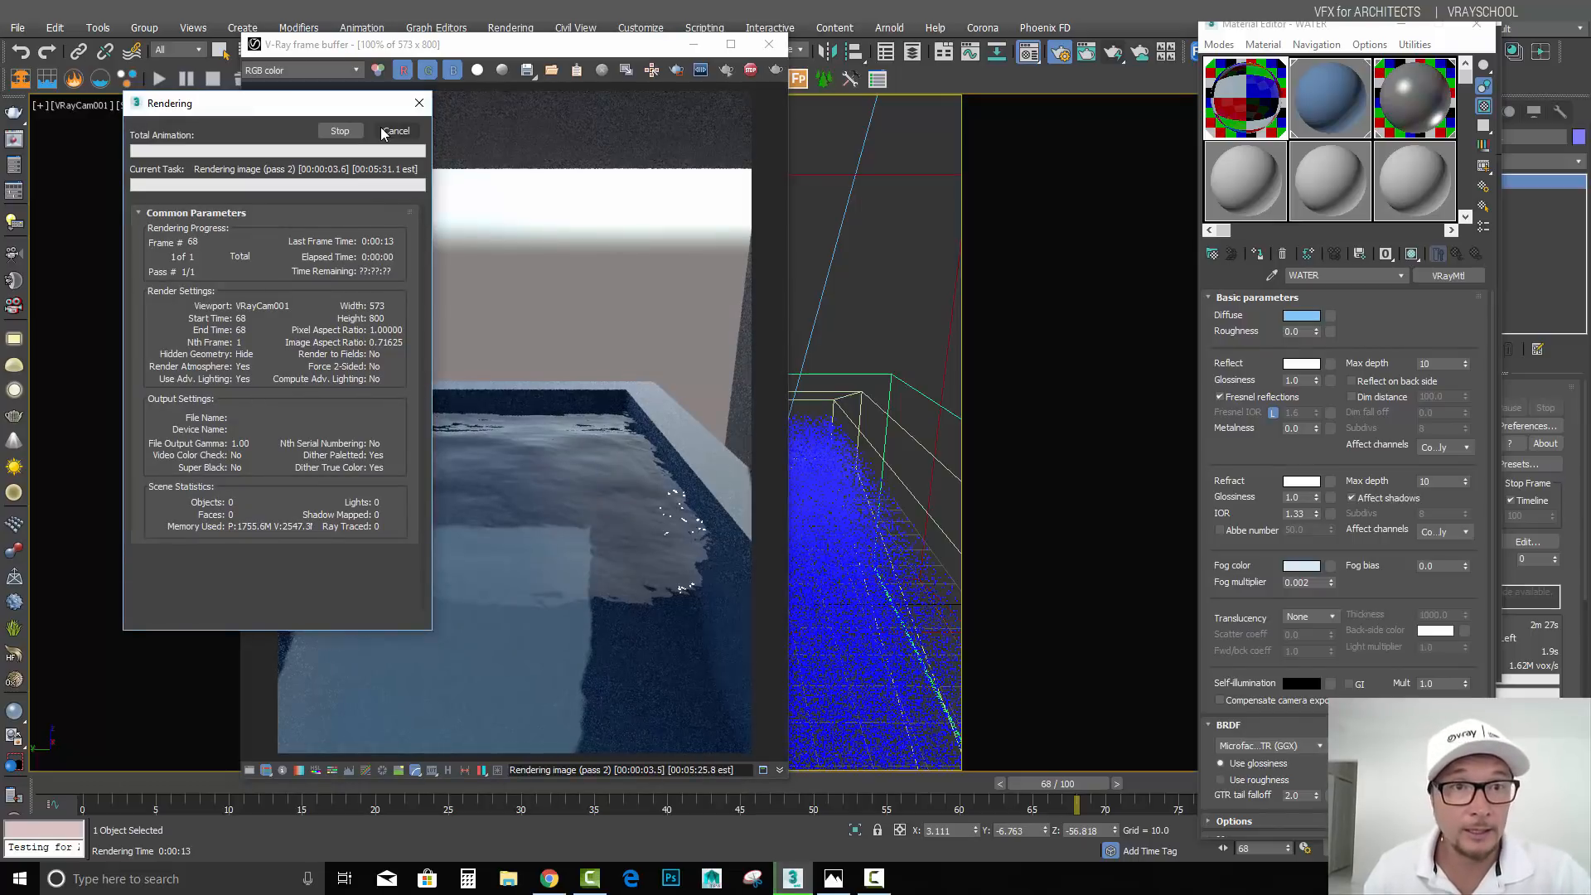
{"action": "left_click", "coordinate": [392, 131]}
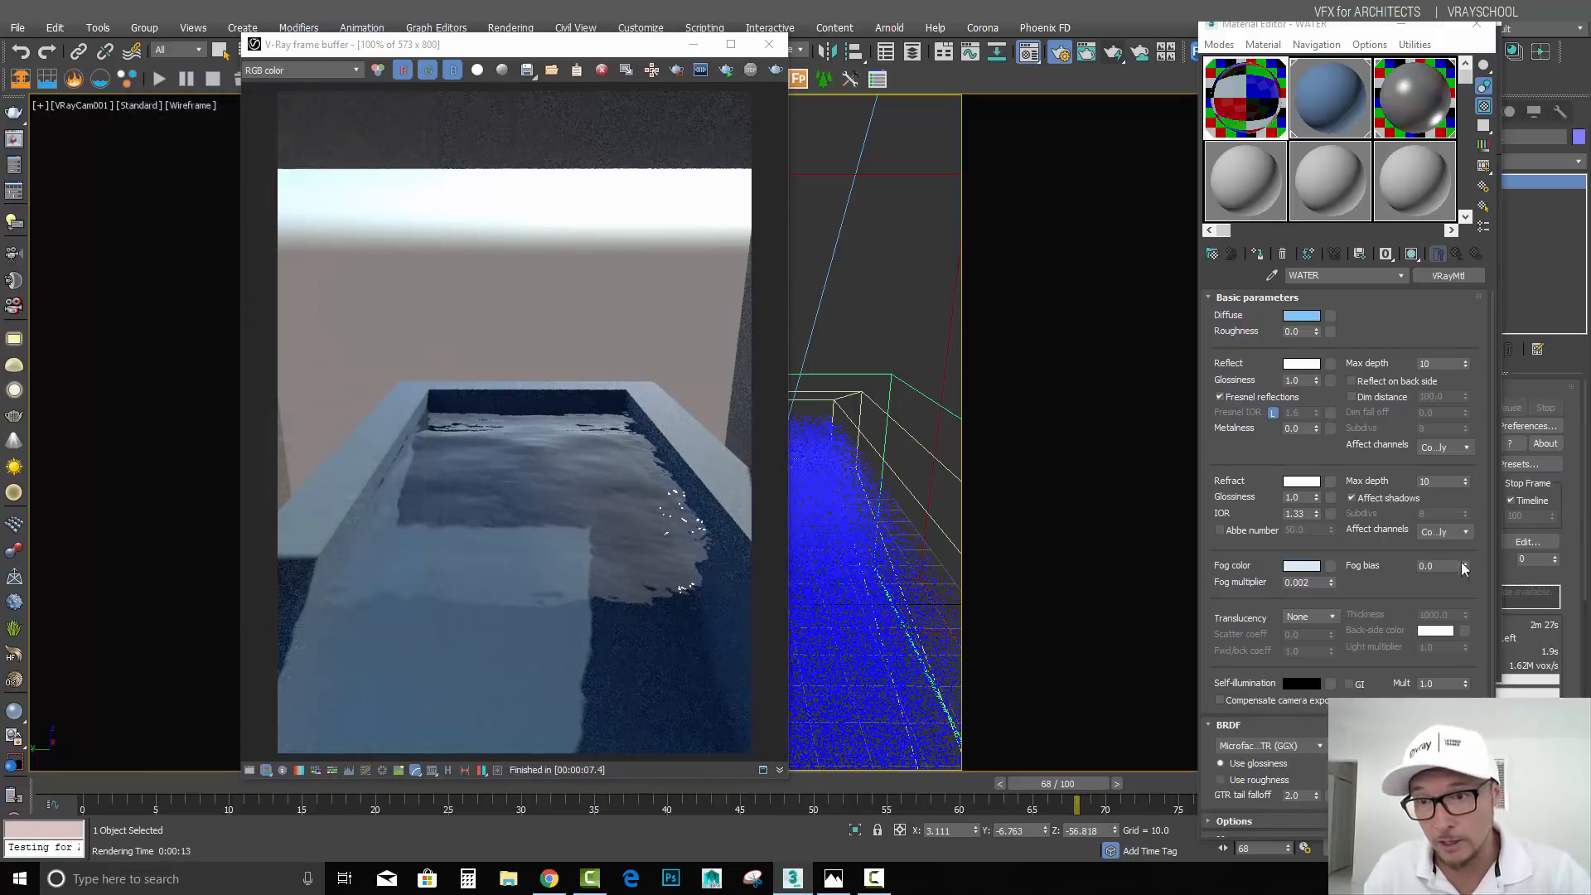
{"action": "left_click", "coordinate": [1389, 500]}
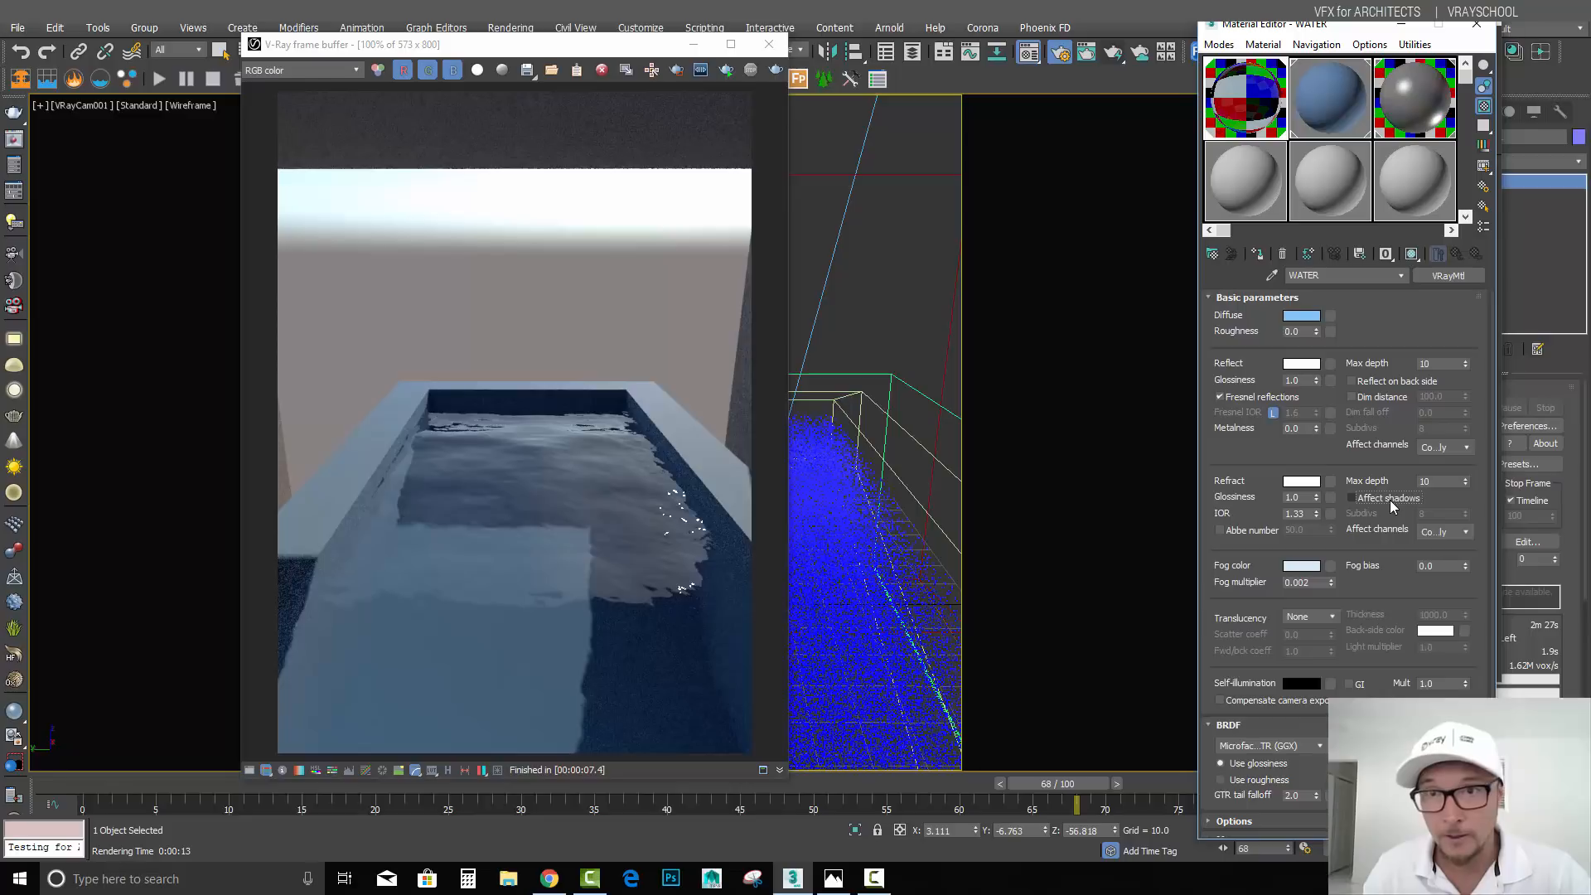
{"action": "left_click", "coordinate": [1114, 54]}
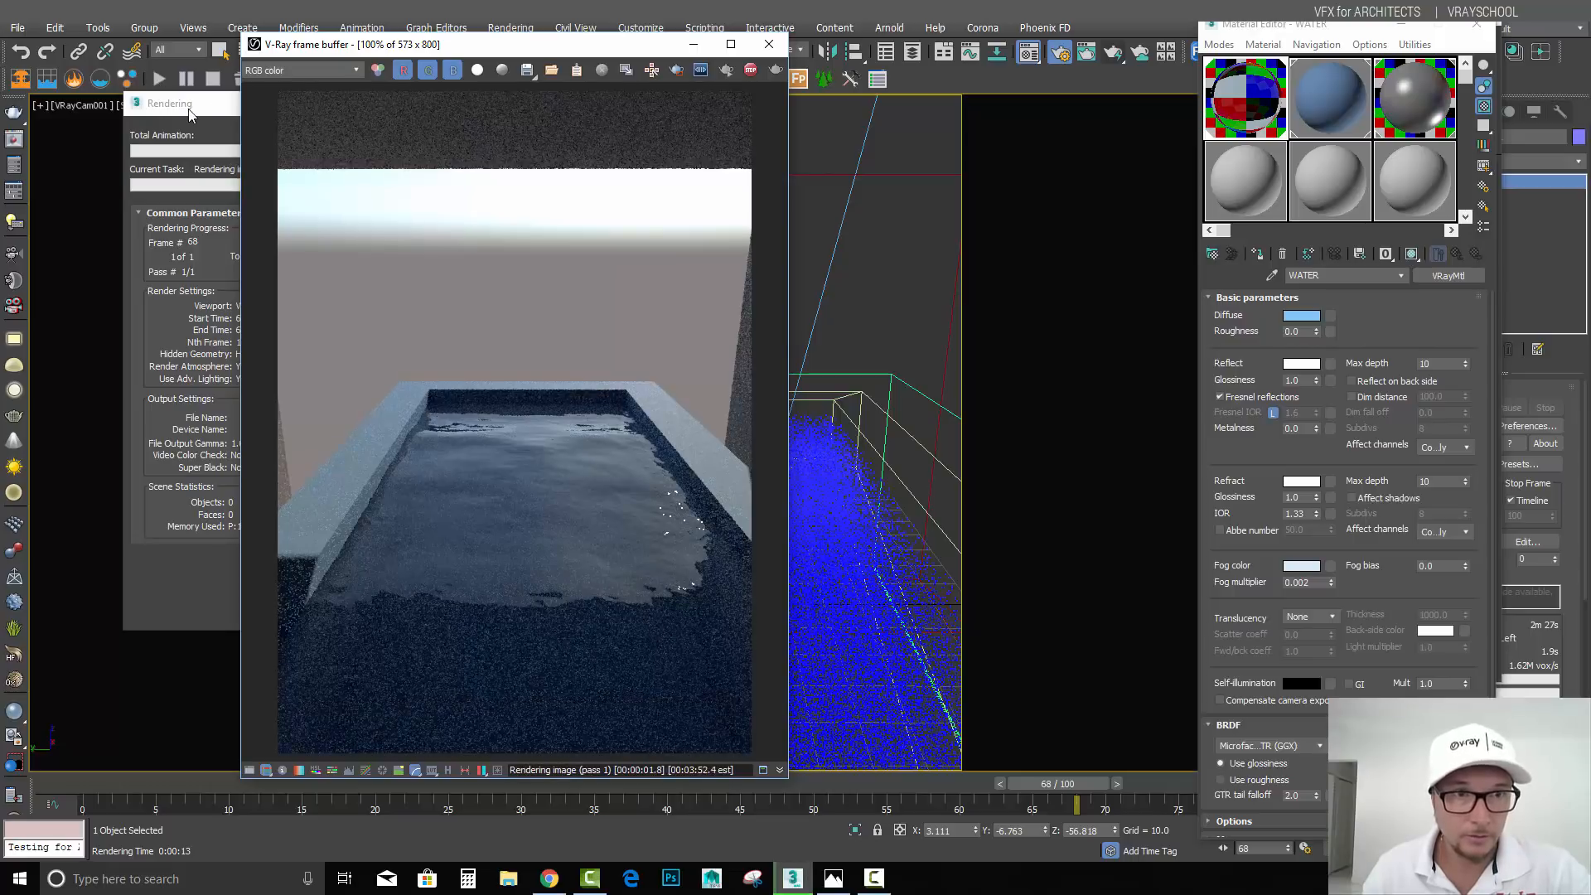
{"action": "left_click", "coordinate": [189, 108]}
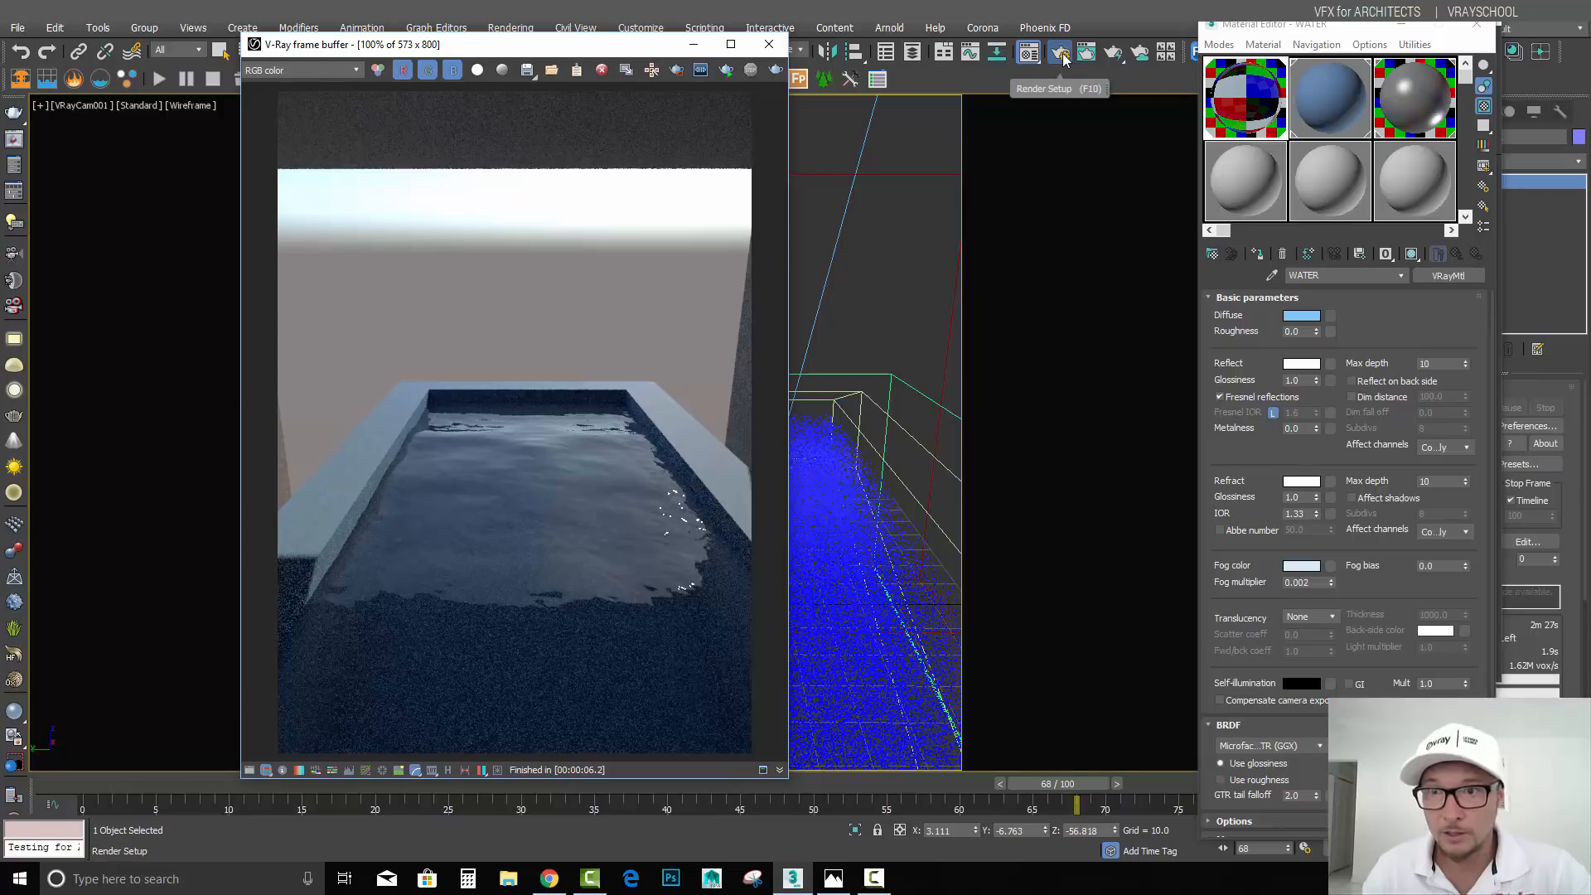
Step: Enable Caustics in the V-Ray GI render settings and render the camera view
{"action": "left_click_drag", "start_coordinate": [1320, 28], "coordinate": [1094, 18]}
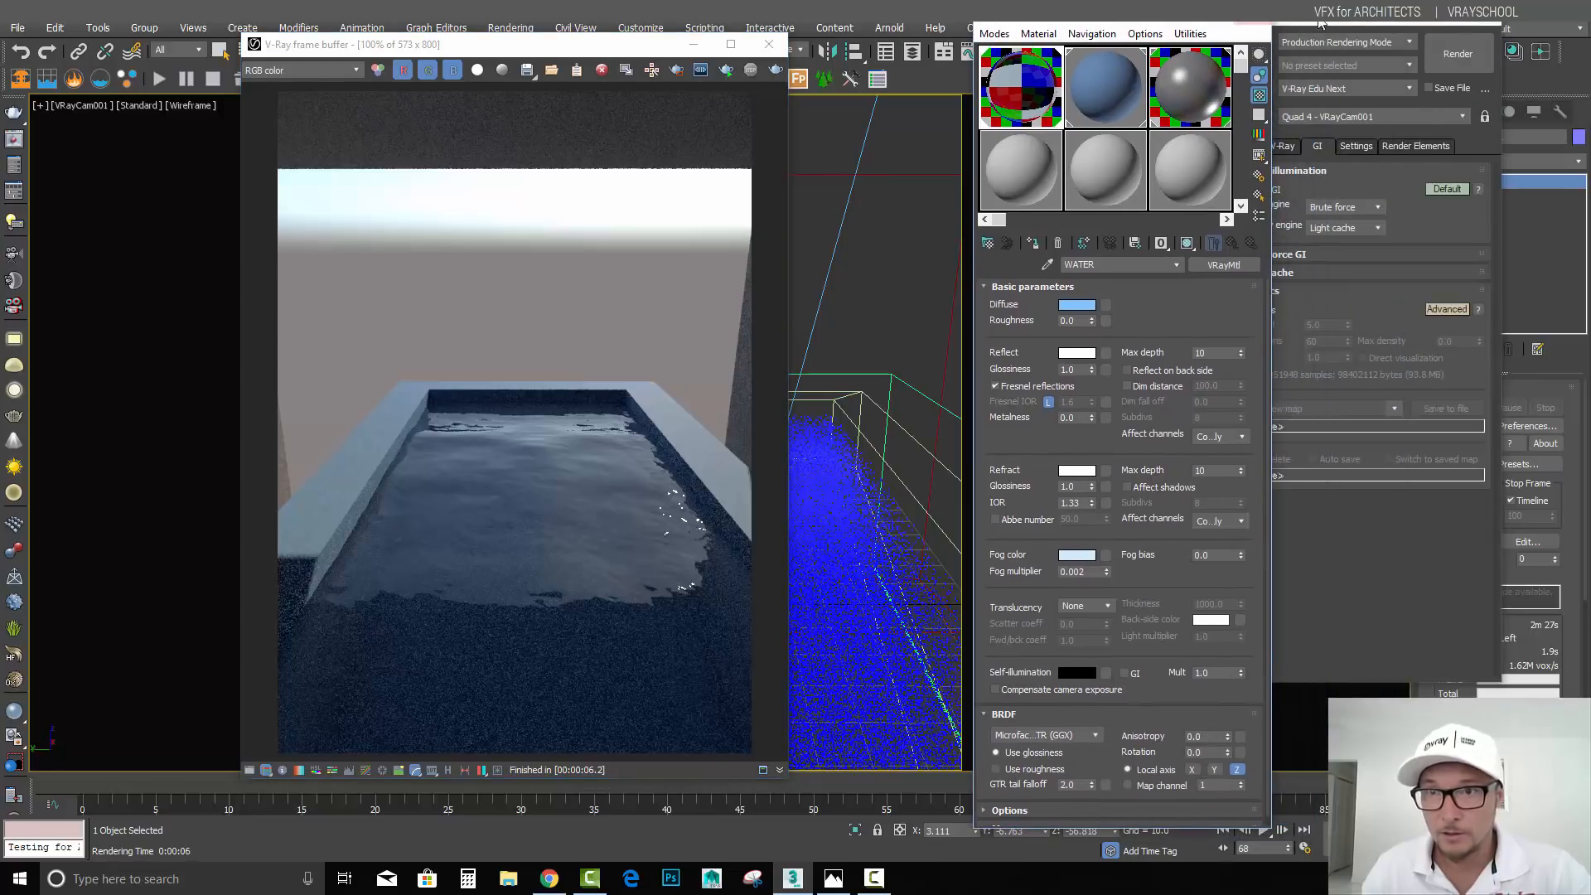
{"action": "left_click", "coordinate": [1333, 23]}
{"action": "left_click_drag", "start_coordinate": [1333, 23], "coordinate": [1277, 31]}
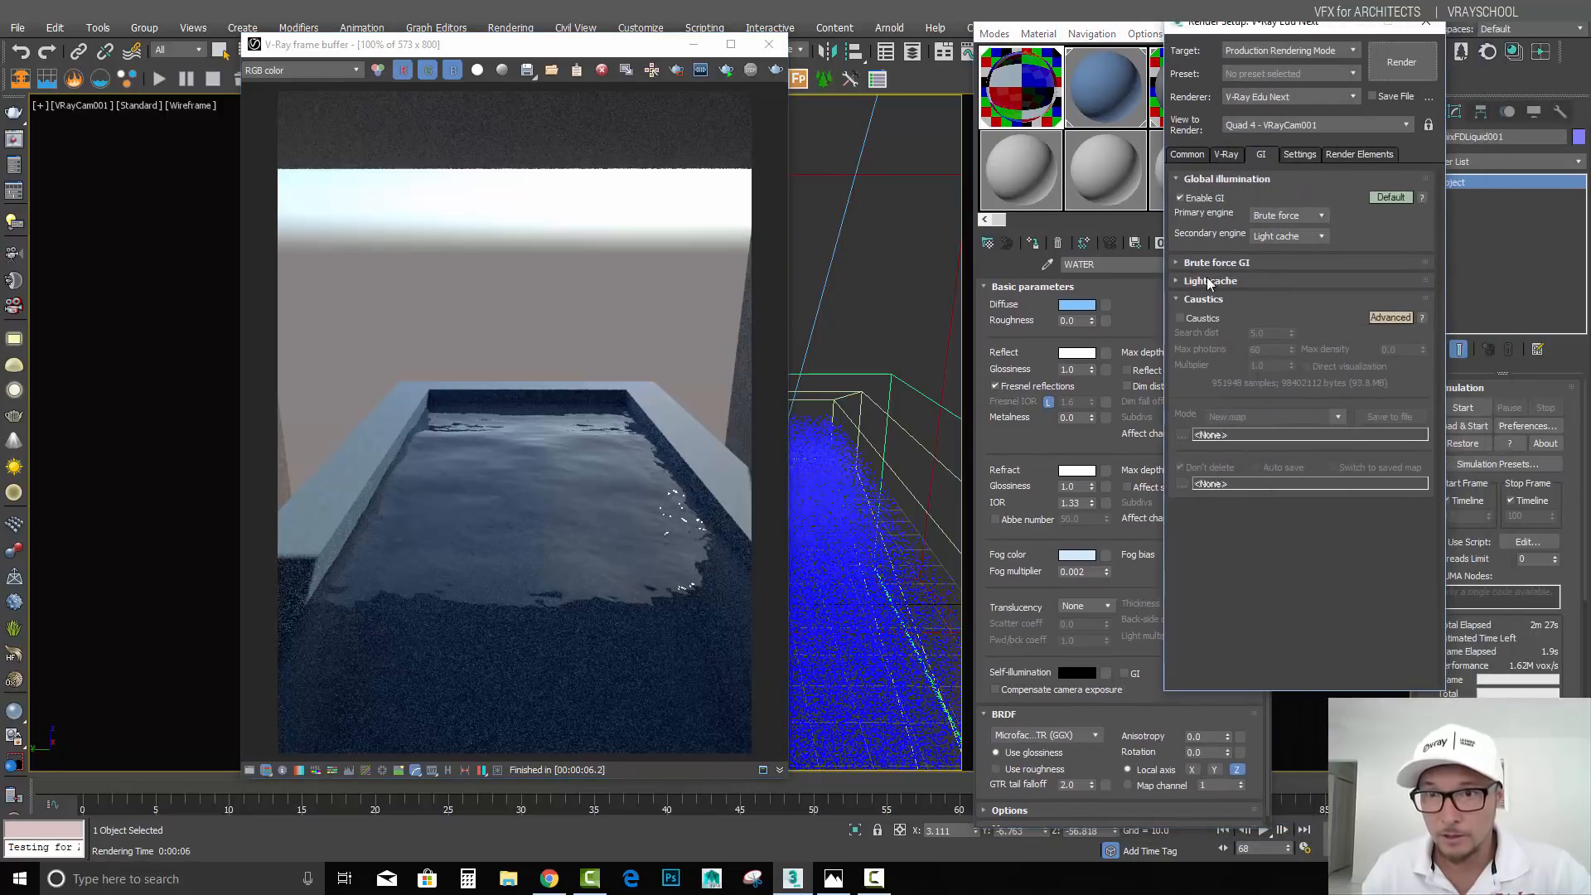
{"action": "left_click", "coordinate": [1181, 318]}
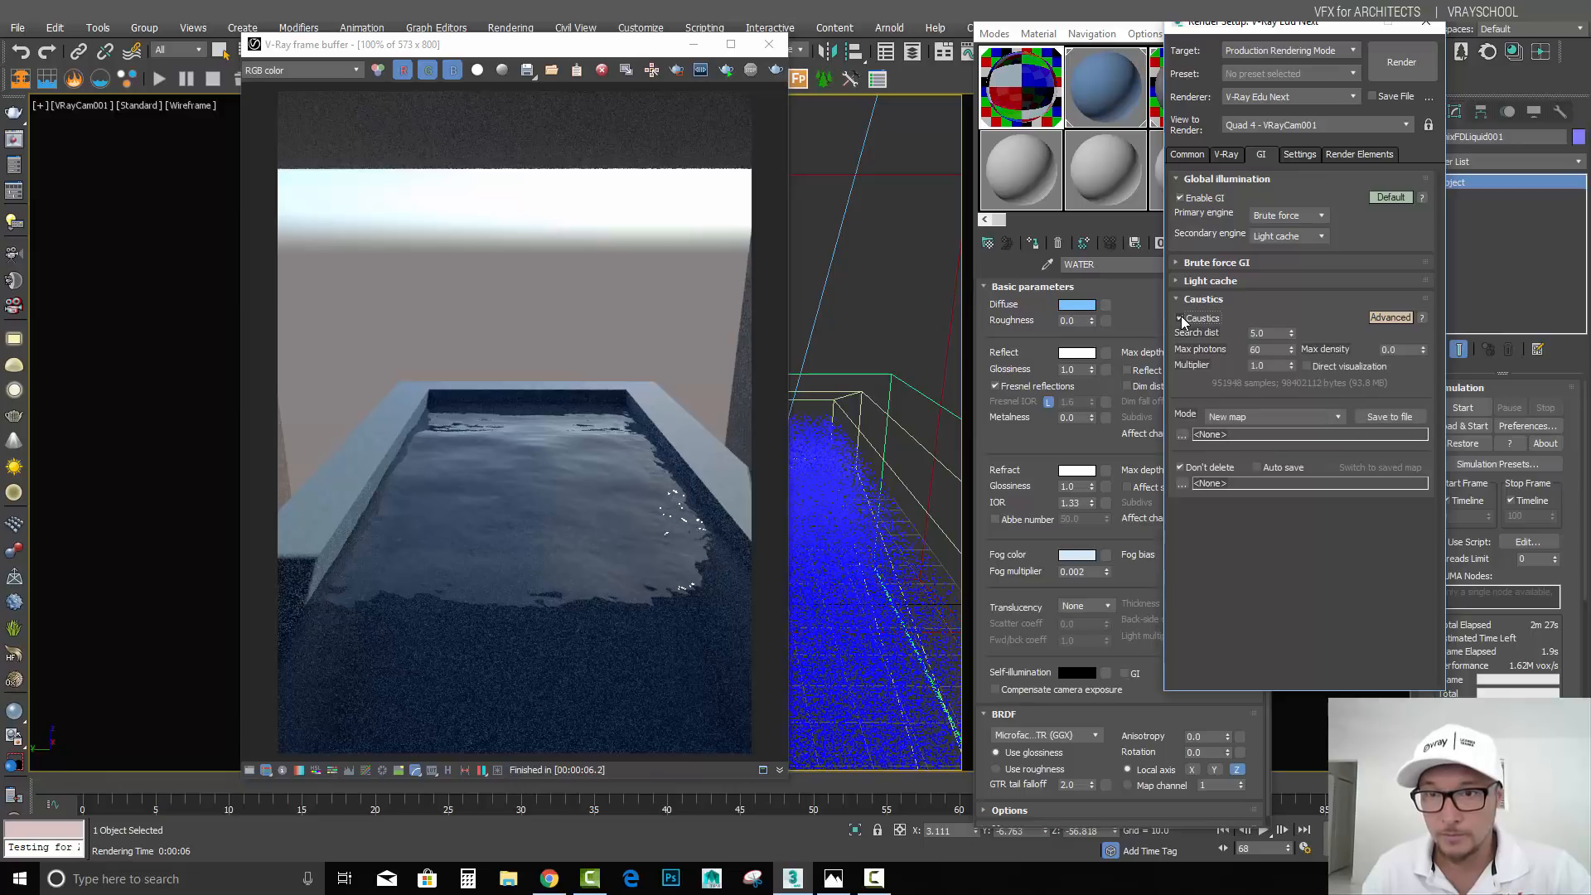
{"action": "left_click", "coordinate": [1410, 66]}
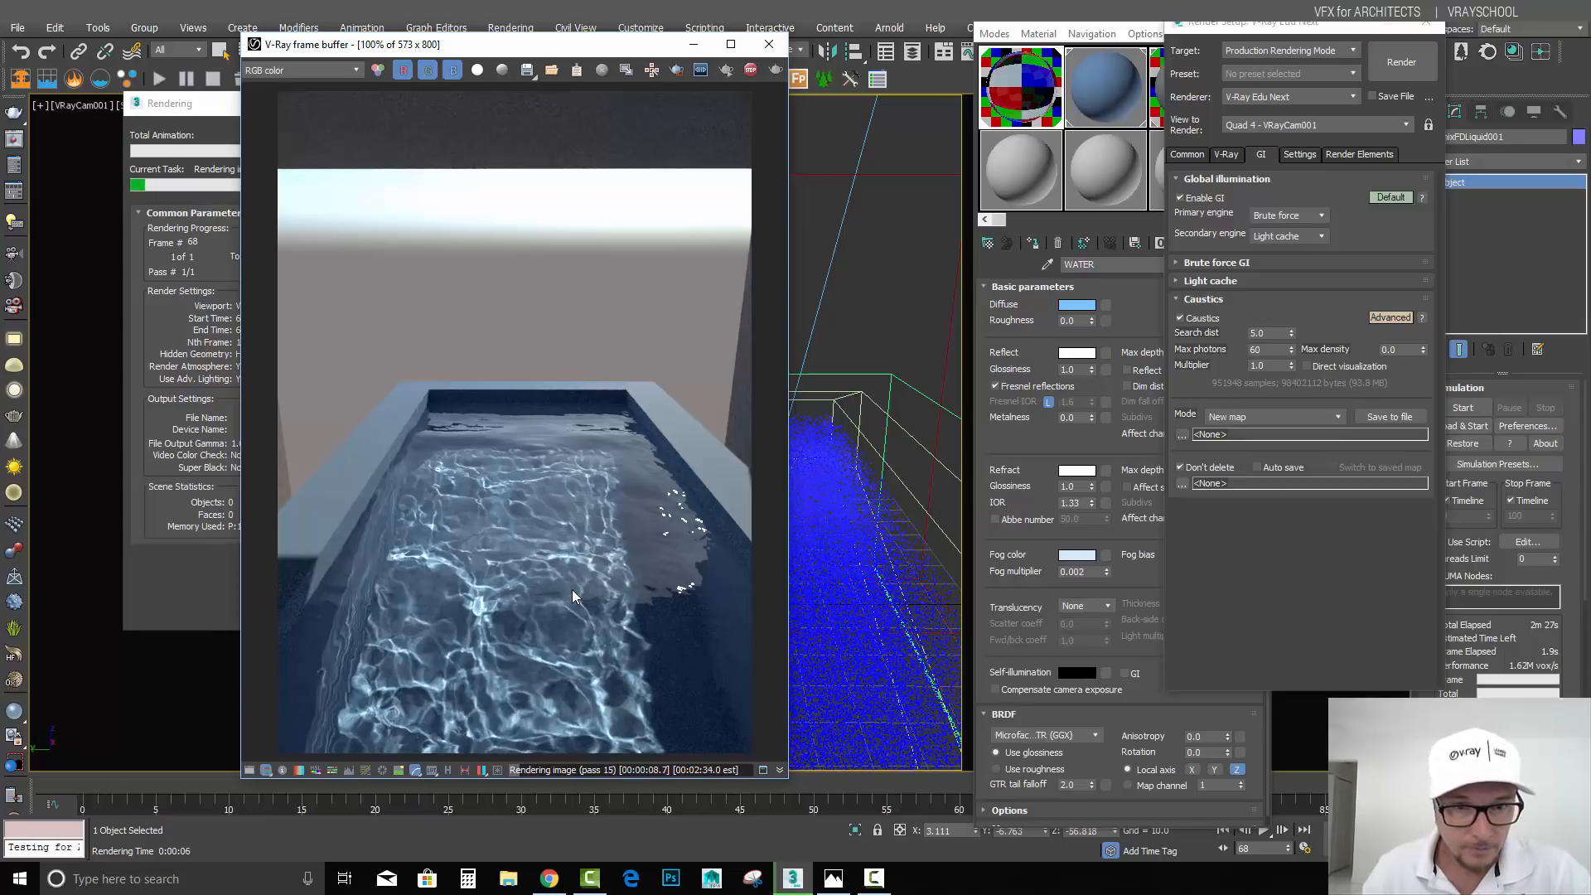
Step: Compare the running caustics render with the reference pool photo in the Photos app and stop the render
{"action": "left_click", "coordinate": [835, 880]}
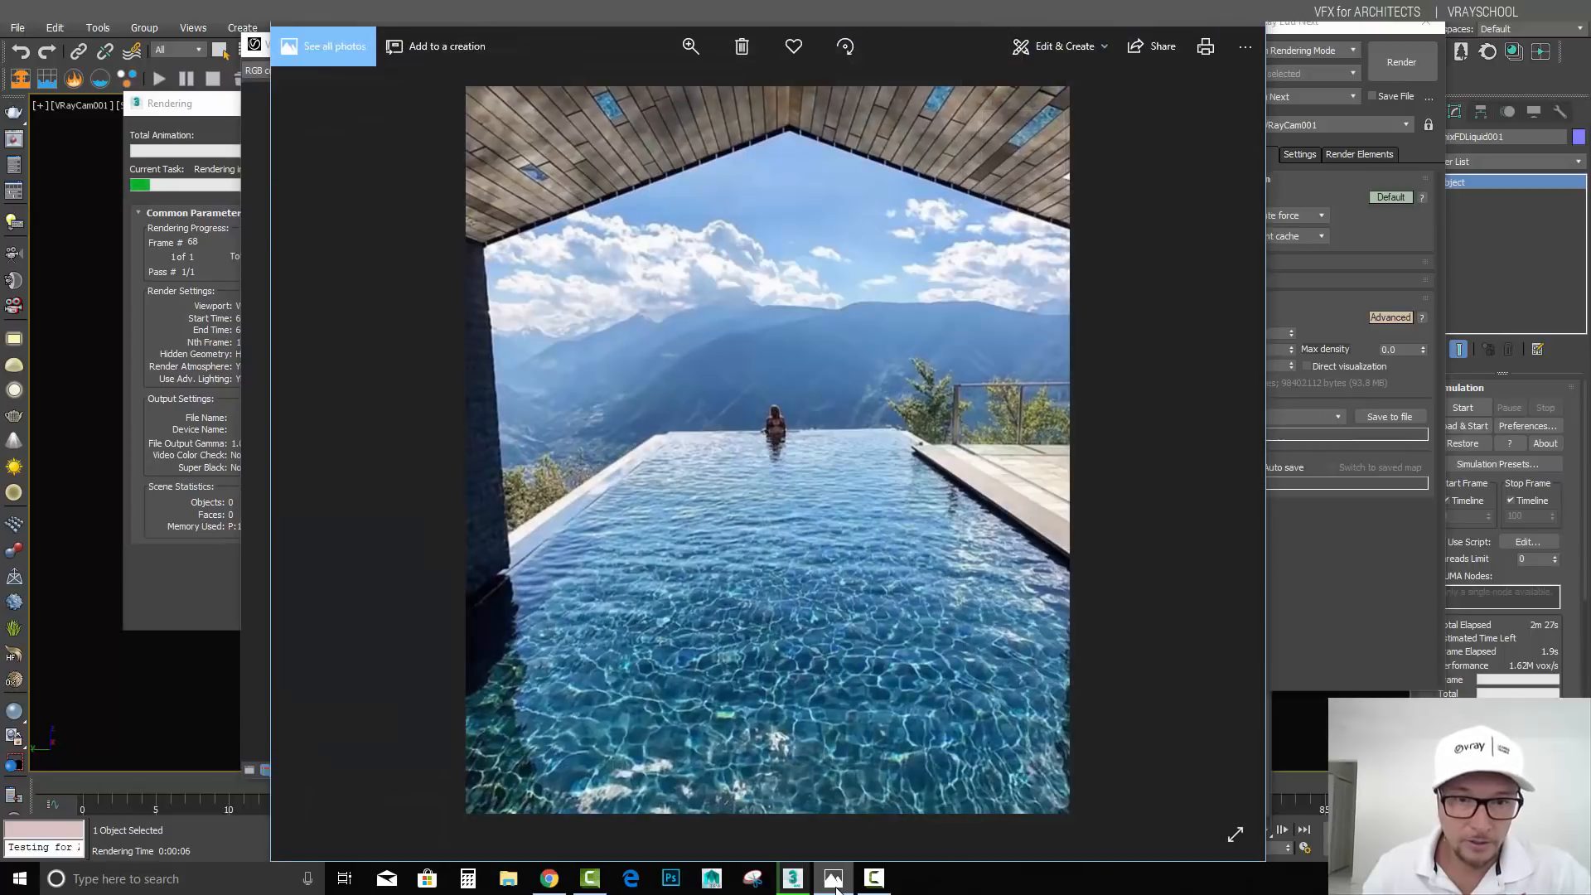
{"action": "left_click", "coordinate": [836, 888]}
{"action": "left_click", "coordinate": [836, 887]}
{"action": "left_click_drag", "start_coordinate": [680, 13], "coordinate": [1031, 13]}
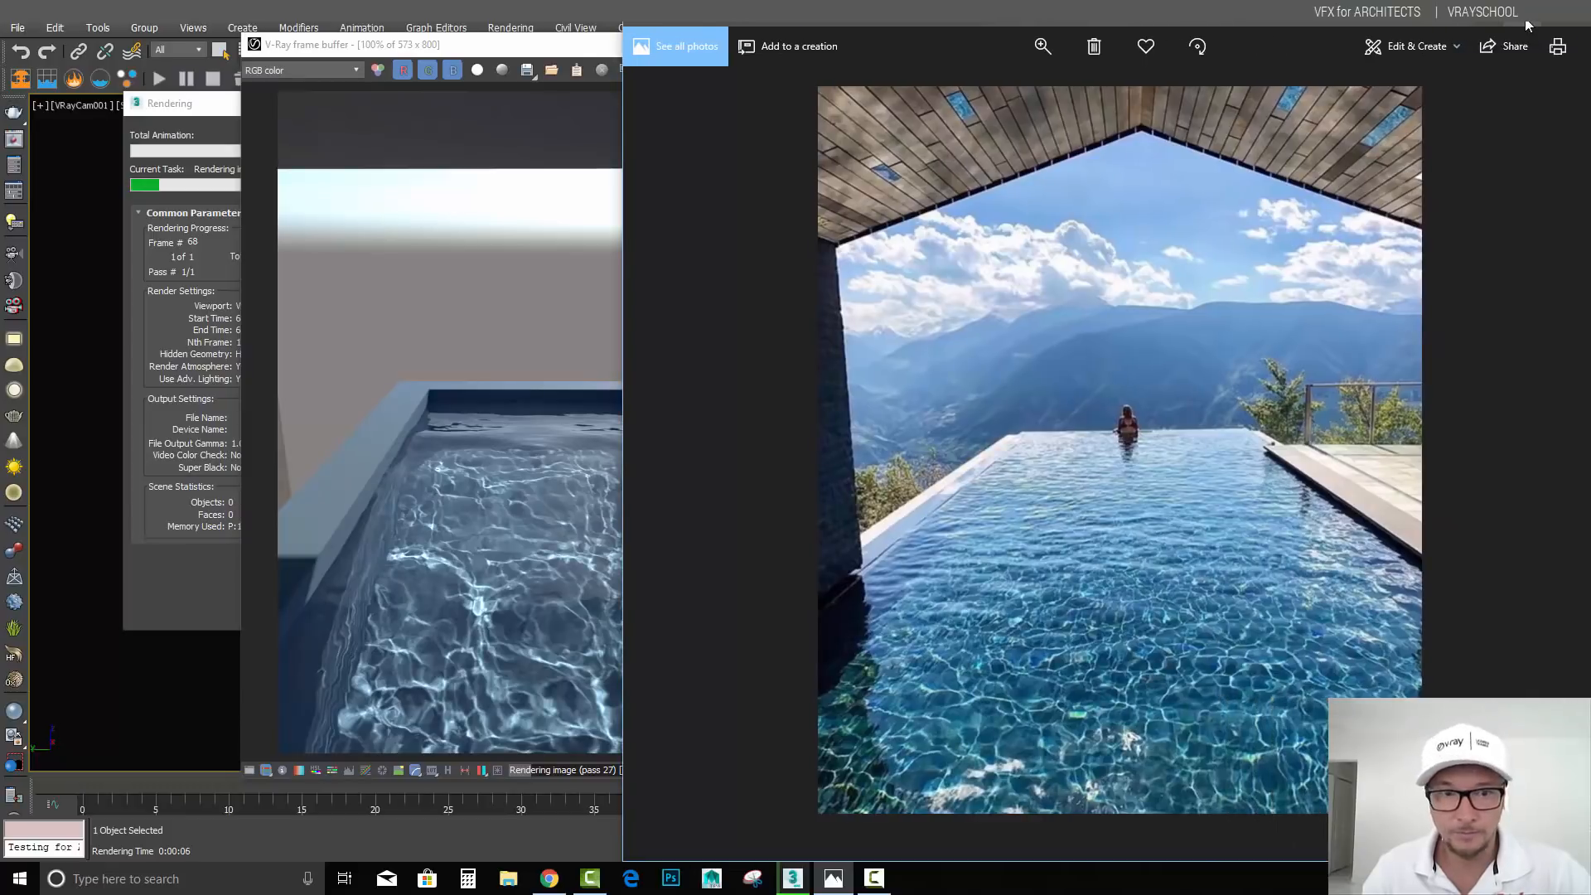
{"action": "left_click", "coordinate": [1495, 24]}
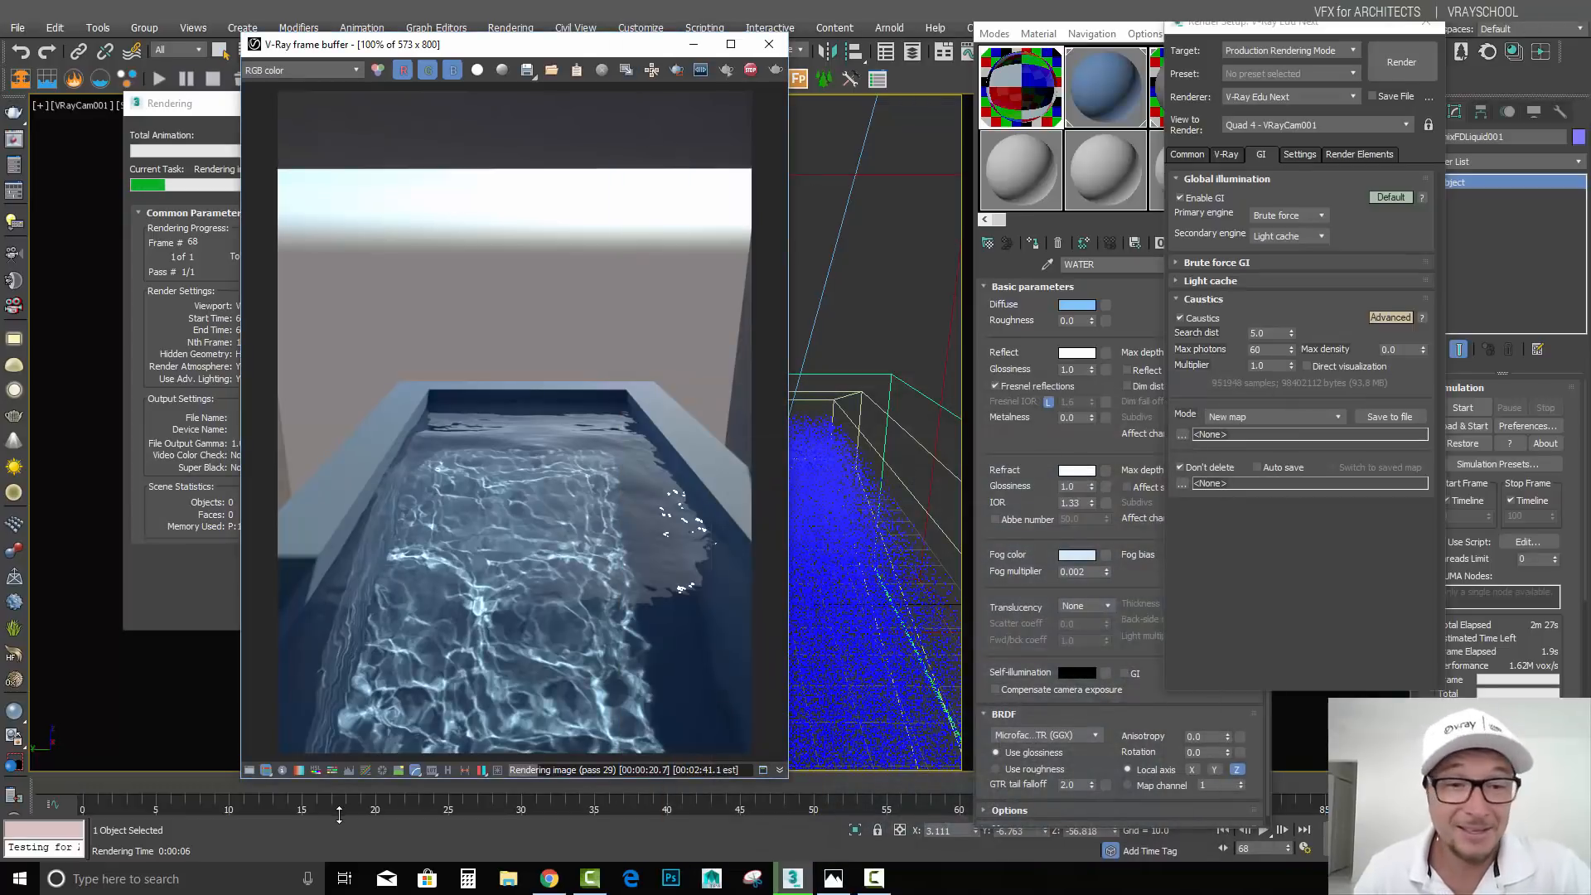
{"action": "left_click", "coordinate": [181, 113]}
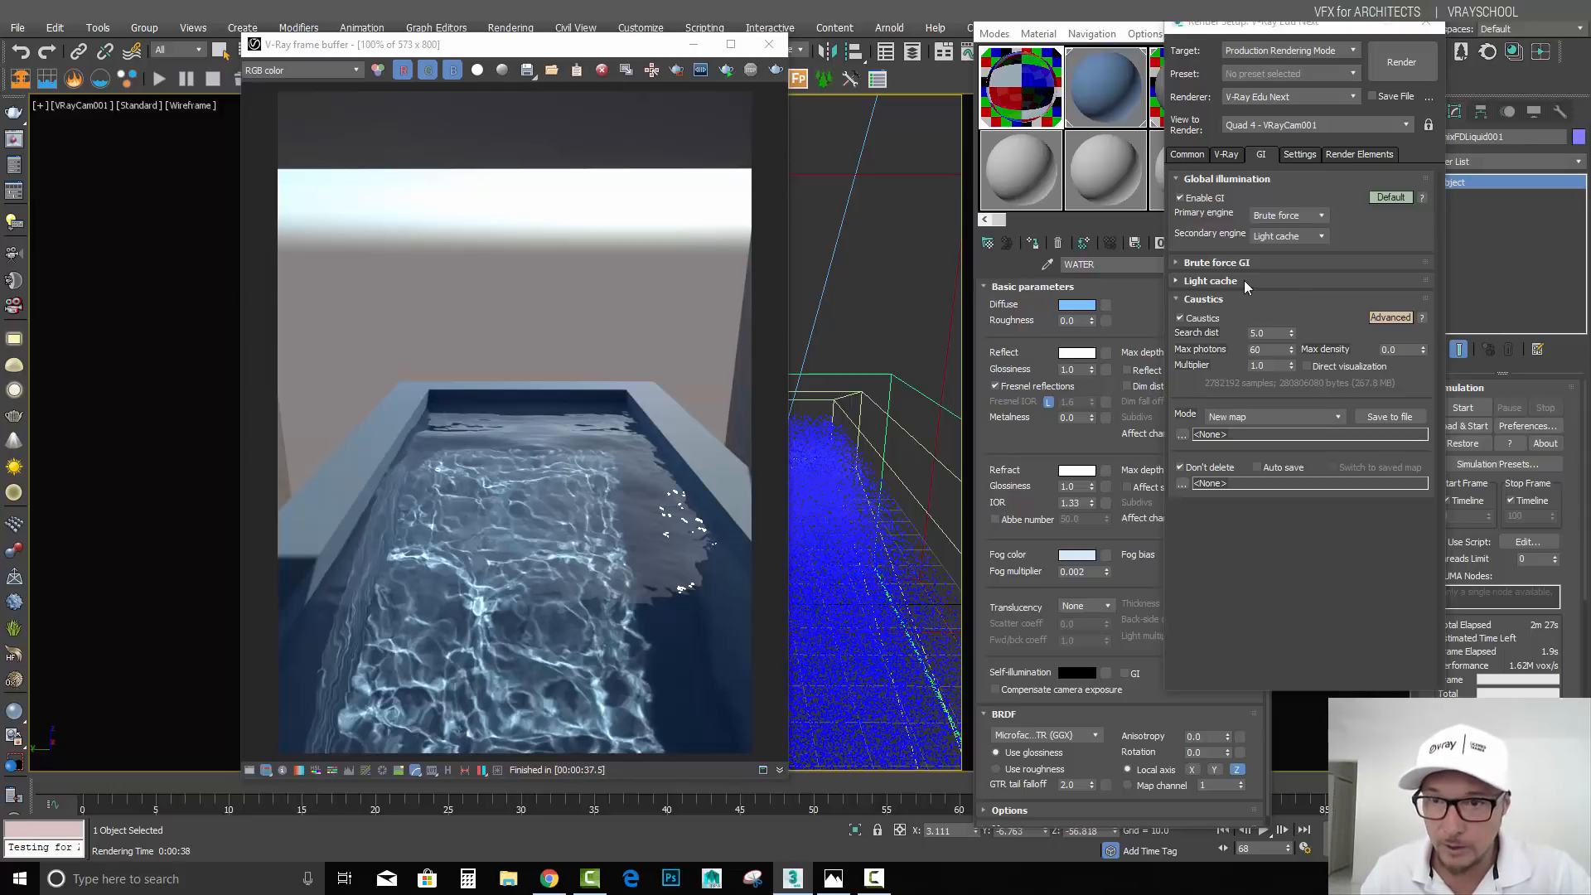
Step: Set the caustics search distance to 1.0, test-render the water and stop the render
{"action": "left_click_drag", "start_coordinate": [1276, 333], "coordinate": [1243, 326]}
{"action": "type", "text": "1"}
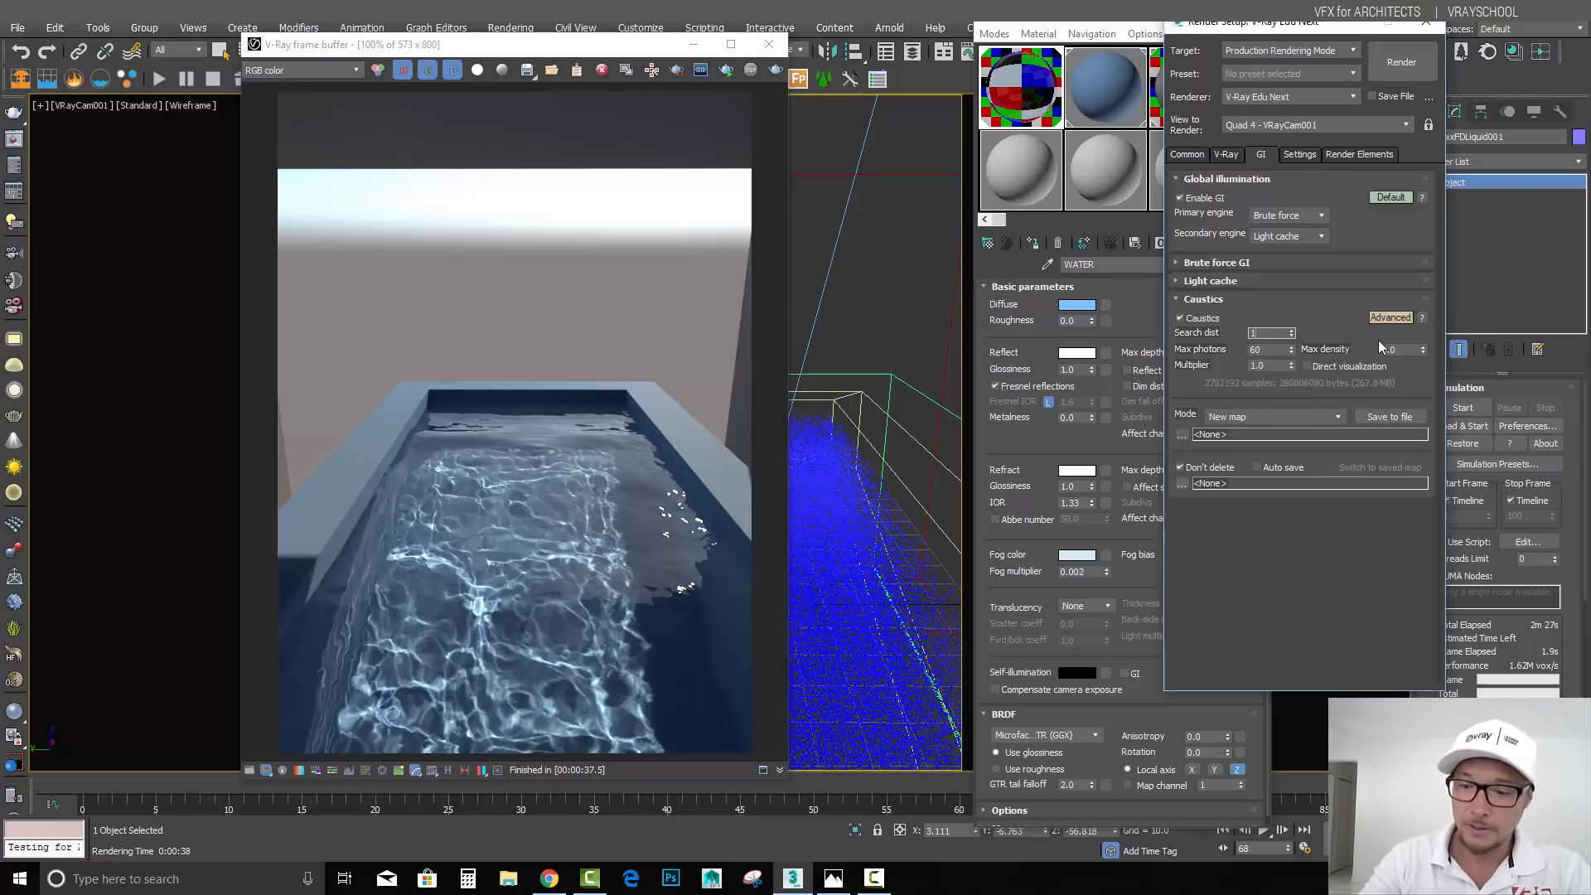
{"action": "key", "text": "Return"}
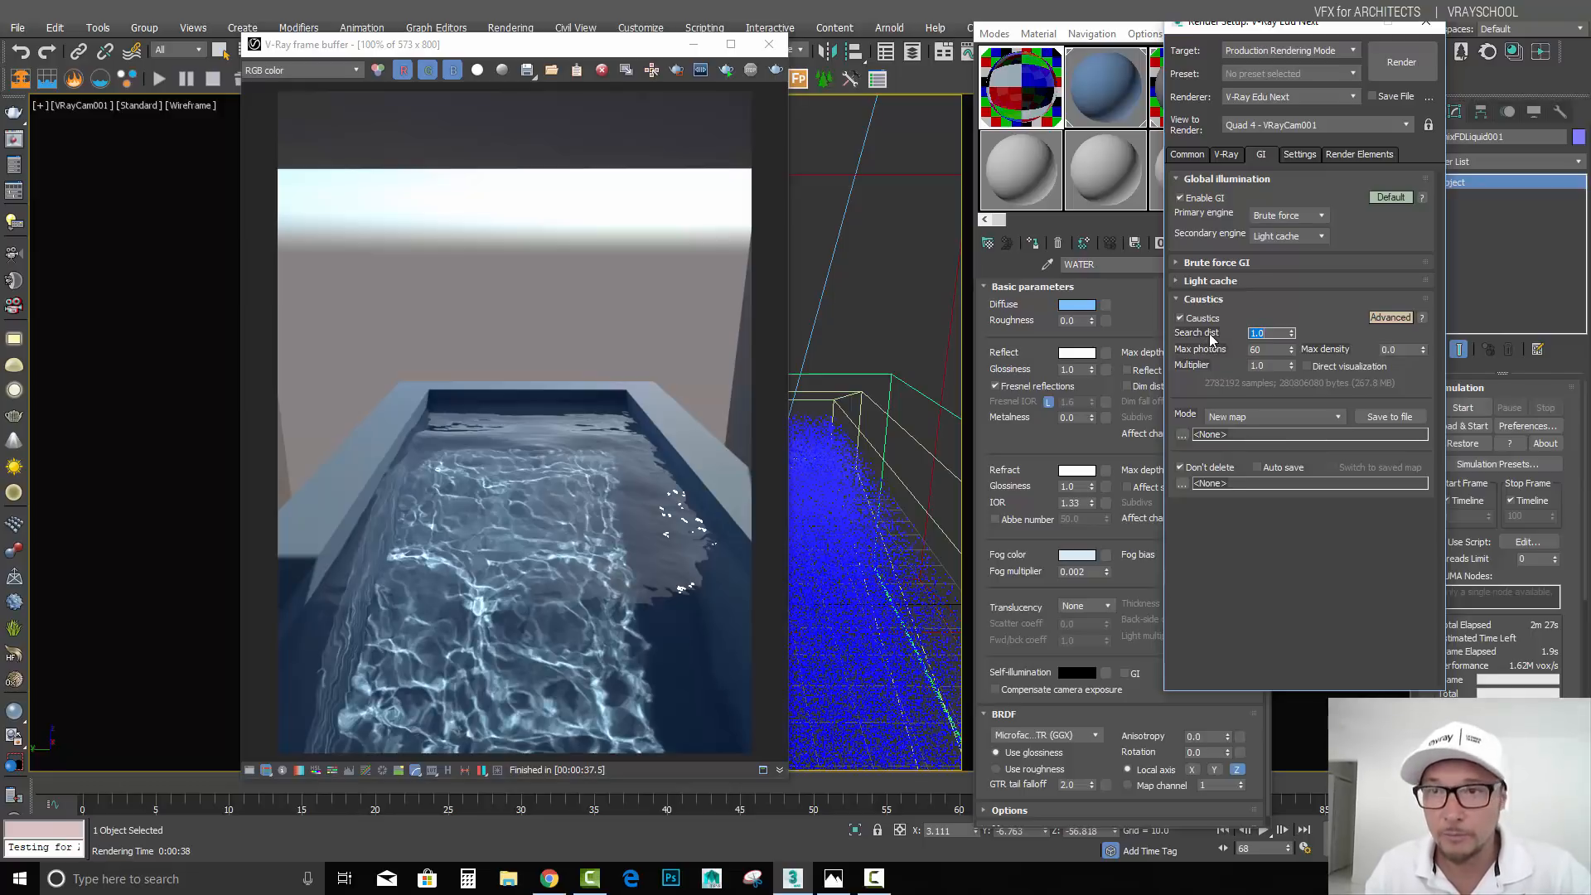
{"action": "left_click", "coordinate": [1411, 72]}
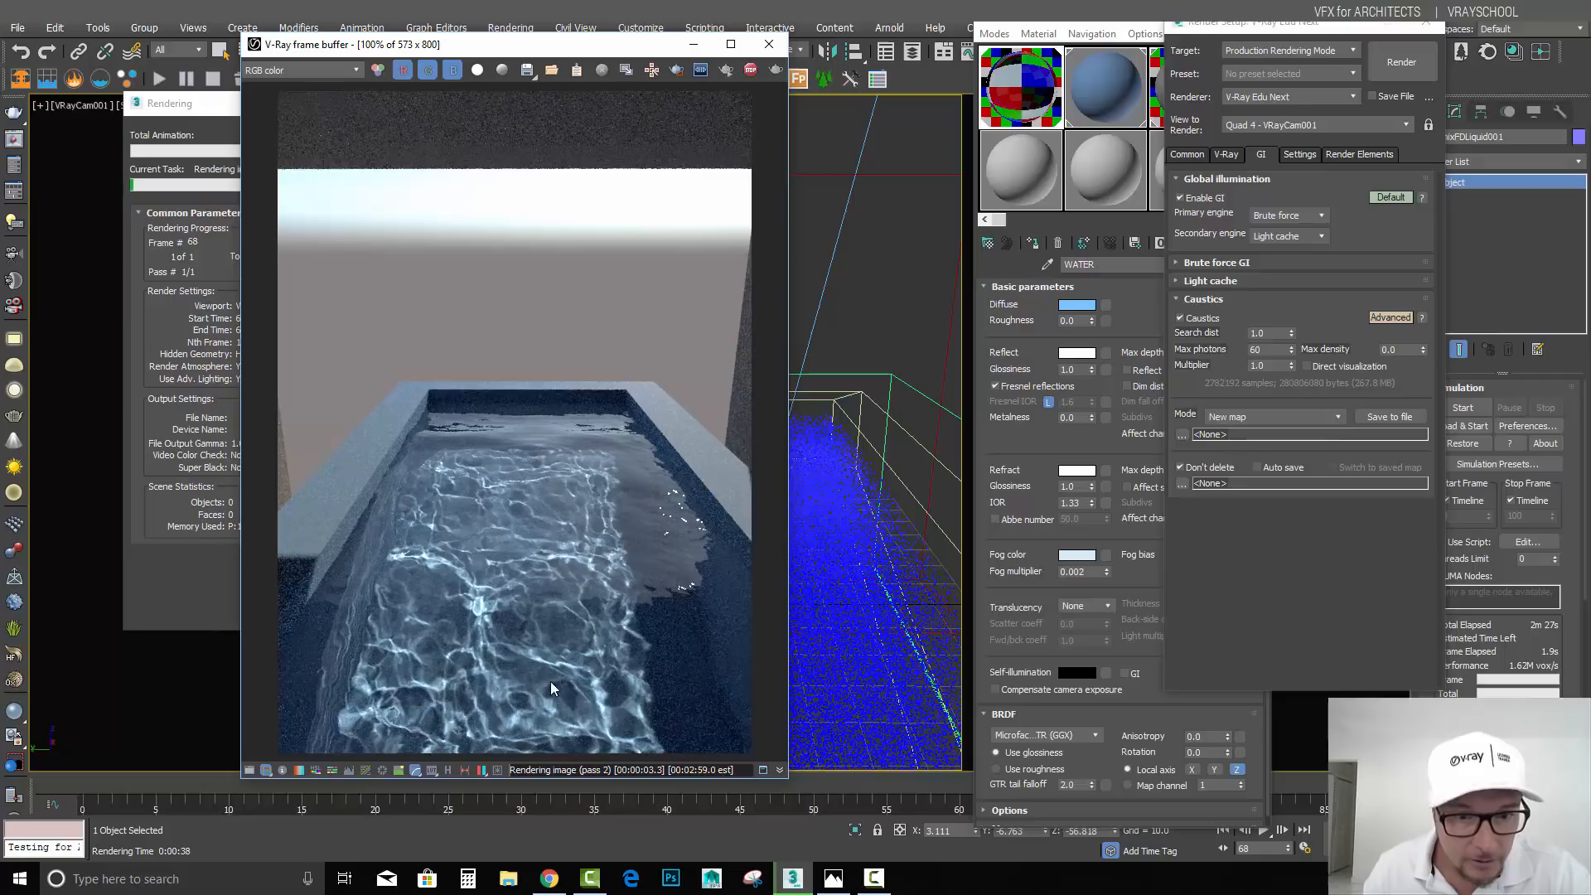
{"action": "left_click", "coordinate": [206, 235]}
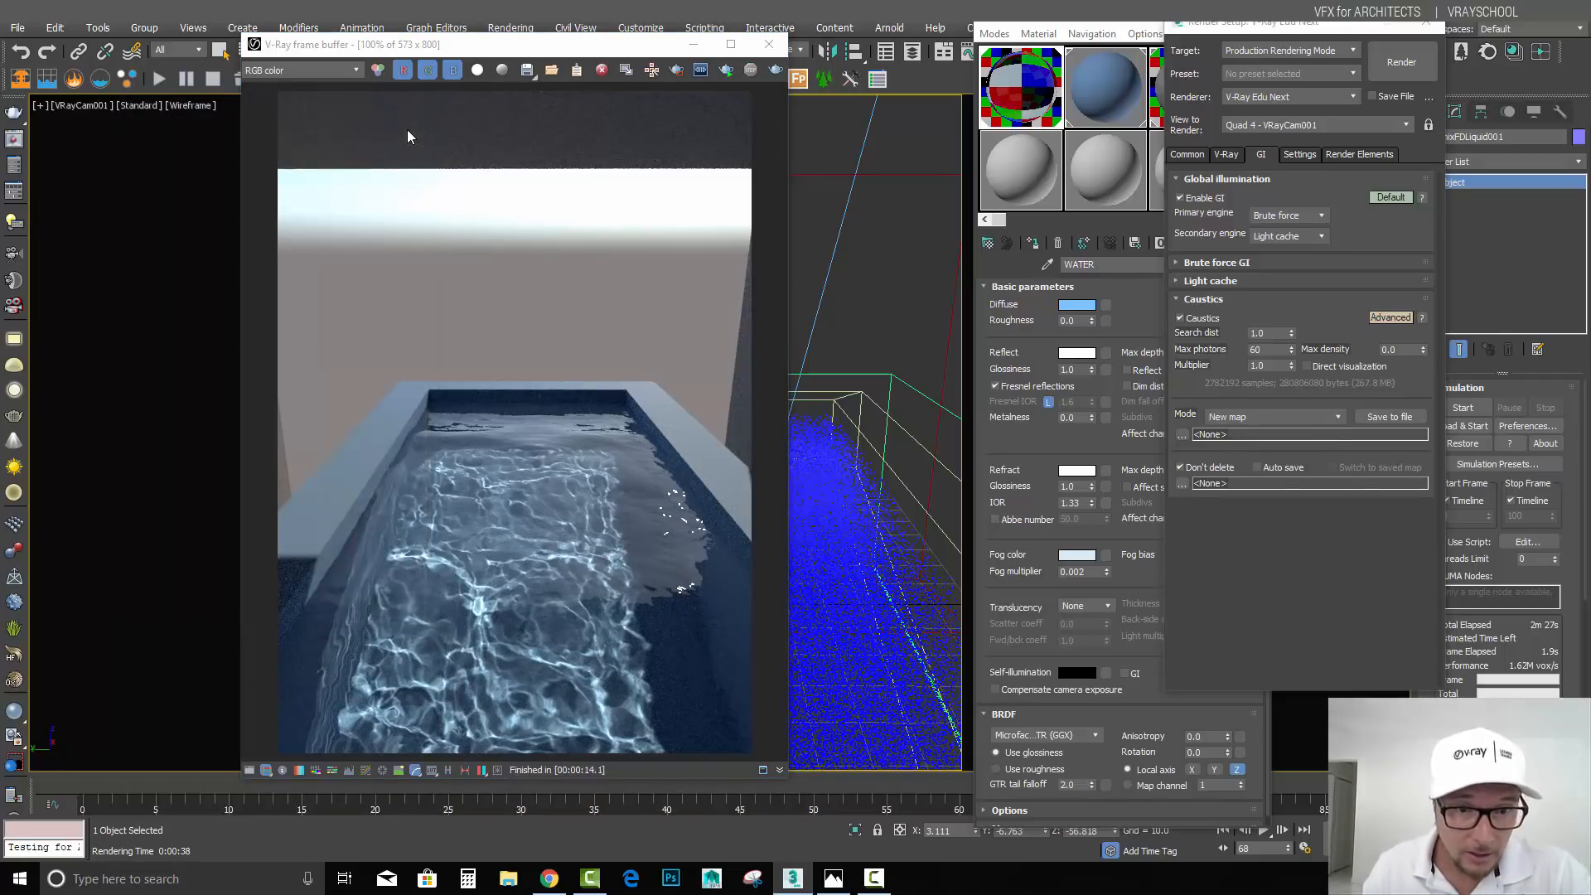
Step: Try a caustics max photons value of 200 in a test render and stop it
{"action": "left_click_drag", "start_coordinate": [1267, 352], "coordinate": [1234, 351]}
{"action": "type", "text": "200"}
{"action": "key", "text": "Return"}
{"action": "left_click", "coordinate": [783, 66]}
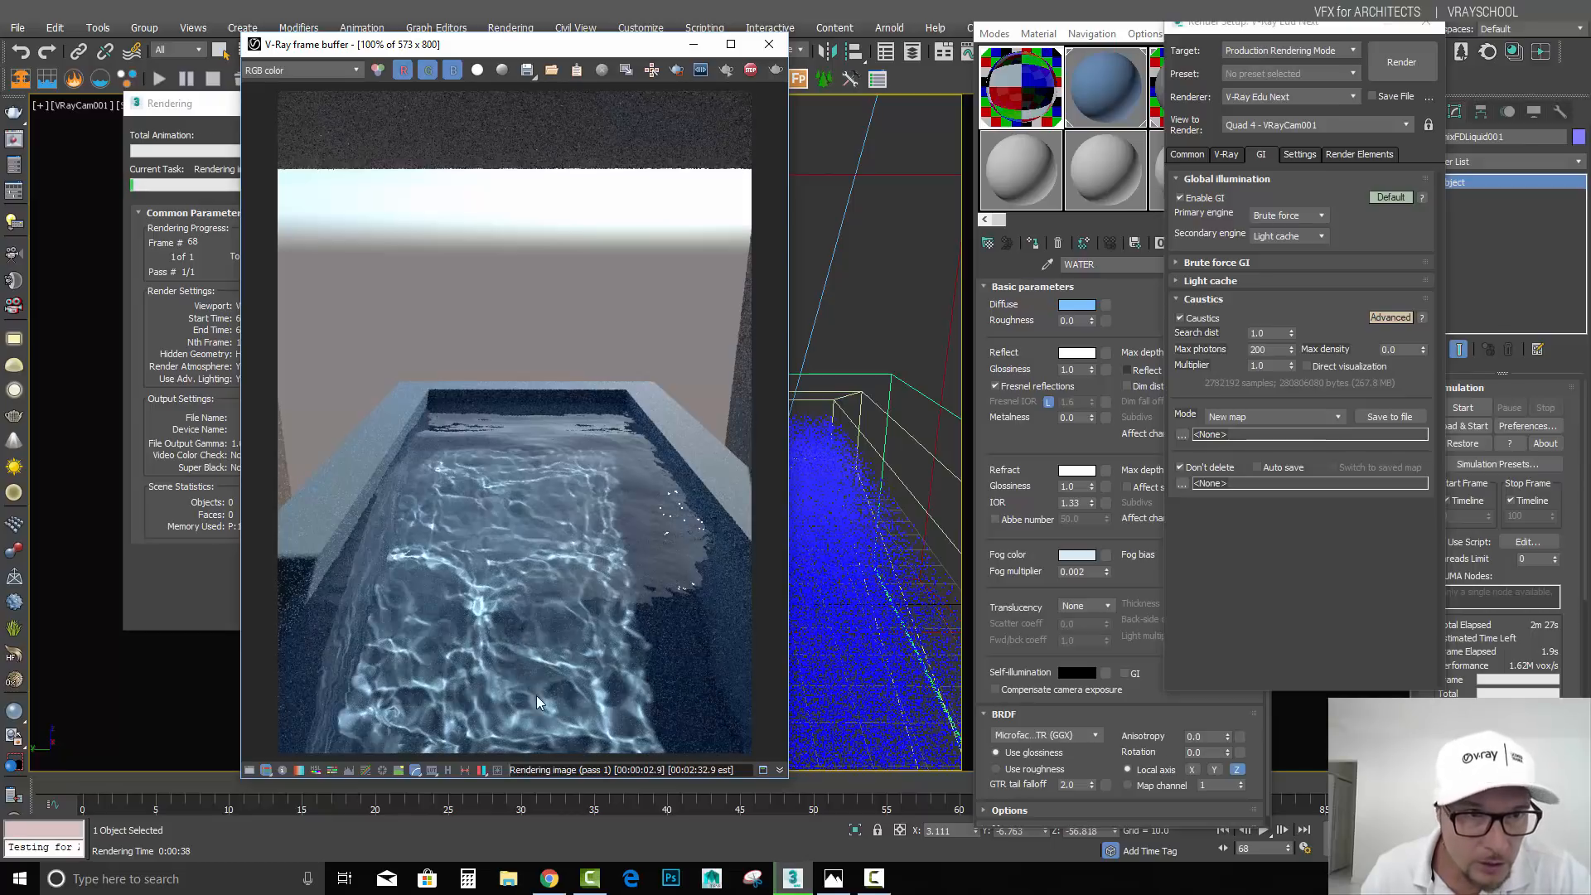
{"action": "left_click", "coordinate": [211, 111]}
{"action": "left_click", "coordinate": [347, 134]}
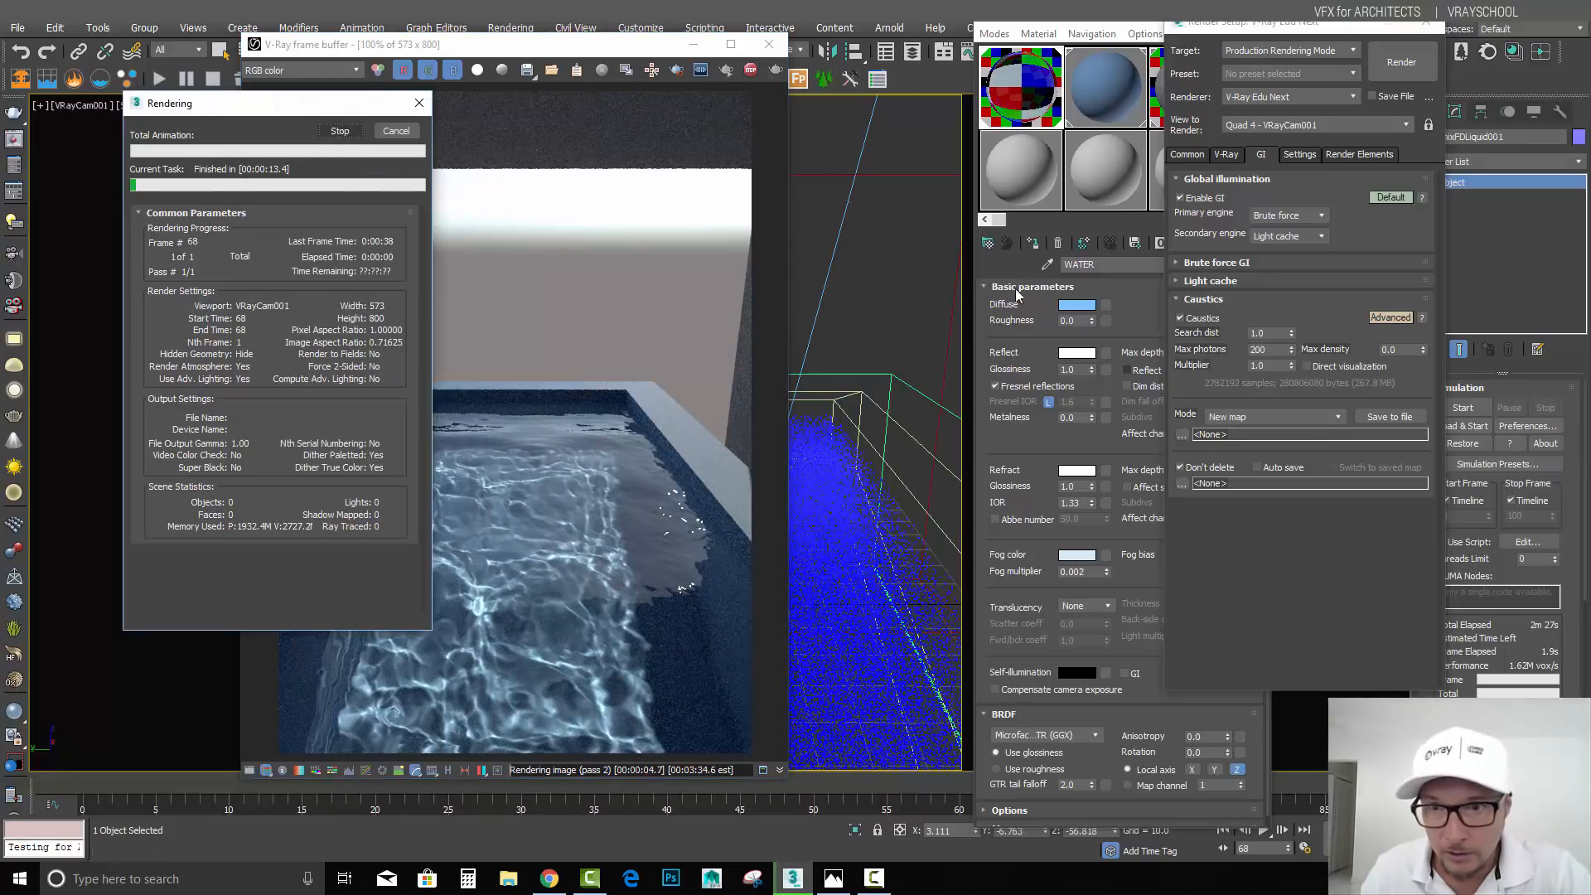
Step: Set the caustics max photons to 100 and render the camera view
{"action": "left_click", "coordinate": [1246, 347]}
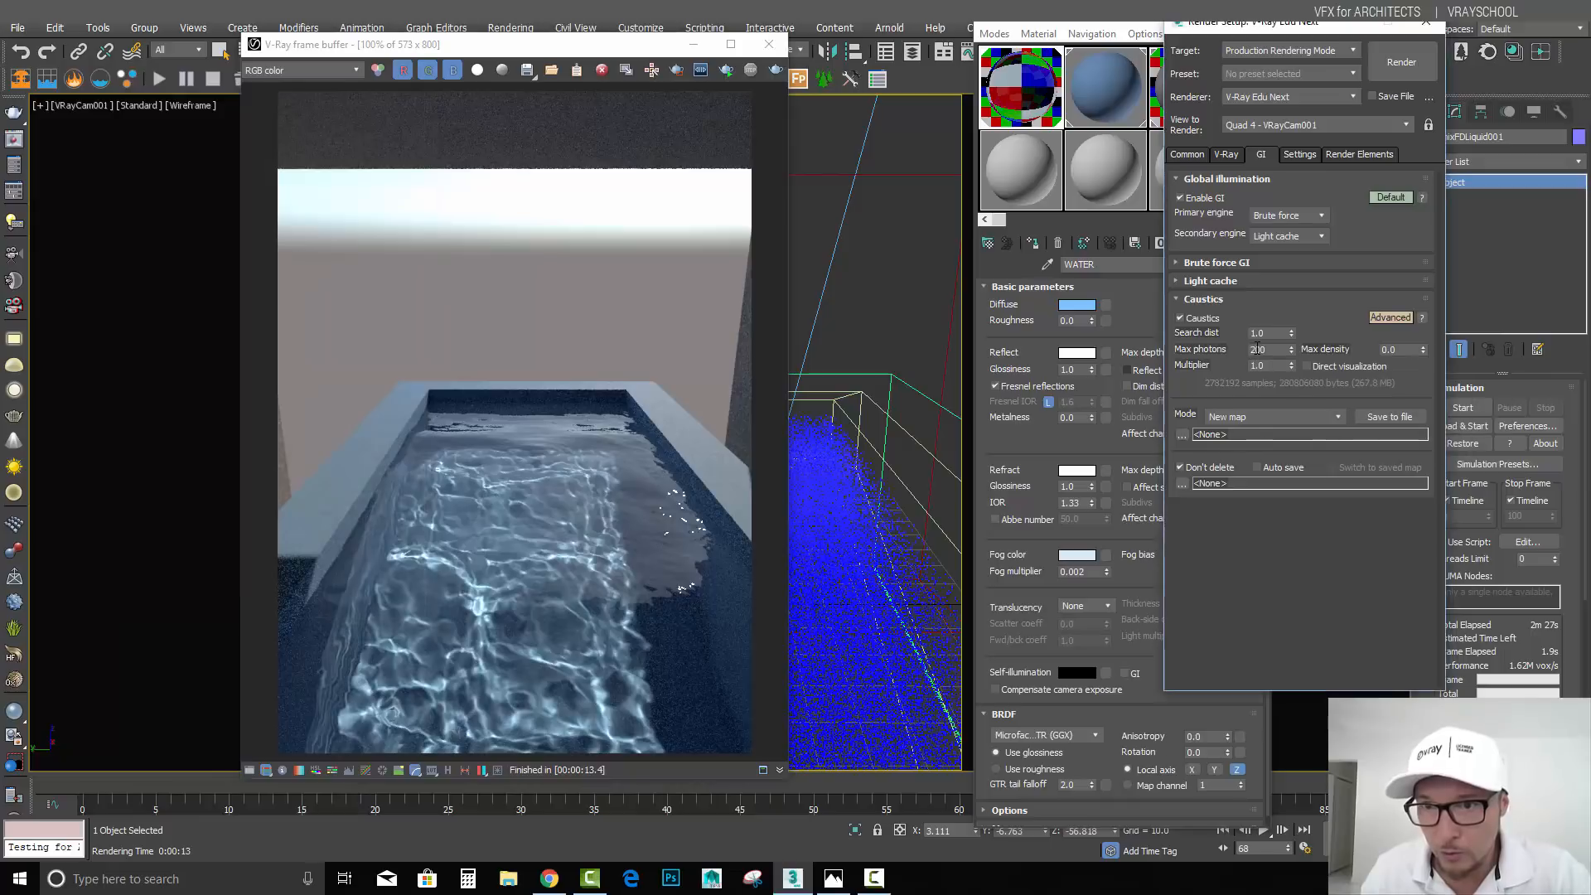
{"action": "left_click", "coordinate": [1257, 350]}
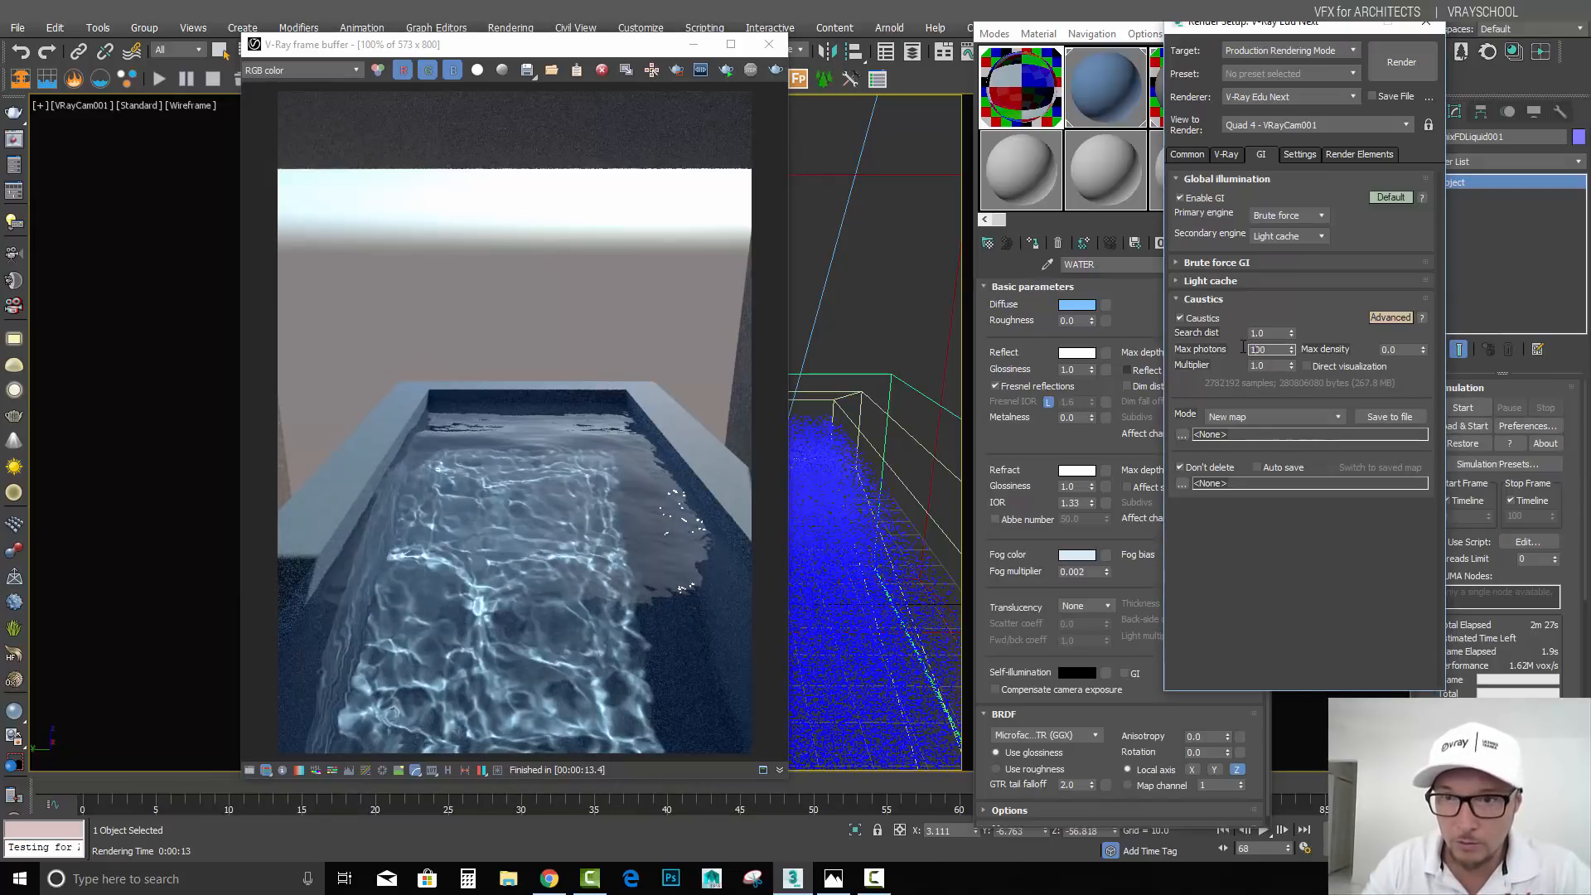
{"action": "left_click", "coordinate": [778, 73]}
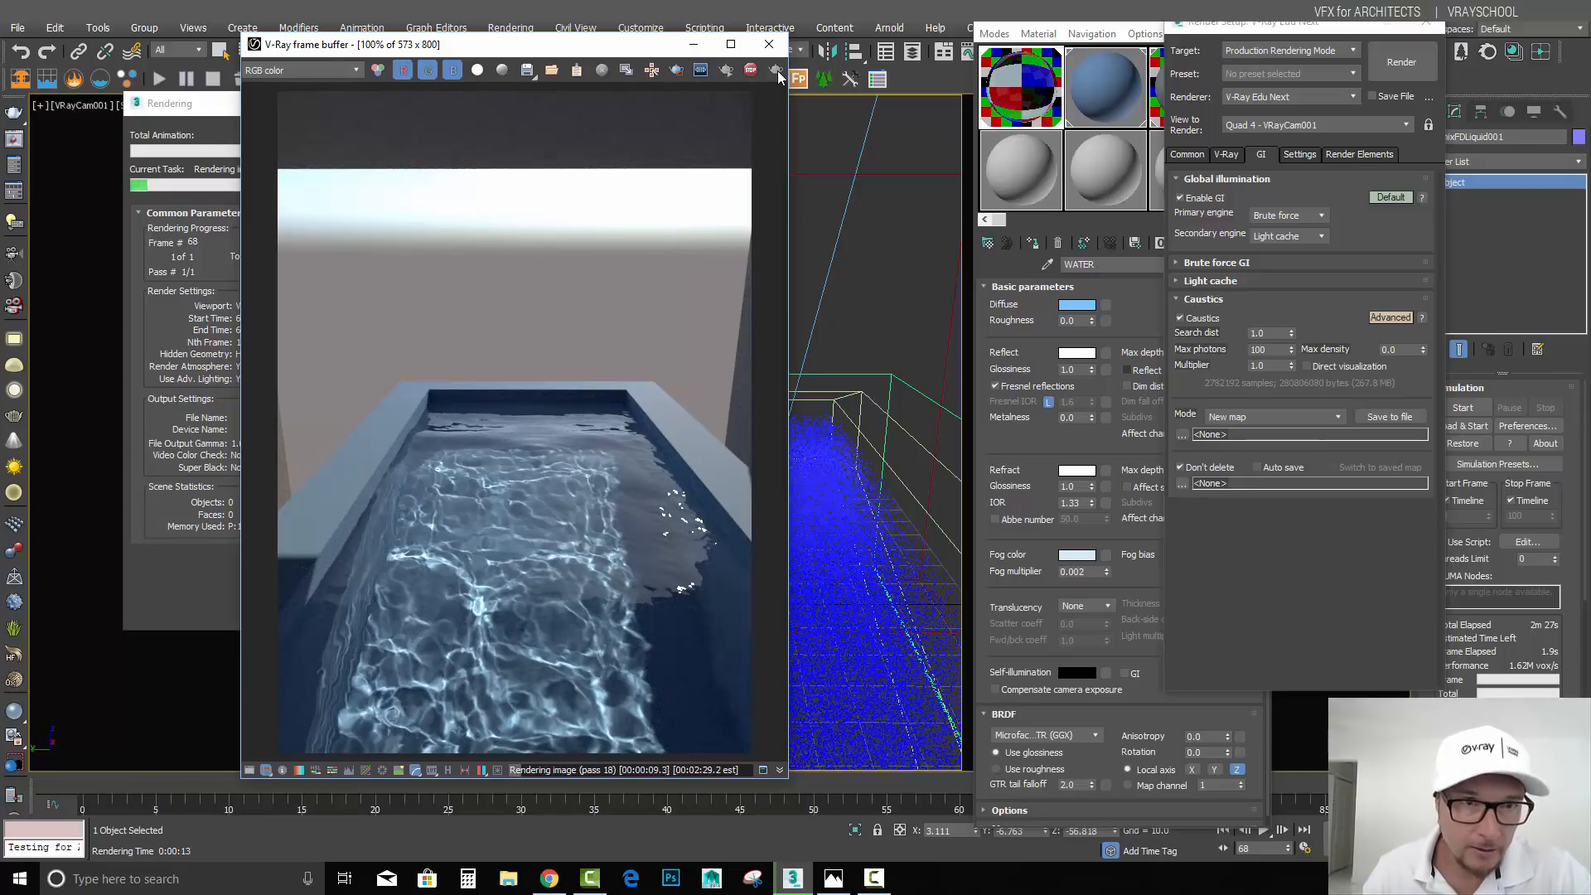
Step: Stop the running render and compare the caustics with the reference pool photo in the Photos app
{"action": "left_click", "coordinate": [221, 104]}
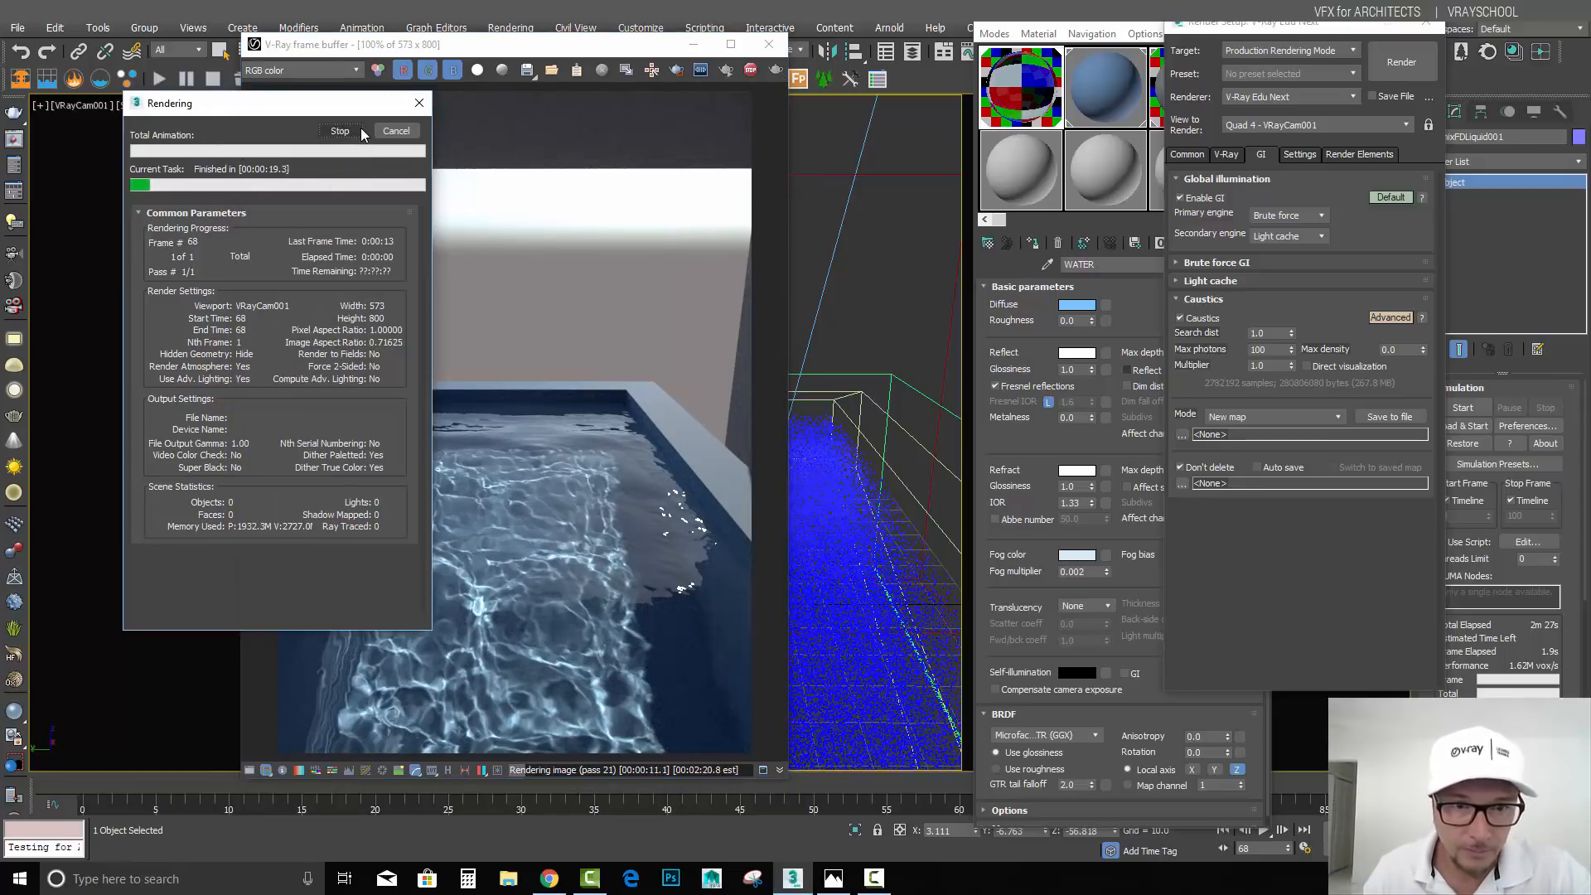
{"action": "left_click", "coordinate": [360, 130]}
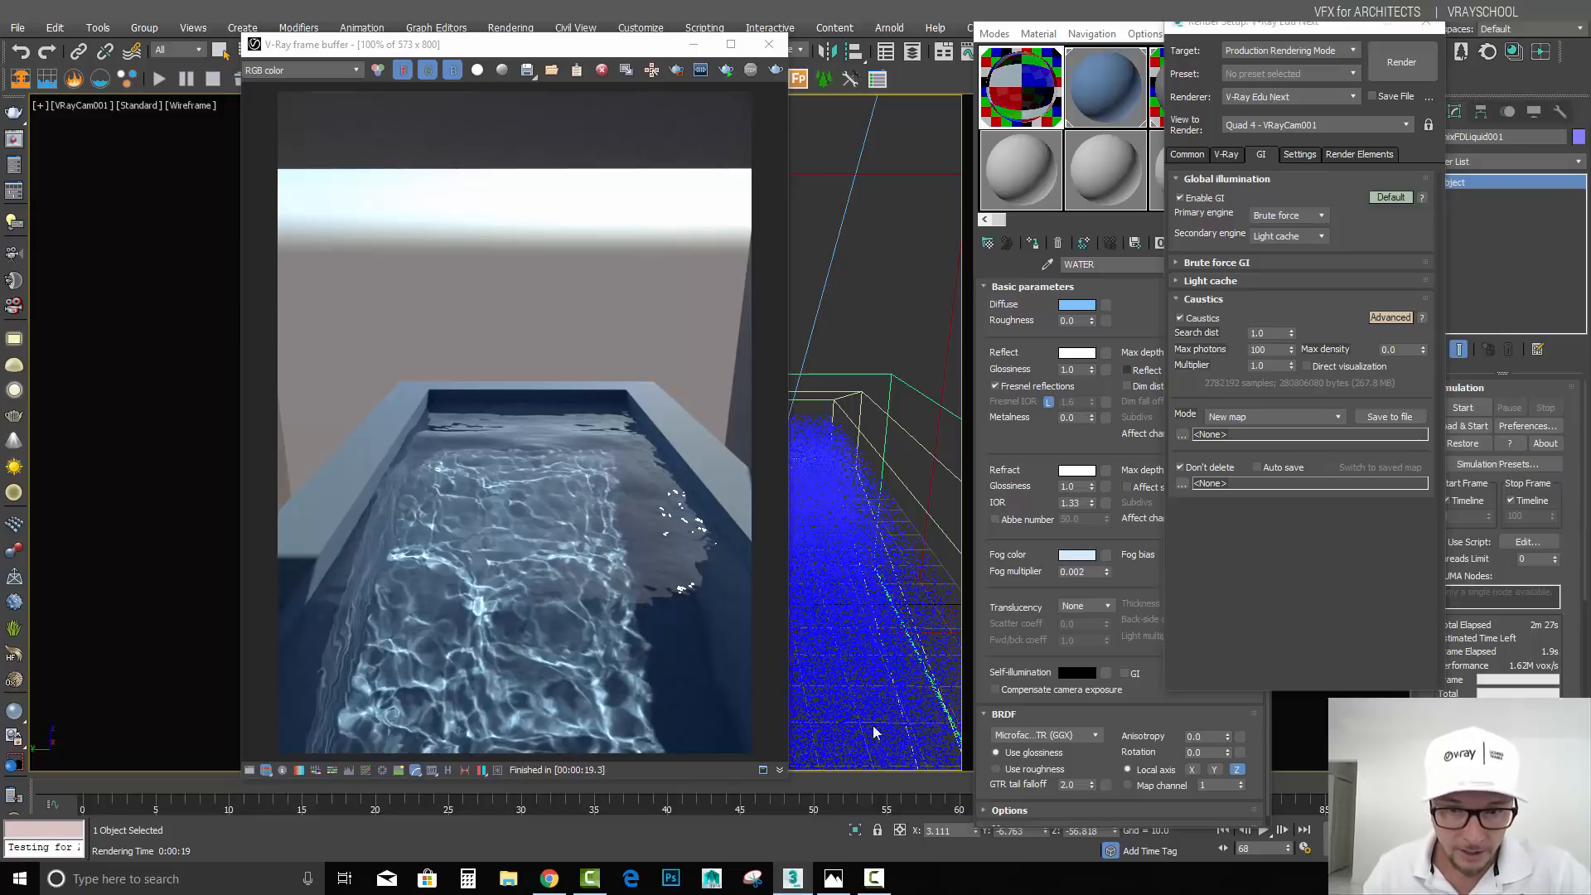
{"action": "left_click", "coordinate": [820, 885]}
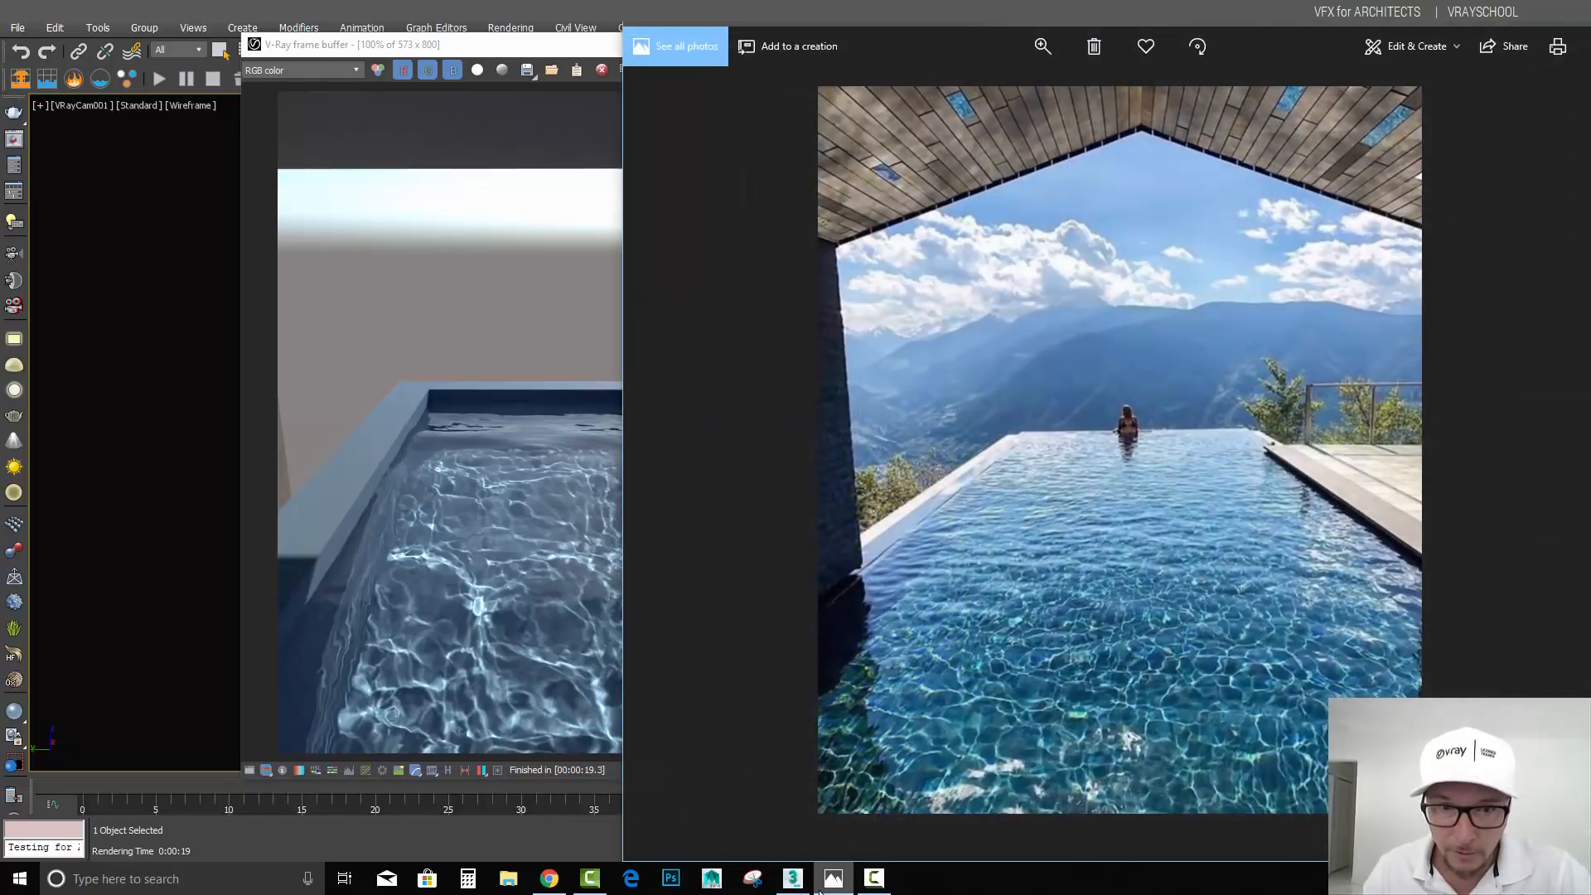
{"action": "left_click", "coordinate": [825, 880]}
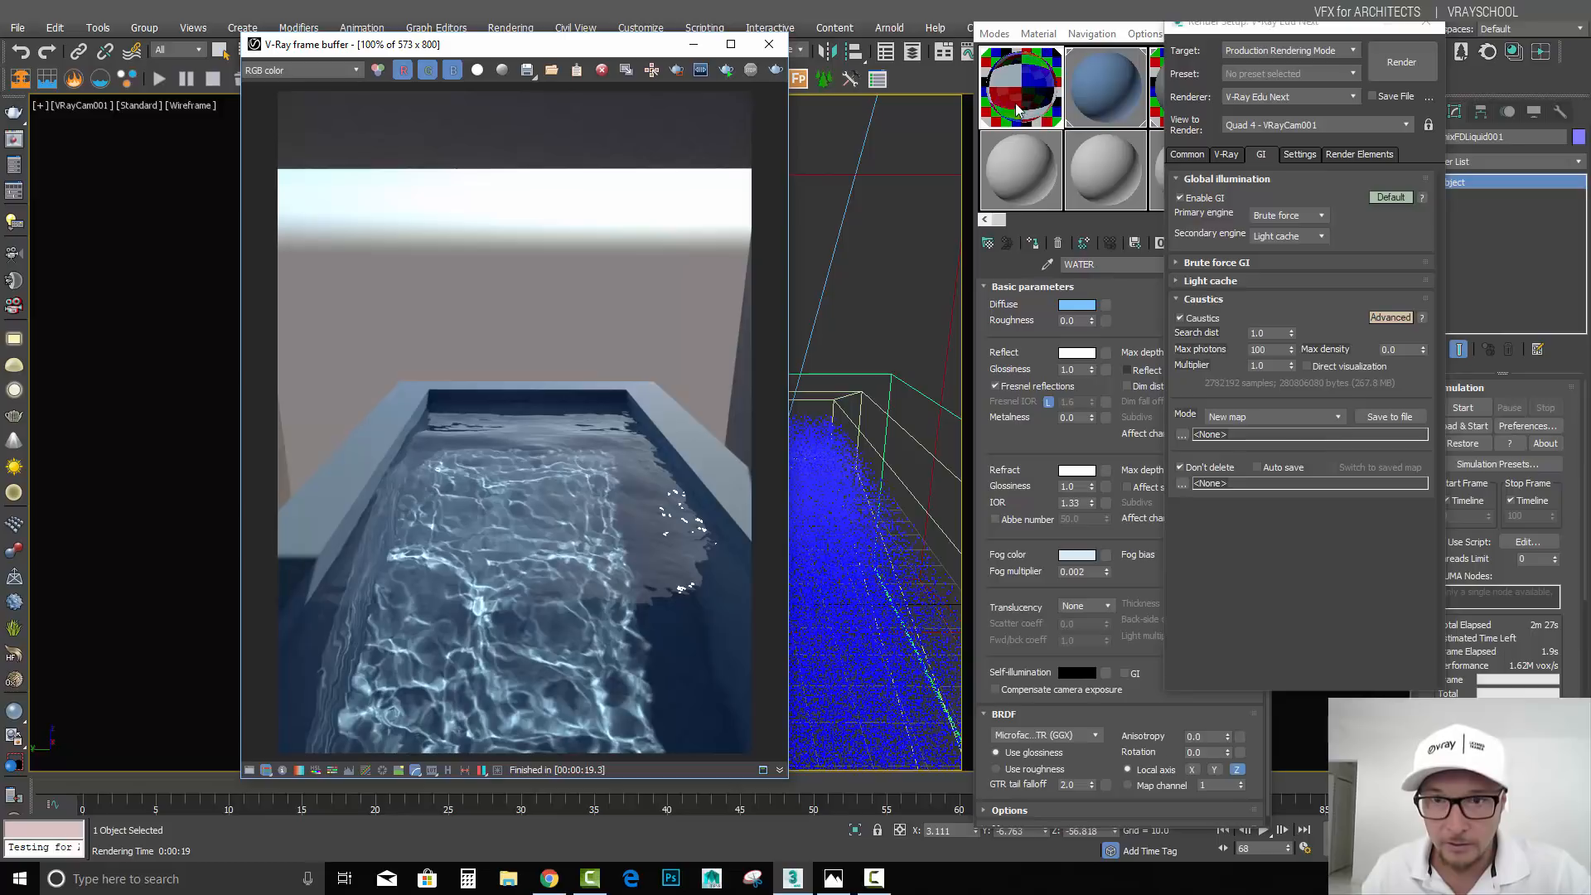
Step: Tint the WATER material's refraction colour a pale yellow, about RGB 240, 236, 191
{"action": "left_click", "coordinate": [1078, 470]}
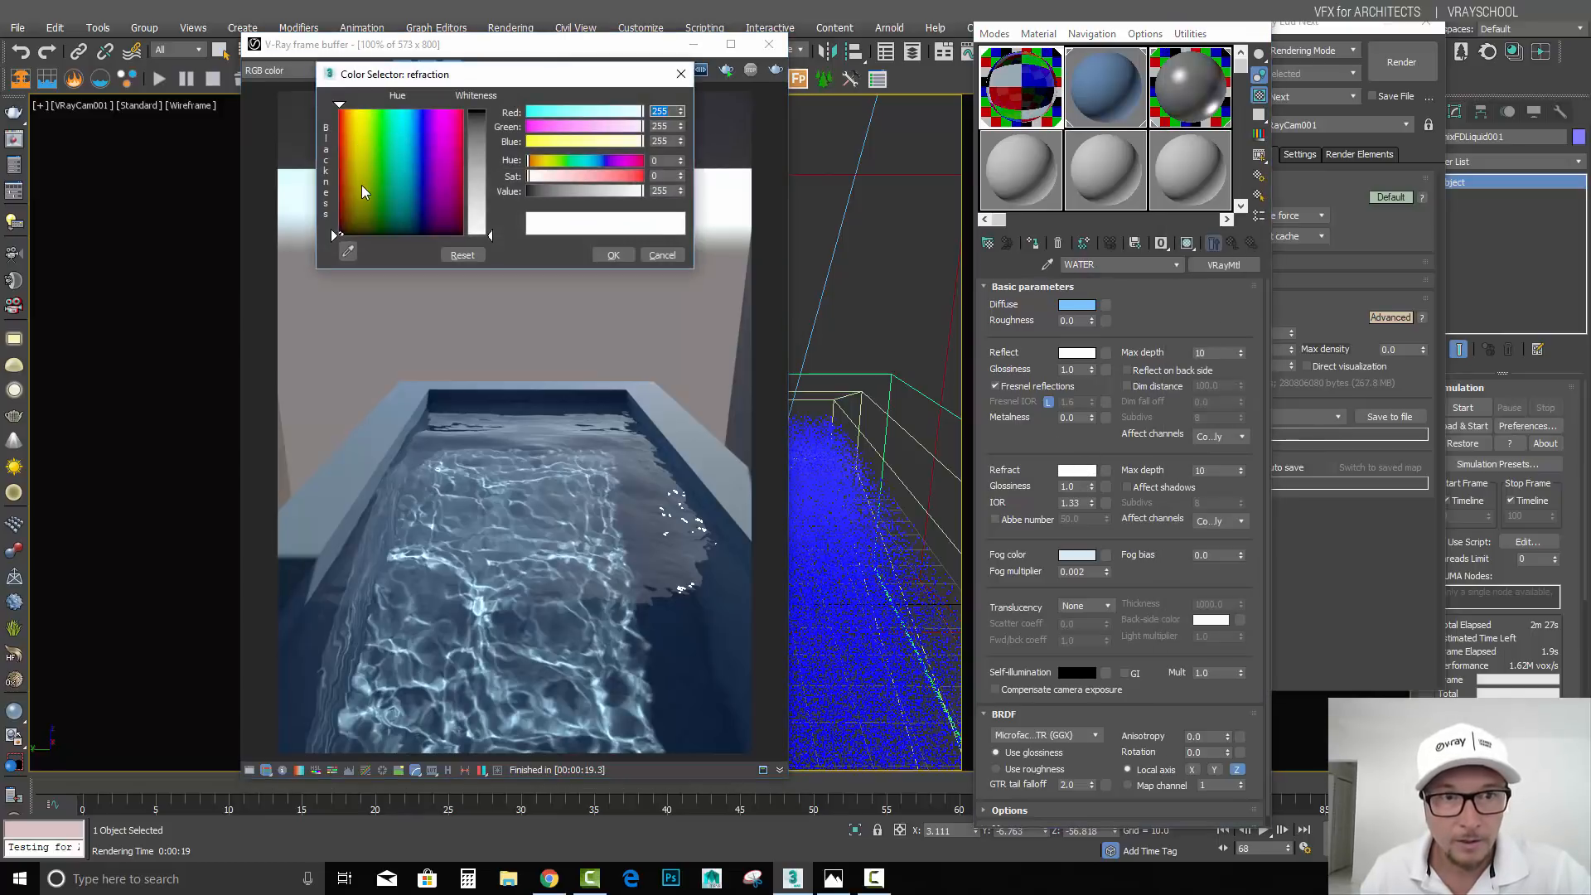
{"action": "left_click_drag", "start_coordinate": [362, 186], "coordinate": [356, 182]}
{"action": "left_click_drag", "start_coordinate": [490, 236], "coordinate": [490, 110]}
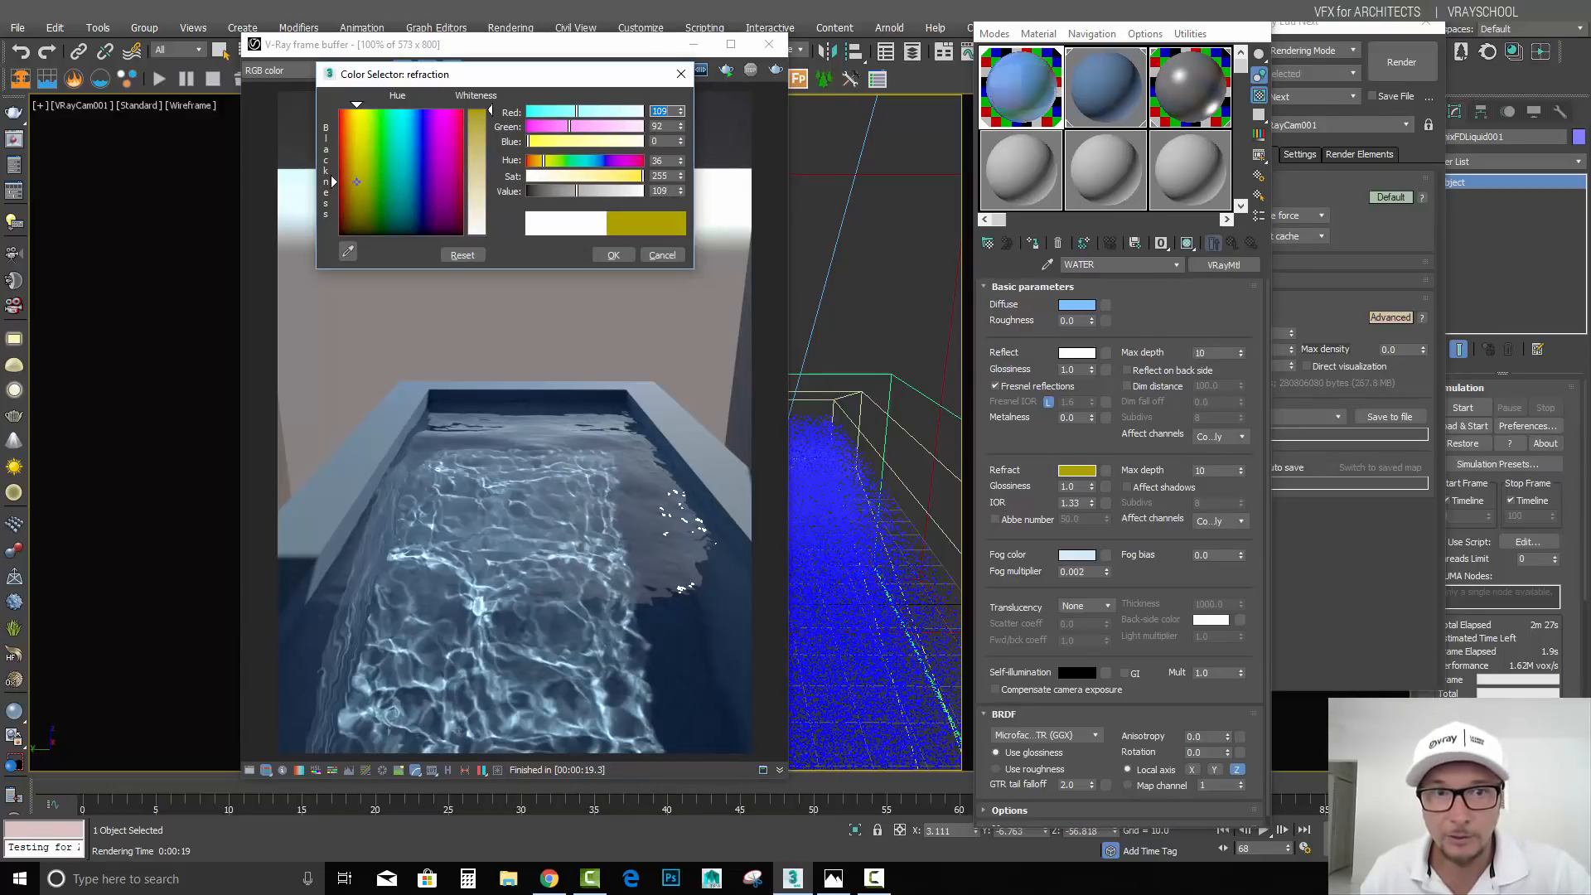
{"action": "left_click_drag", "start_coordinate": [490, 109], "coordinate": [490, 203]}
{"action": "left_click_drag", "start_coordinate": [357, 180], "coordinate": [355, 137]}
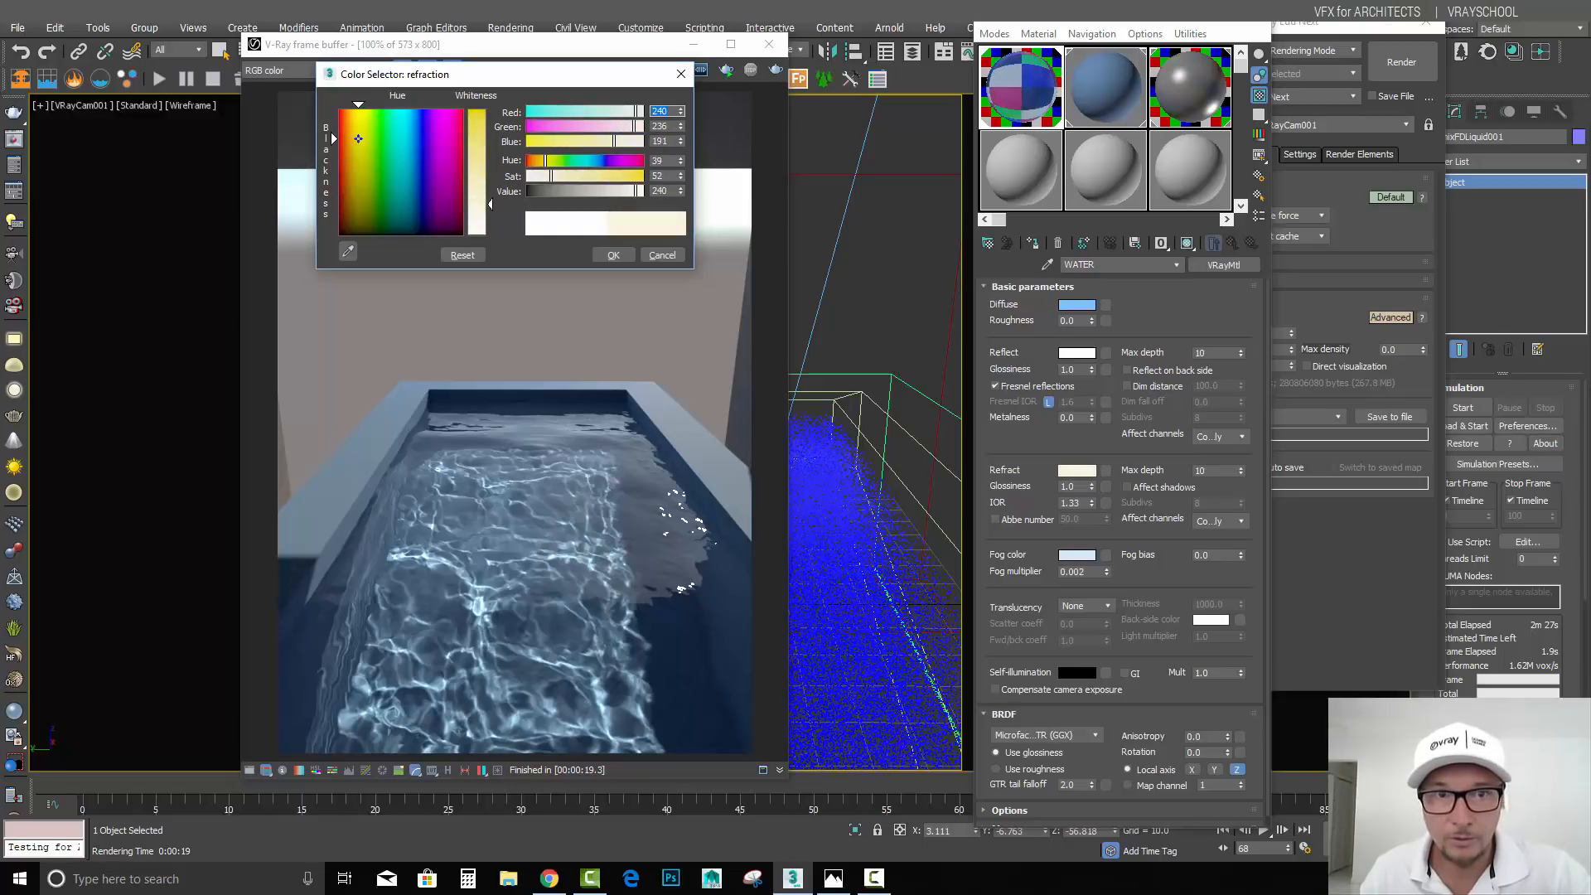
{"action": "left_click", "coordinate": [613, 255]}
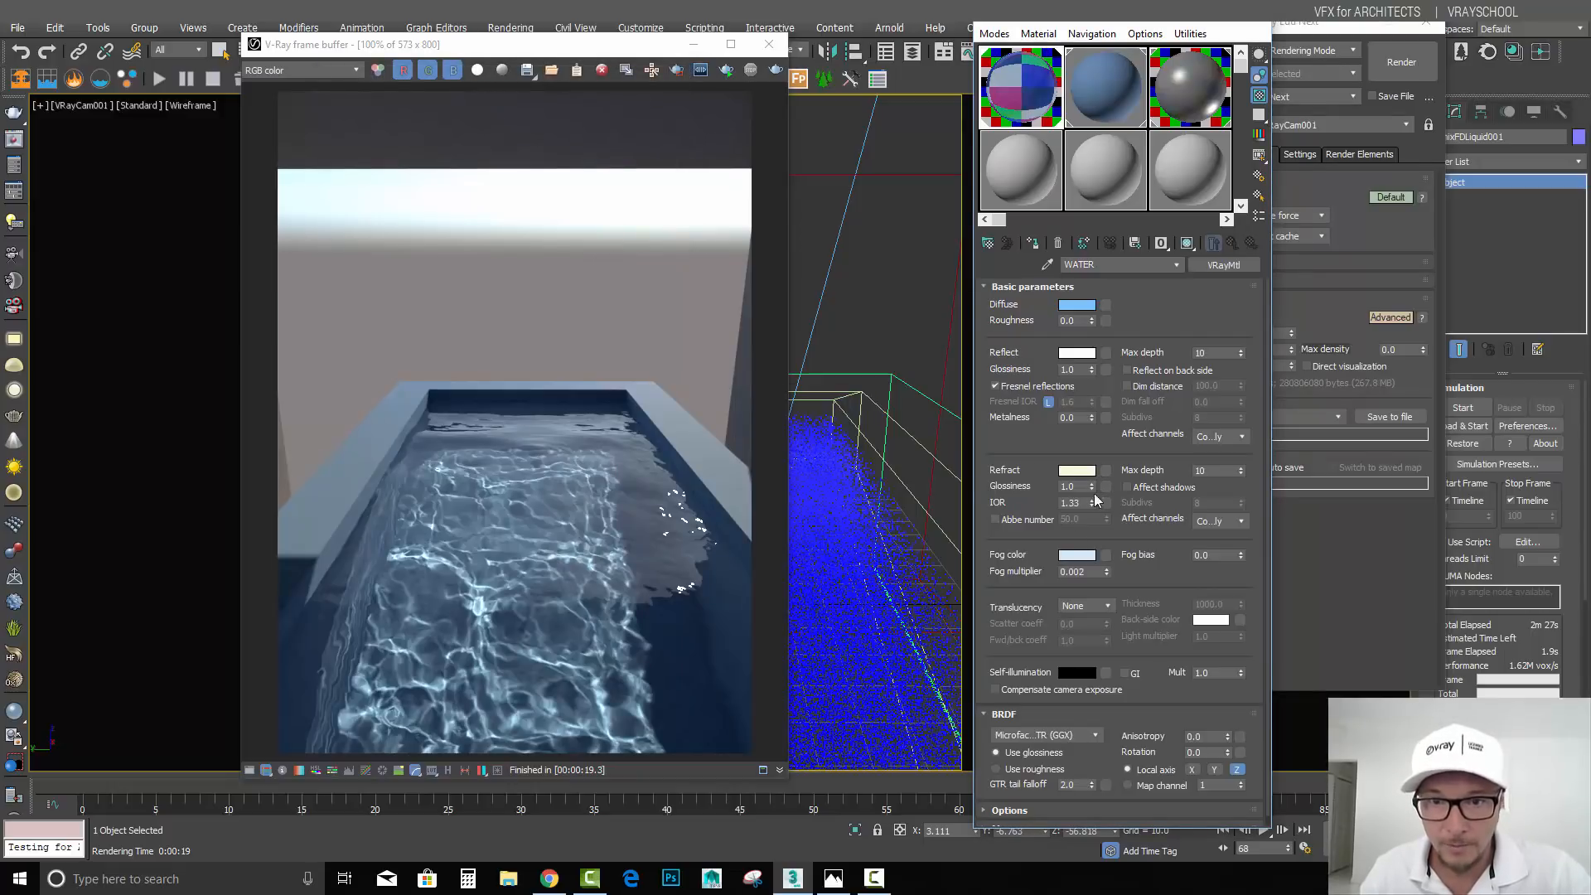
Step: Try a saturated cyan fog colour, RGB 0, 175, 240, on the WATER material in a test render and stop it
{"action": "left_click", "coordinate": [1076, 554]}
{"action": "left_click_drag", "start_coordinate": [490, 193], "coordinate": [407, 117]}
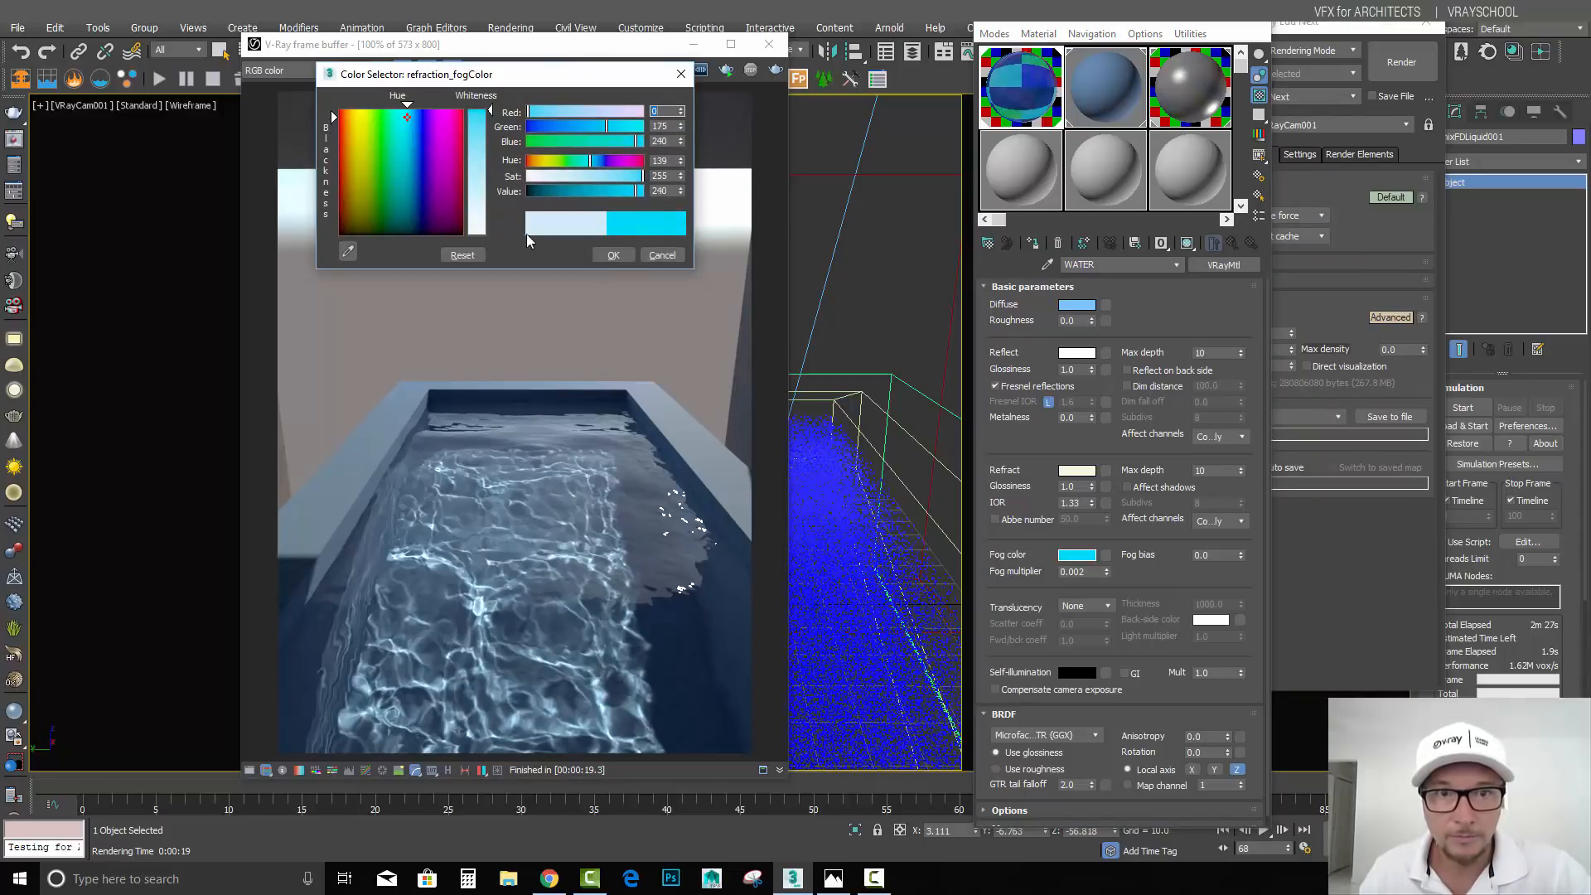
{"action": "left_click", "coordinate": [605, 259]}
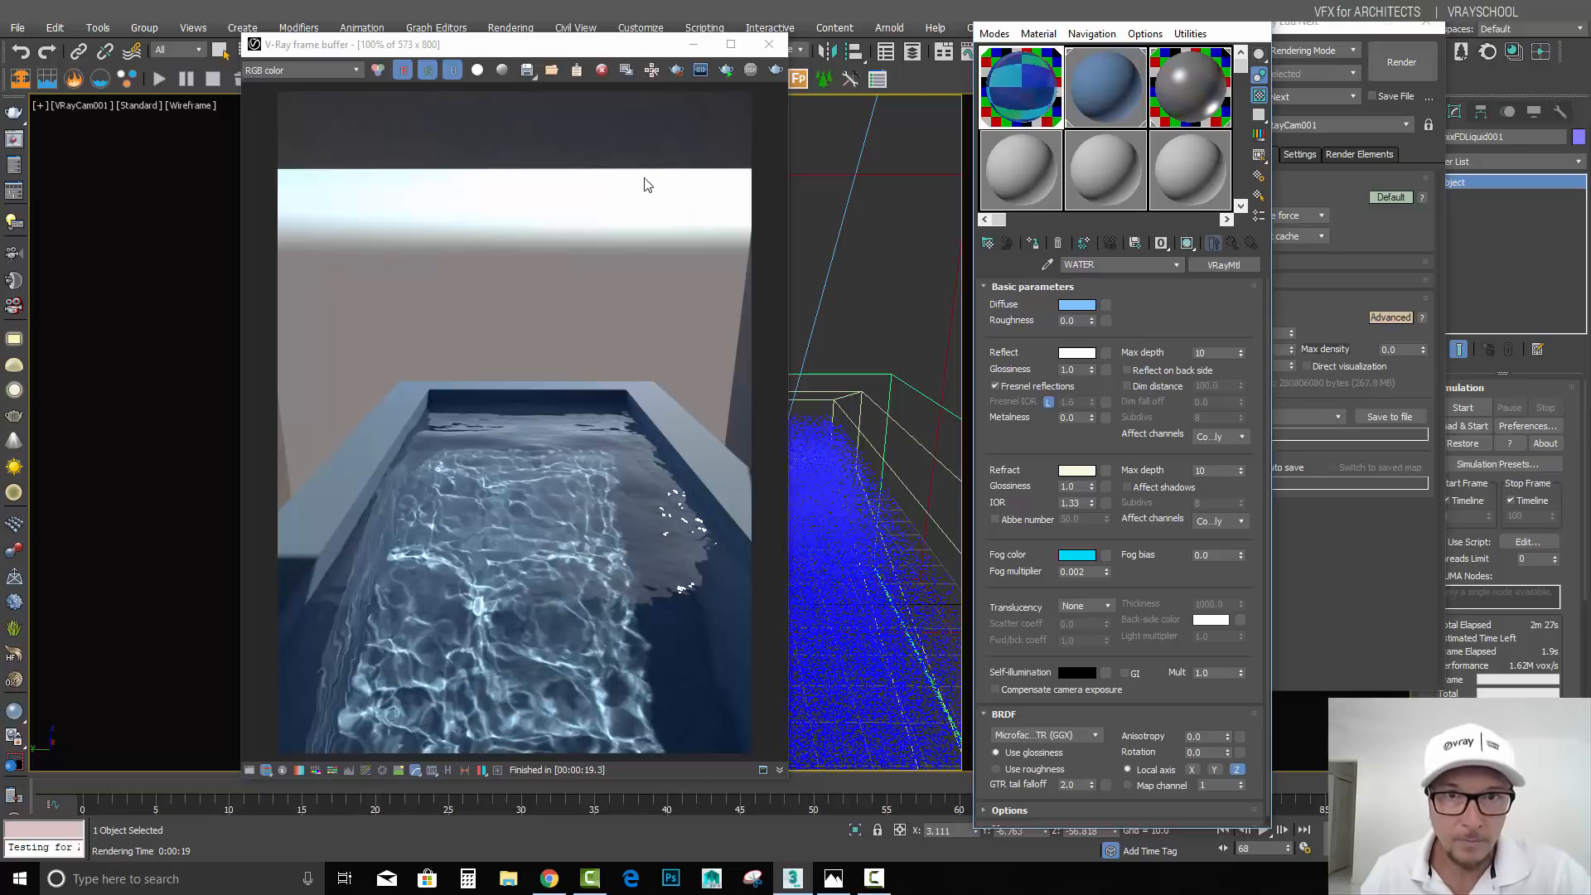
{"action": "left_click", "coordinate": [775, 72]}
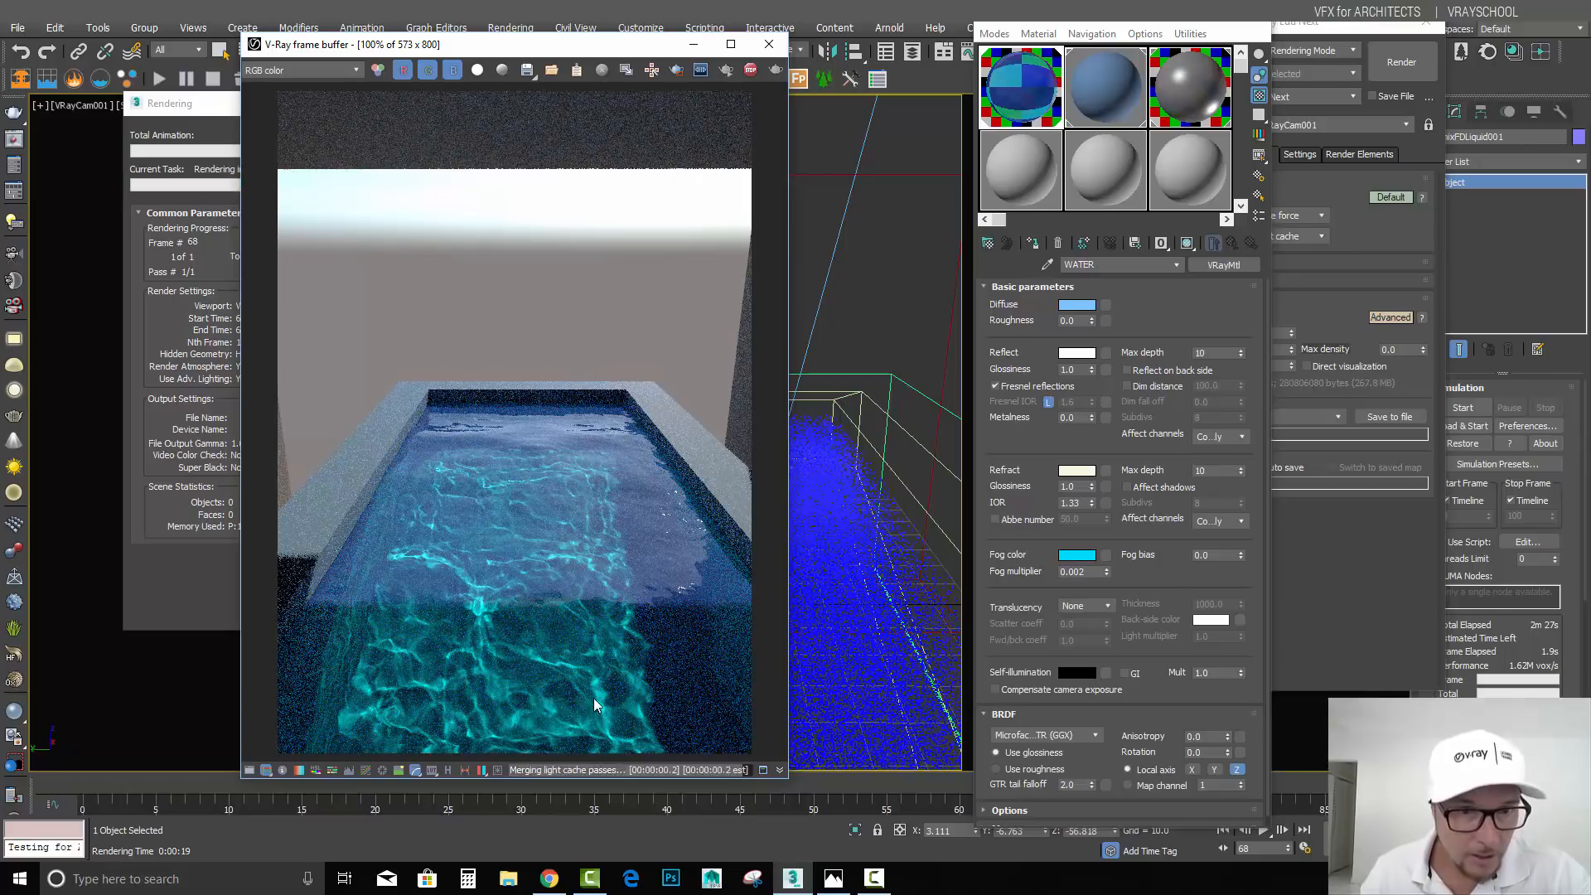
{"action": "left_click", "coordinate": [206, 116]}
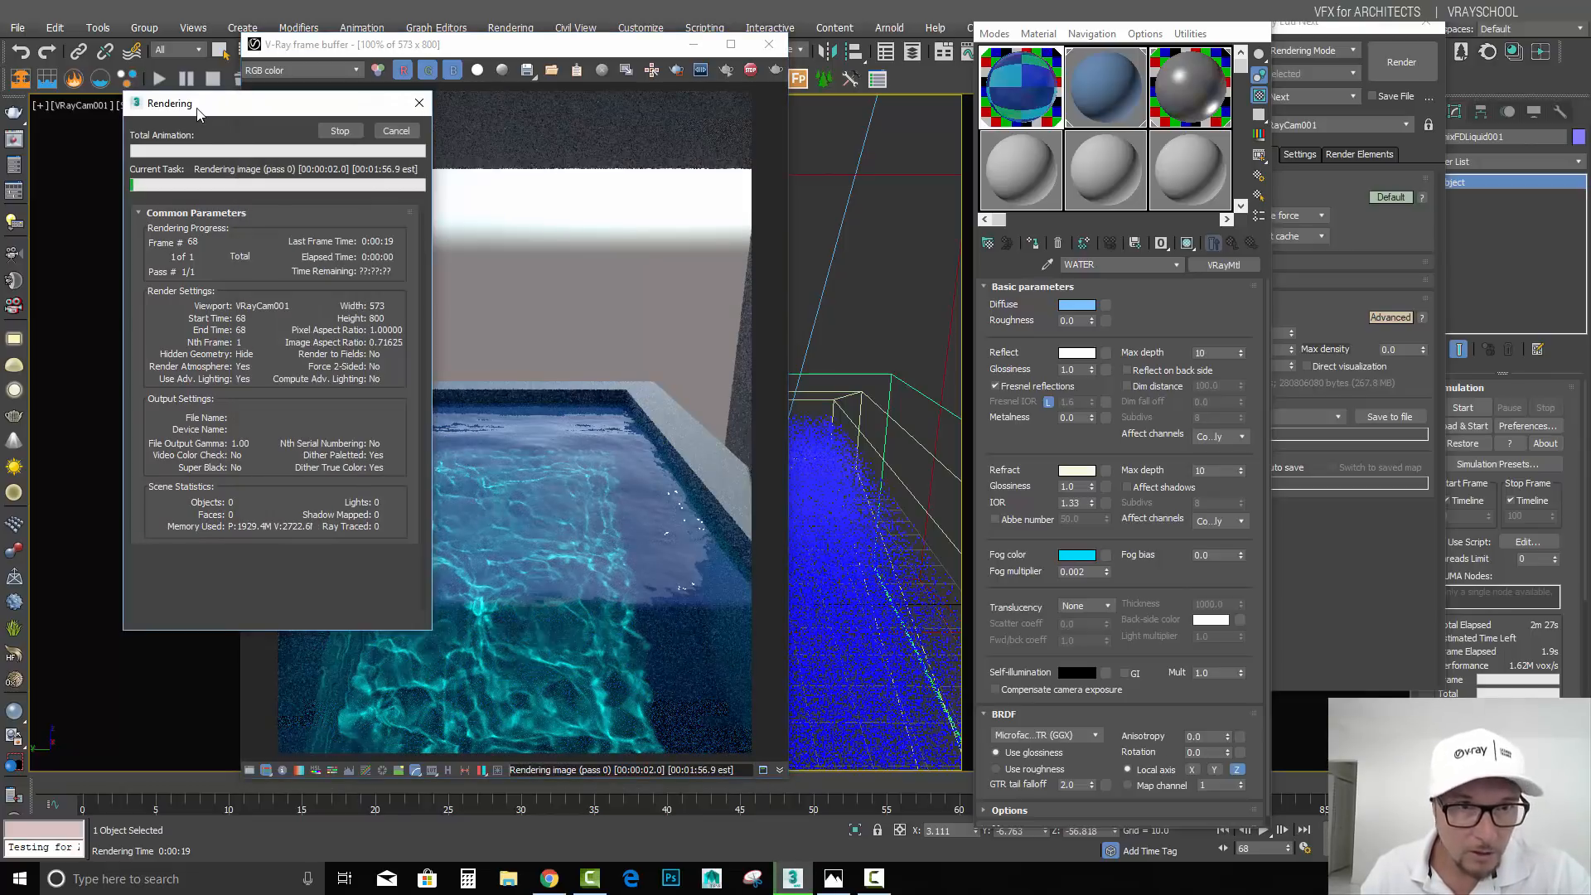
{"action": "left_click", "coordinate": [330, 134]}
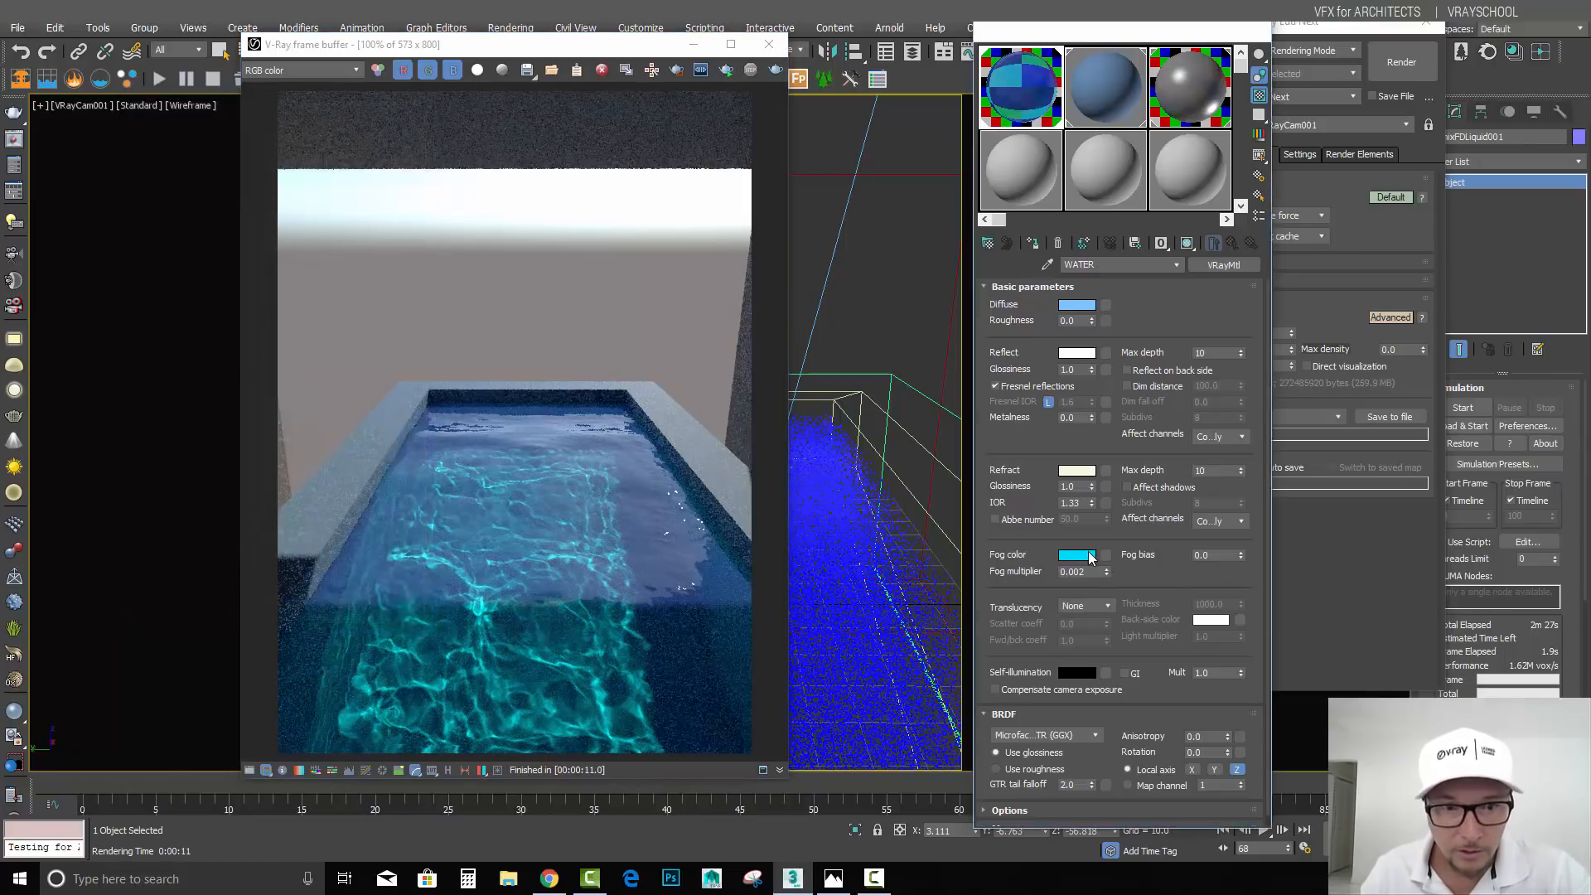
Step: Change the WATER material's fog colour to a softer, greener turquoise
{"action": "left_click", "coordinate": [1077, 555]}
{"action": "left_click_drag", "start_coordinate": [490, 110], "coordinate": [491, 118]}
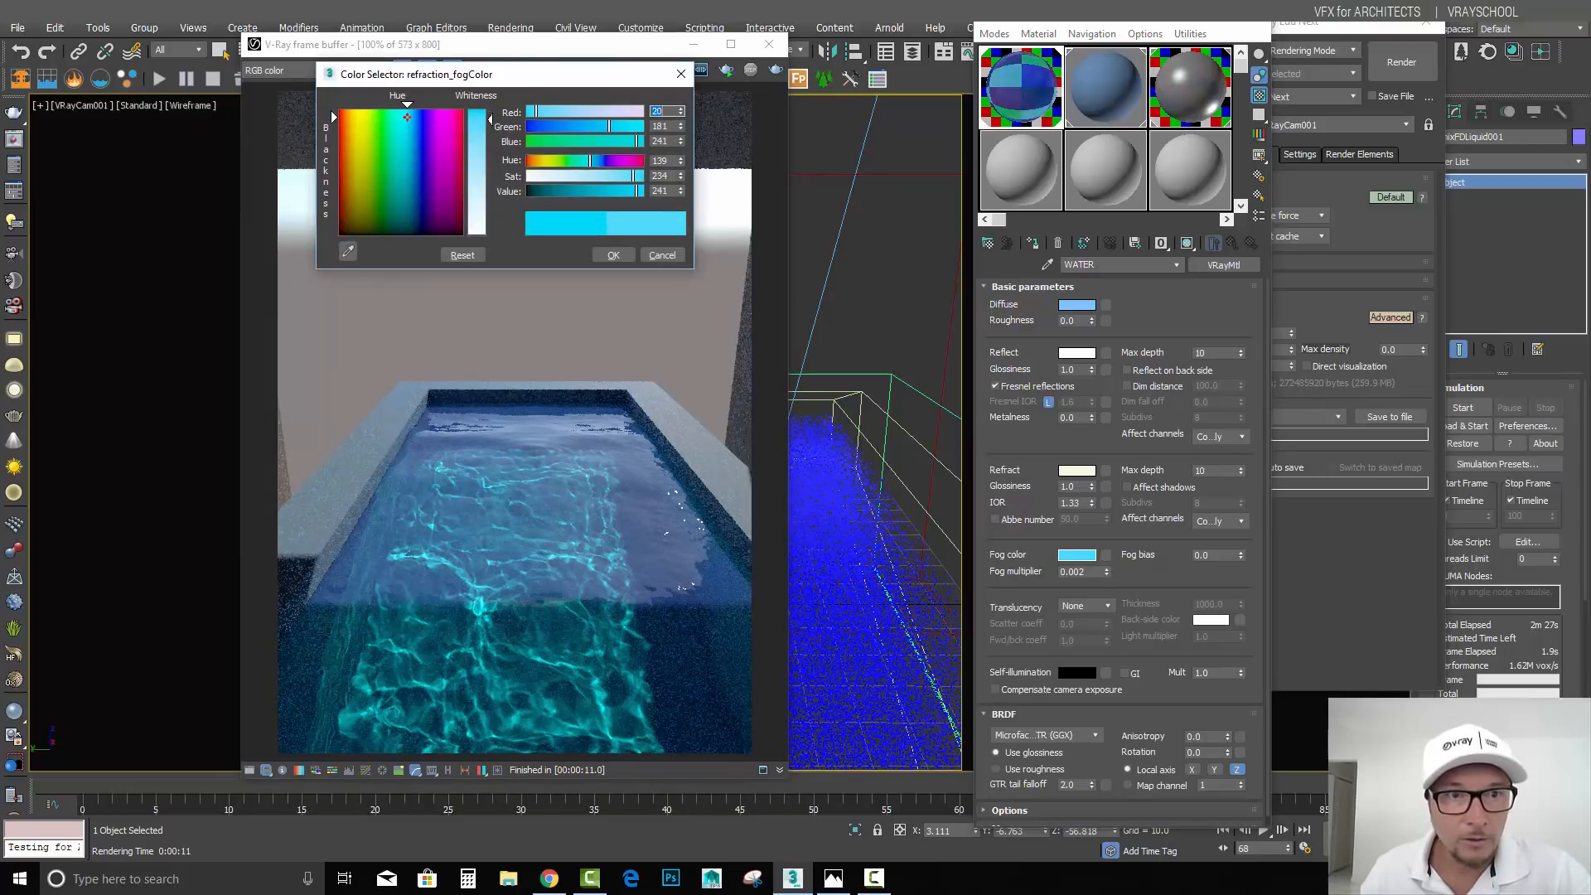
{"action": "left_click_drag", "start_coordinate": [406, 150], "coordinate": [399, 147]}
{"action": "left_click", "coordinate": [626, 259]}
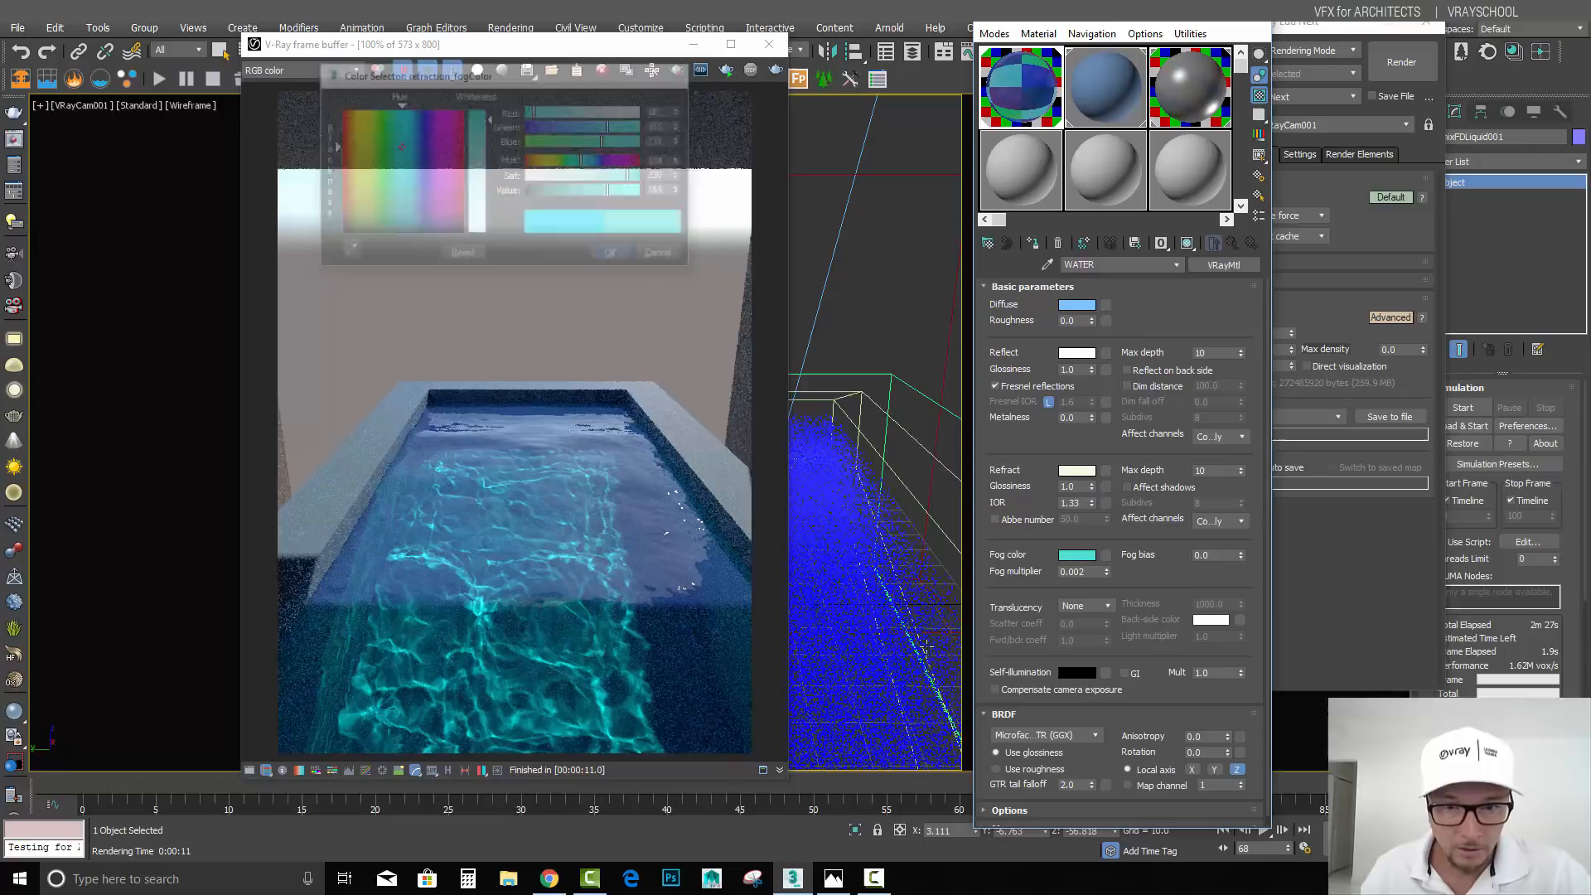
Step: Check the water colour against the reference pool photo, then test-render the turquoise water and stop the render
{"action": "left_click", "coordinate": [834, 878]}
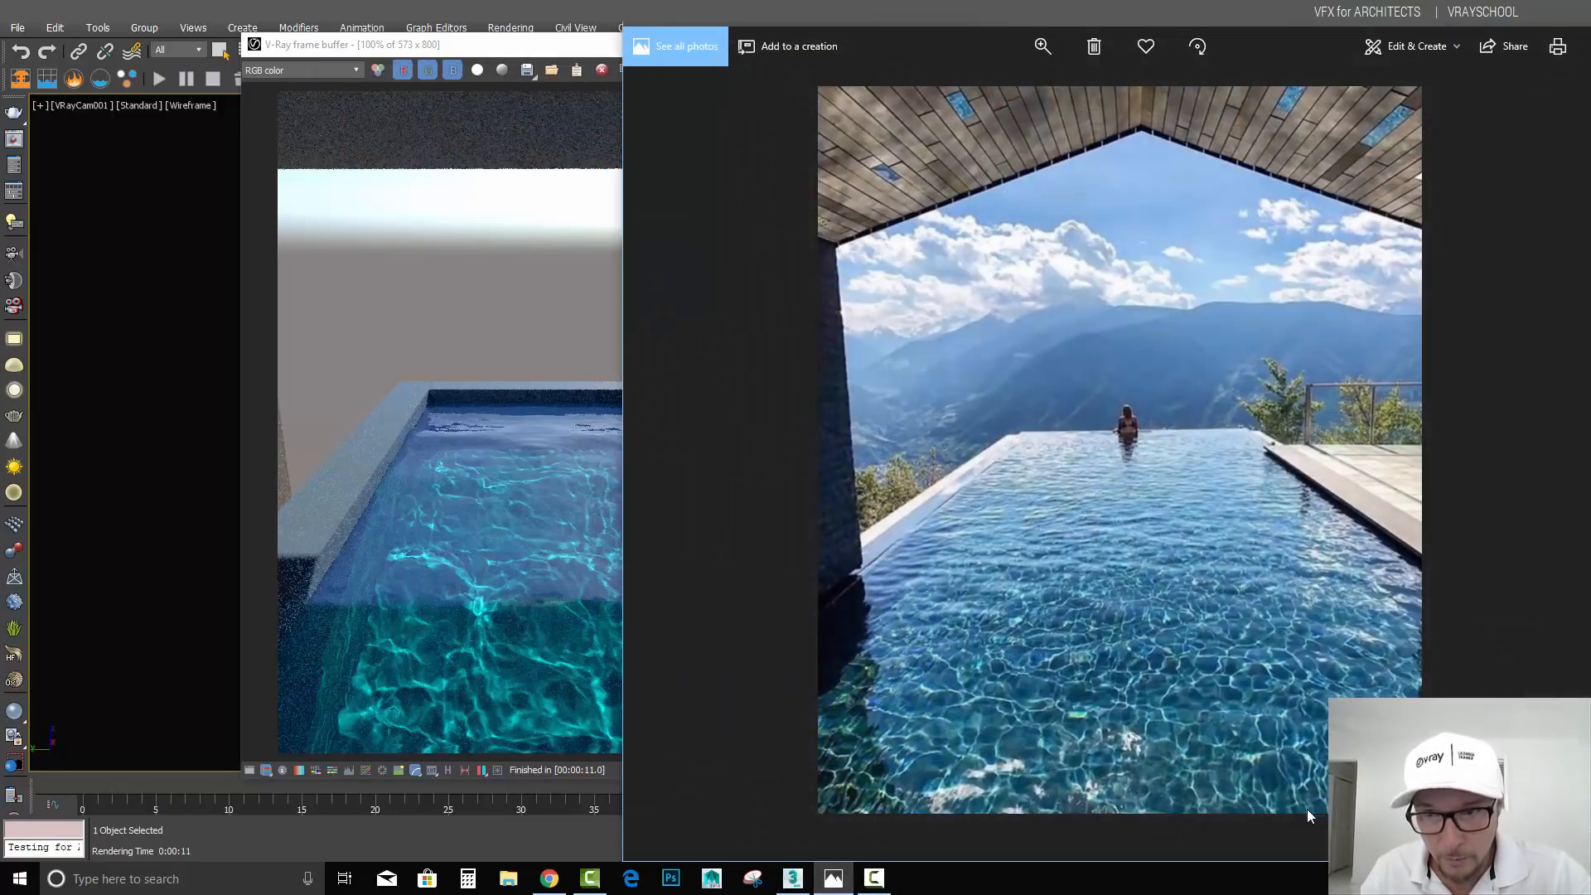
{"action": "left_click", "coordinate": [1491, 37]}
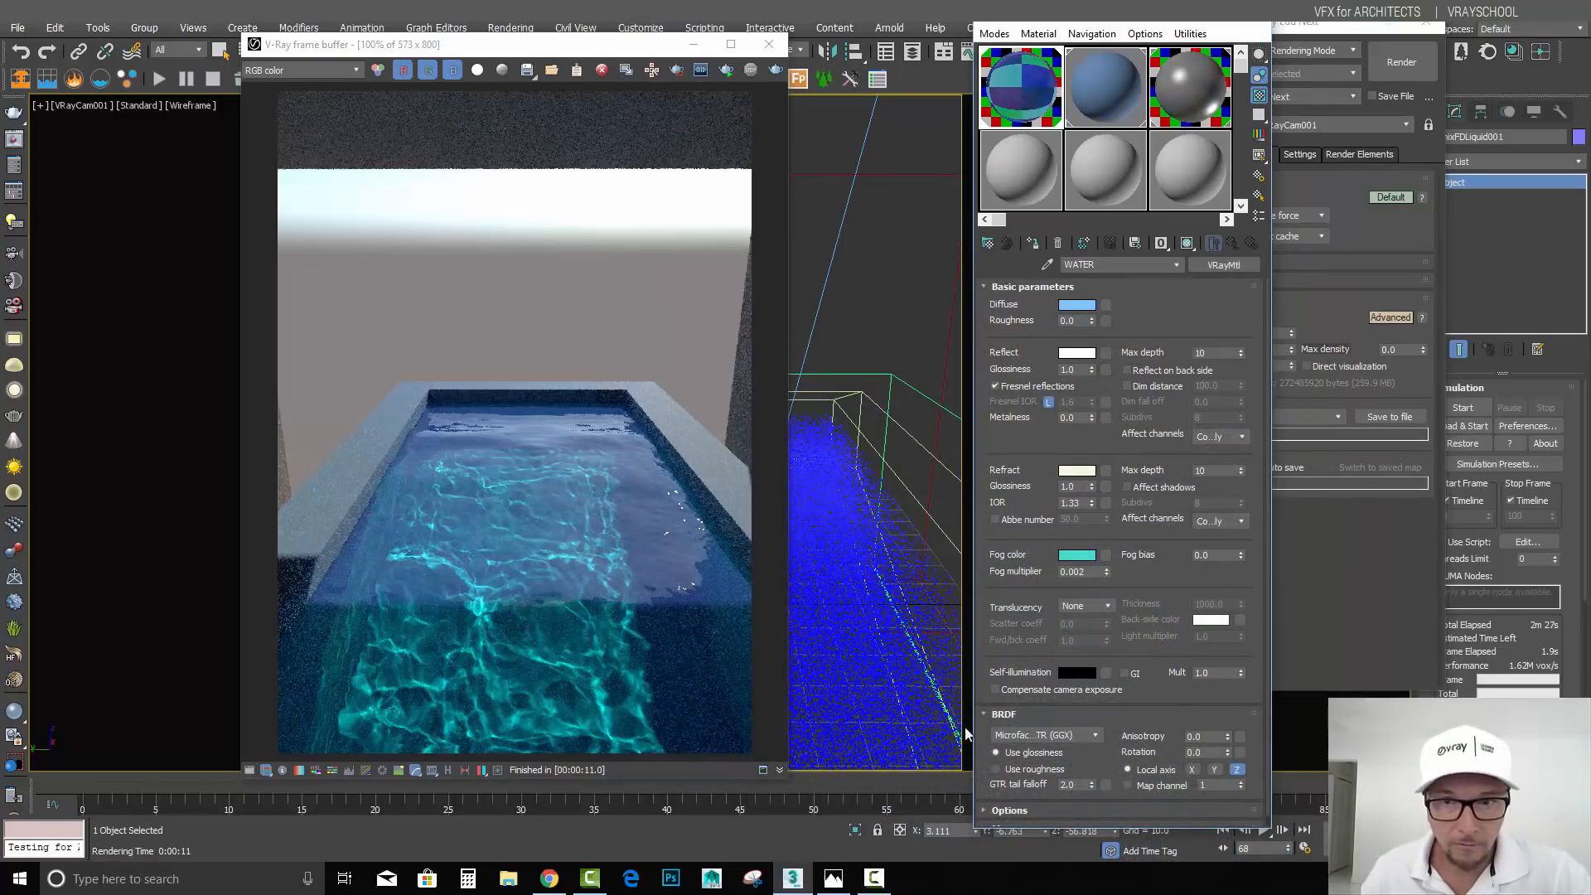
{"action": "left_click", "coordinate": [775, 70]}
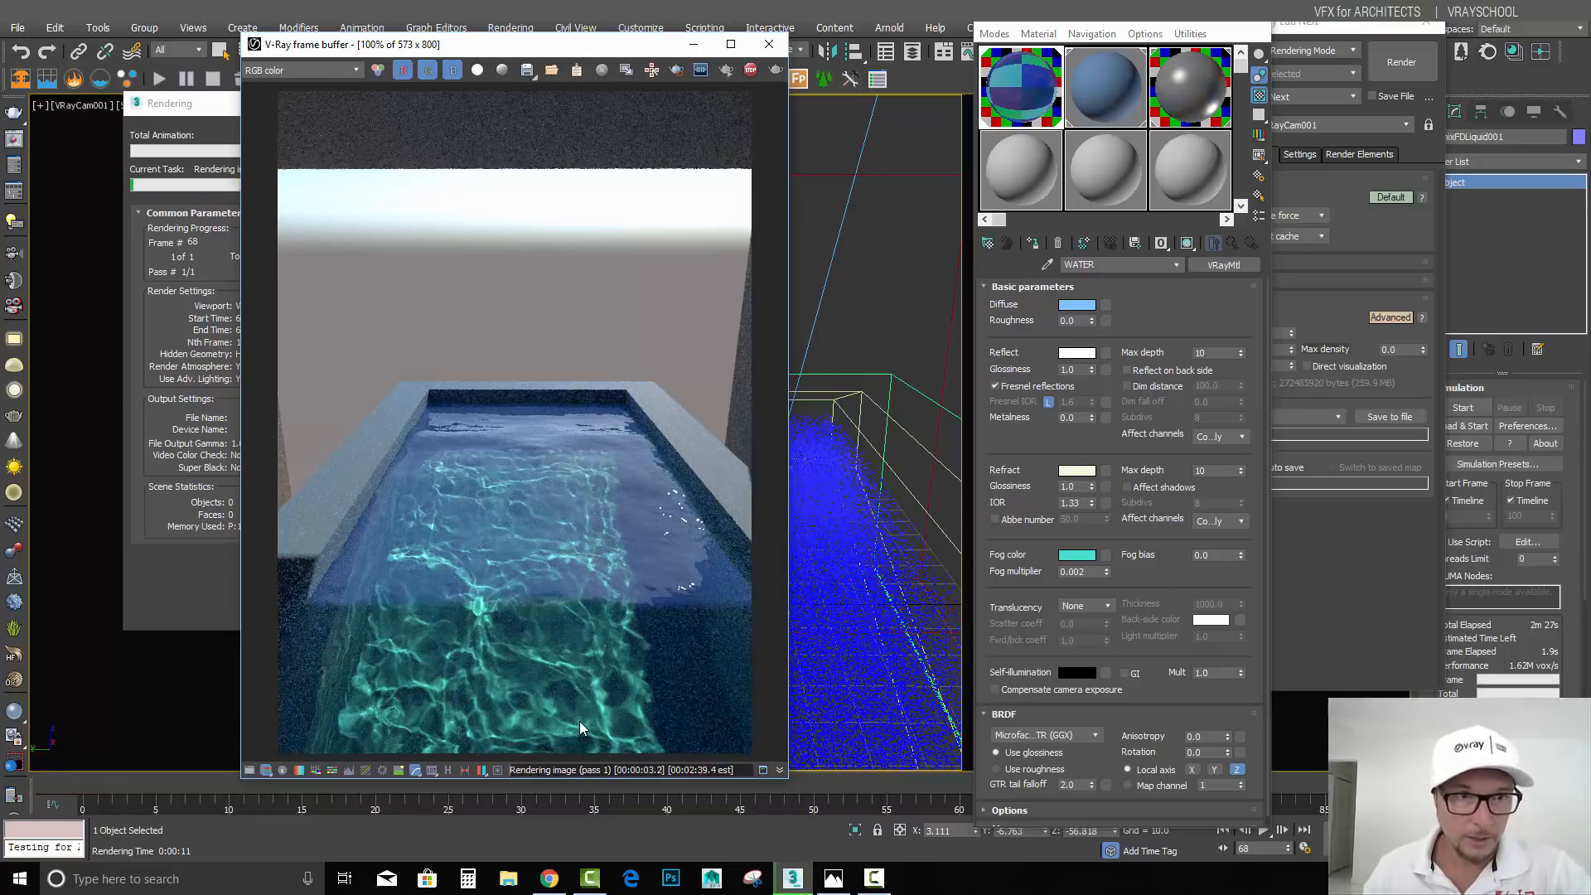
{"action": "left_click", "coordinate": [194, 104]}
{"action": "left_click", "coordinate": [341, 132]}
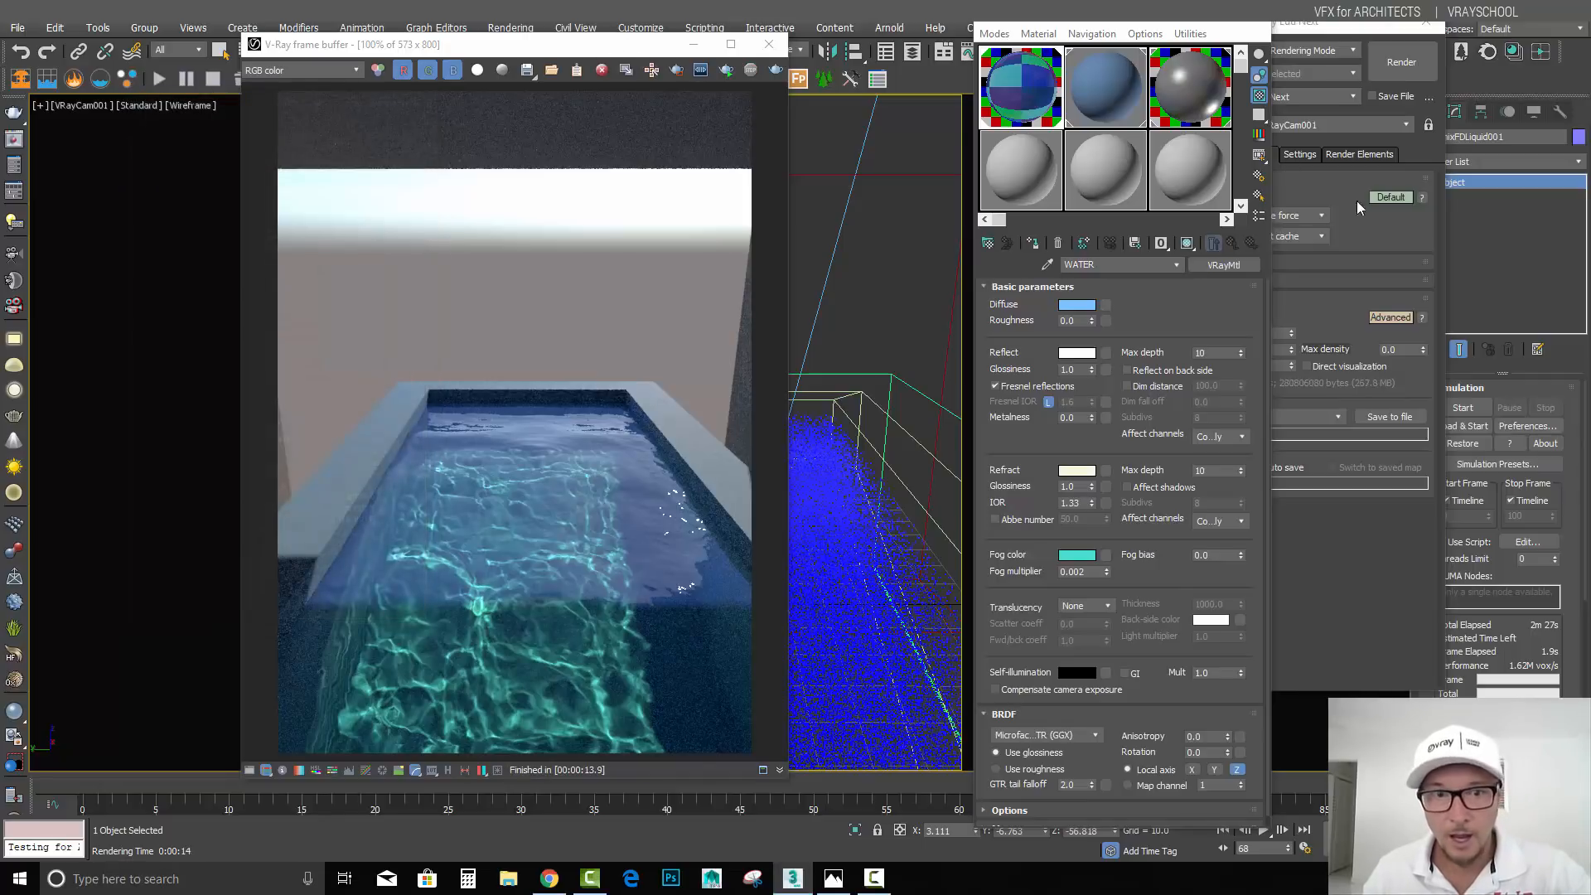
Step: Set the caustic subdivs of VRaySun001 to 5000 in its V-Ray light properties
{"action": "left_click", "coordinate": [845, 213]}
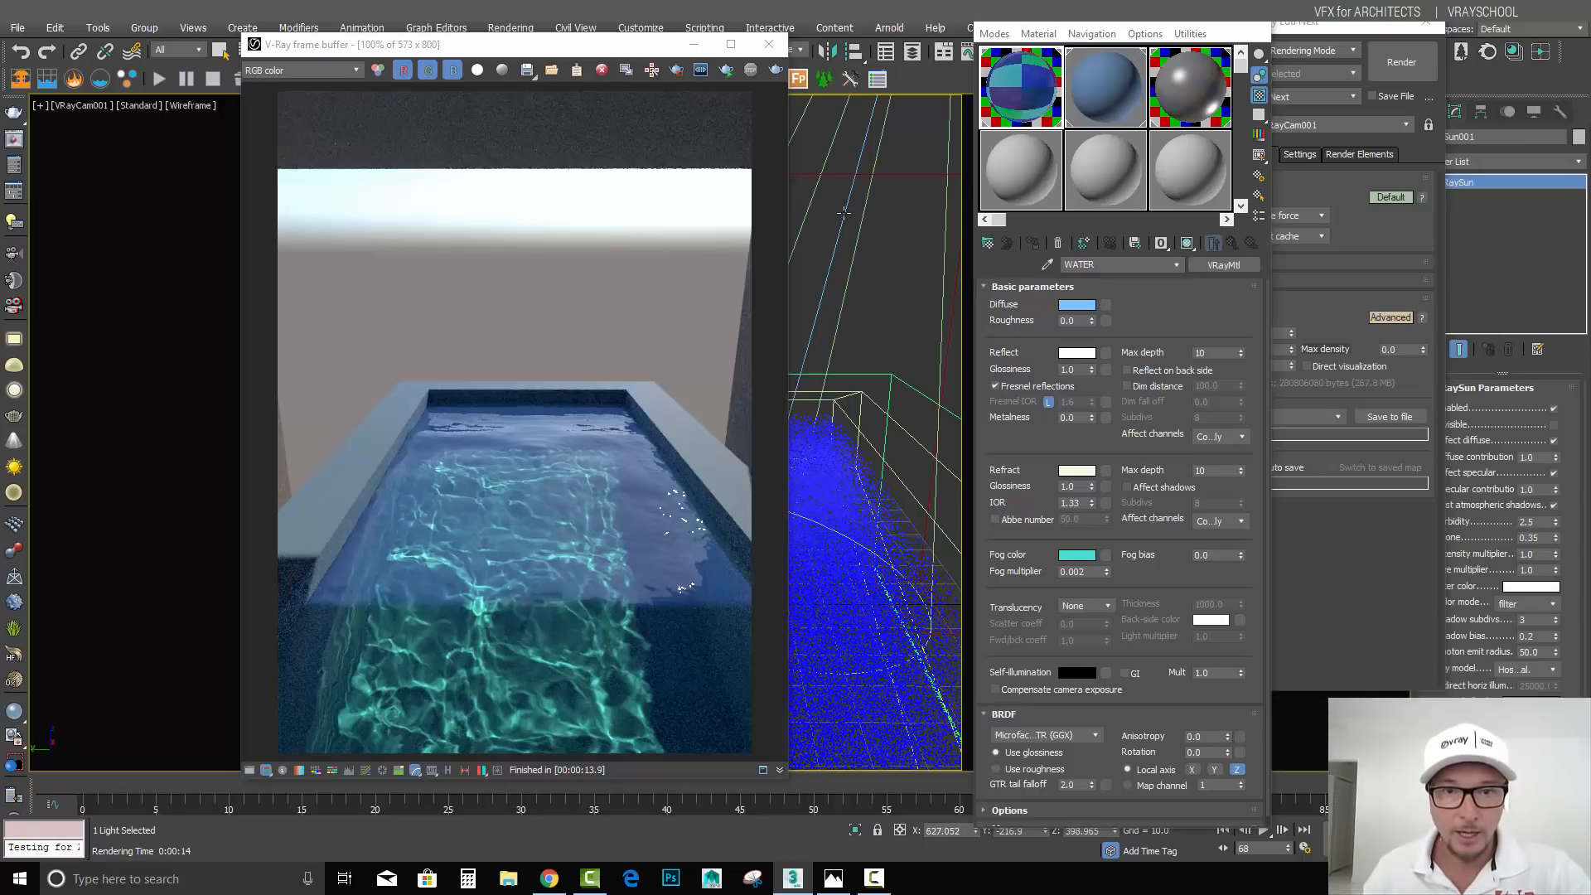
{"action": "right_click", "coordinate": [844, 213]}
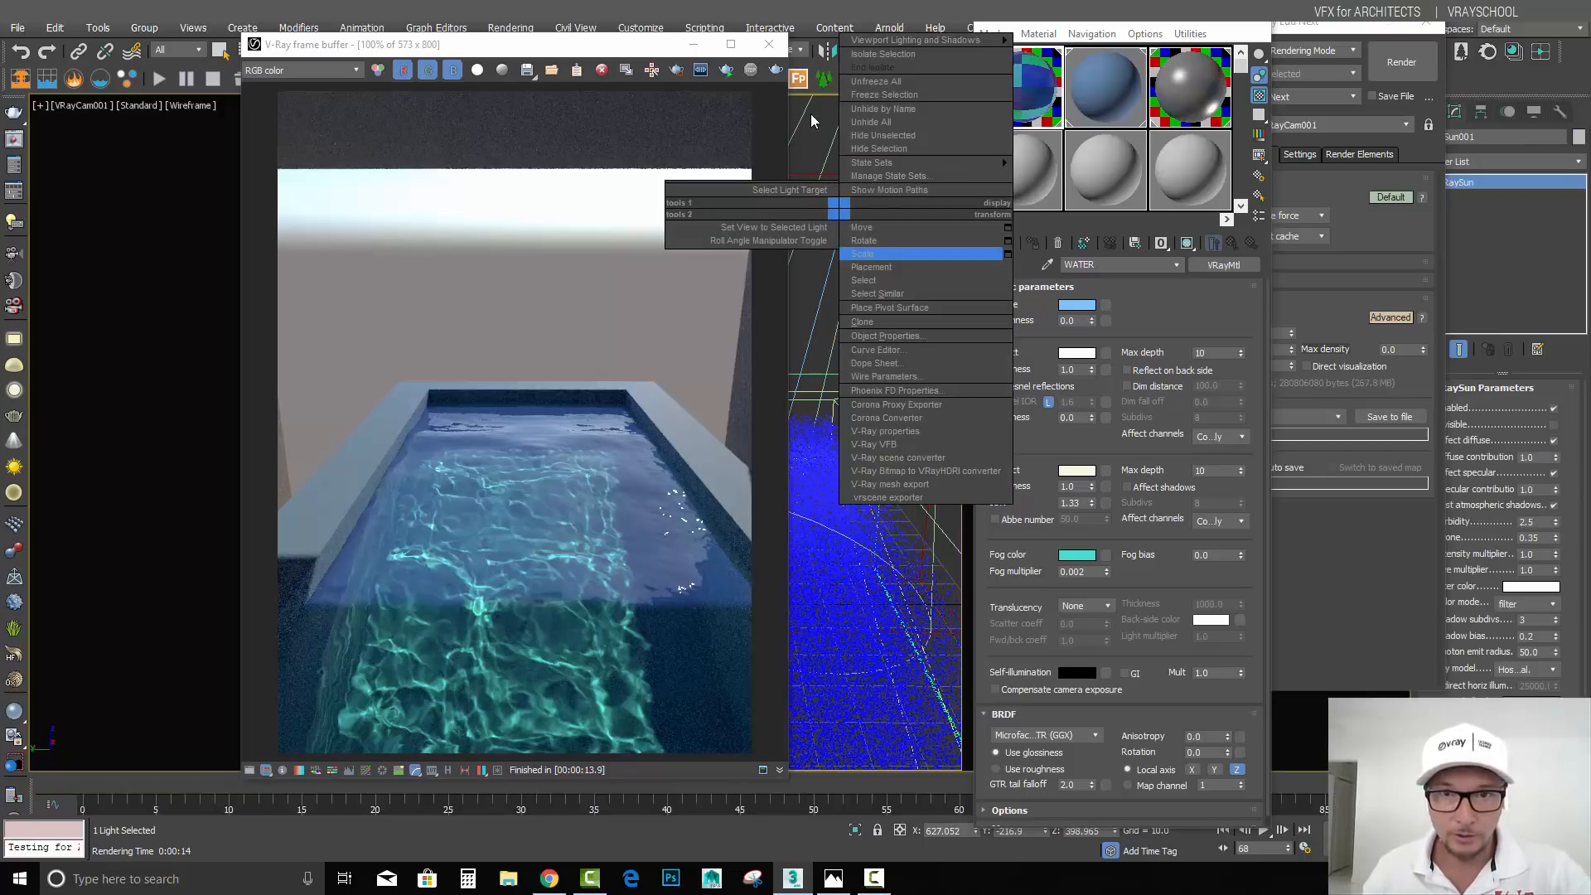
{"action": "left_click", "coordinate": [811, 115]}
{"action": "right_click", "coordinate": [846, 202]}
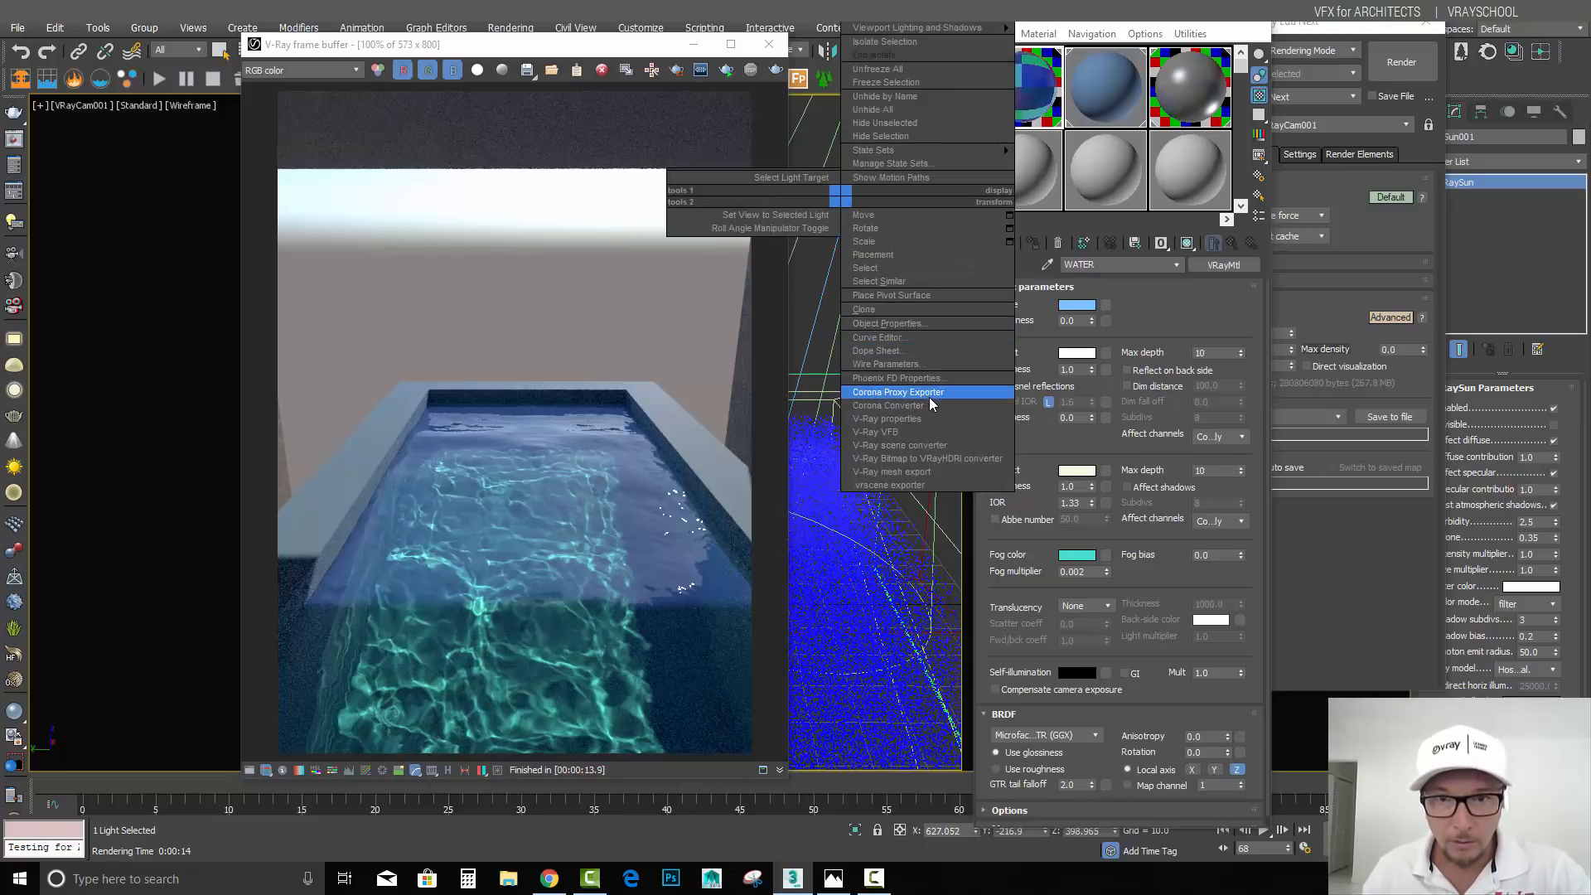
{"action": "left_click", "coordinate": [929, 418]}
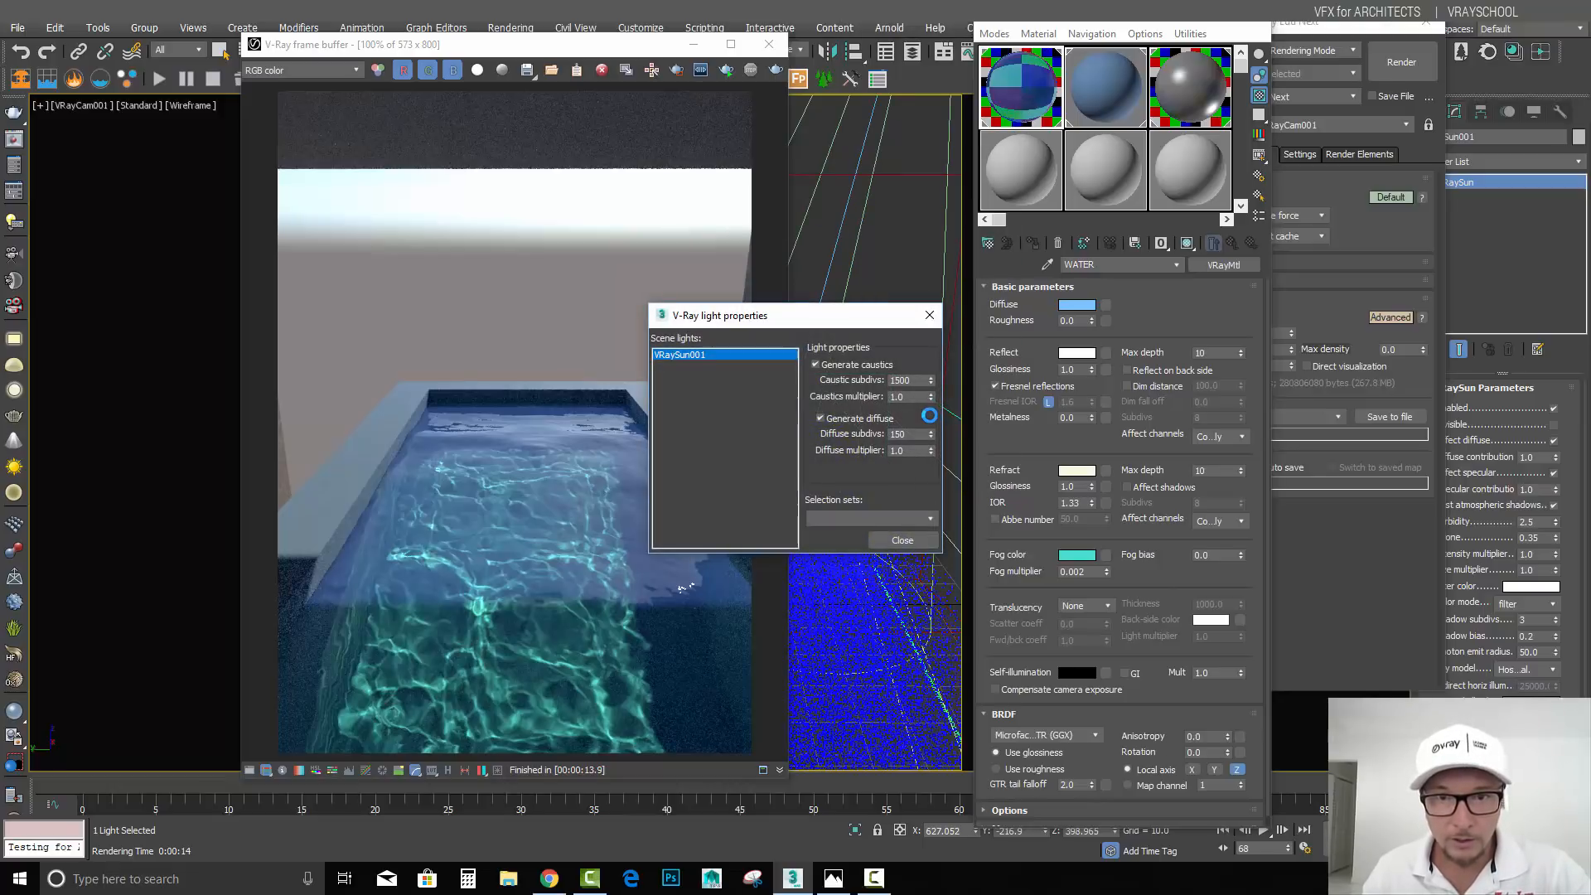
{"action": "left_click", "coordinate": [891, 380]}
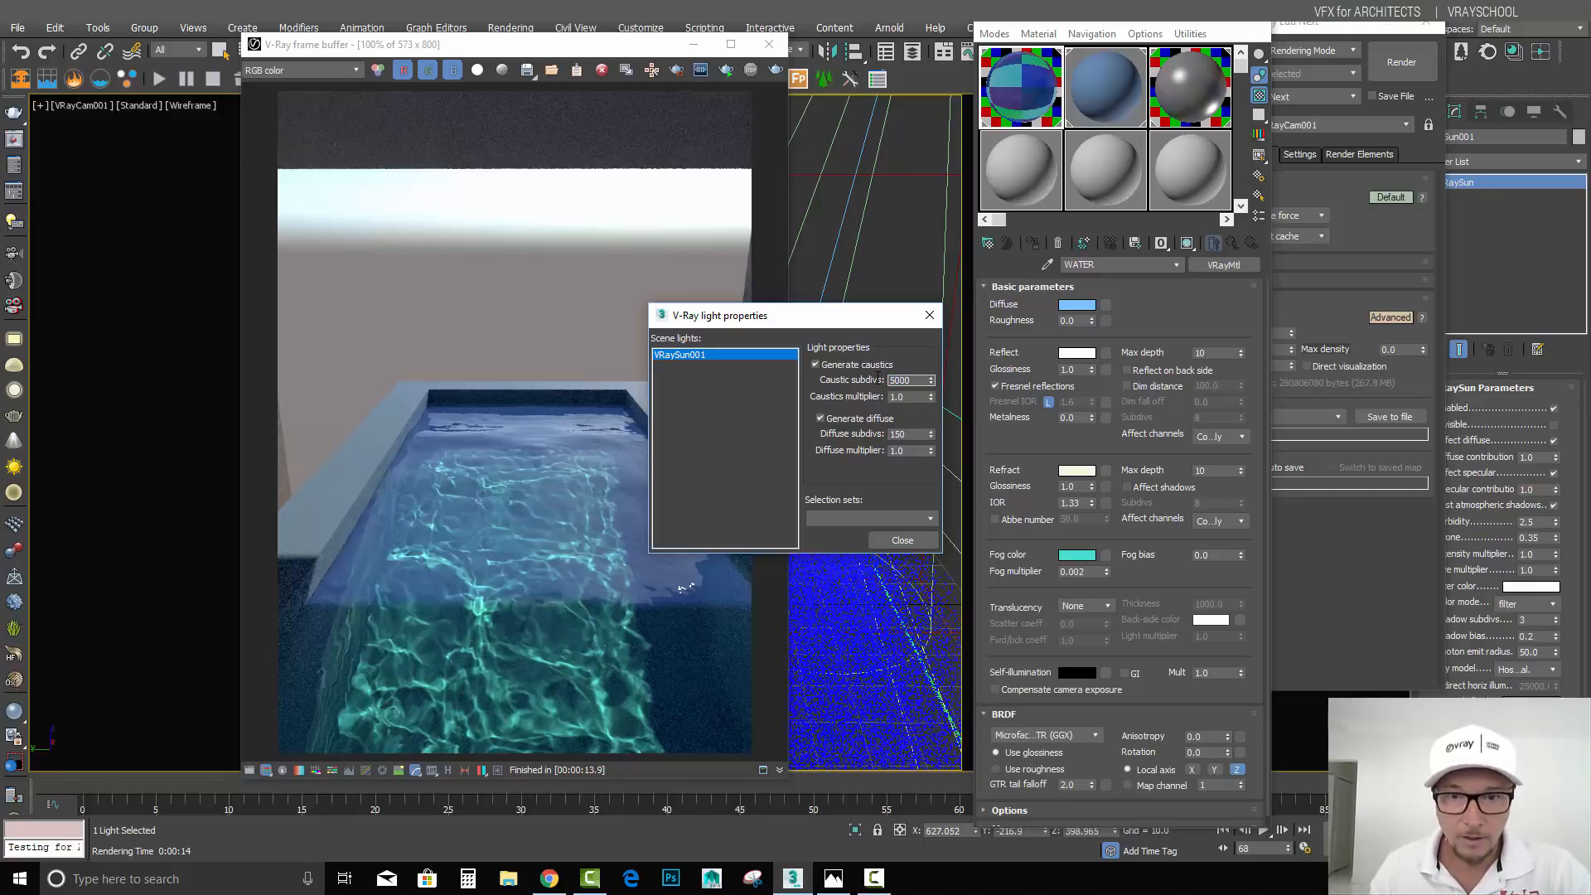
{"action": "left_click", "coordinate": [899, 541]}
Step: Render the camera view with the finer sun caustics, inspect the water and stop the render
{"action": "left_click", "coordinate": [776, 68]}
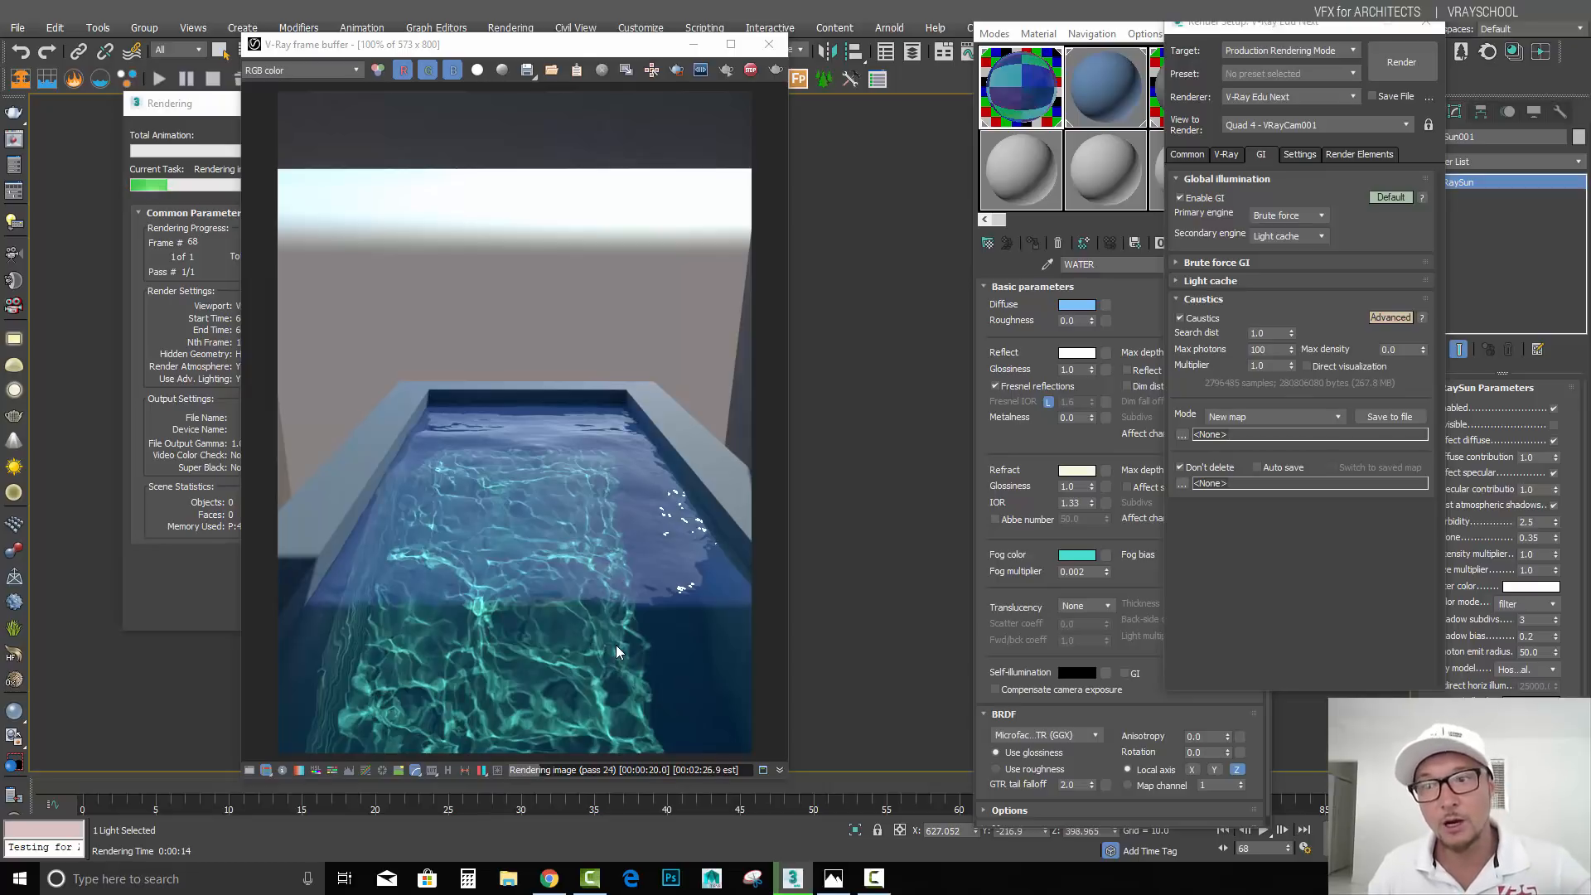
{"action": "left_click_drag", "start_coordinate": [531, 54], "coordinate": [647, 51]}
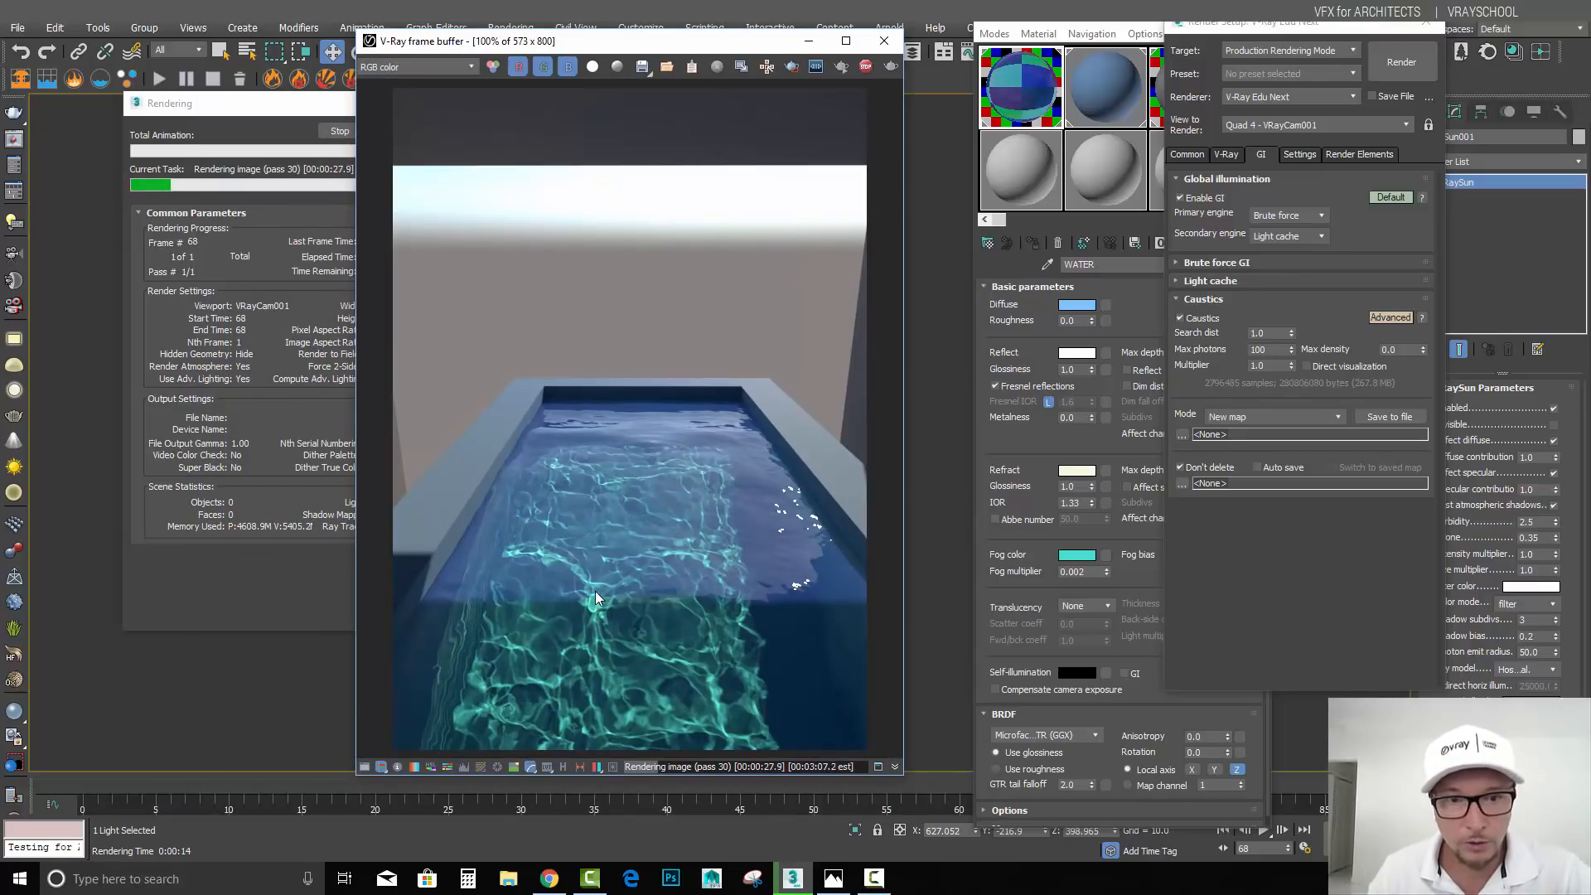
{"action": "left_click", "coordinate": [321, 106]}
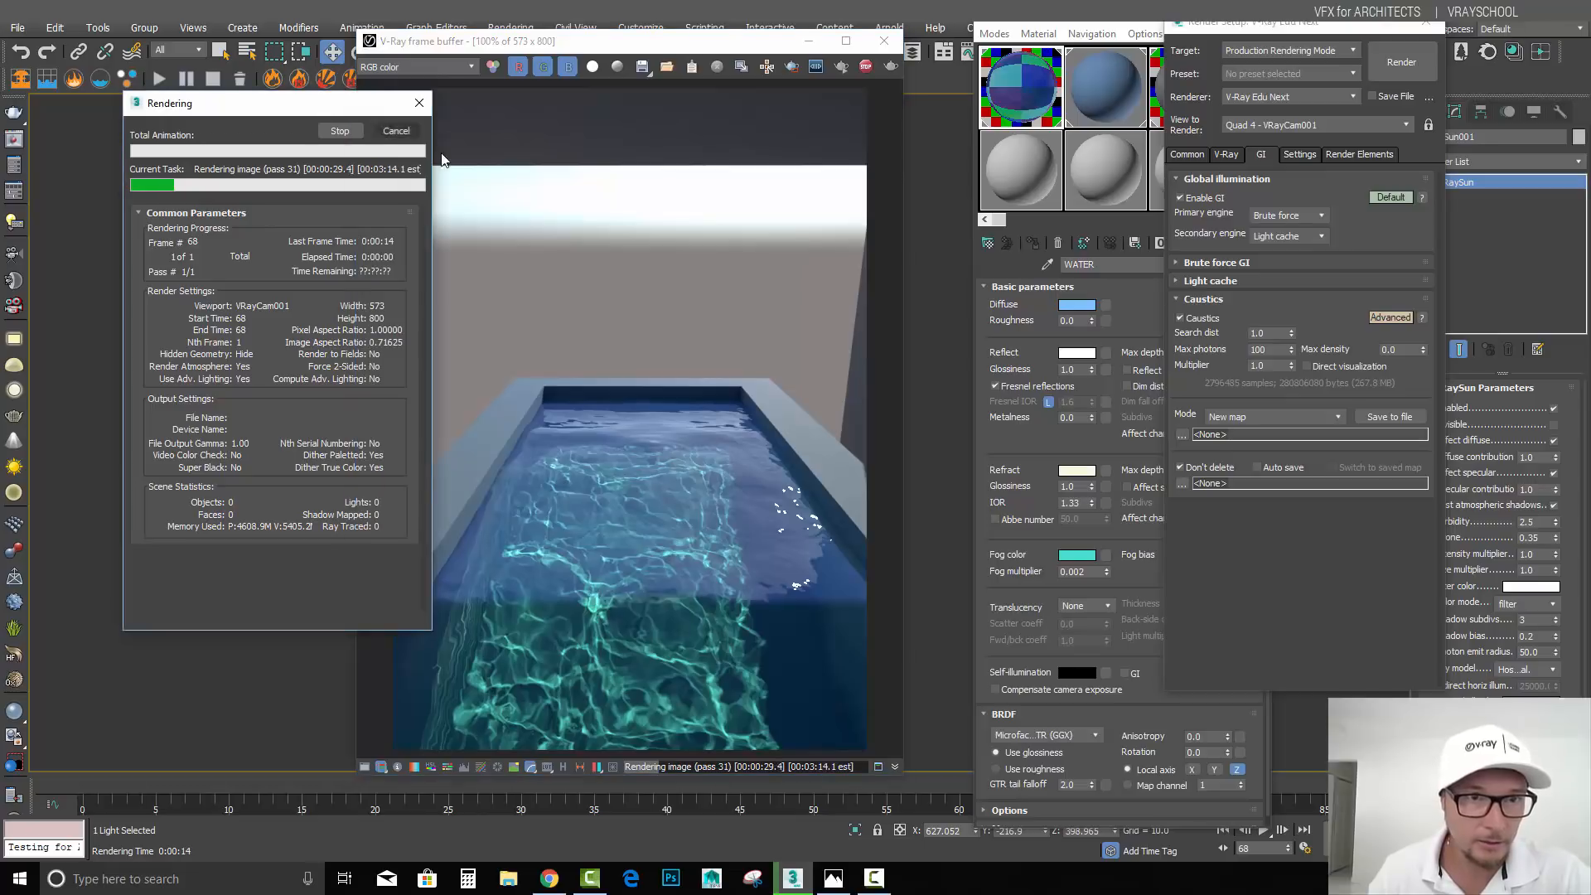
{"action": "left_click", "coordinate": [343, 132]}
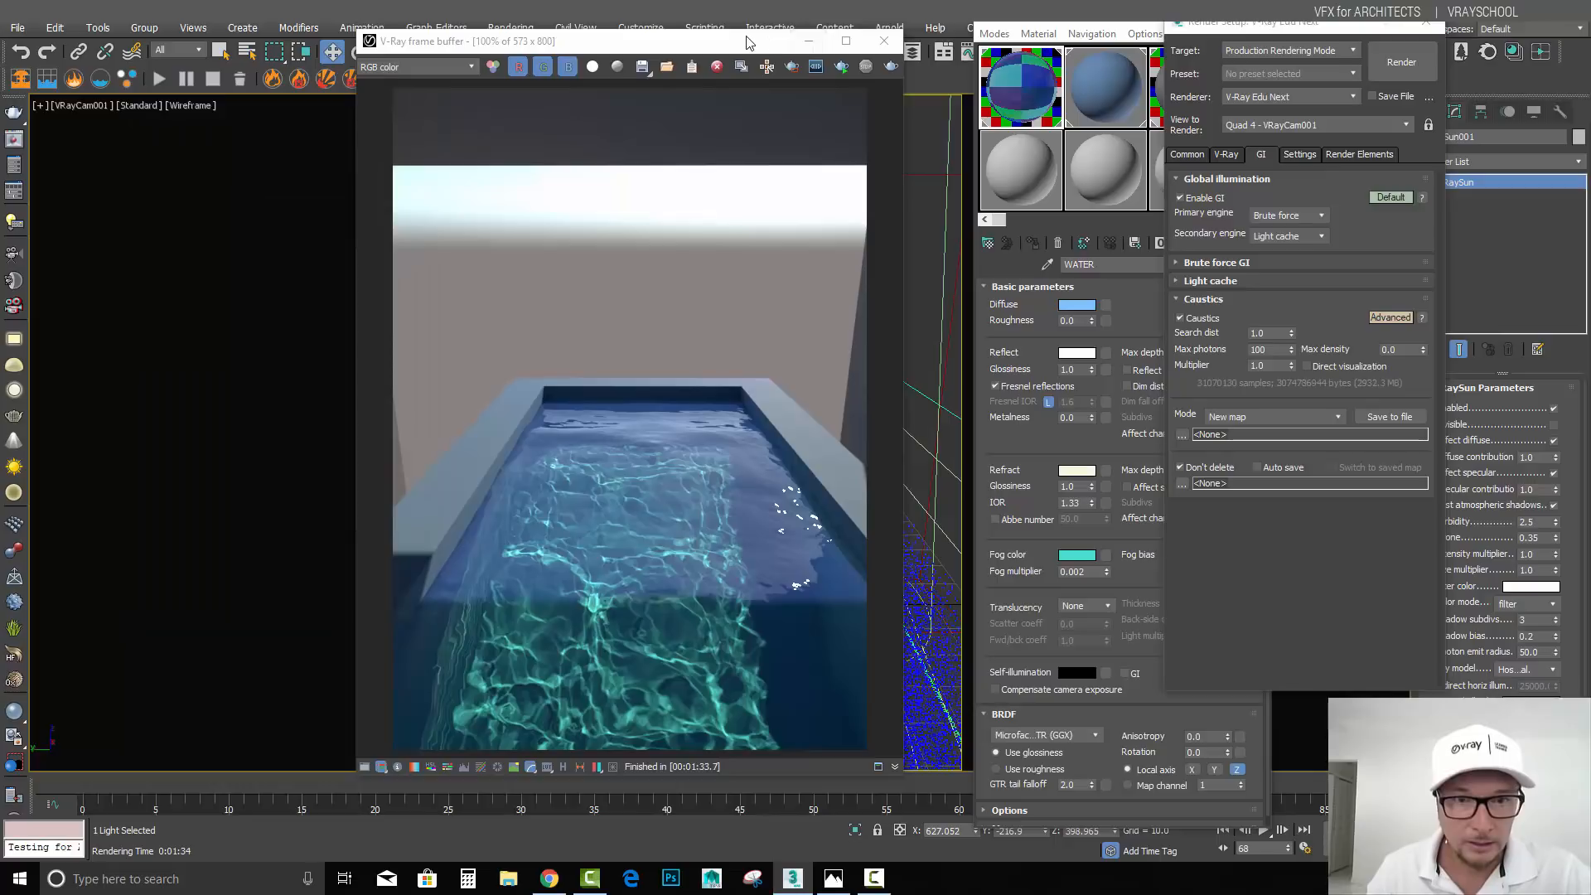
Step: Select the Phoenix FD liquid simulator, minimize Render Setup and arrange the frame buffer beside the Material Editor to reach the simulation settings
{"action": "left_click_drag", "start_coordinate": [734, 47], "coordinate": [480, 65]}
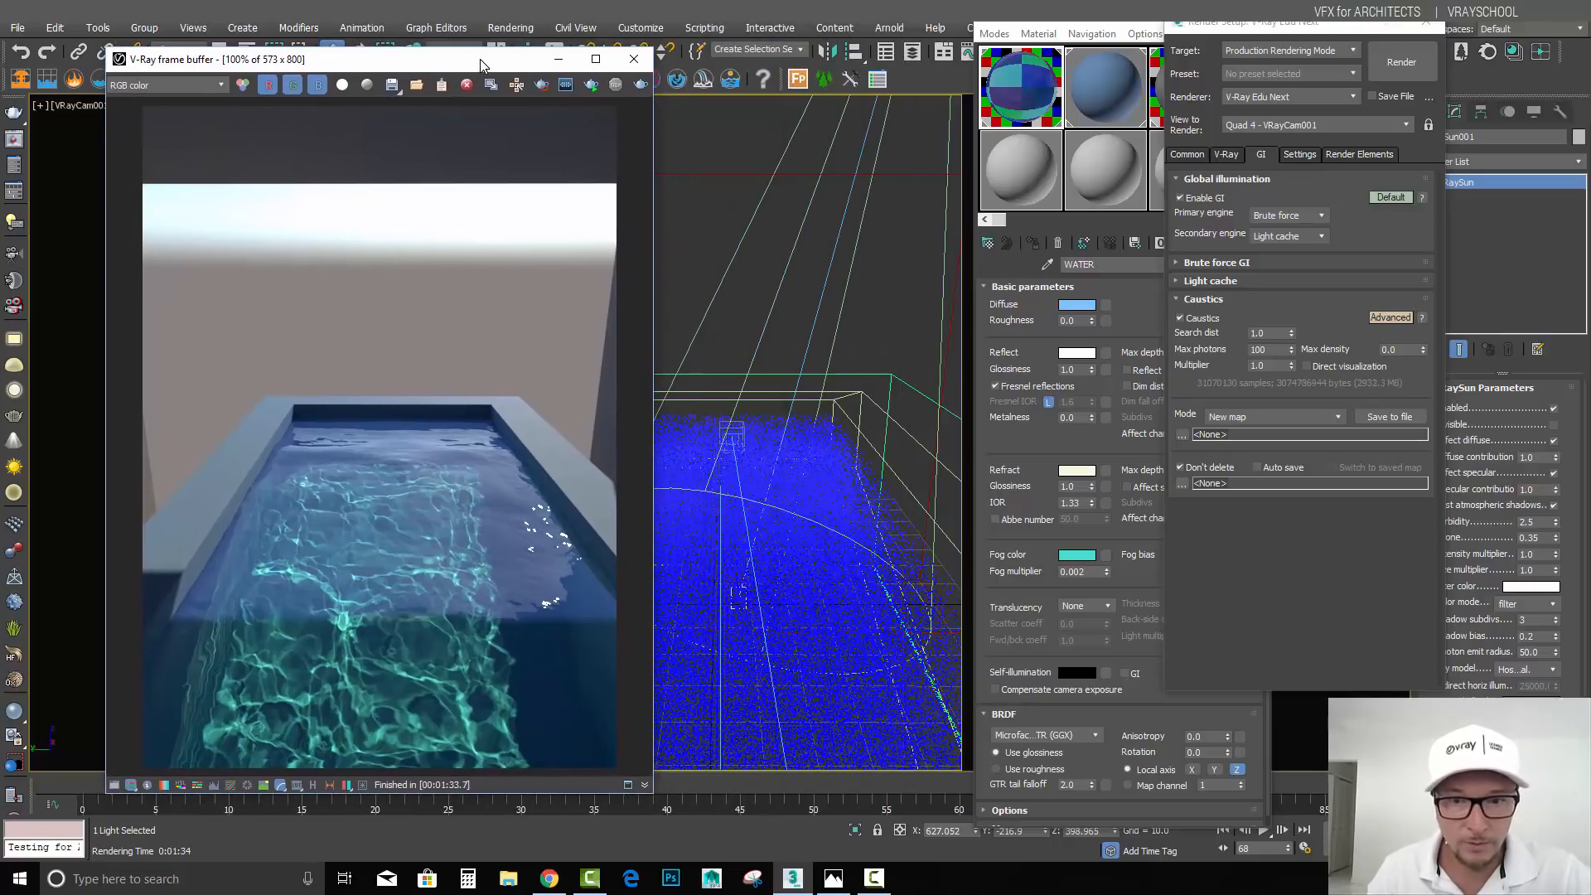
{"action": "left_click_drag", "start_coordinate": [1022, 20], "coordinate": [1287, 48]}
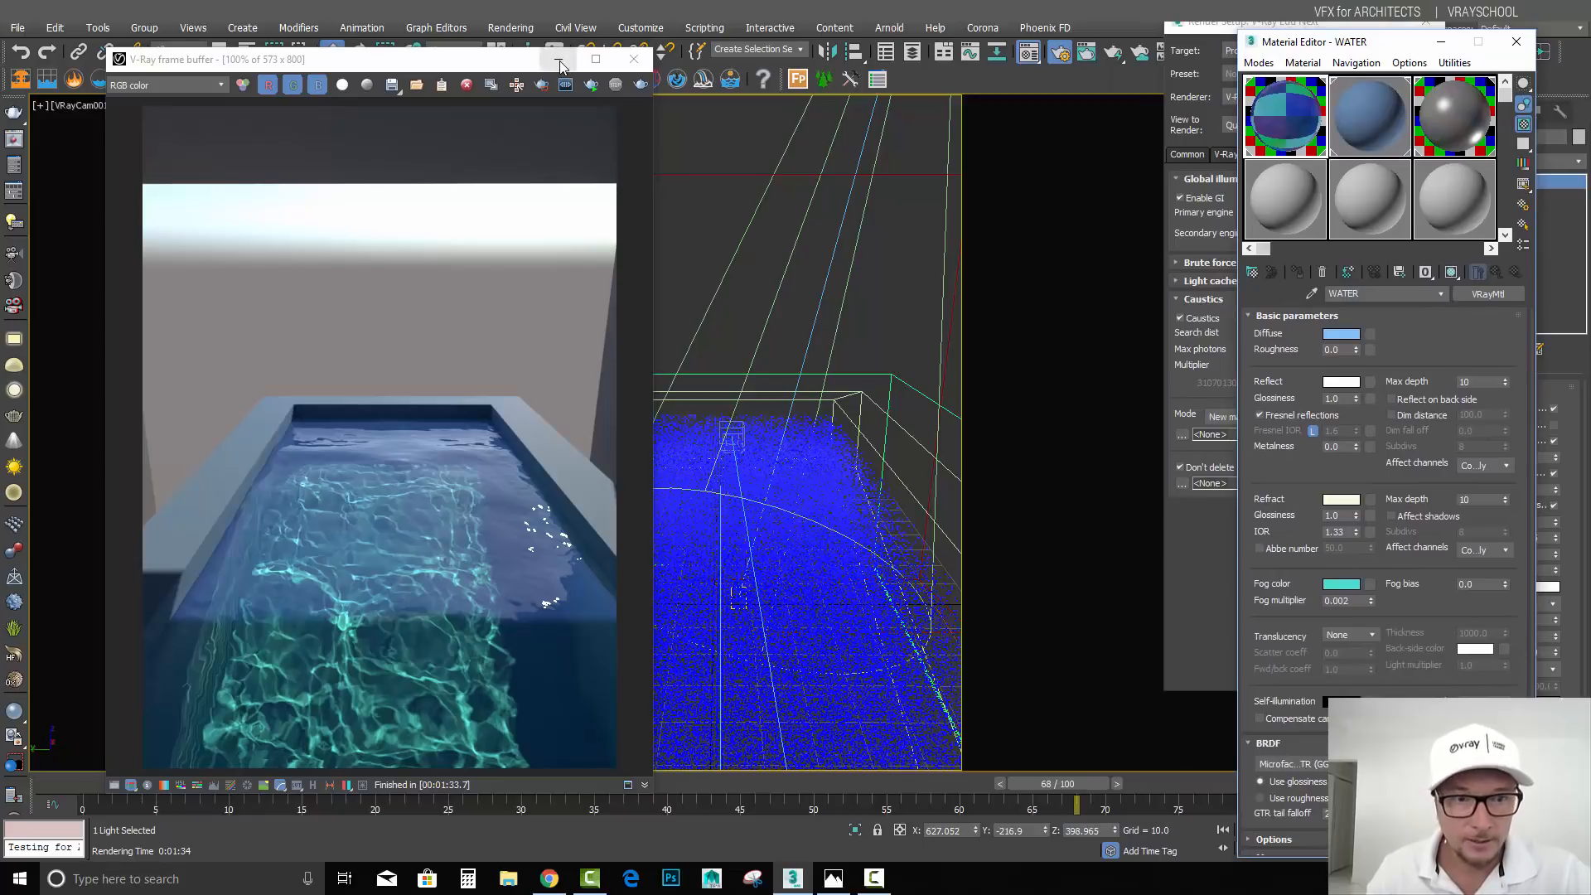
{"action": "left_click_drag", "start_coordinate": [467, 66], "coordinate": [508, 31]}
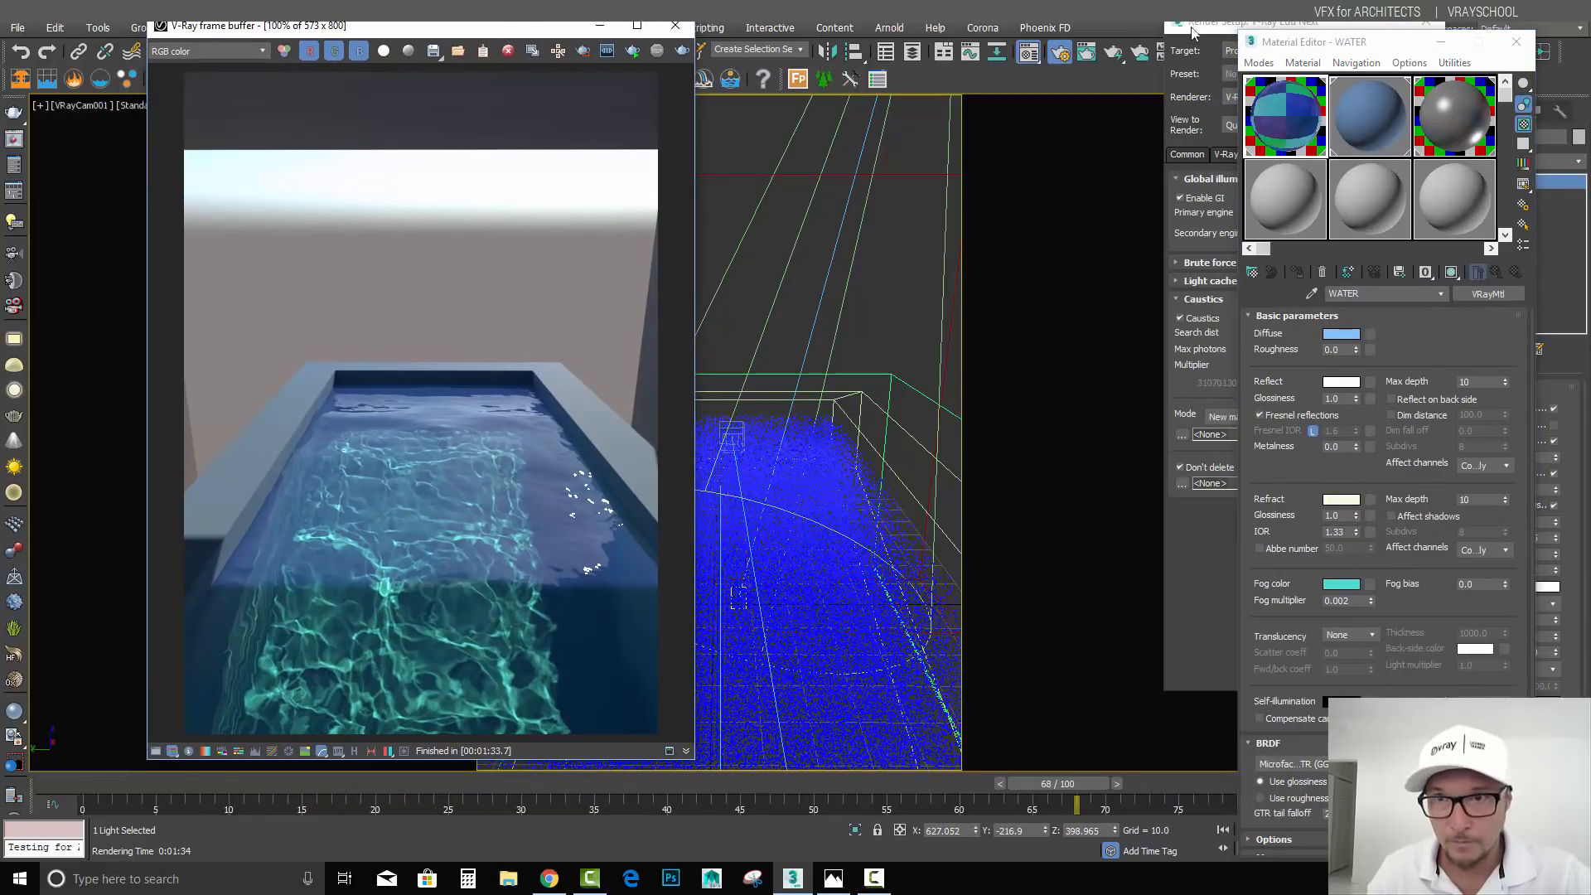
{"action": "left_click", "coordinate": [920, 396]}
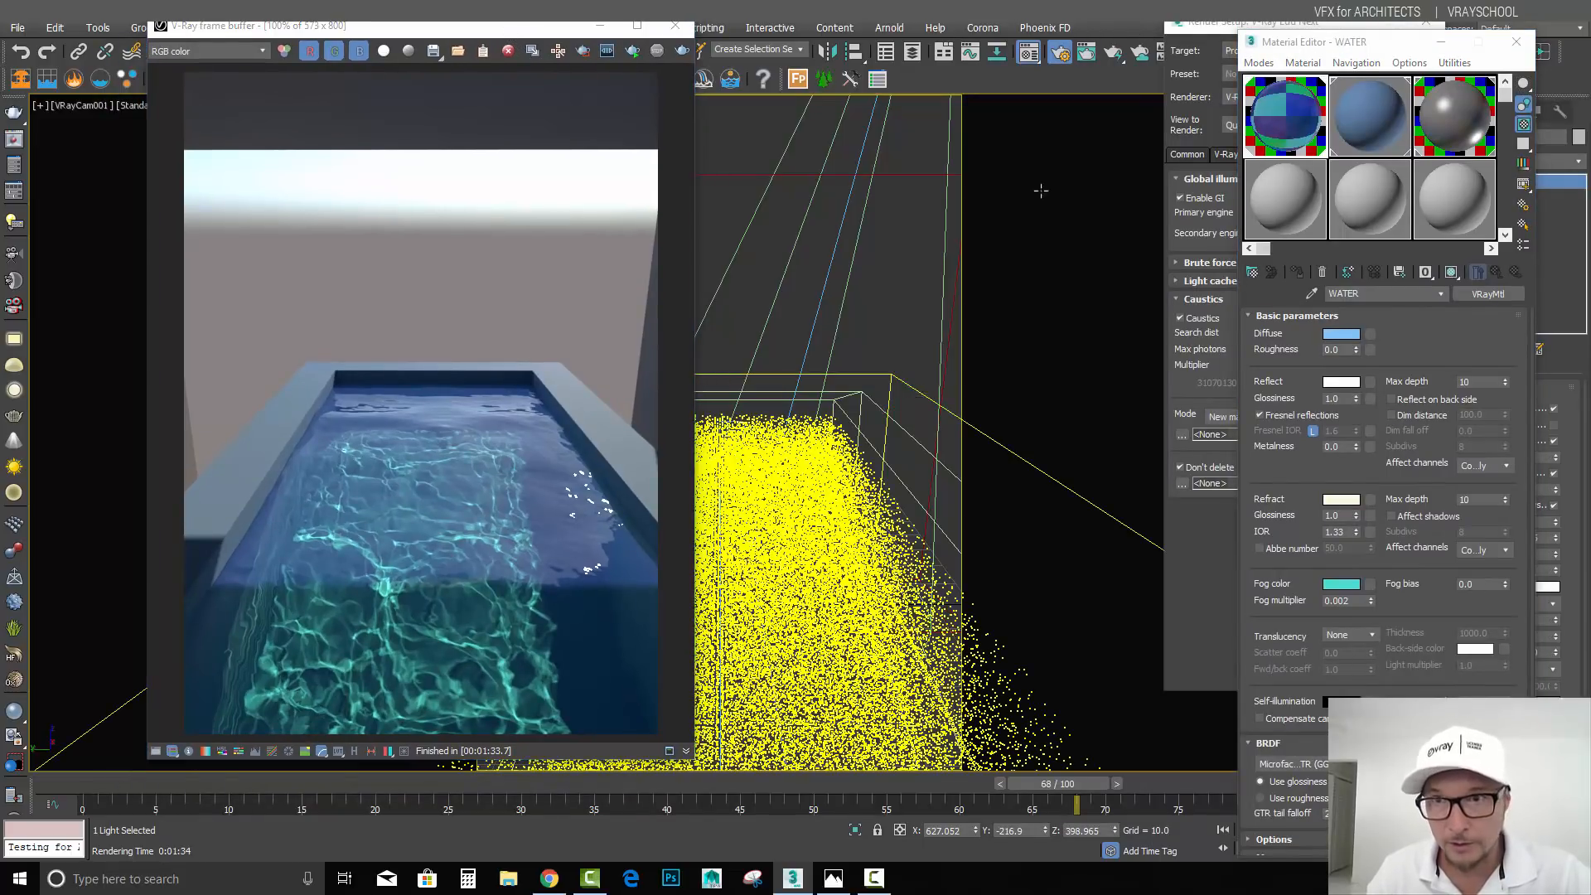
{"action": "left_click", "coordinate": [1366, 47]}
{"action": "left_click_drag", "start_coordinate": [1366, 46], "coordinate": [1039, 21]}
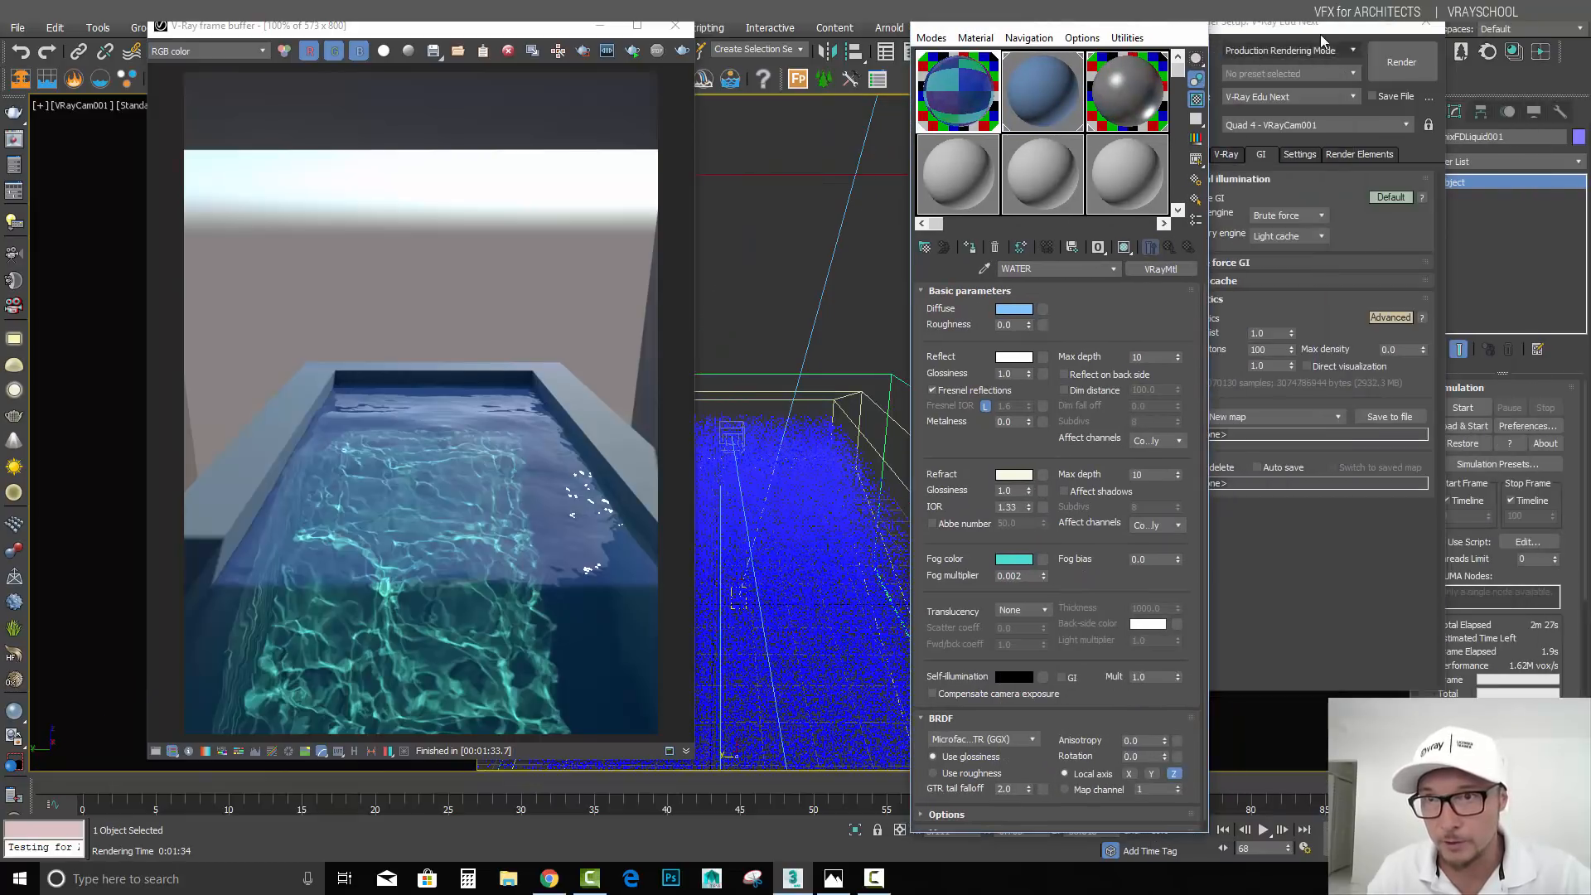
{"action": "left_click", "coordinate": [1352, 26]}
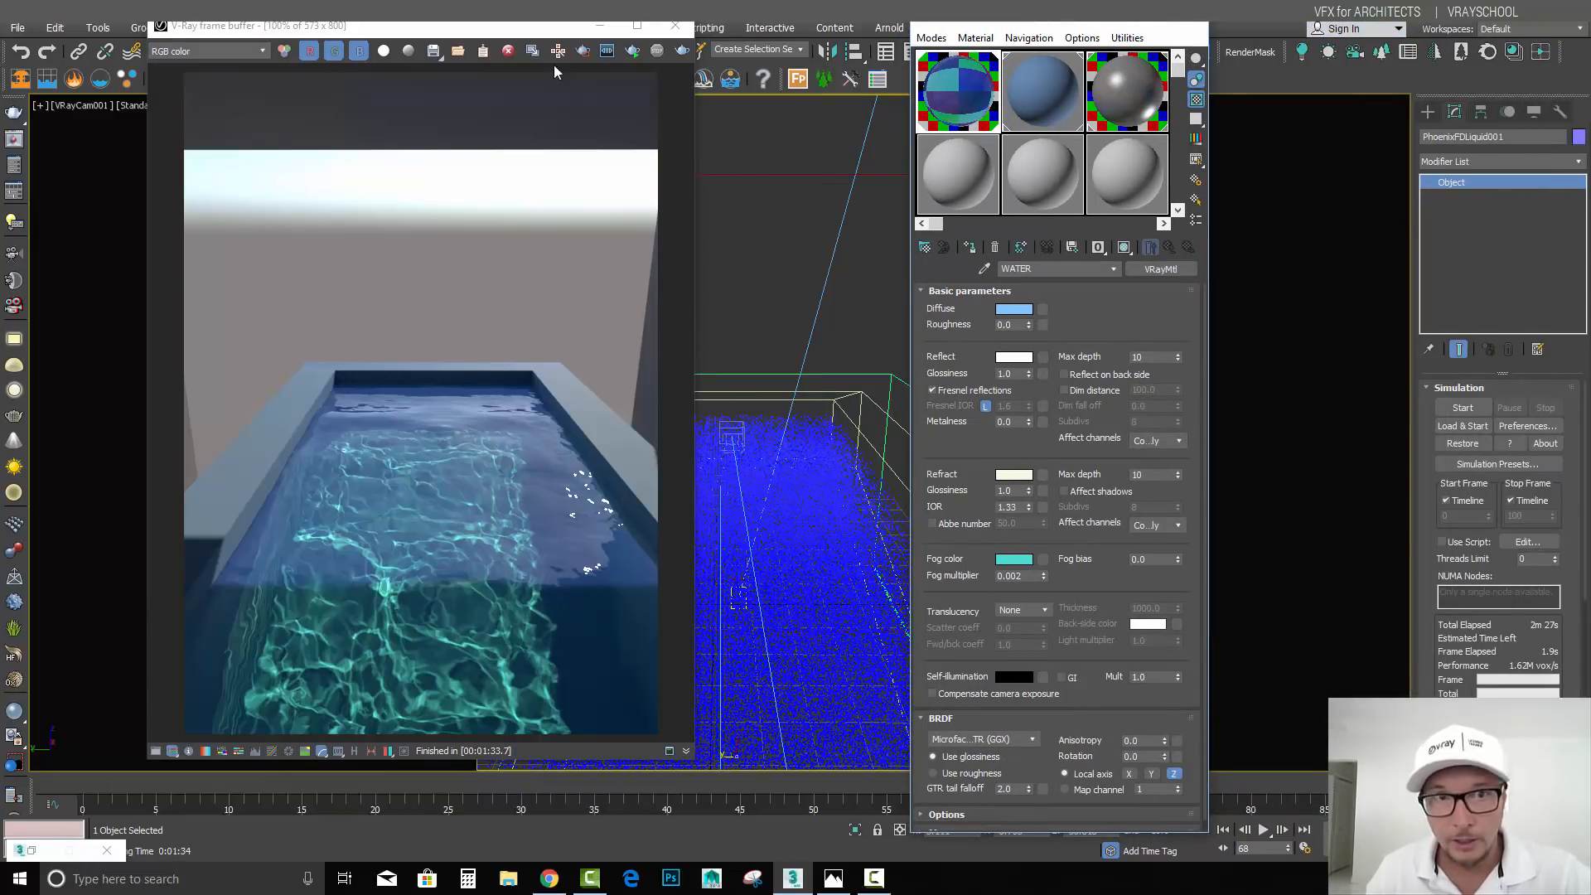
{"action": "left_click_drag", "start_coordinate": [390, 36], "coordinate": [596, 38]}
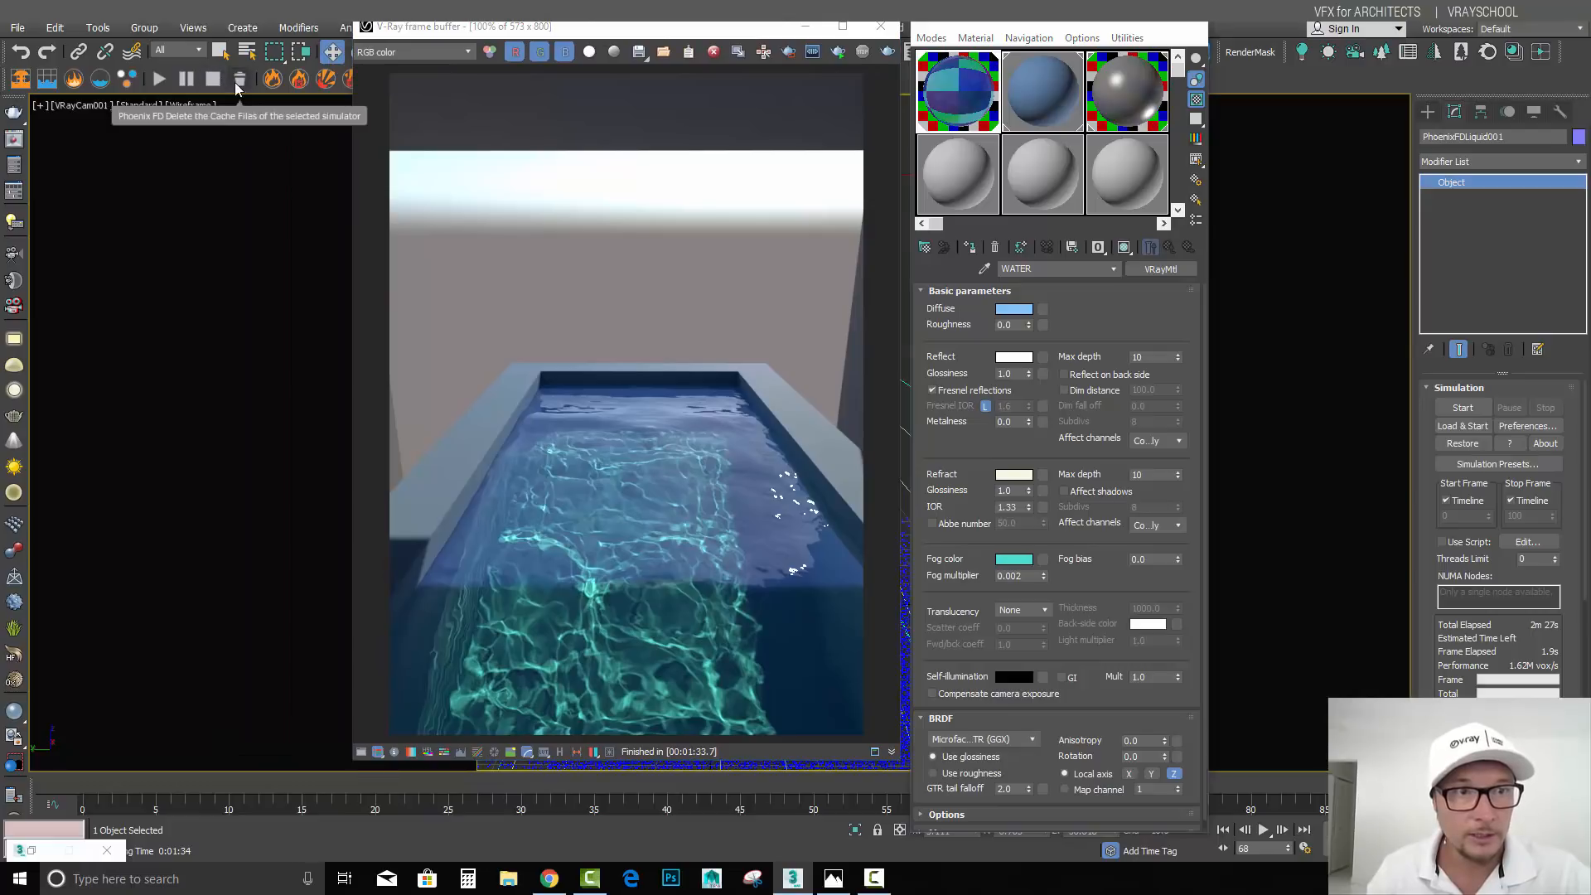
Step: Delete the selected Phoenix FD simulator's cache files and set the grid Cell Size to 0.8
{"action": "left_click", "coordinate": [240, 79]}
{"action": "left_click", "coordinate": [934, 491]}
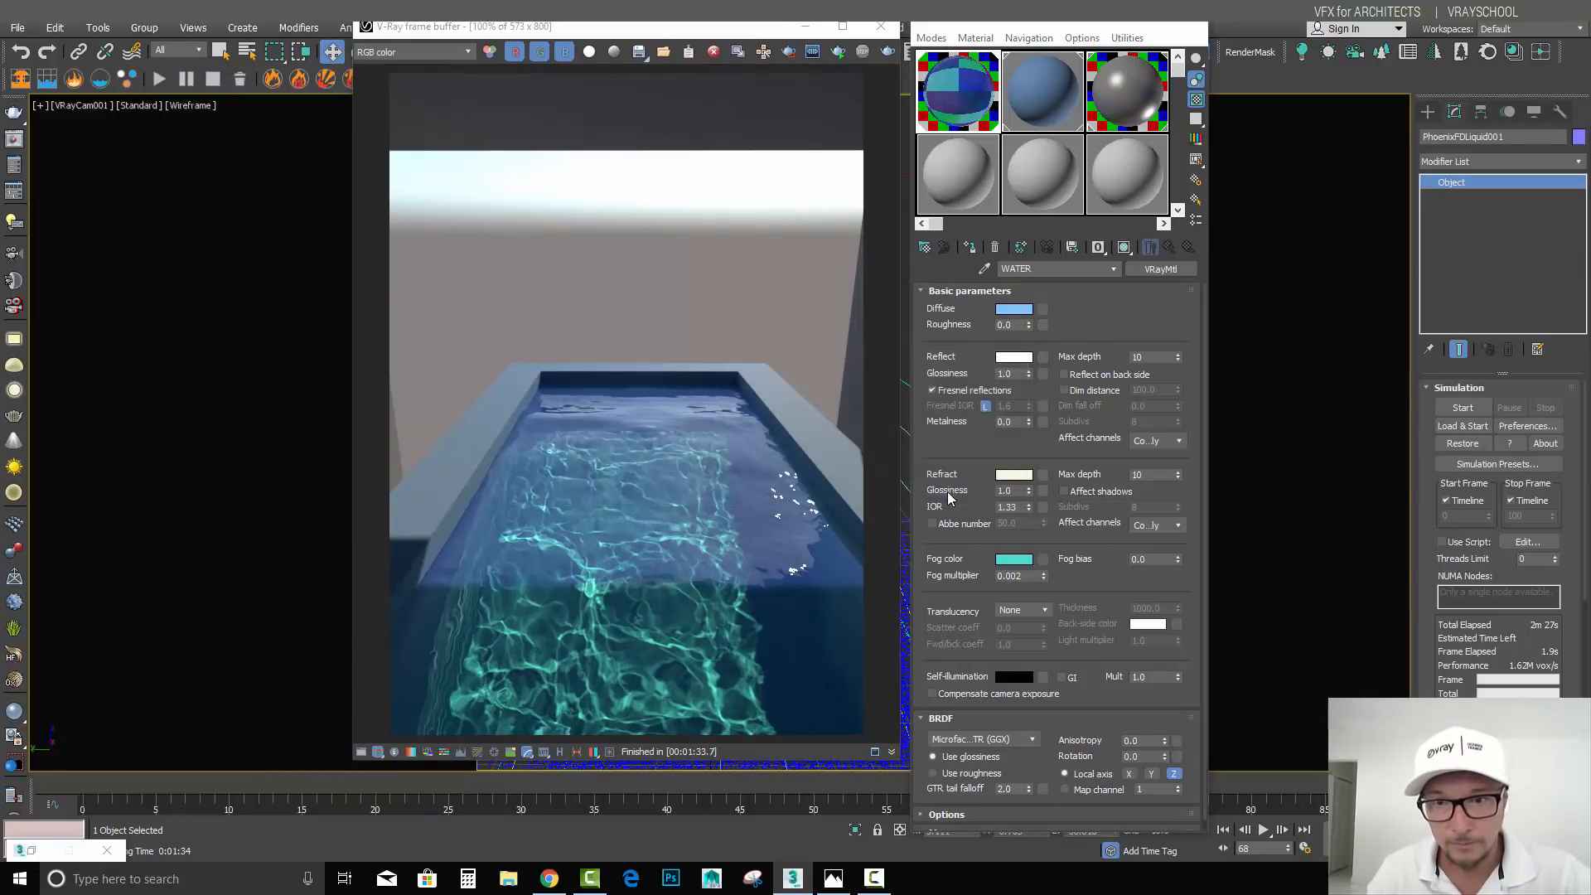
{"action": "scroll", "coordinate": [1512, 616], "scroll_direction": "down", "scroll_amount": 6}
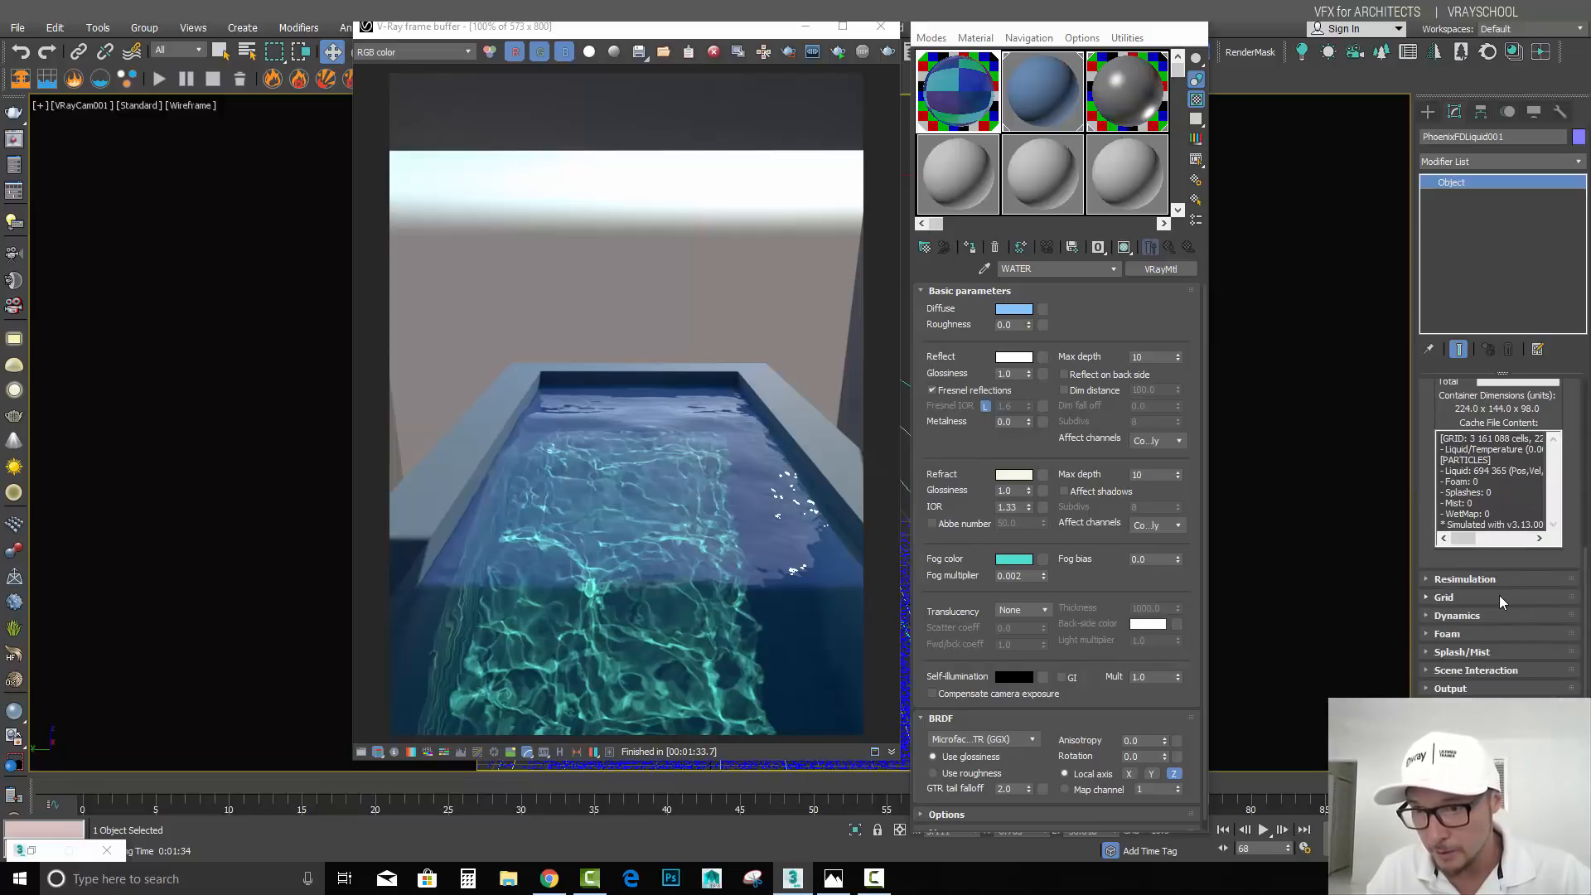
{"action": "left_click", "coordinate": [1503, 599]}
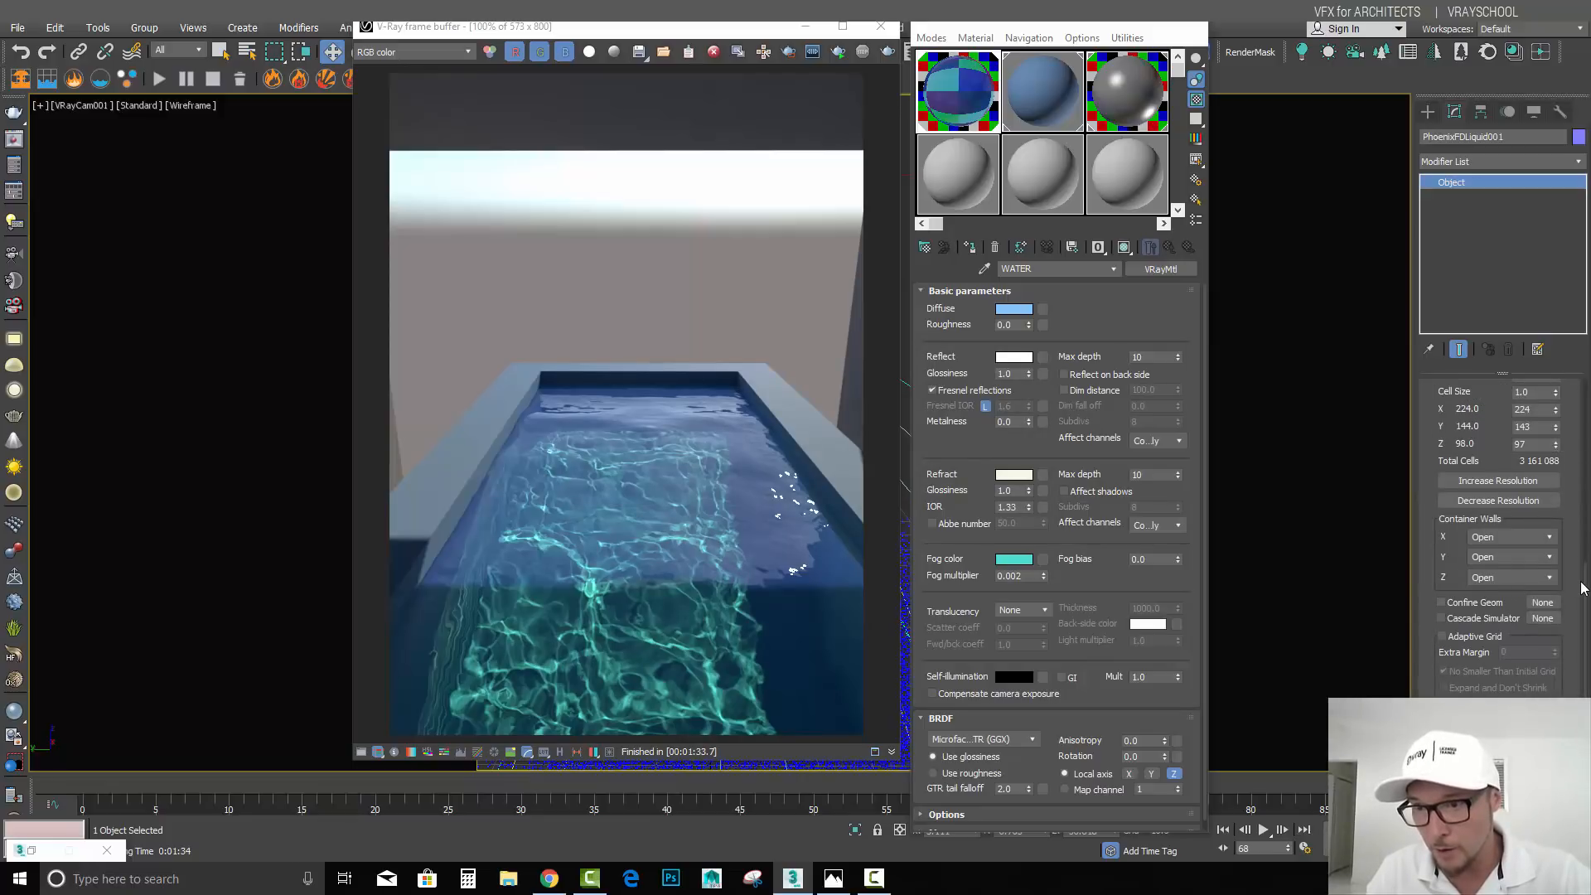
{"action": "scroll", "coordinate": [1581, 585], "scroll_direction": "up", "scroll_amount": 2}
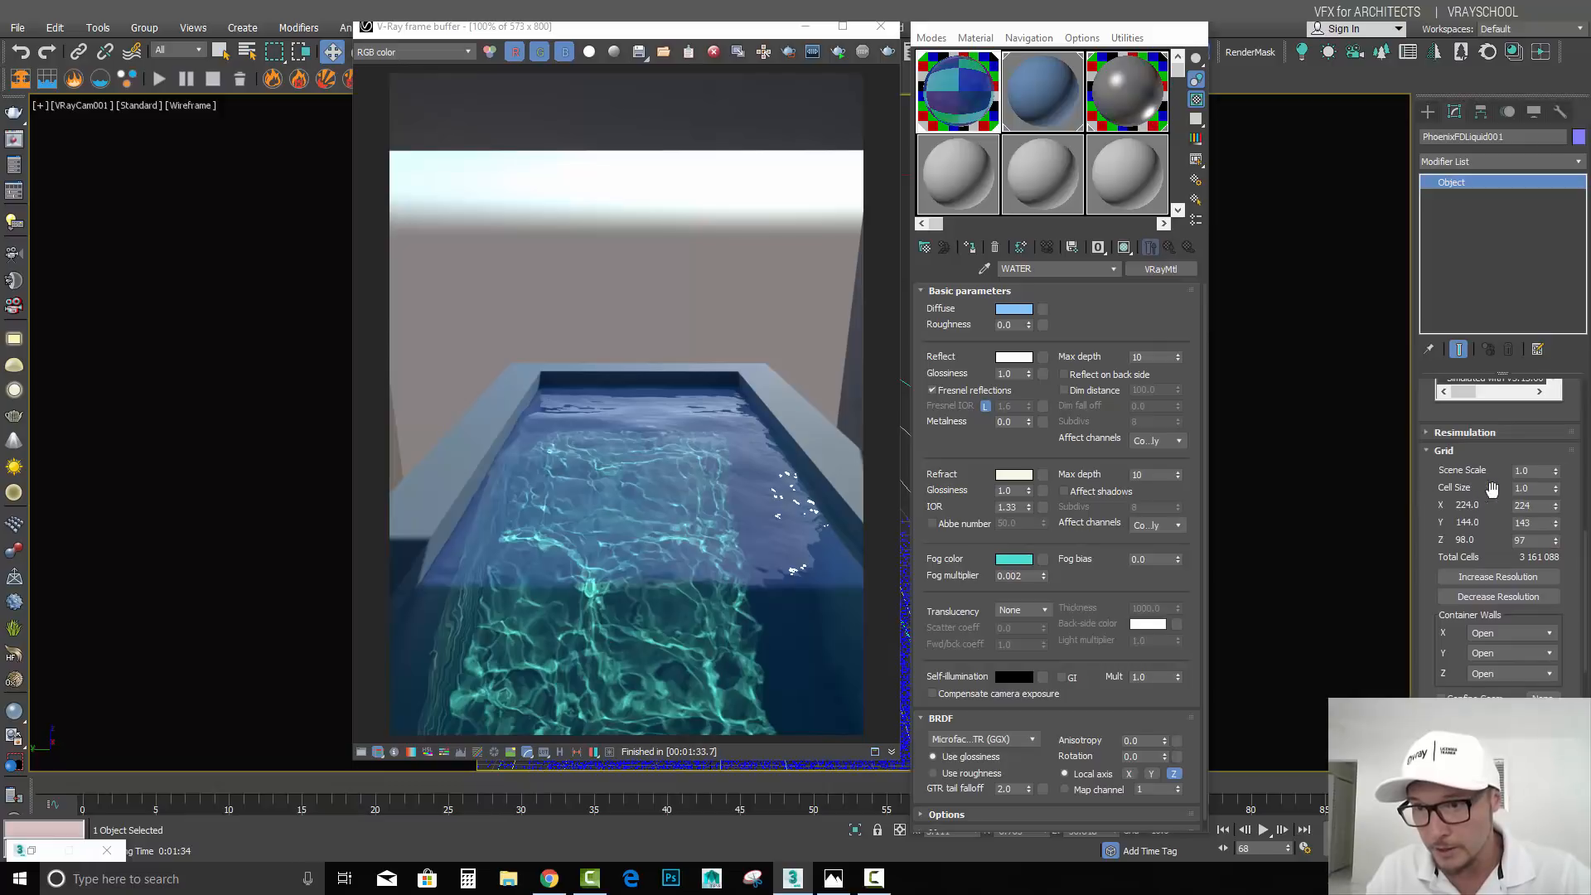
{"action": "left_click_drag", "start_coordinate": [1537, 489], "coordinate": [1495, 489]}
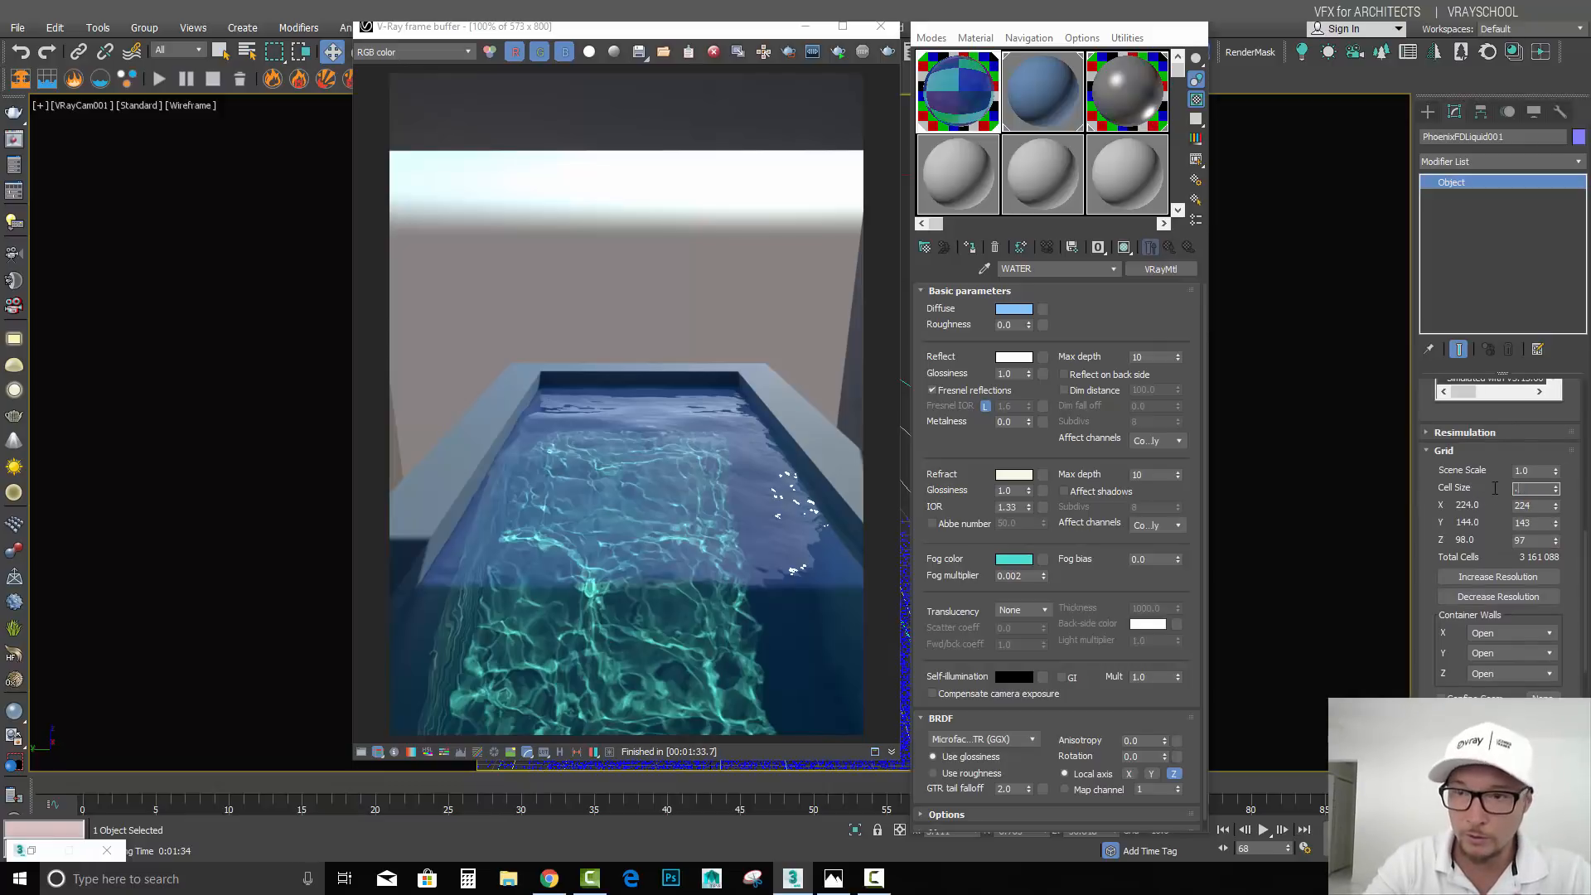
{"action": "type", "text": ".8"}
{"action": "key", "text": "Return"}
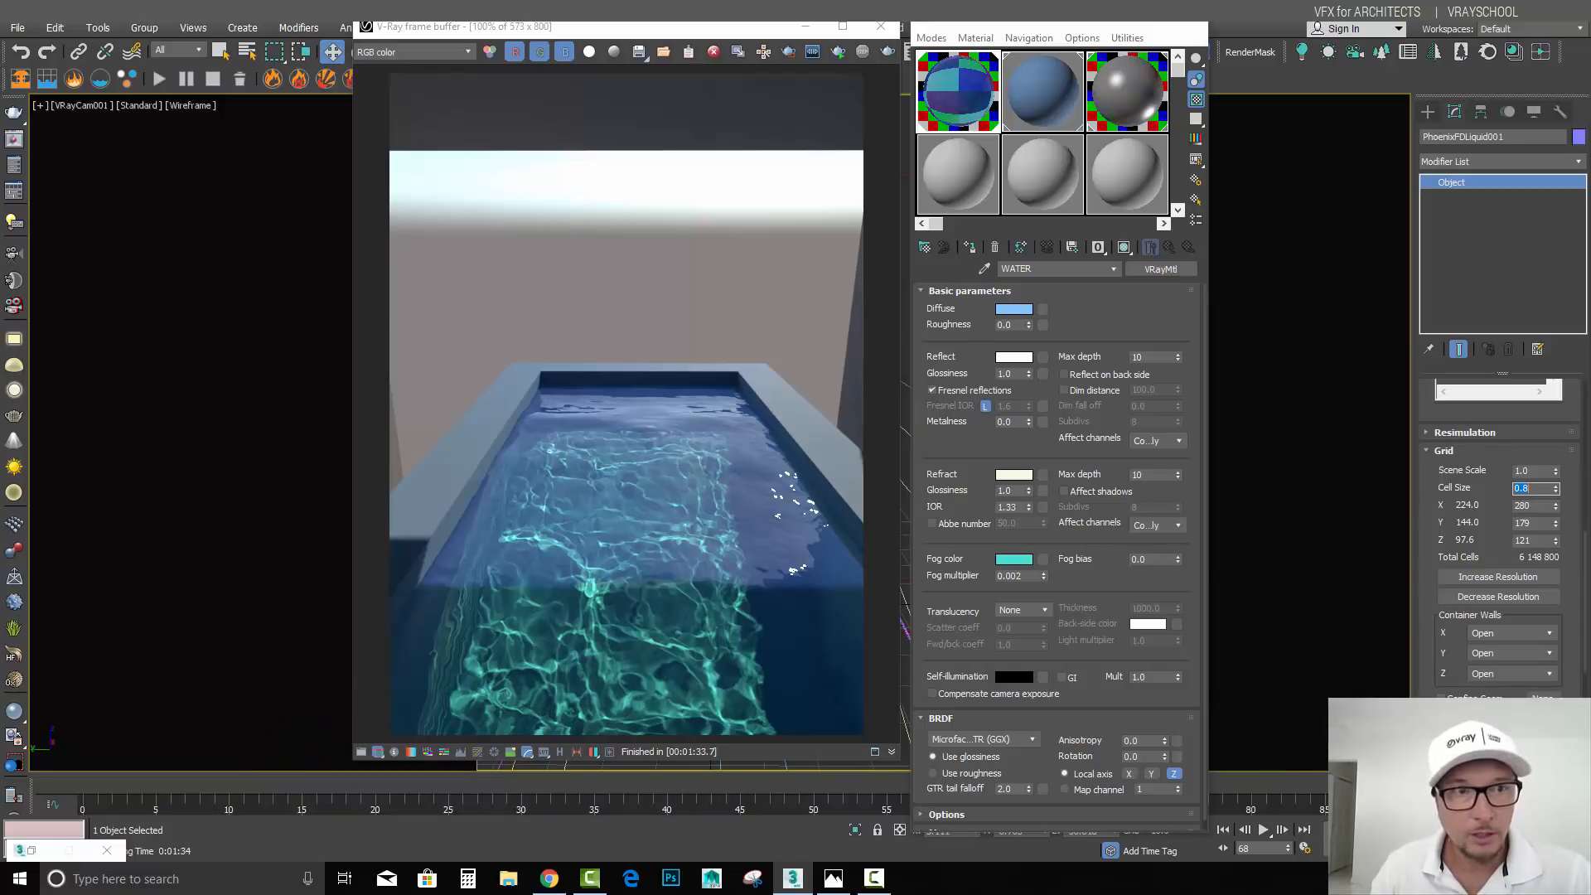
{"action": "left_click", "coordinate": [162, 79]}
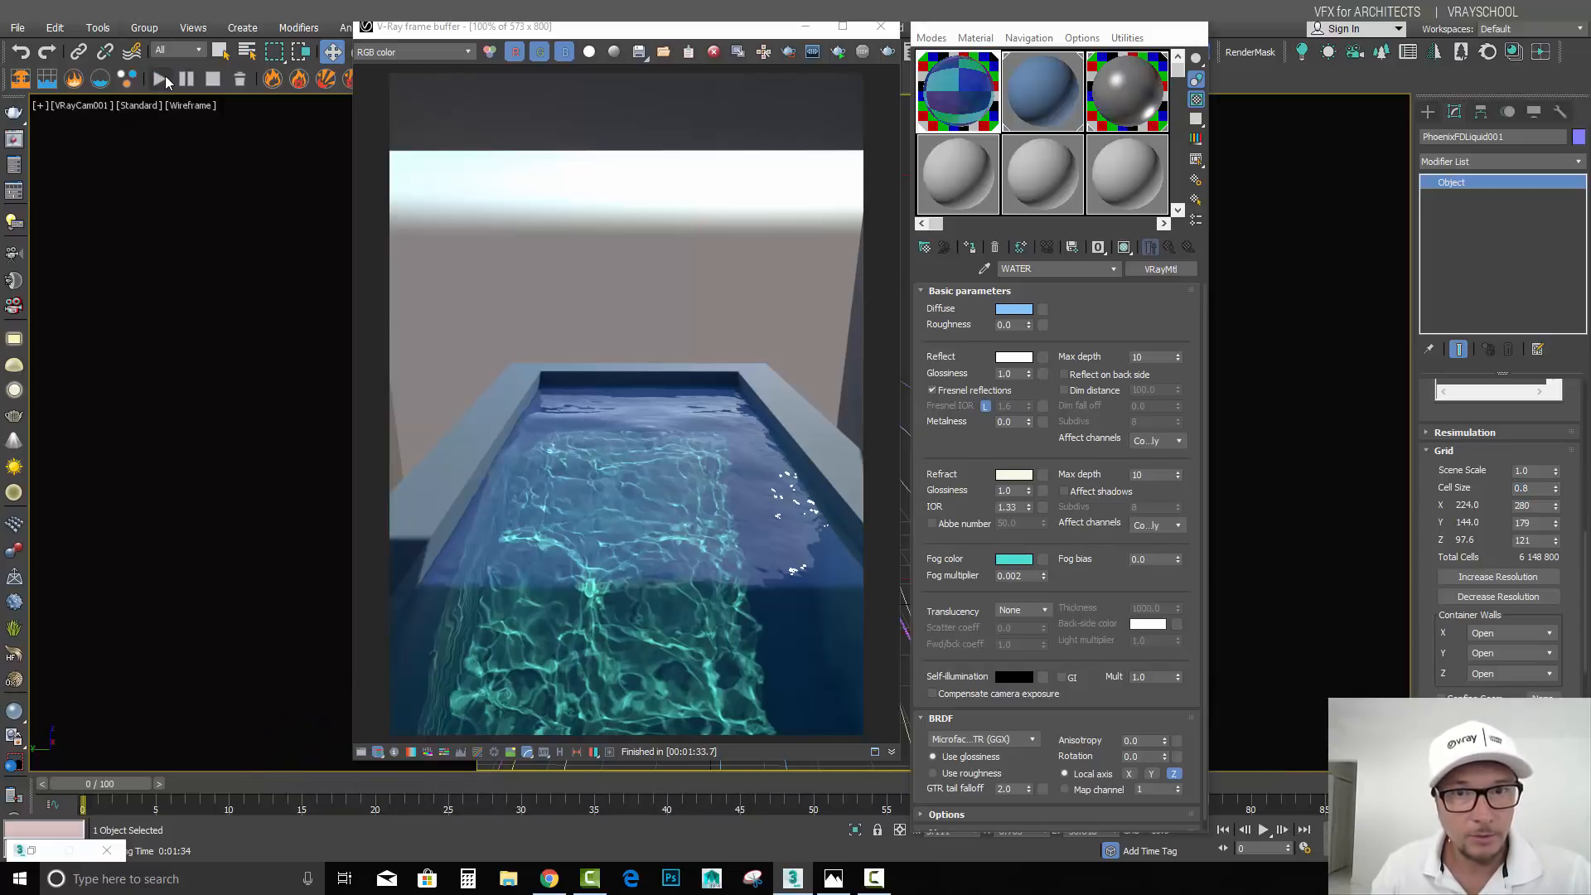
{"action": "left_click", "coordinate": [806, 30]}
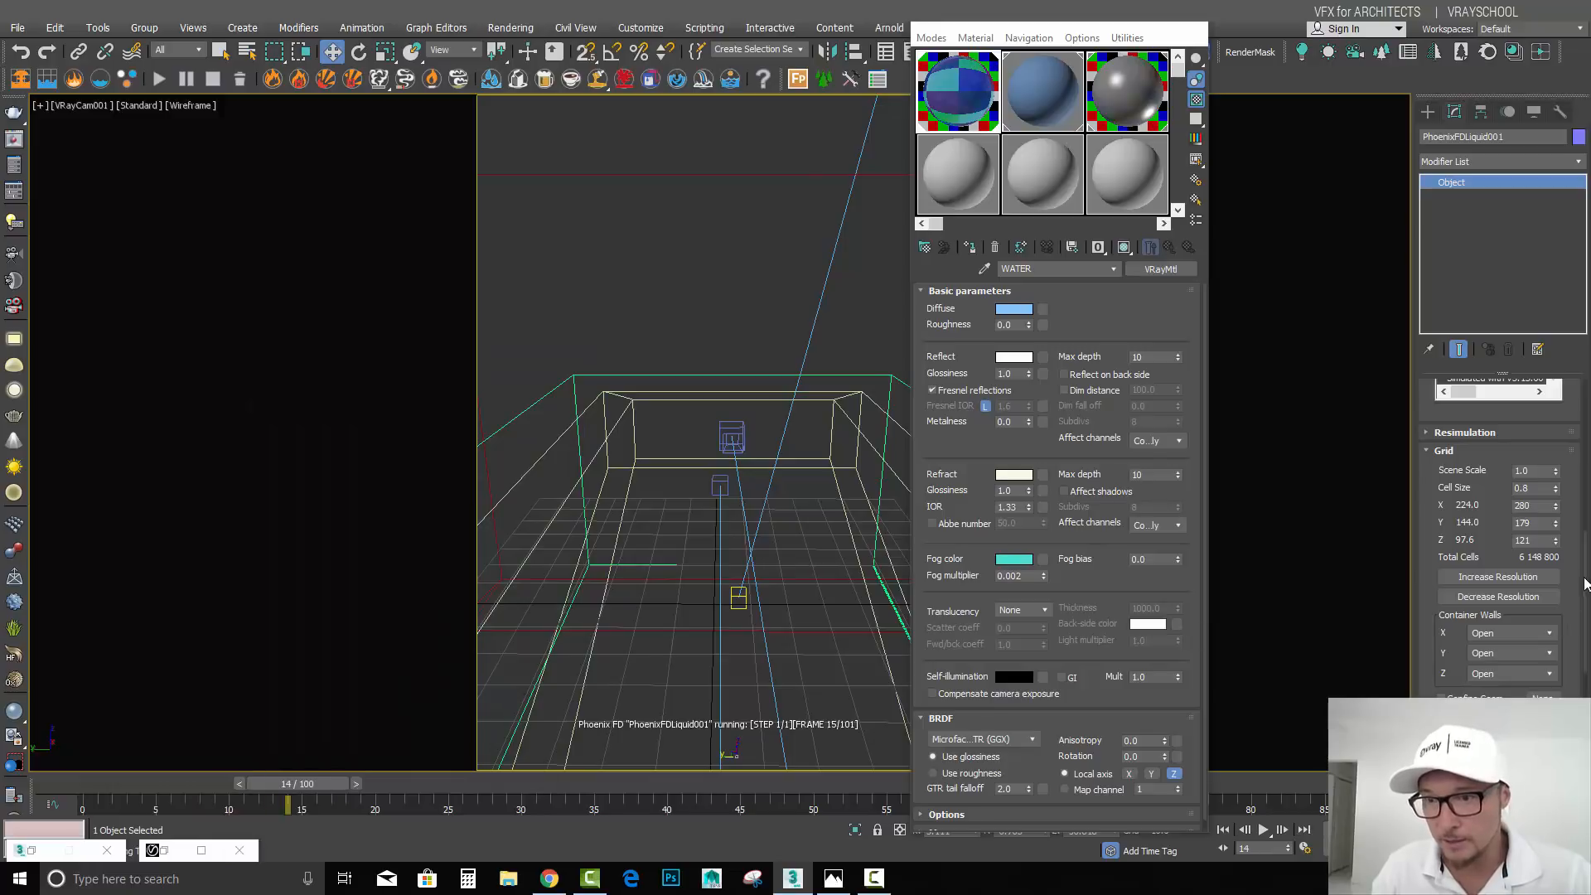
{"action": "left_click_drag", "start_coordinate": [1586, 578], "coordinate": [1584, 458]}
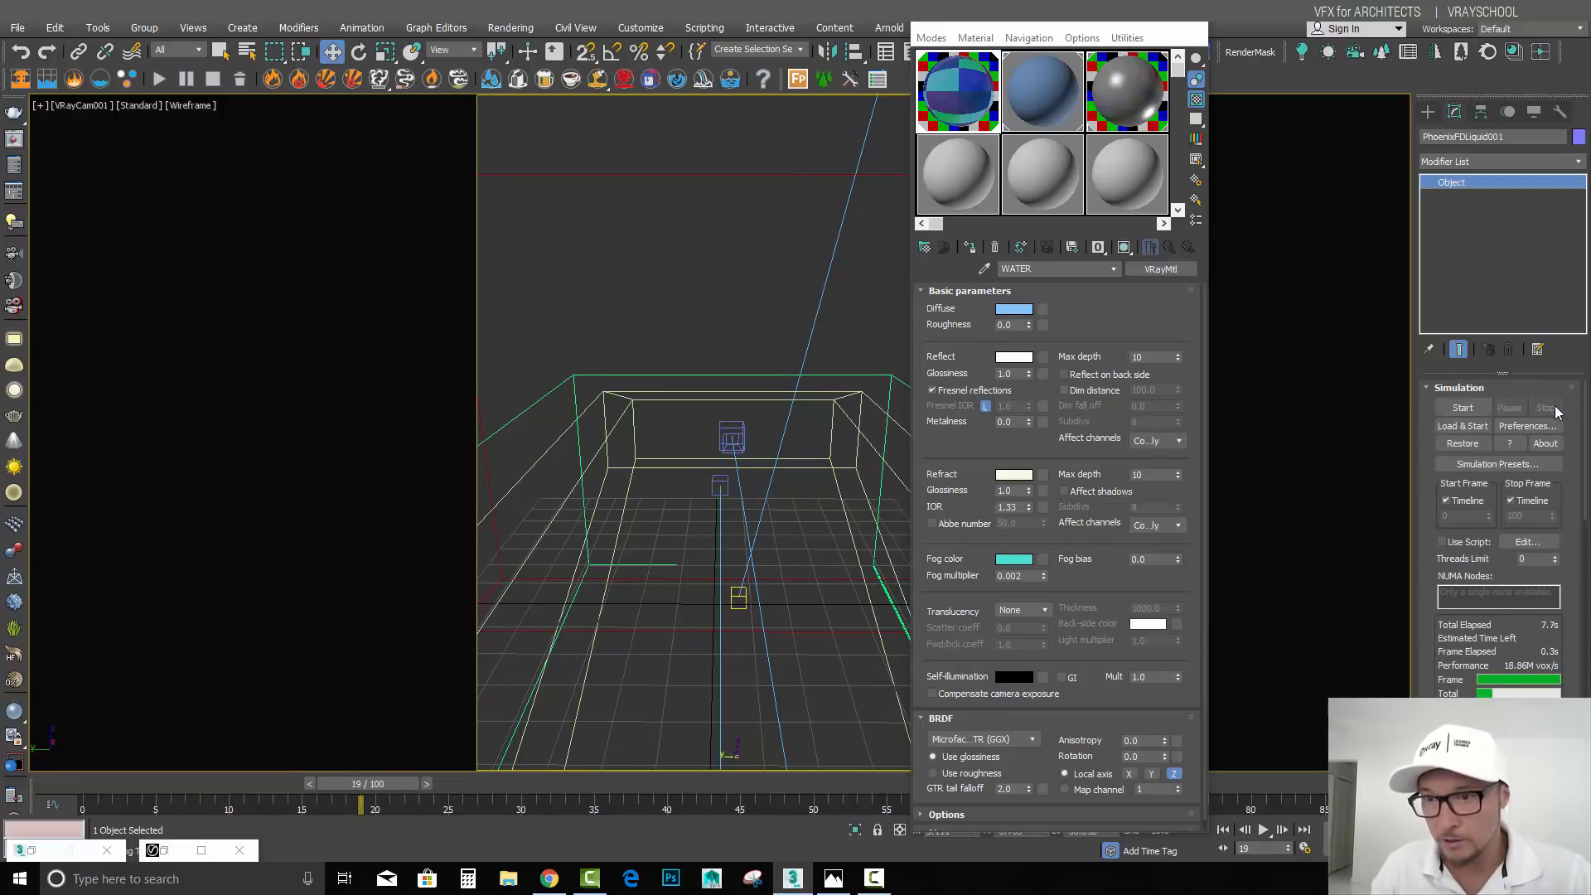
Step: Unhide the water box and run the Phoenix FD liquid simulation again, returning the camera view to wireframe
{"action": "left_click", "coordinate": [1532, 112]}
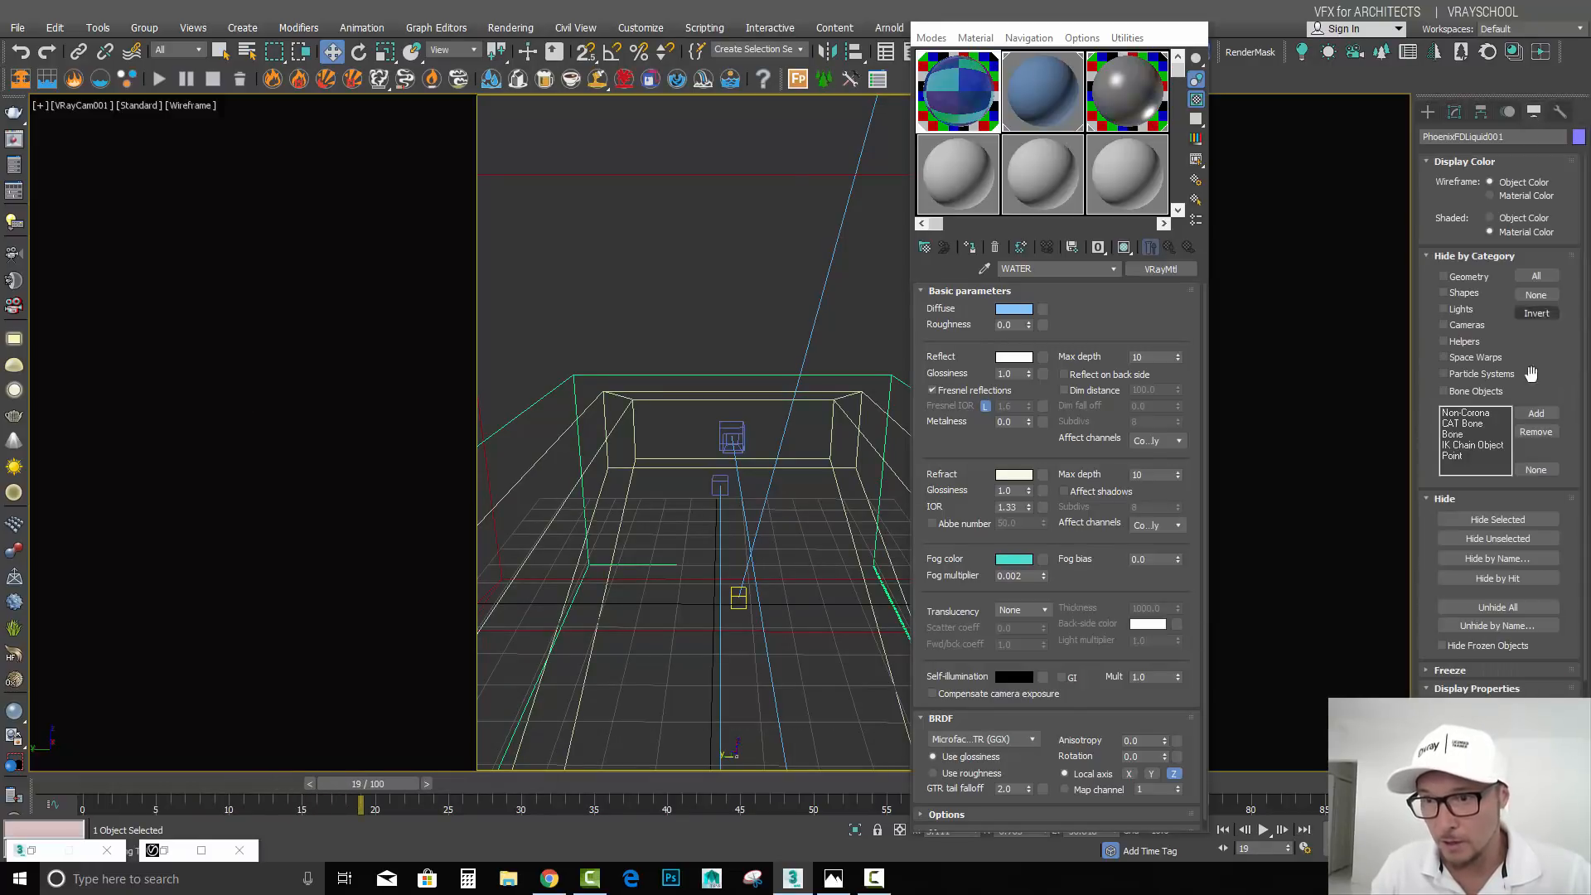
{"action": "left_click", "coordinate": [1503, 627]}
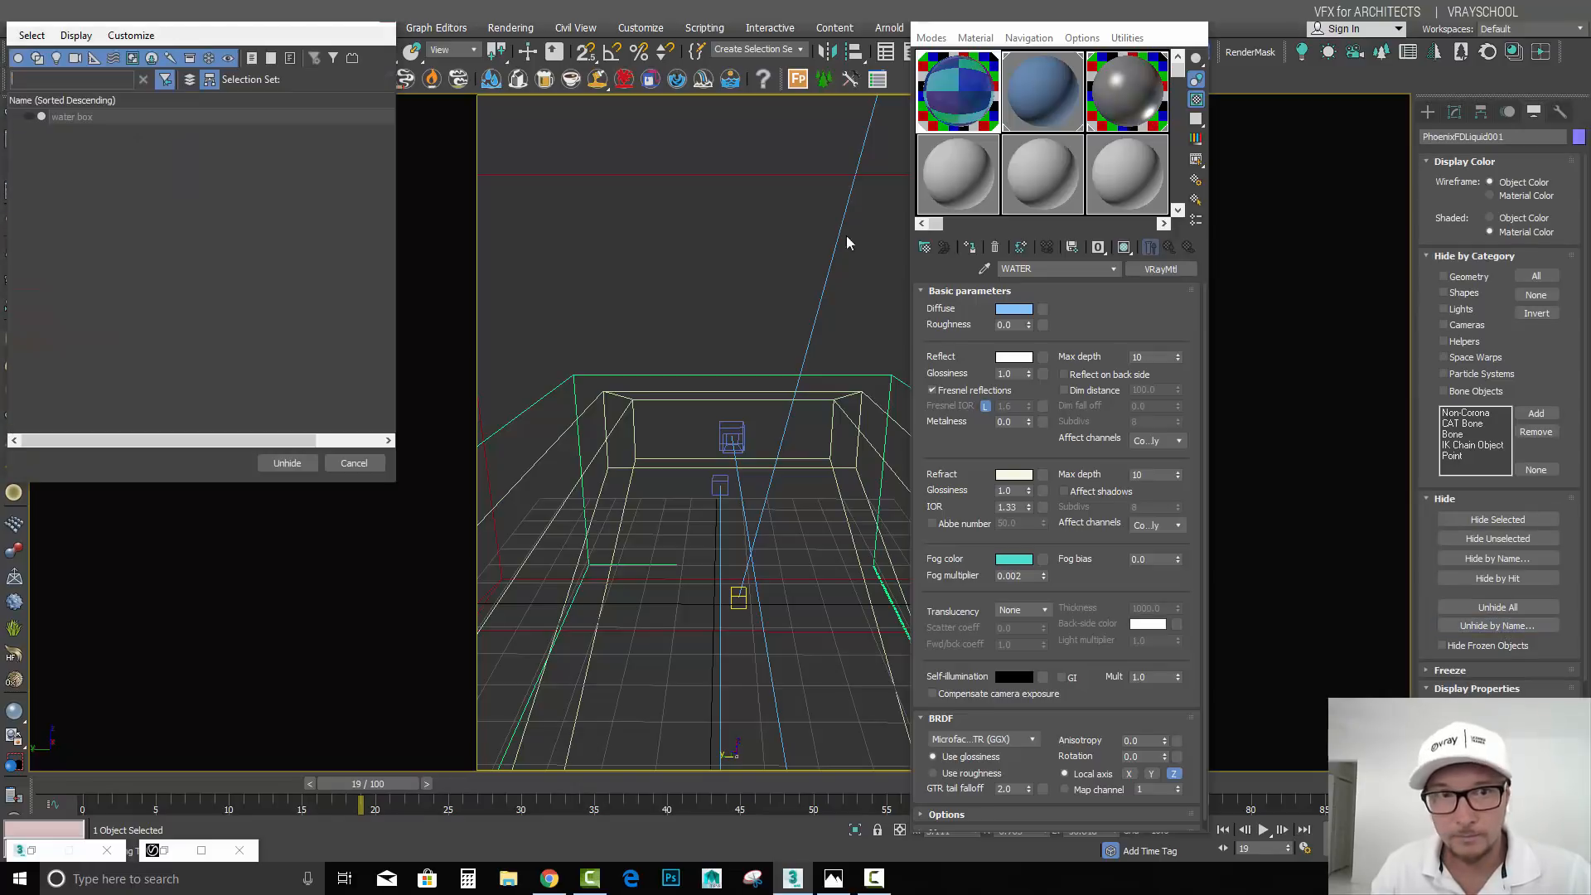
{"action": "double_click", "coordinate": [87, 121]}
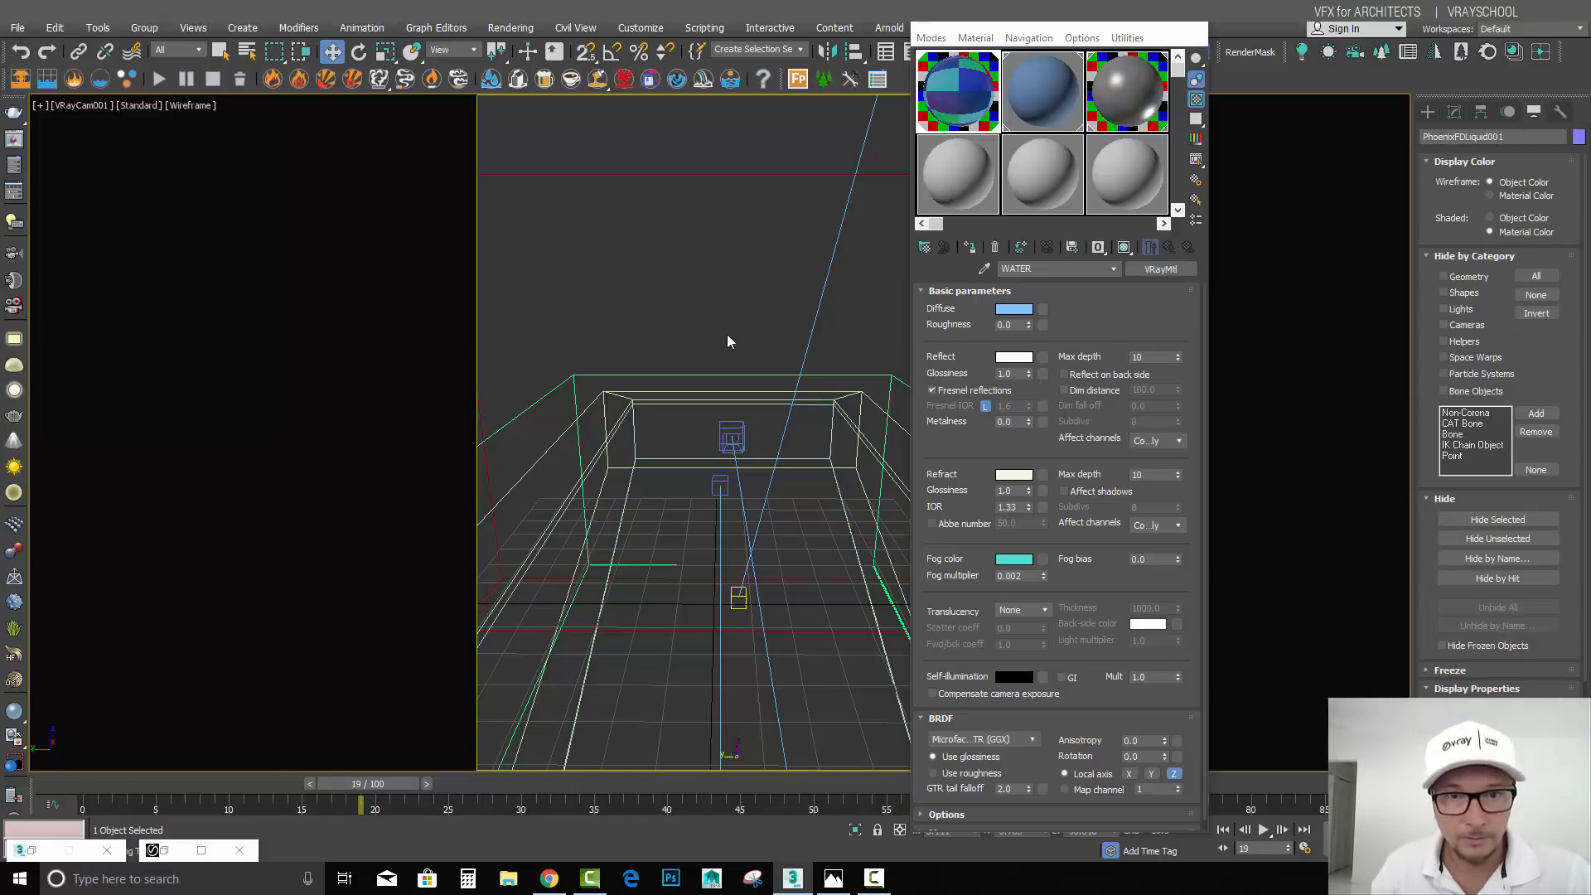
{"action": "key", "text": "F3"}
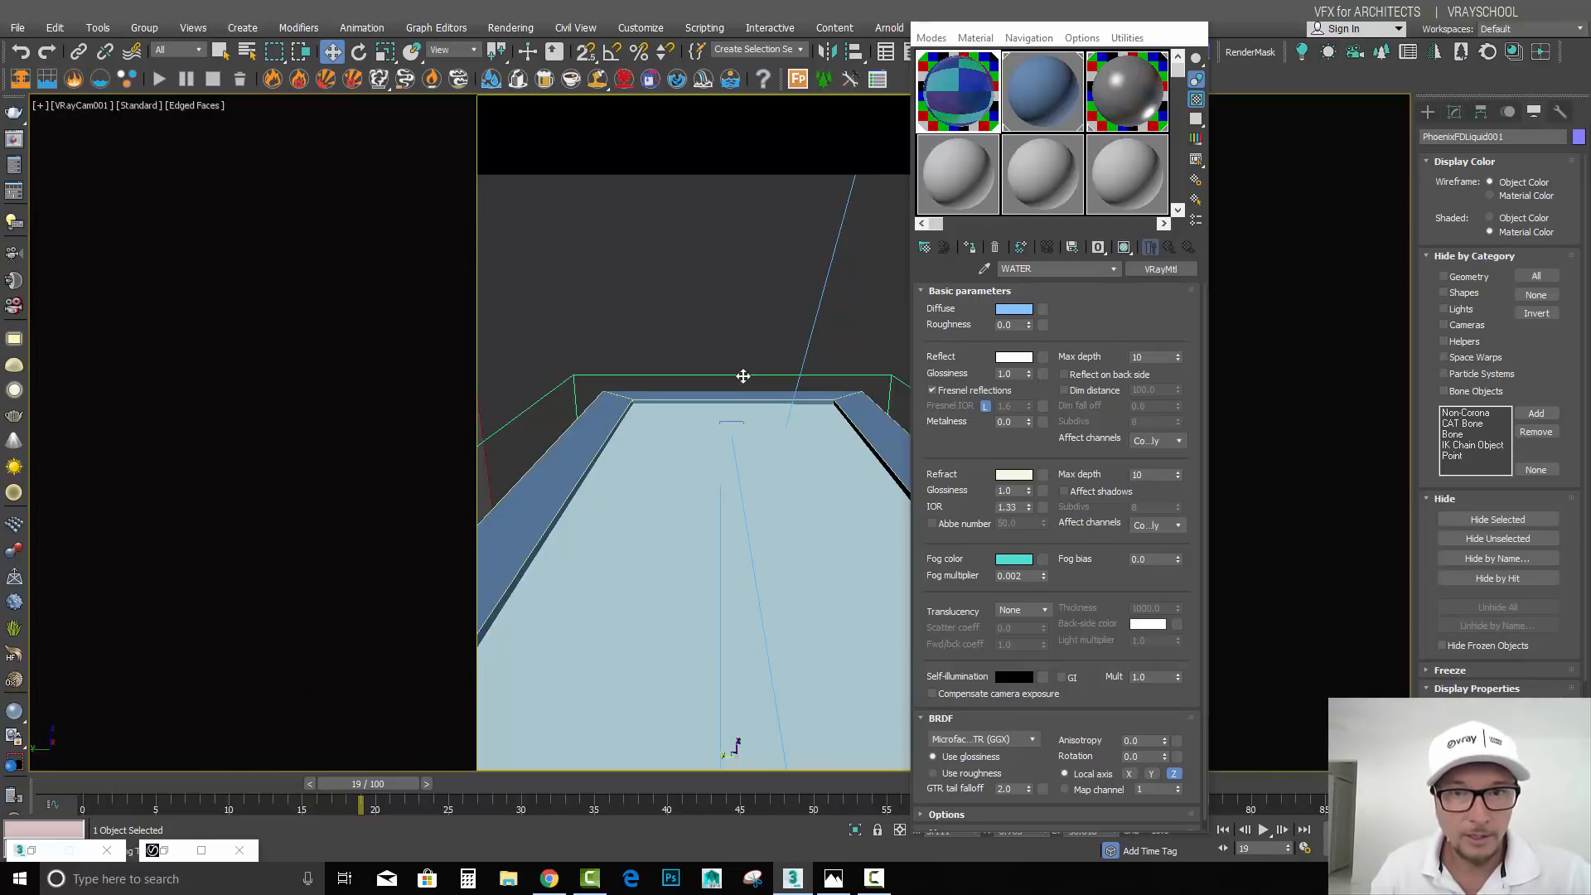
{"action": "left_click", "coordinate": [160, 78]}
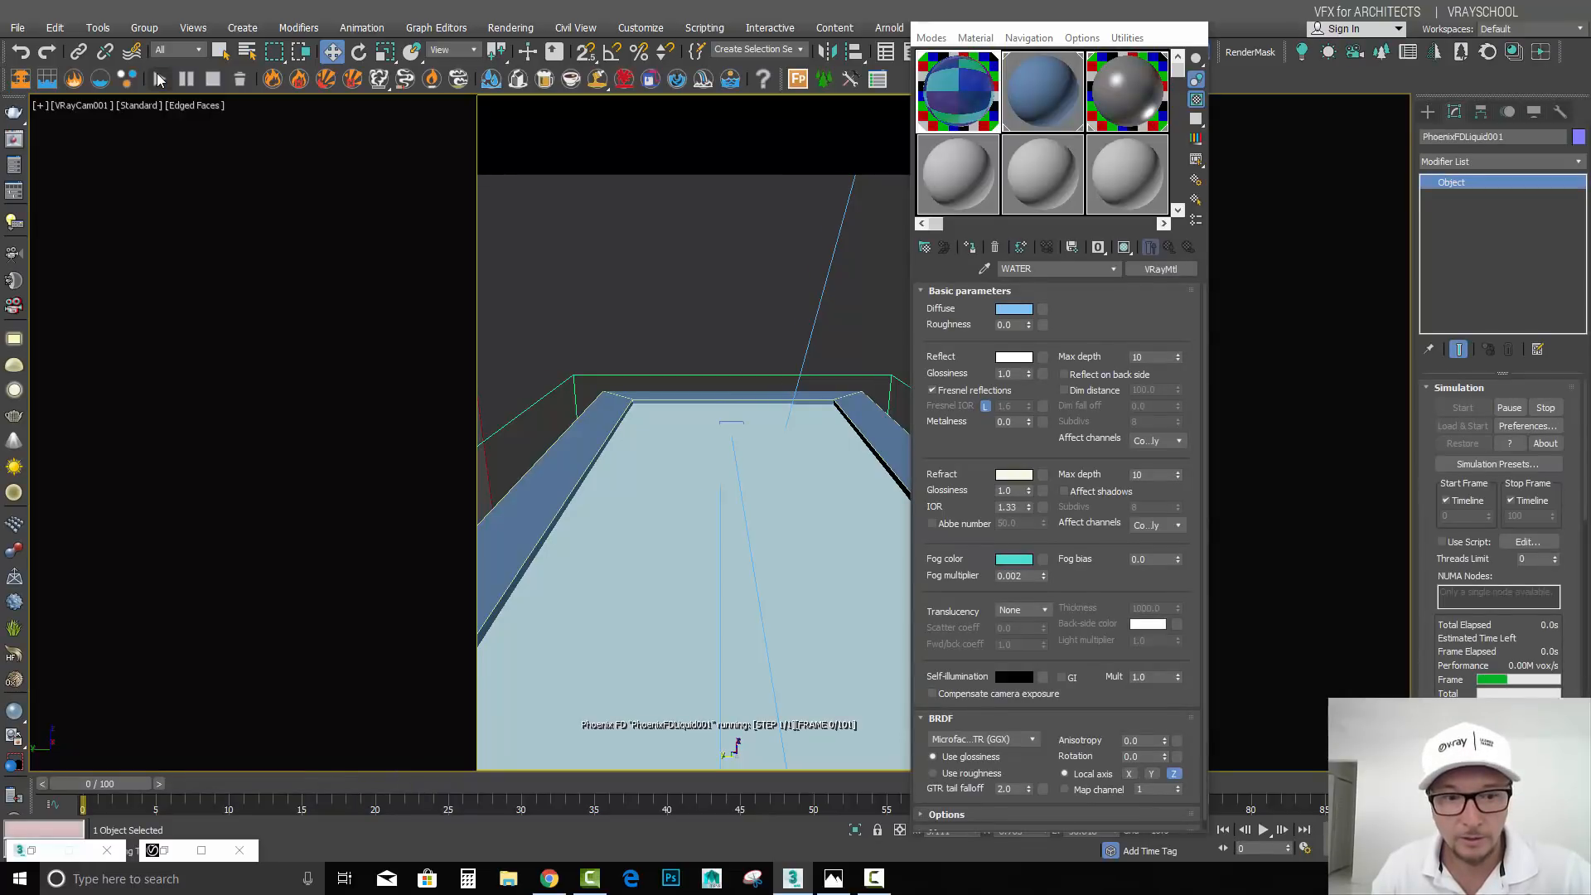
{"action": "key", "text": "F3"}
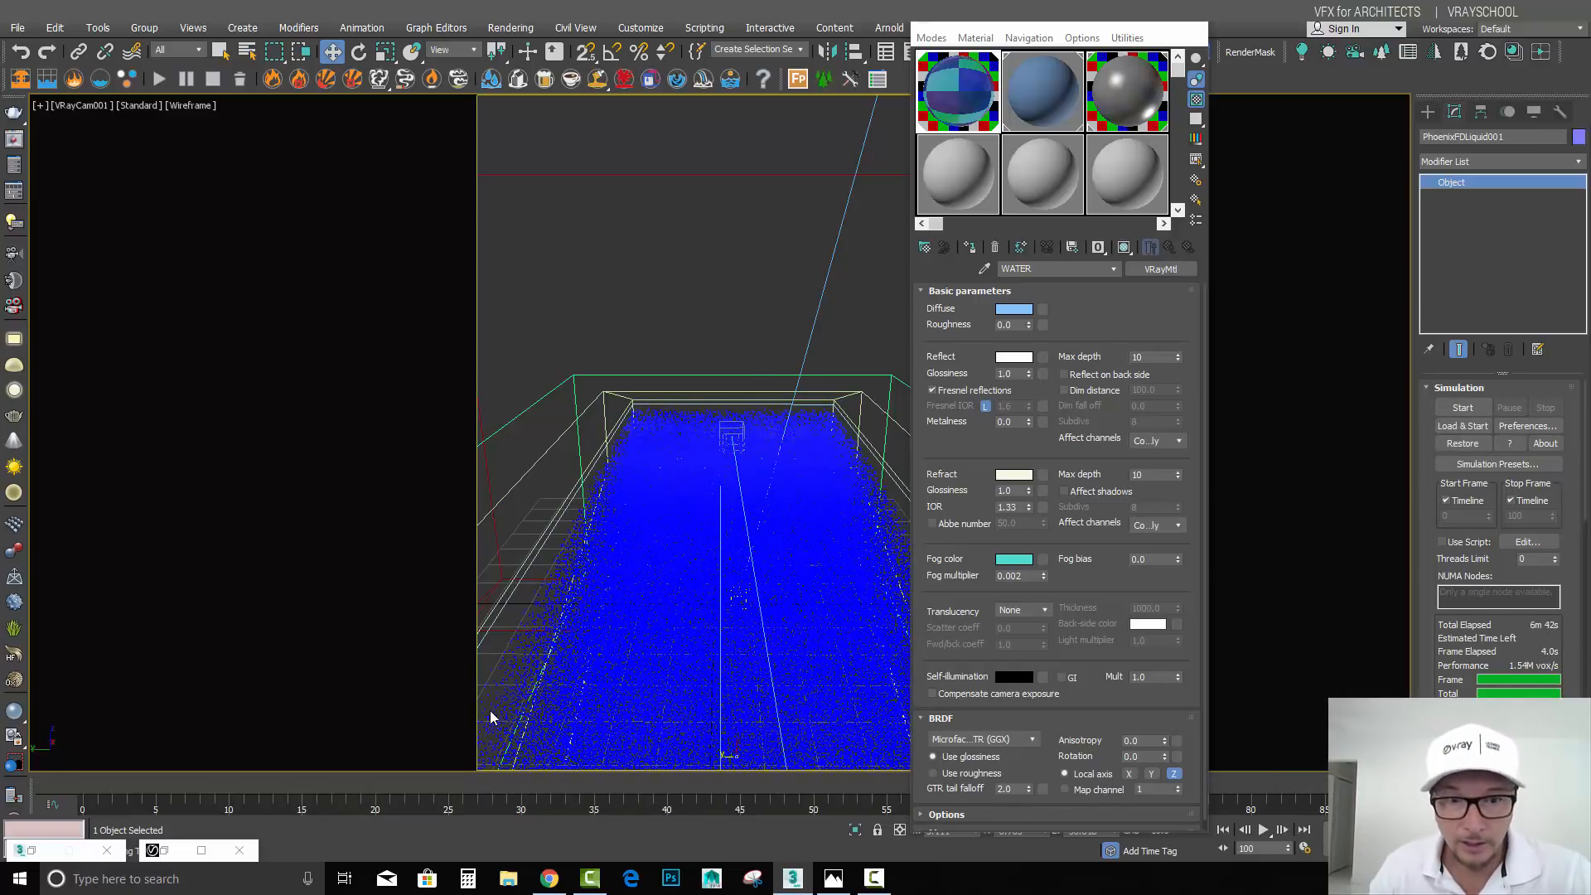
Step: Scrub through the simulated waves in the front view, settle on frame 71 and return to the VRayCam001 view
{"action": "left_click_drag", "start_coordinate": [106, 797], "coordinate": [1175, 815]}
{"action": "key", "text": "f"}
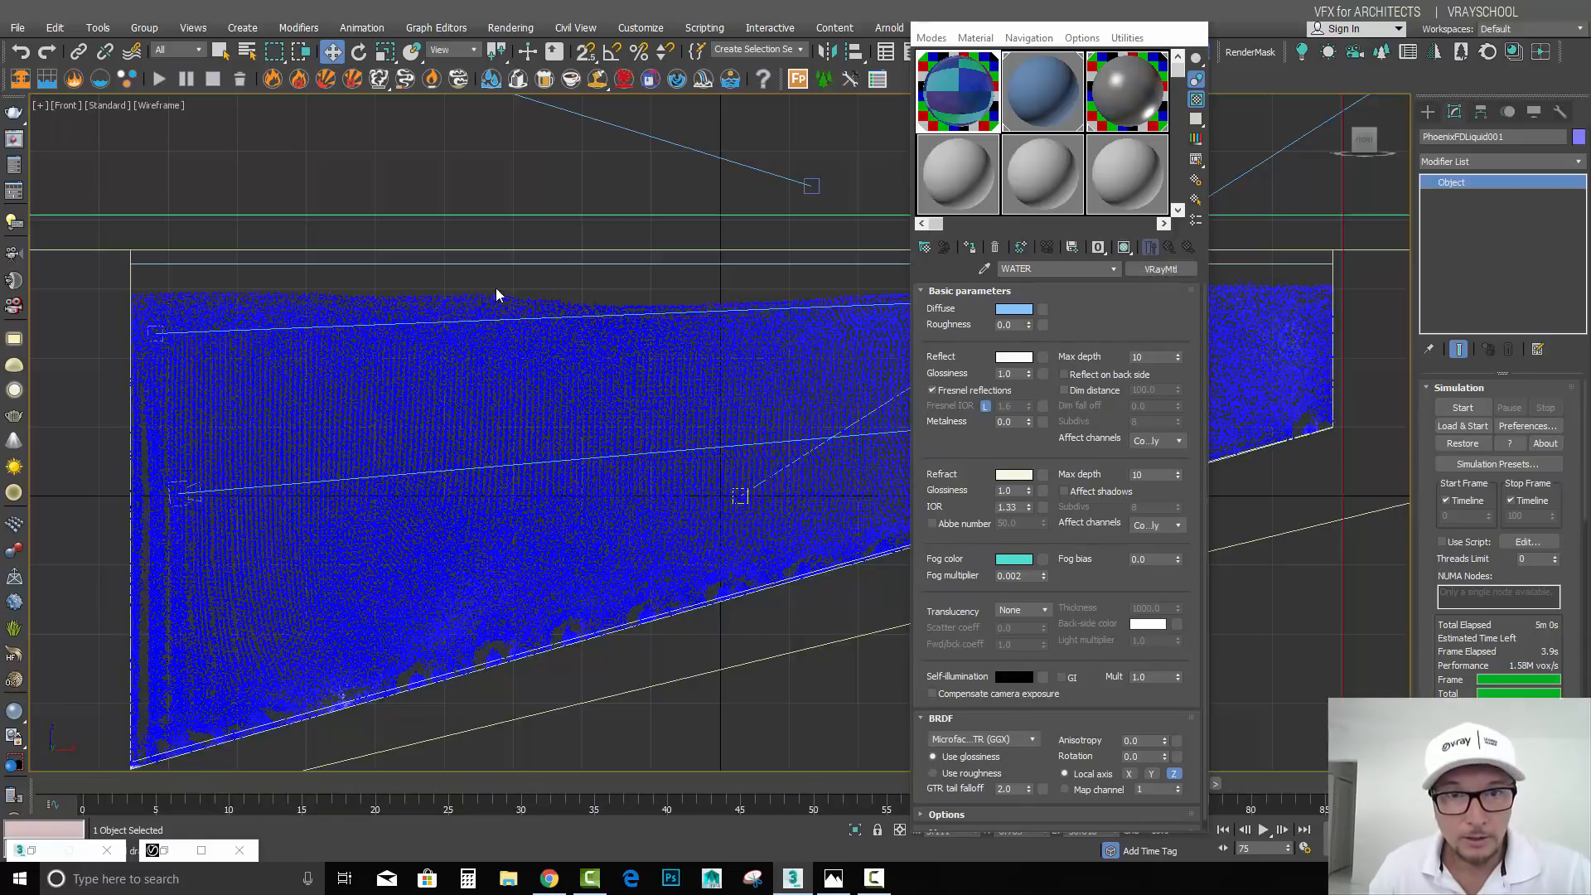
{"action": "left_click_drag", "start_coordinate": [1053, 27], "coordinate": [1190, 540]}
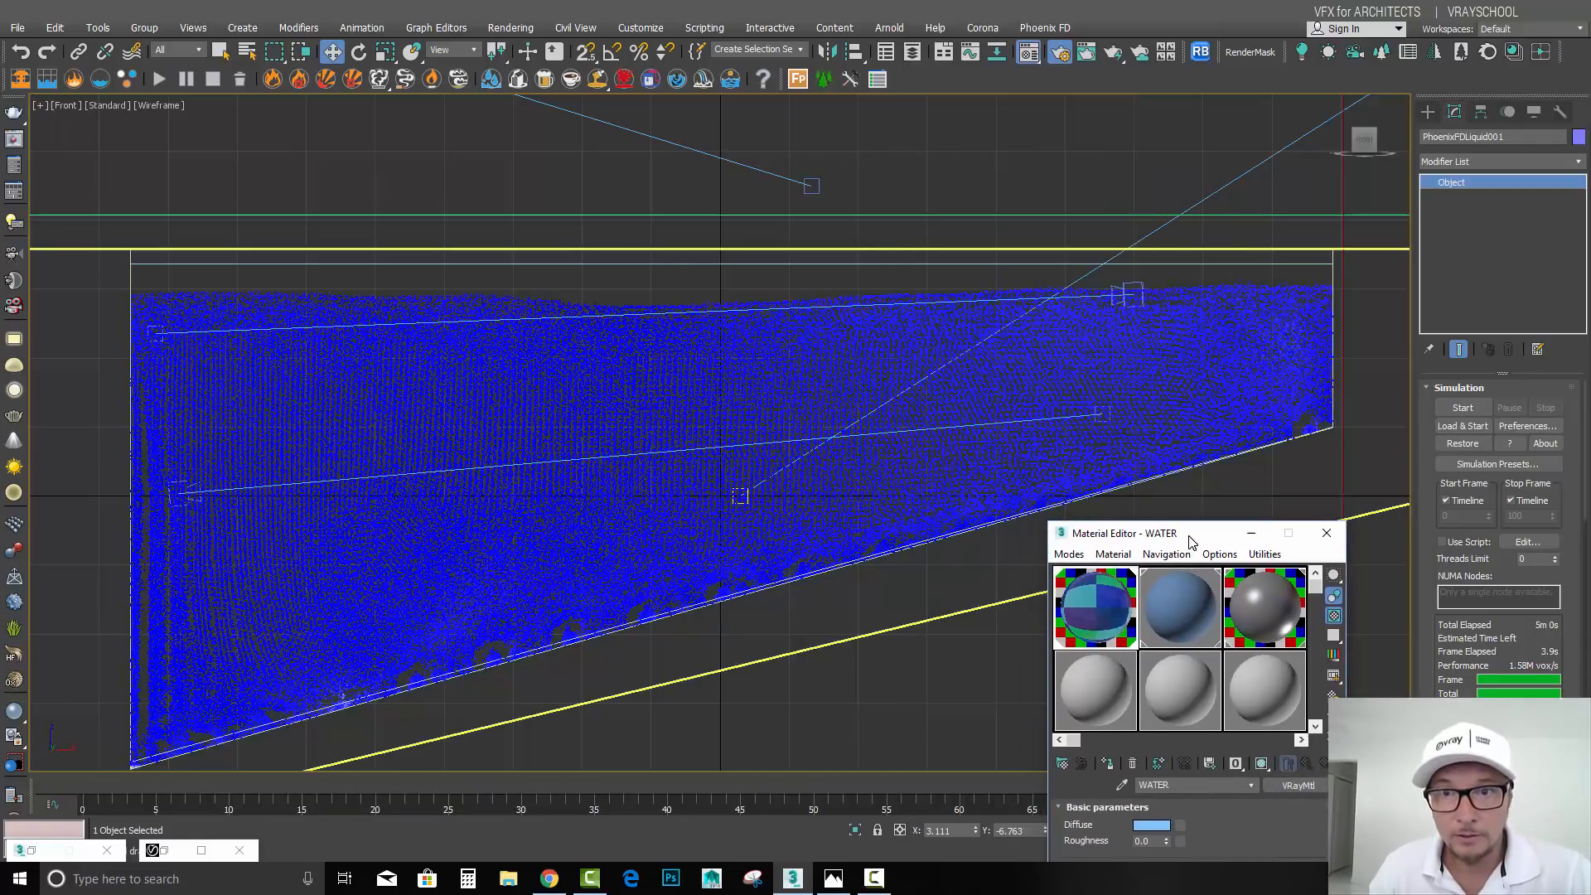
{"action": "left_click", "coordinate": [1251, 533]}
{"action": "left_click_drag", "start_coordinate": [1144, 787], "coordinate": [1113, 788]}
{"action": "key", "text": "w"}
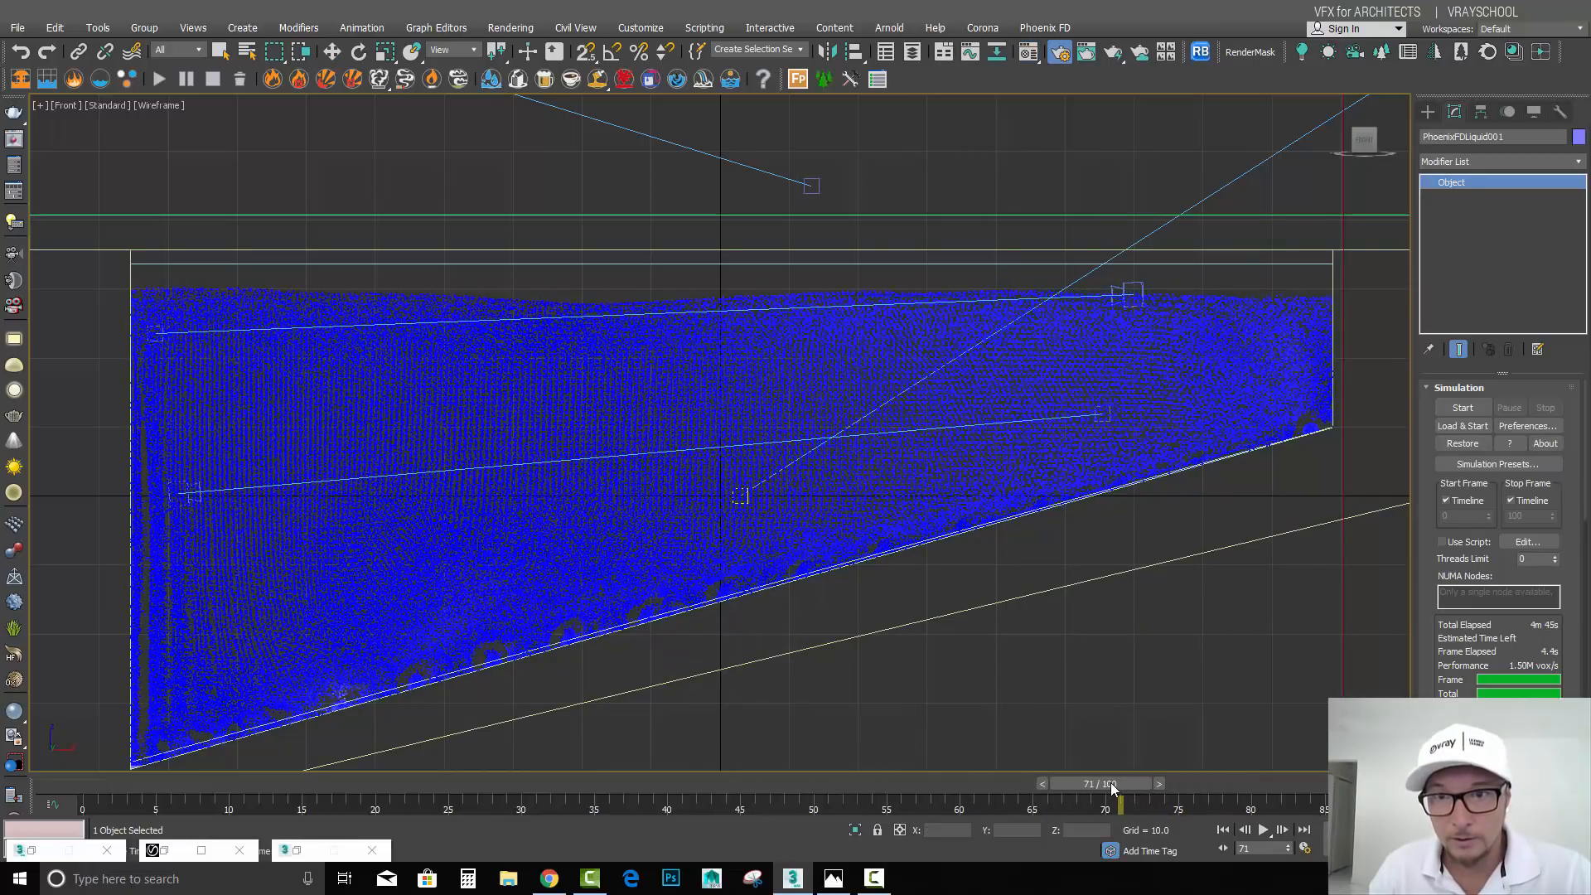
{"action": "key", "text": "c"}
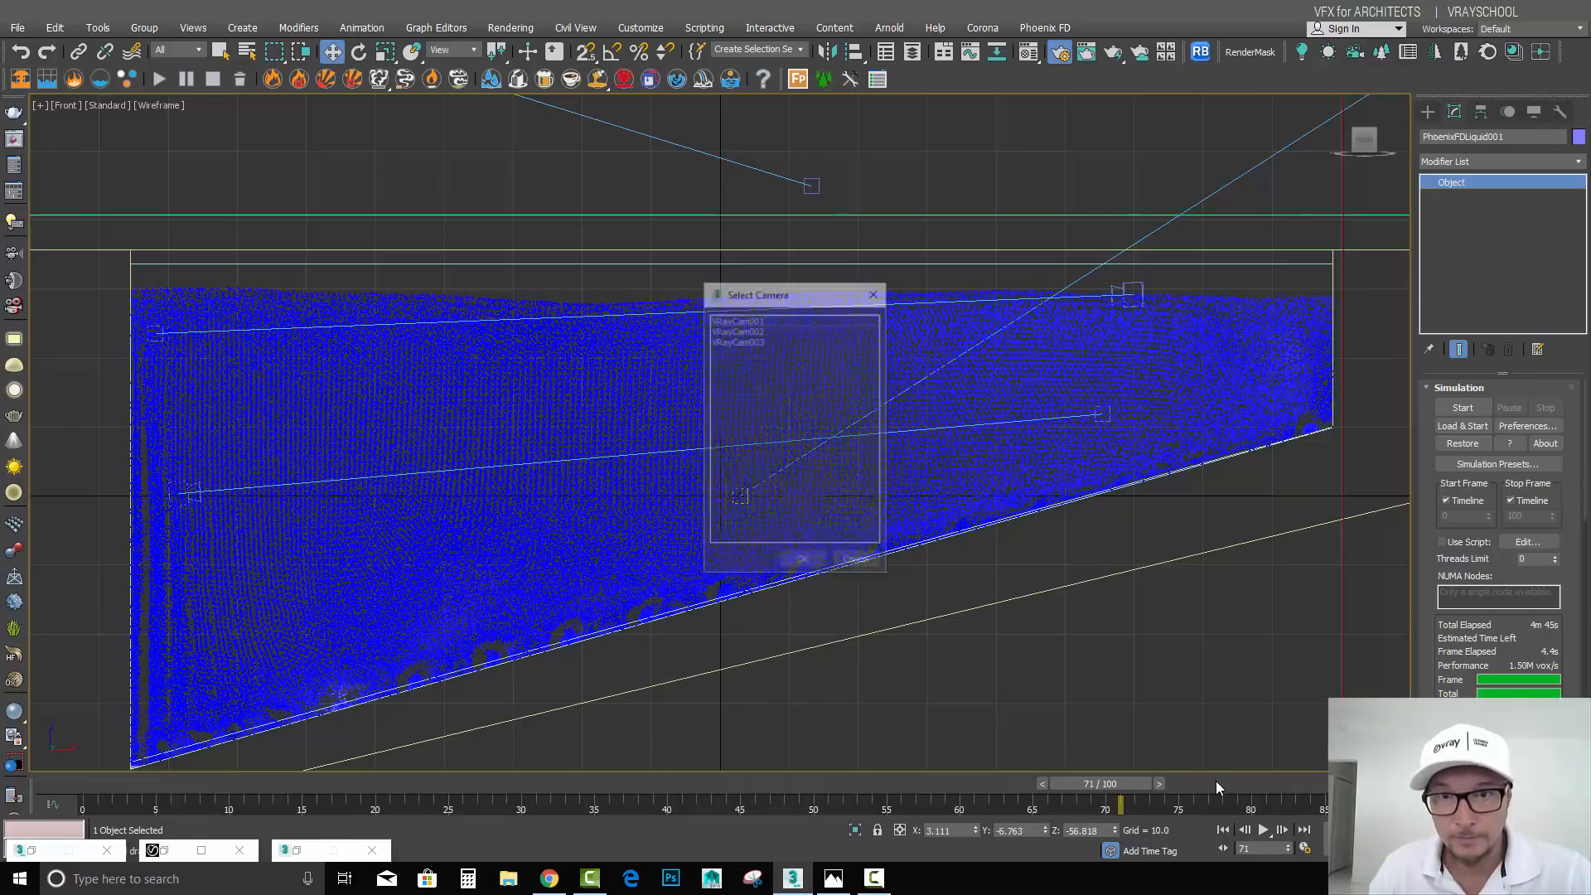
{"action": "double_click", "coordinate": [763, 323]}
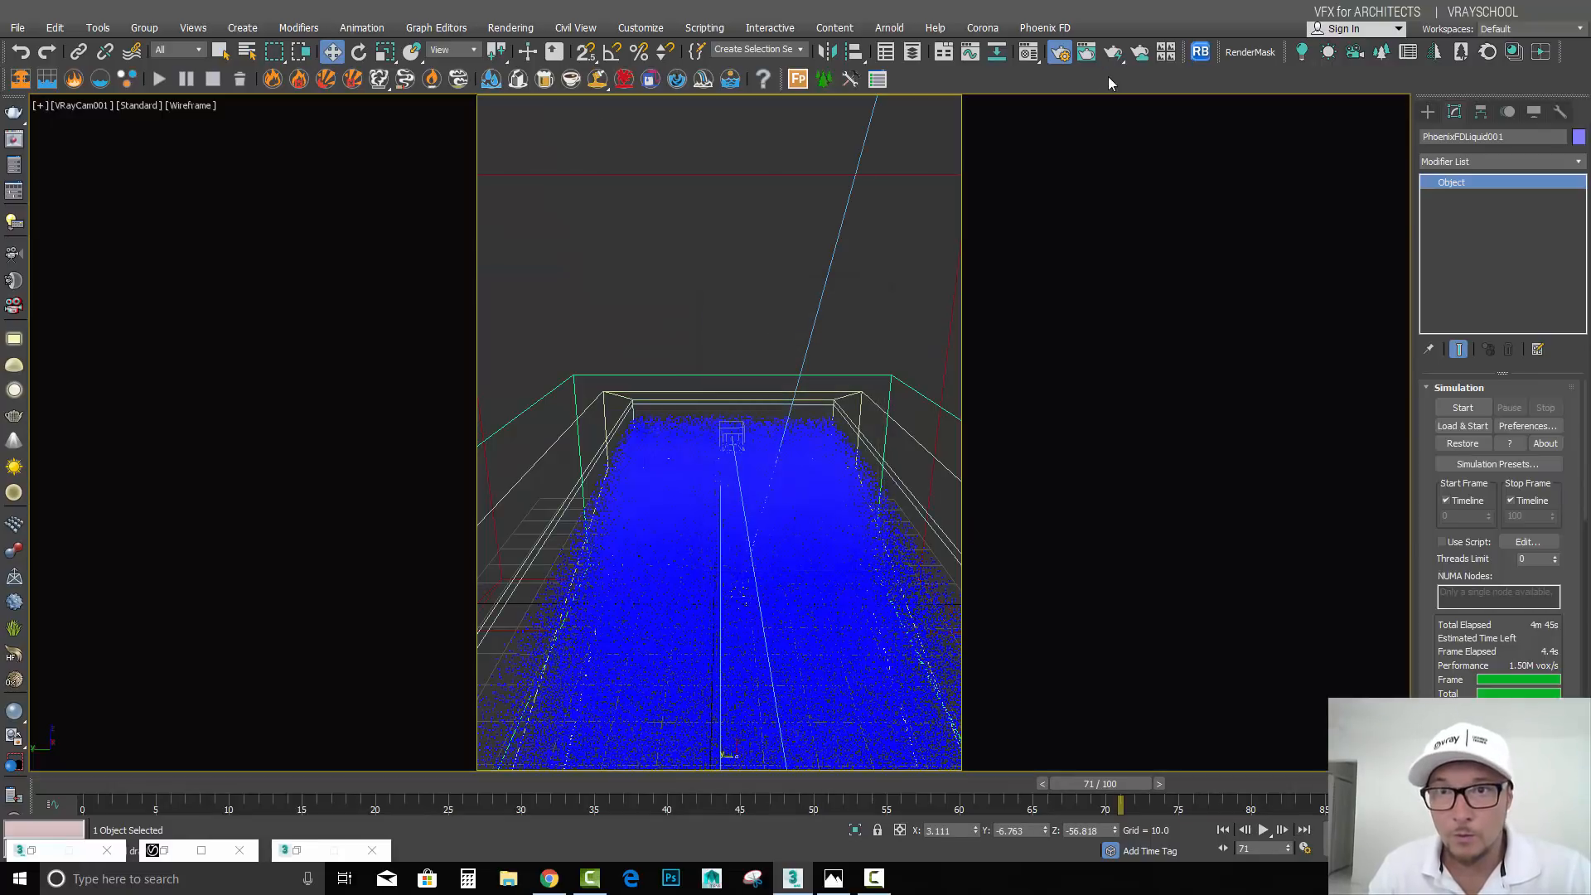
Step: Review the caustic subdivs of VRaySun001 in its V-Ray light properties
{"action": "left_click", "coordinate": [840, 217]}
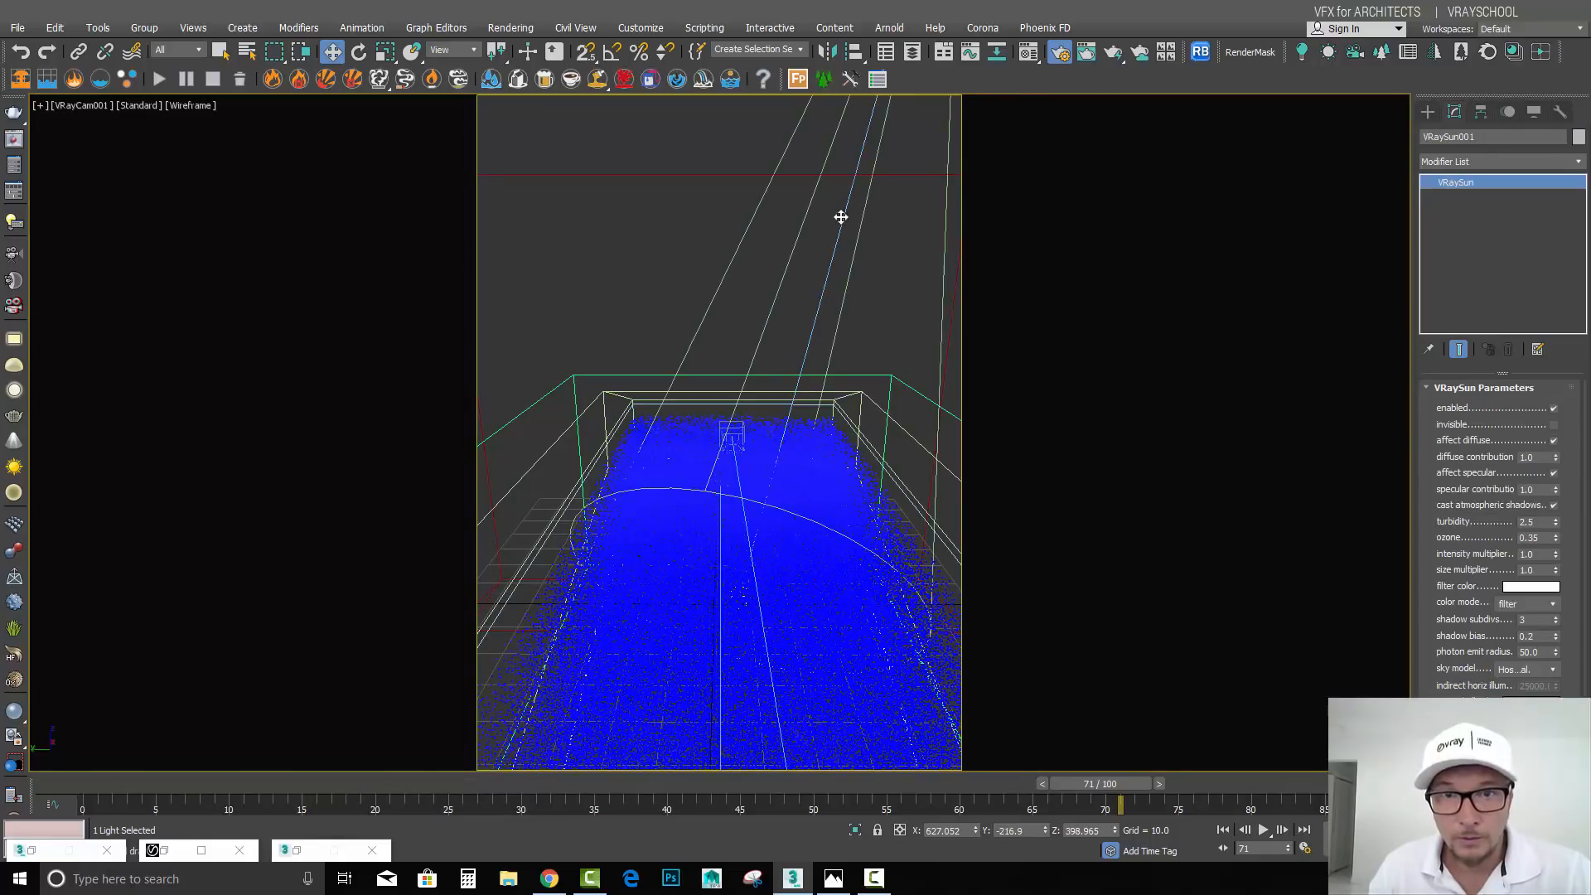
{"action": "right_click", "coordinate": [838, 215]}
{"action": "left_click", "coordinate": [882, 435]}
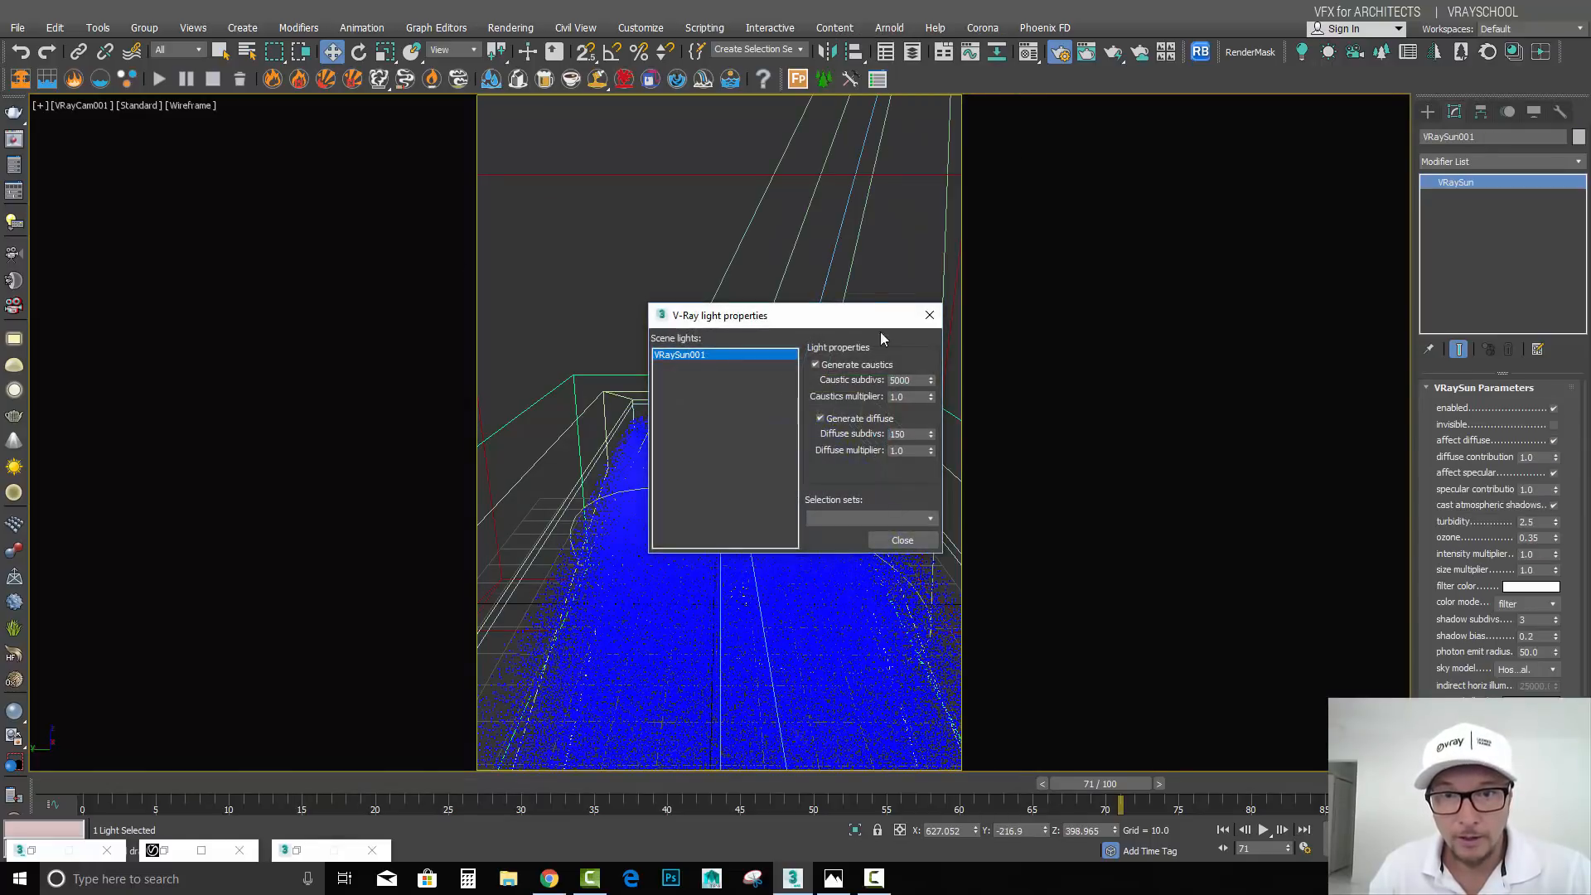
{"action": "left_click_drag", "start_coordinate": [821, 321], "coordinate": [1325, 284]}
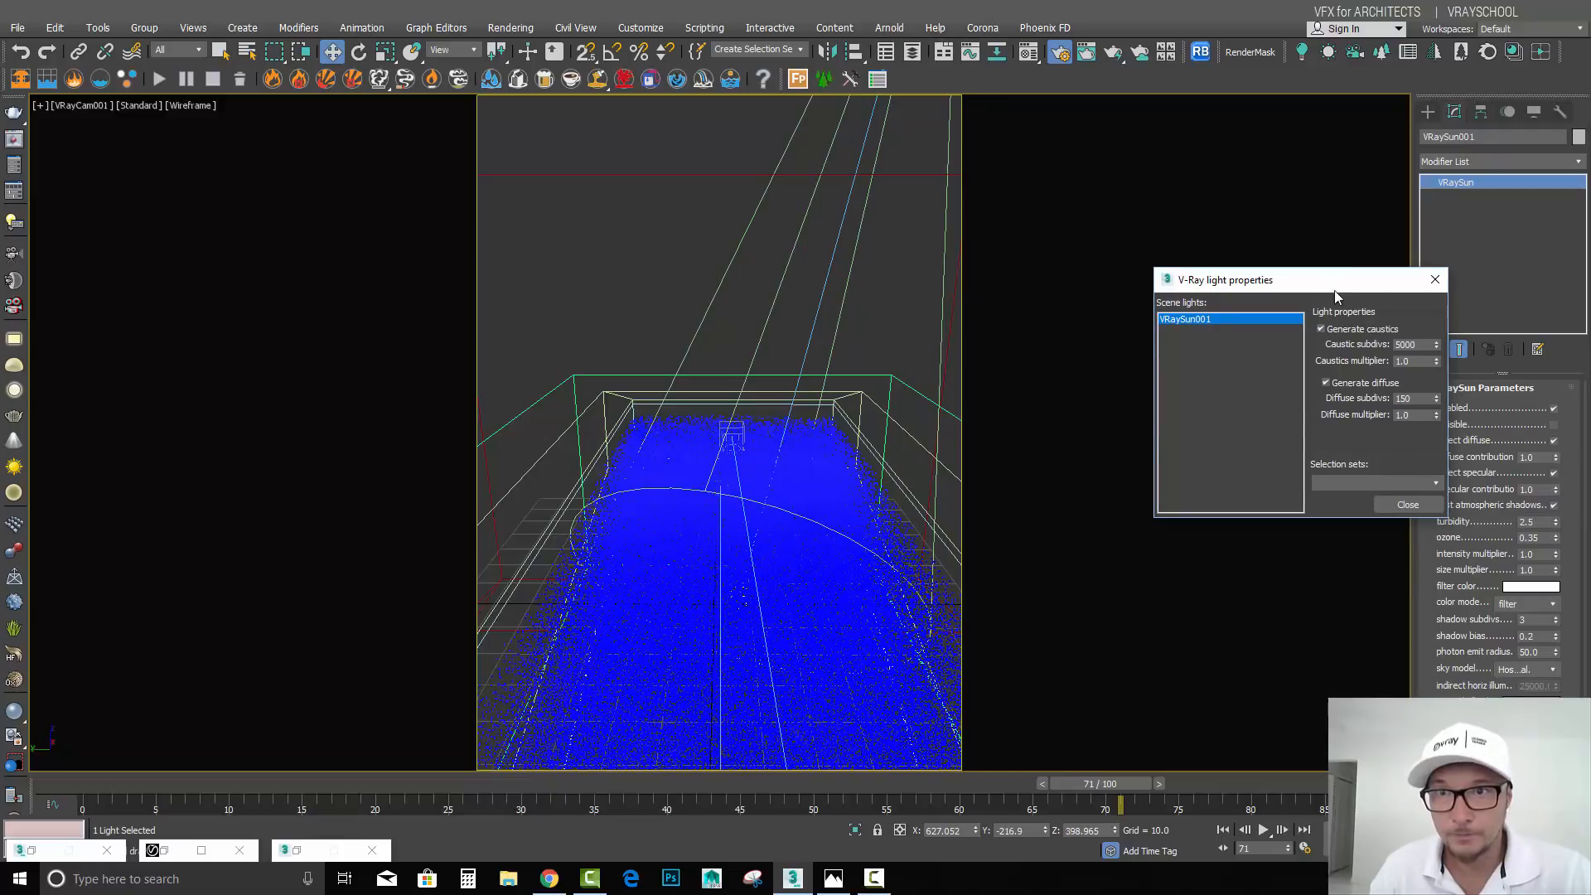
{"action": "left_click", "coordinate": [1408, 505]}
{"action": "left_click", "coordinate": [1113, 53]}
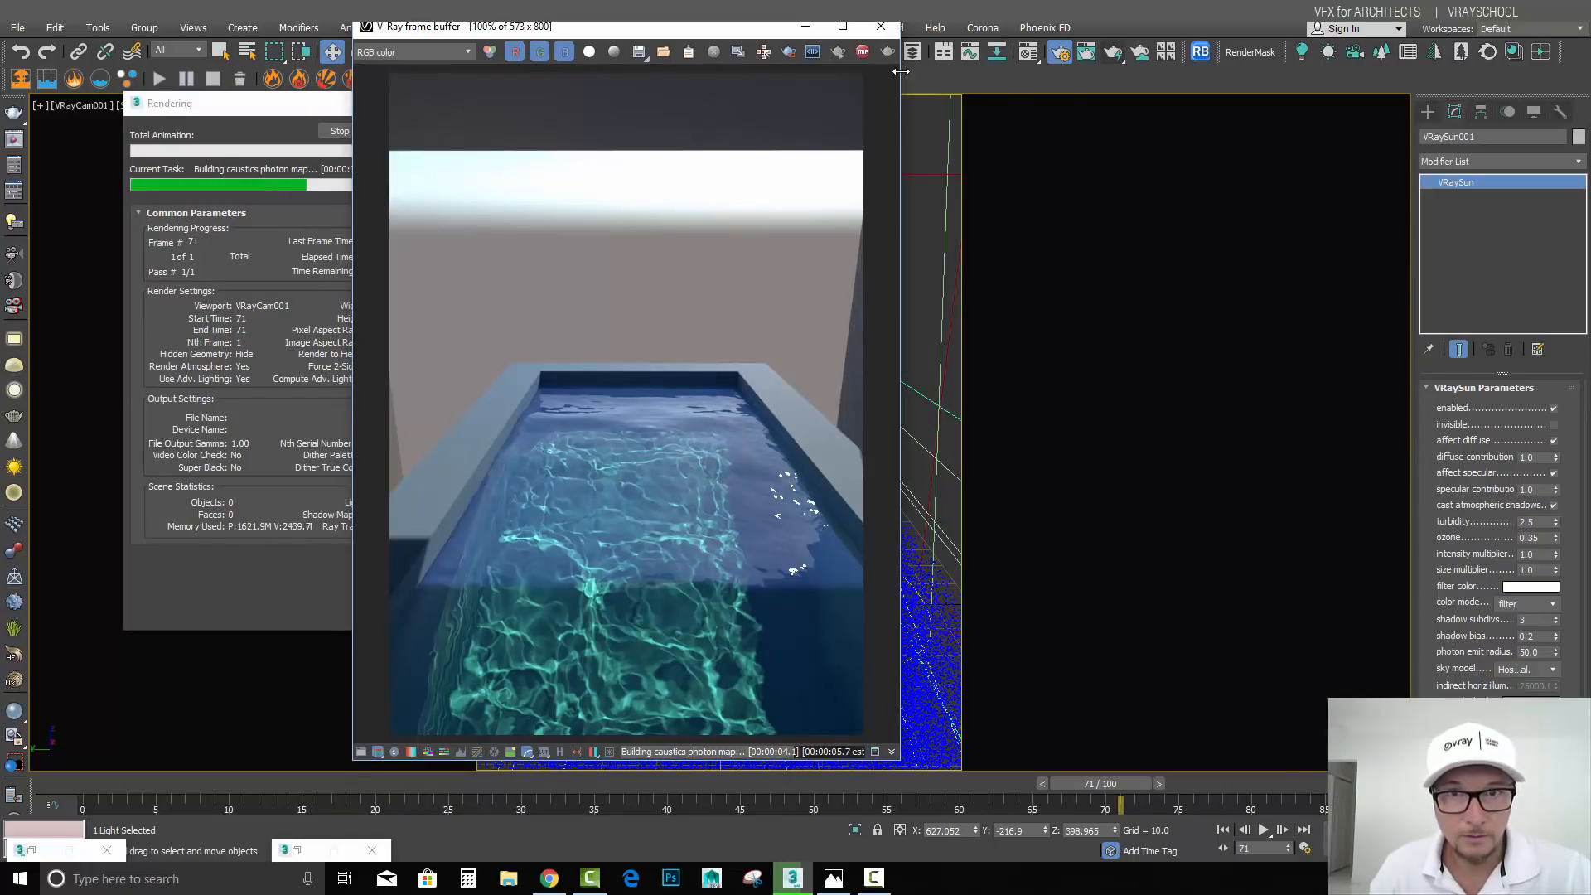
{"action": "left_click", "coordinate": [862, 56]}
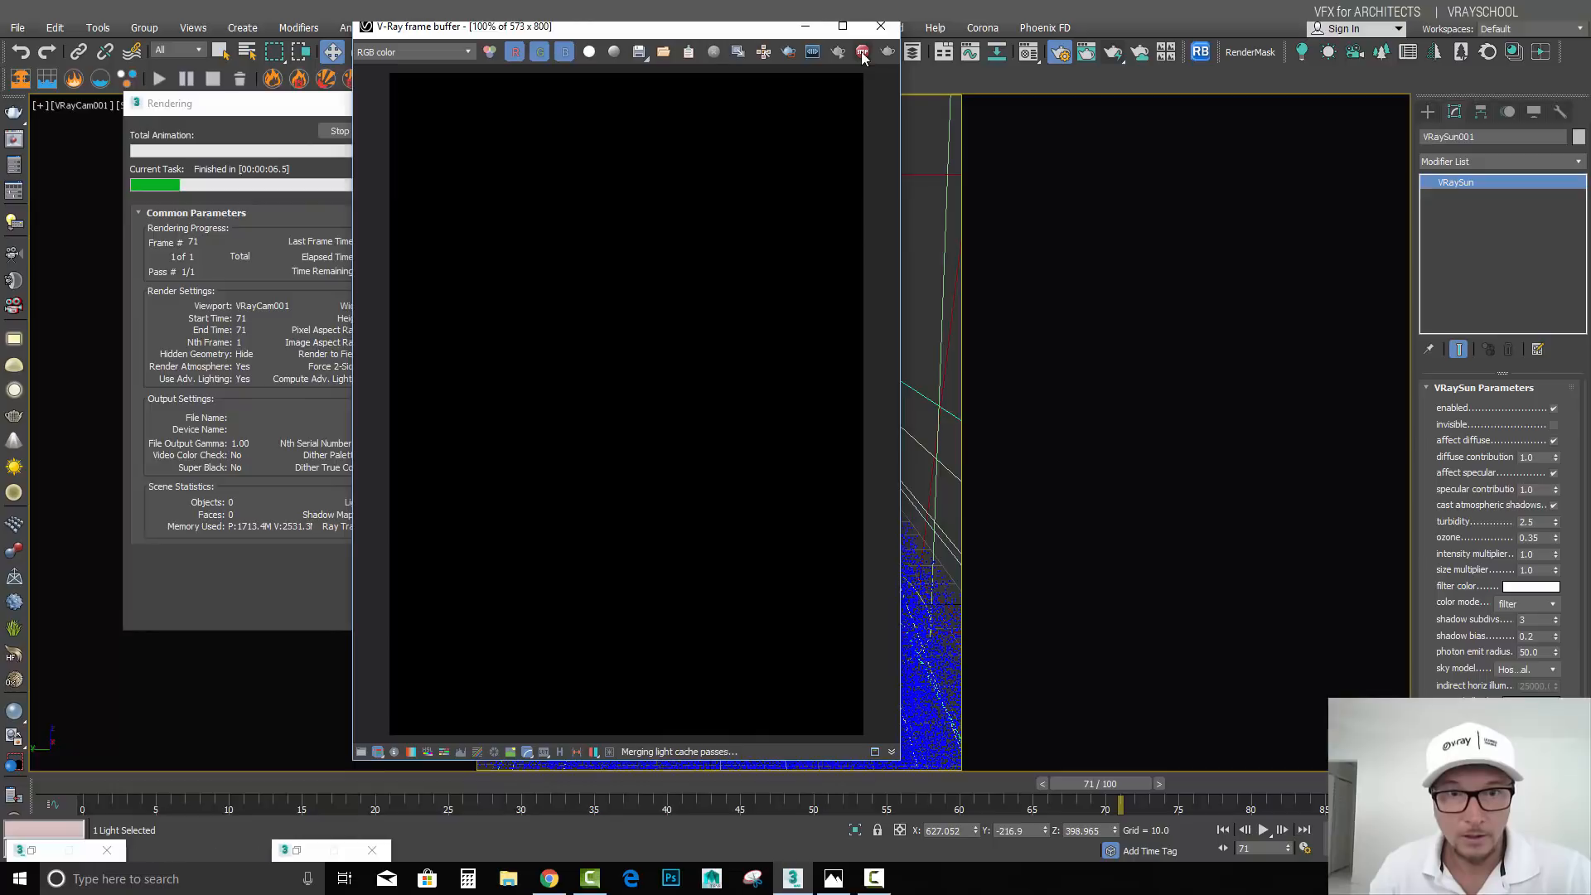
{"action": "left_click", "coordinate": [881, 25]}
Step: Select the water box in the shaded camera view and hide it
{"action": "left_click", "coordinate": [867, 423]}
{"action": "key", "text": "F3"}
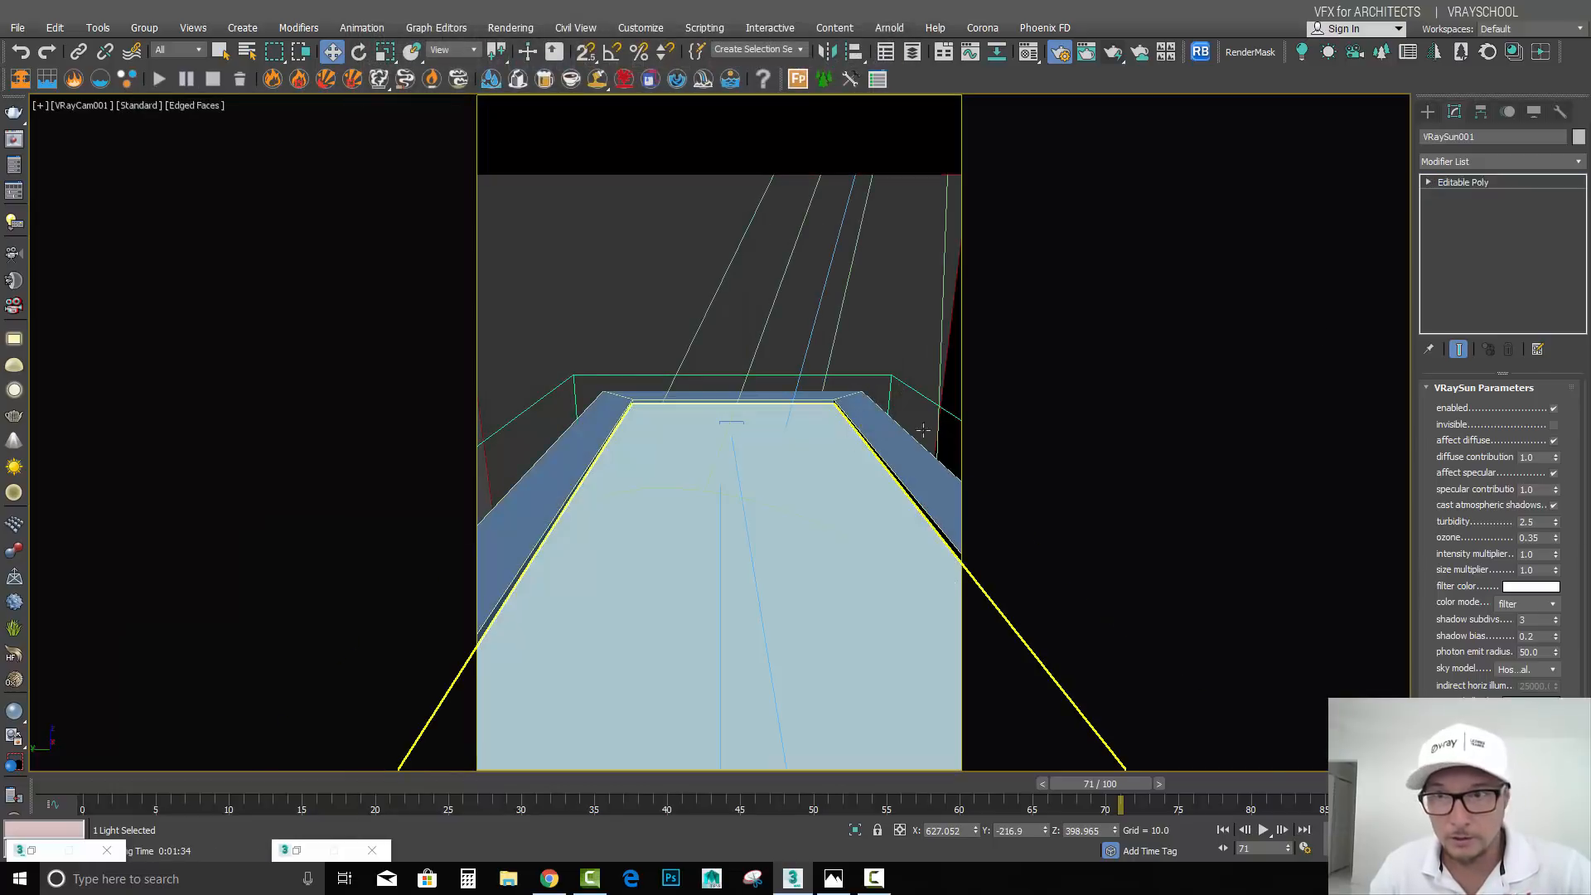
{"action": "left_click", "coordinate": [1534, 112]}
{"action": "left_click", "coordinate": [1492, 519]}
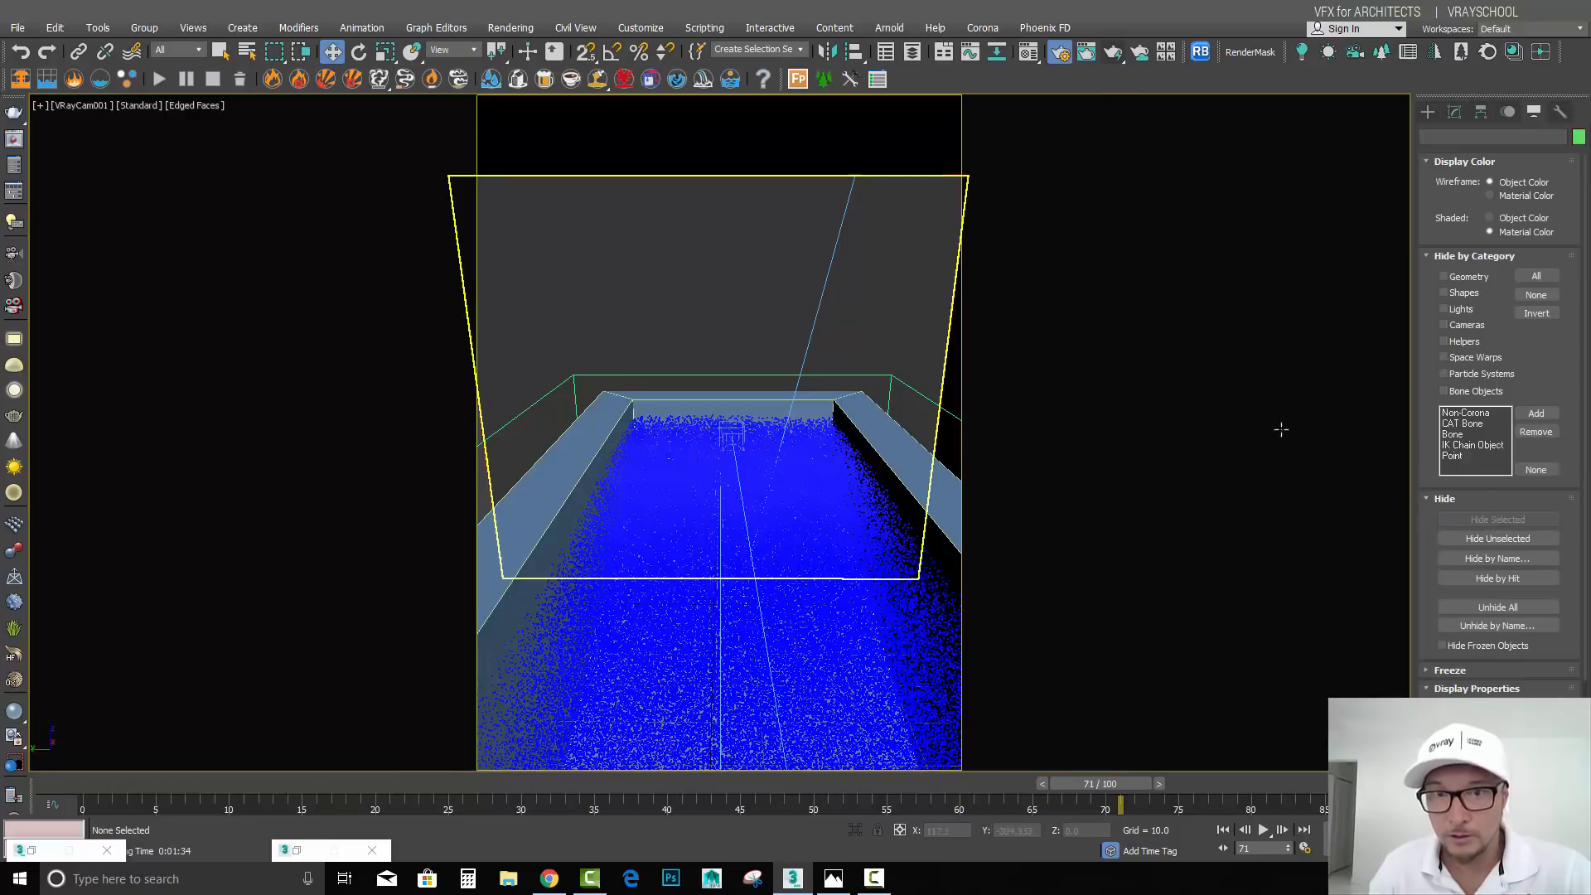
Step: Render frame 71 from the camera, compare the water with the reference pool photo and stop the render
{"action": "key", "text": "shift+q"}
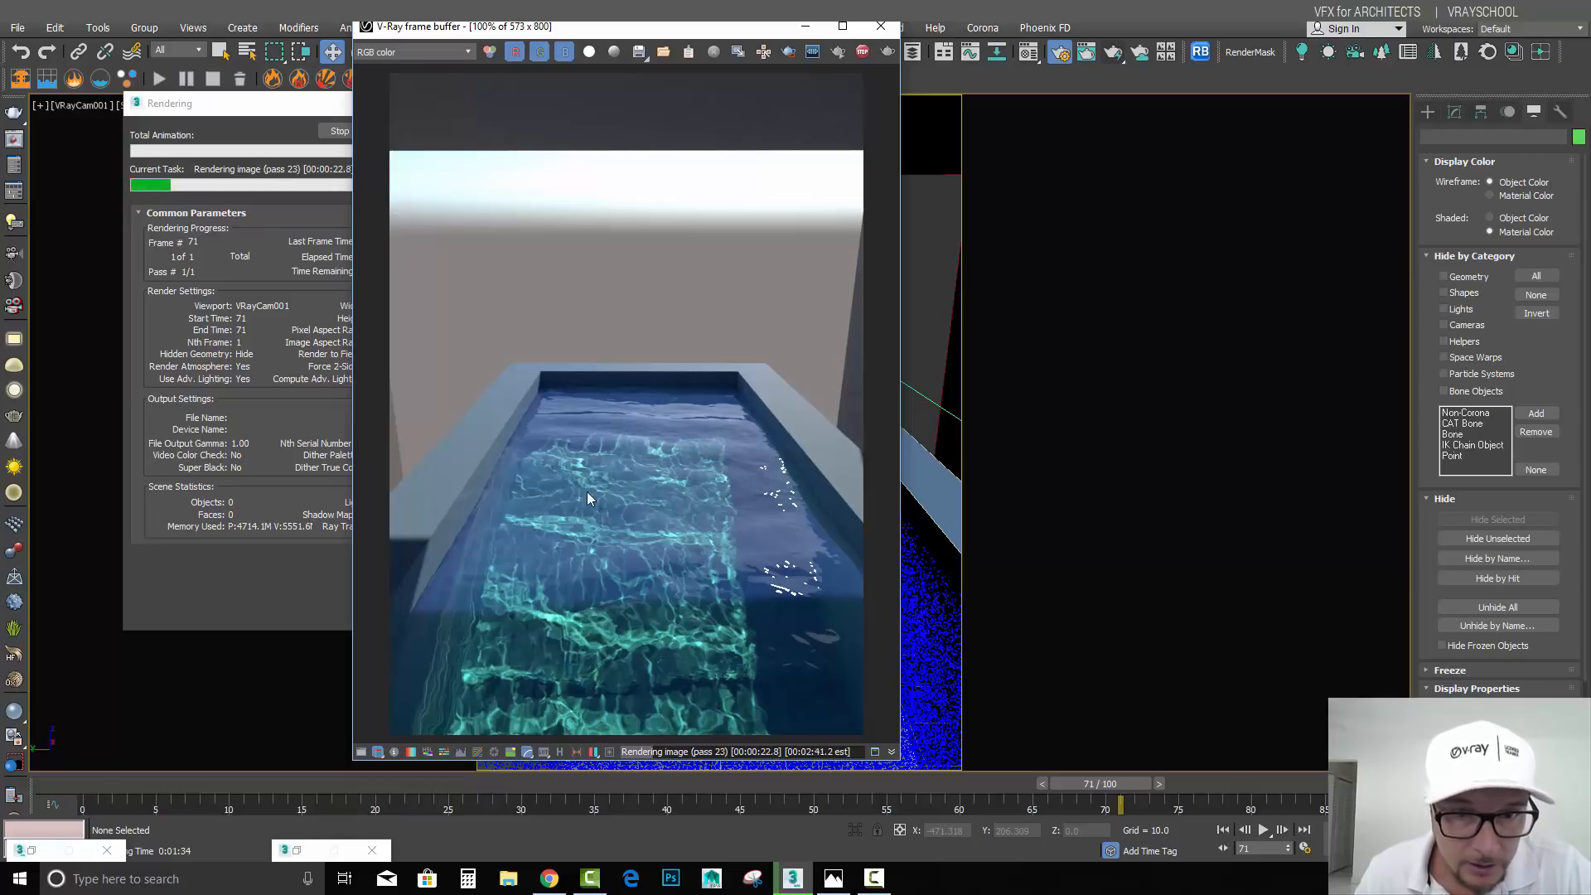
{"action": "left_click", "coordinate": [304, 118]}
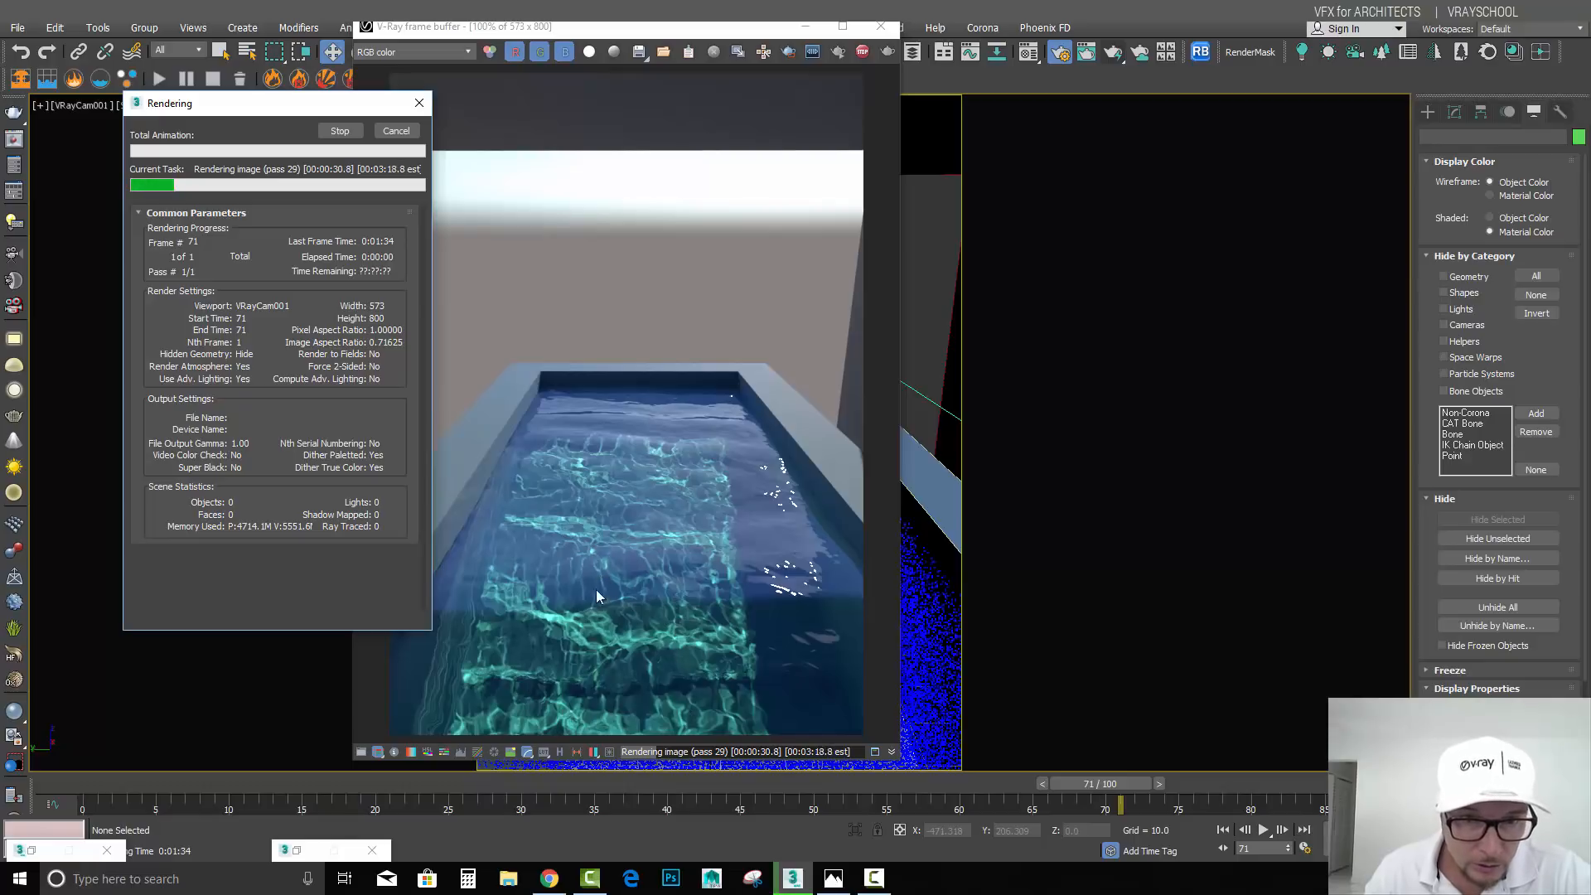
{"action": "left_click", "coordinate": [834, 878]}
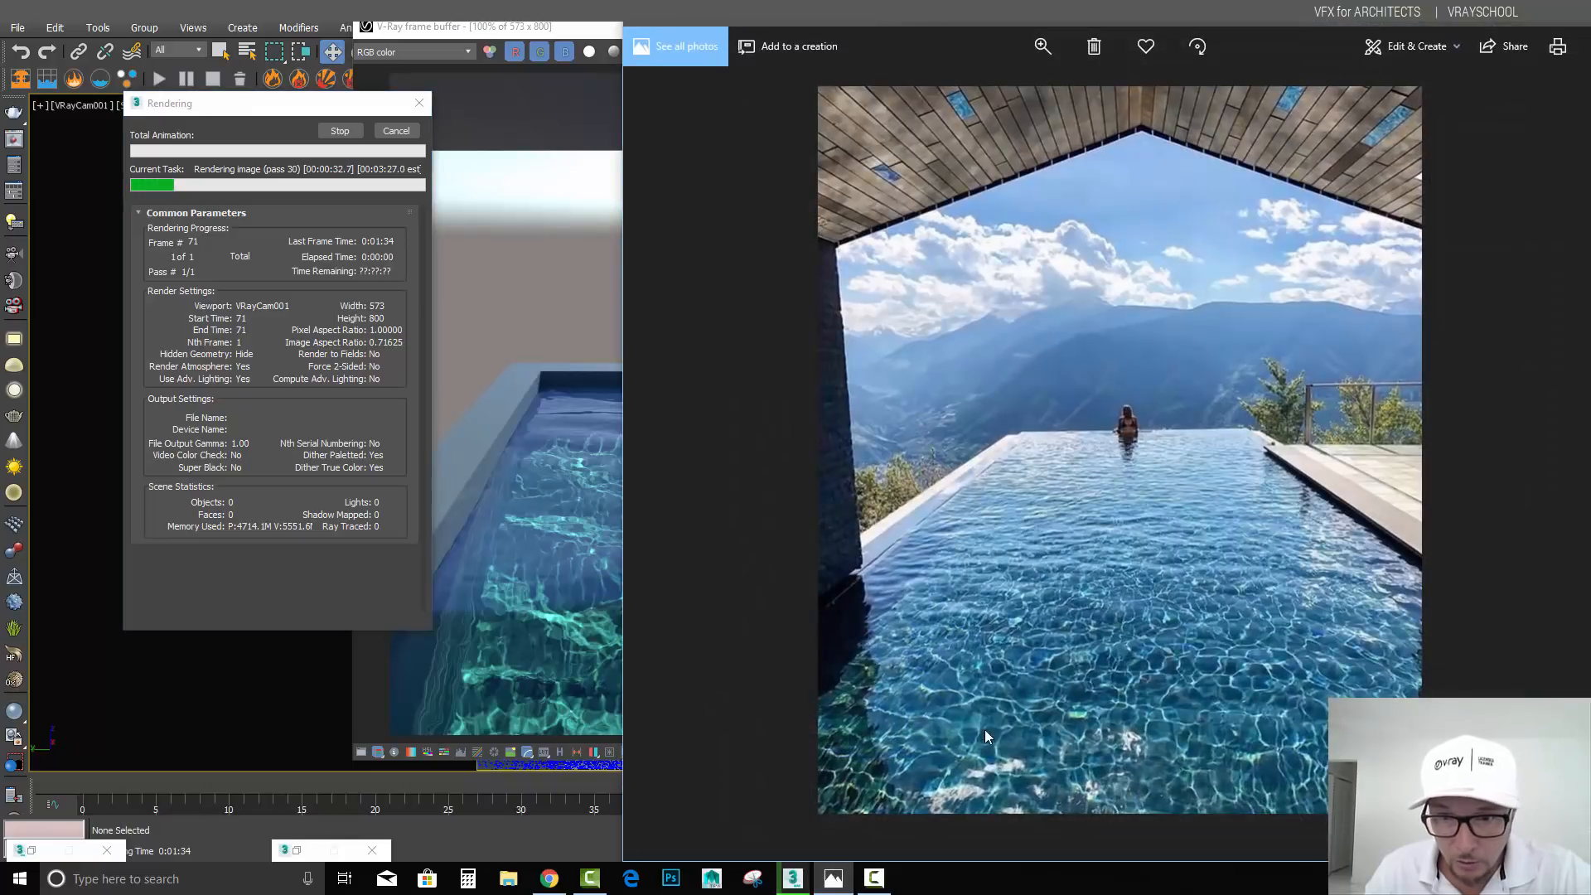
{"action": "left_click", "coordinate": [545, 561]}
{"action": "left_click", "coordinate": [271, 115]}
{"action": "left_click", "coordinate": [338, 132]}
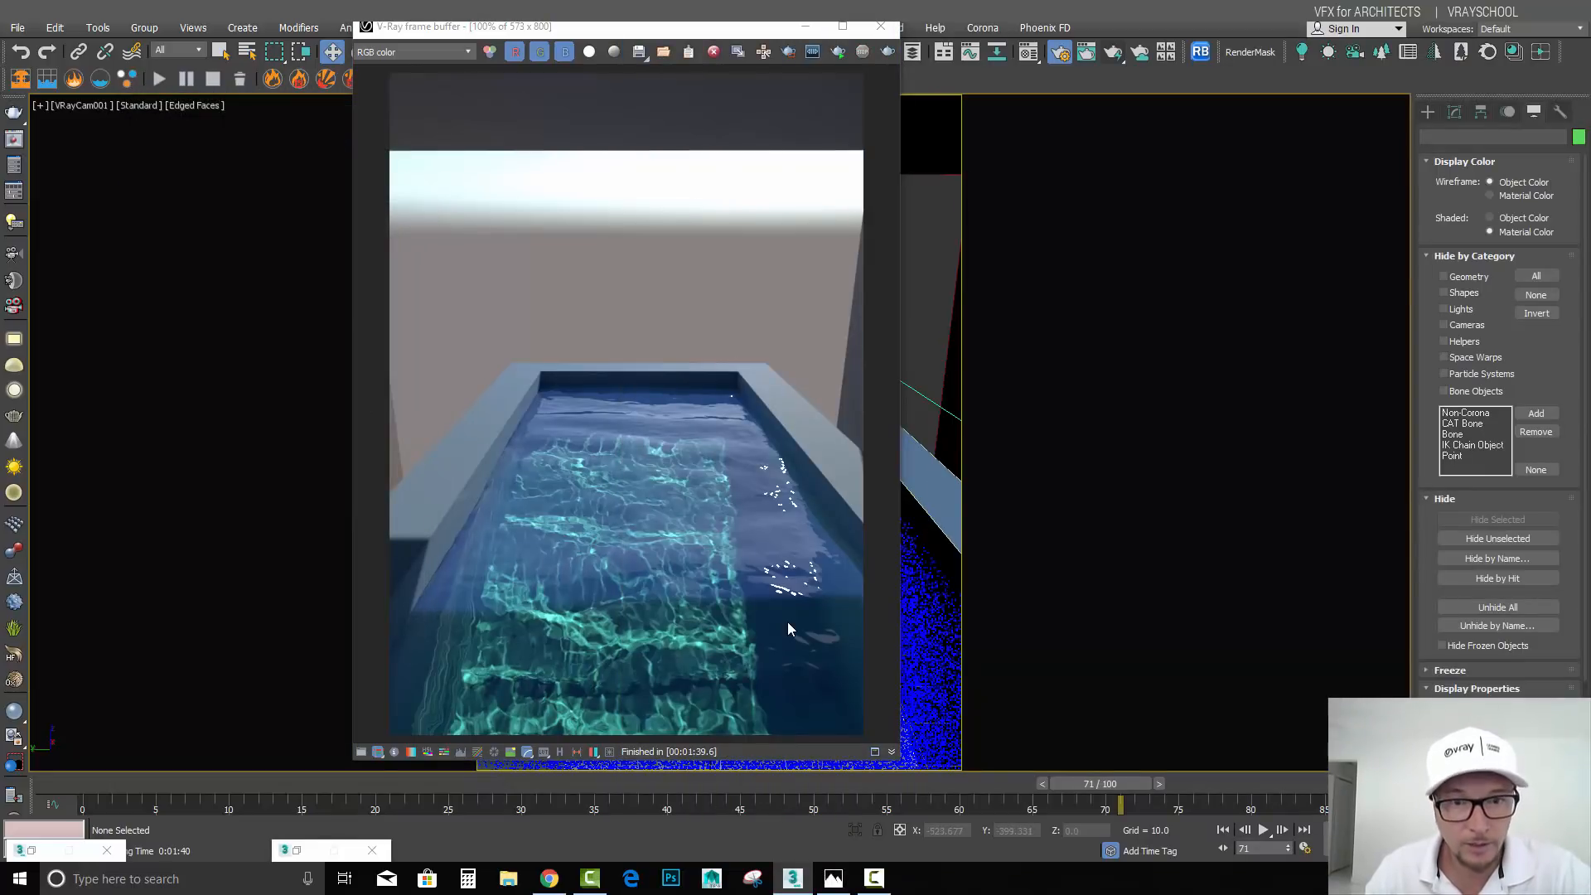
Step: Select the VRayCam001 camera, switch to PhoenixFDLiquid001 and review its grid resolution settings
{"action": "left_click", "coordinate": [91, 104]}
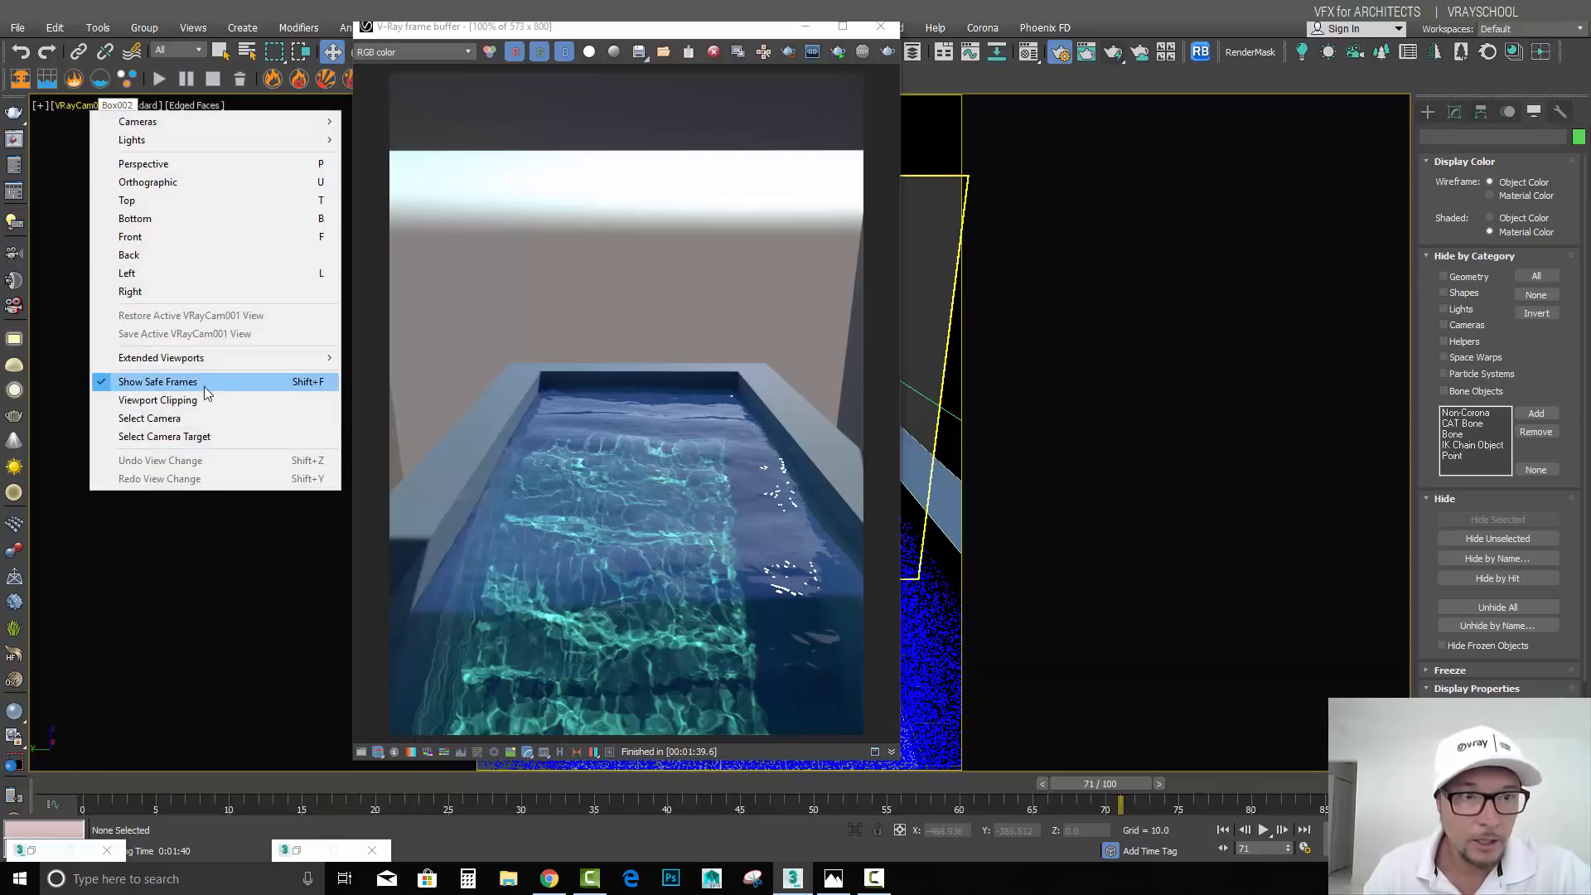
{"action": "left_click", "coordinate": [197, 418]}
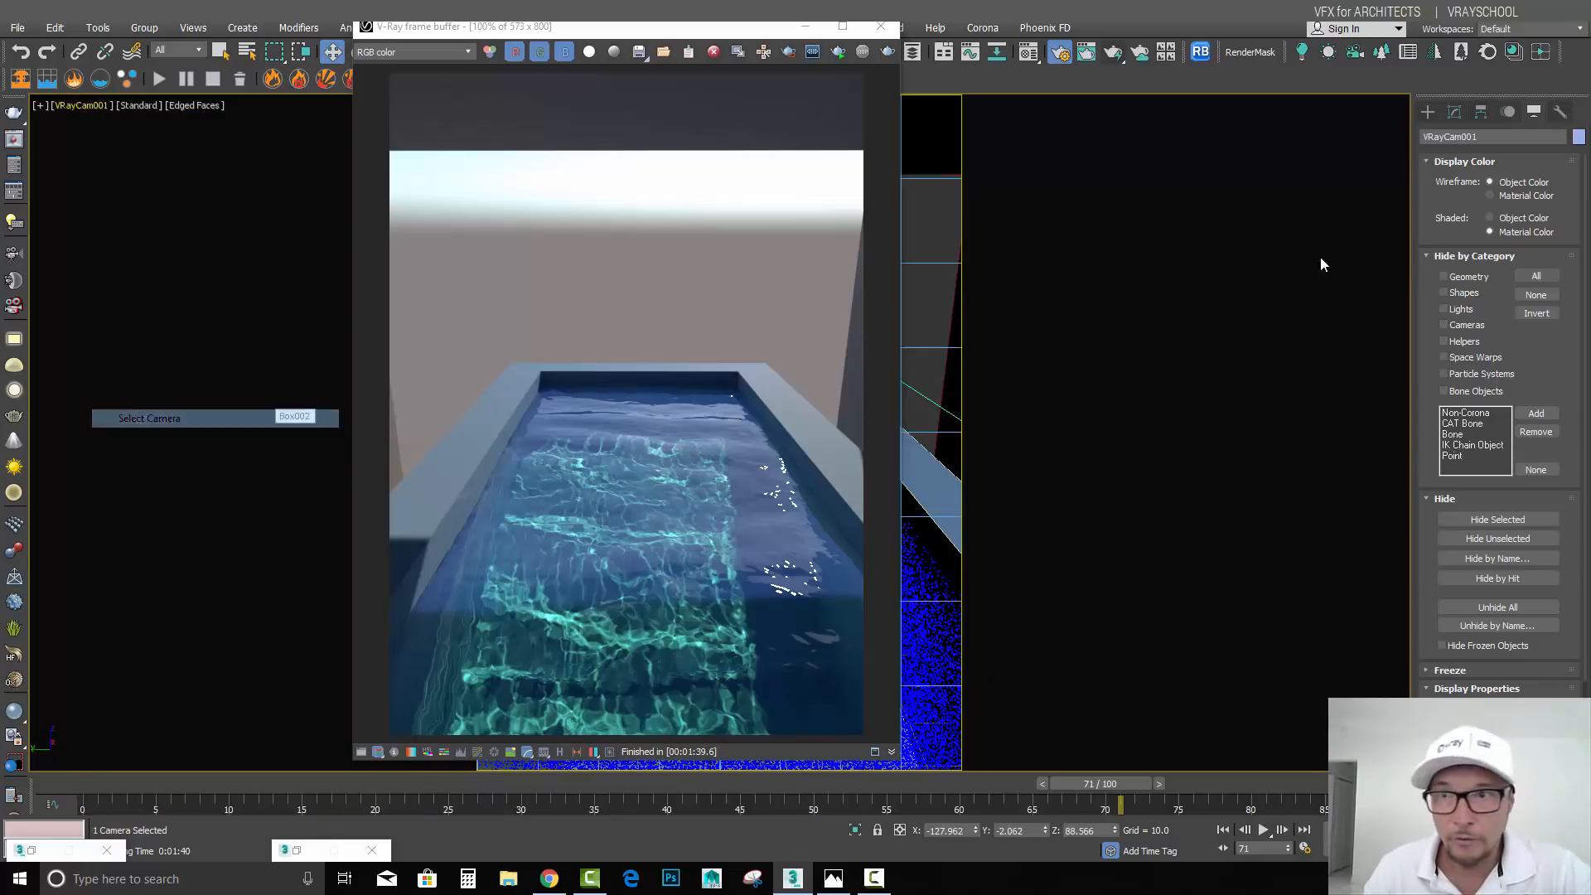
{"action": "left_click", "coordinate": [1454, 112]}
{"action": "left_click", "coordinate": [915, 396]}
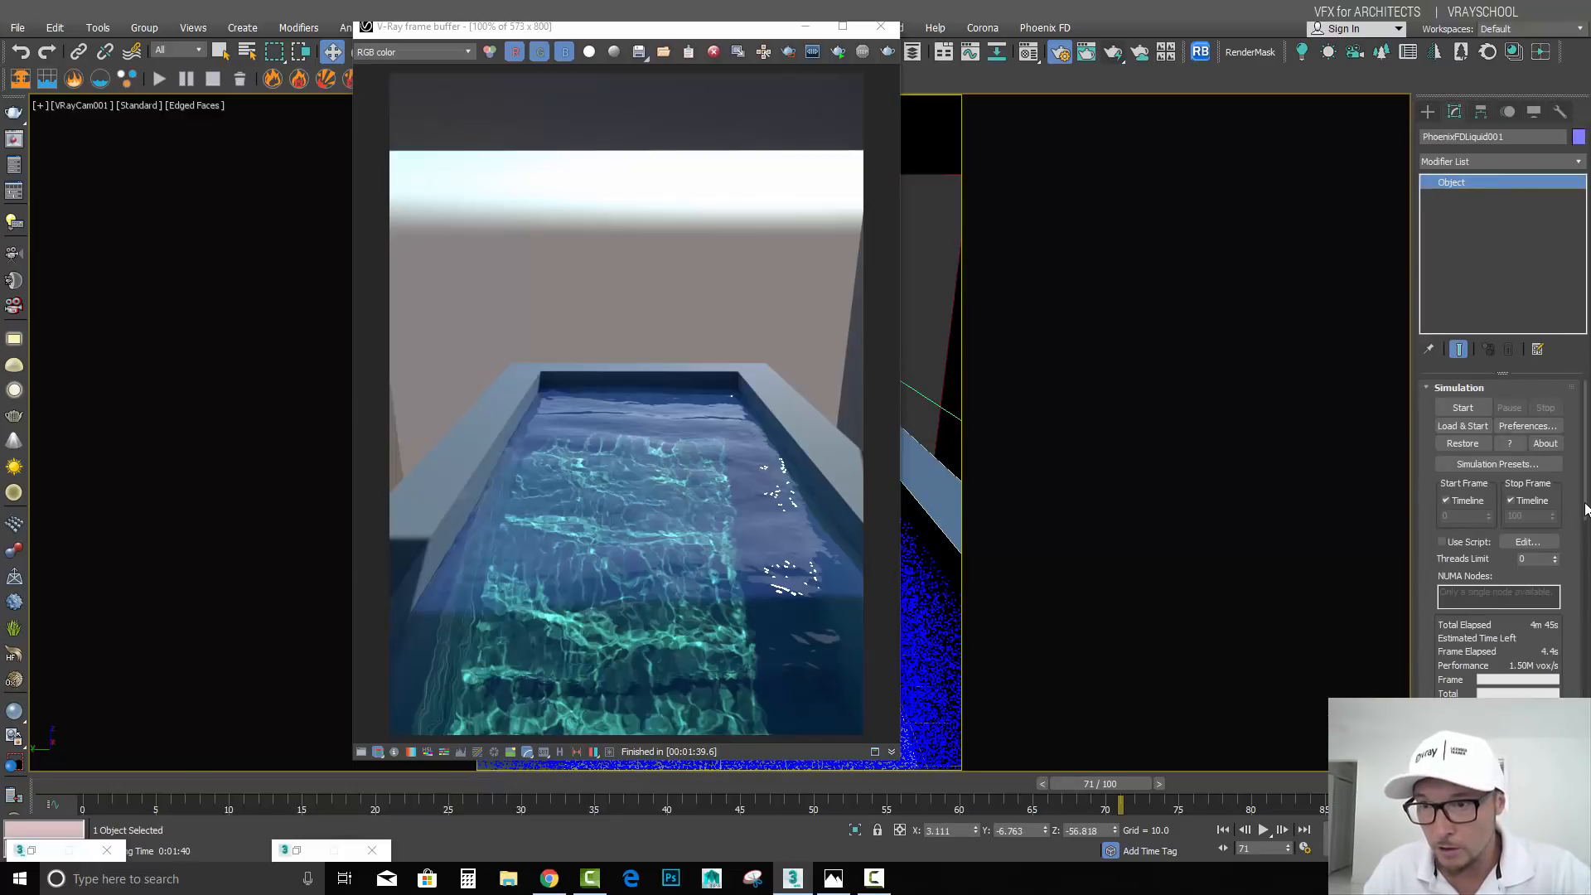
{"action": "scroll", "coordinate": [1572, 536], "scroll_direction": "down", "scroll_amount": 10}
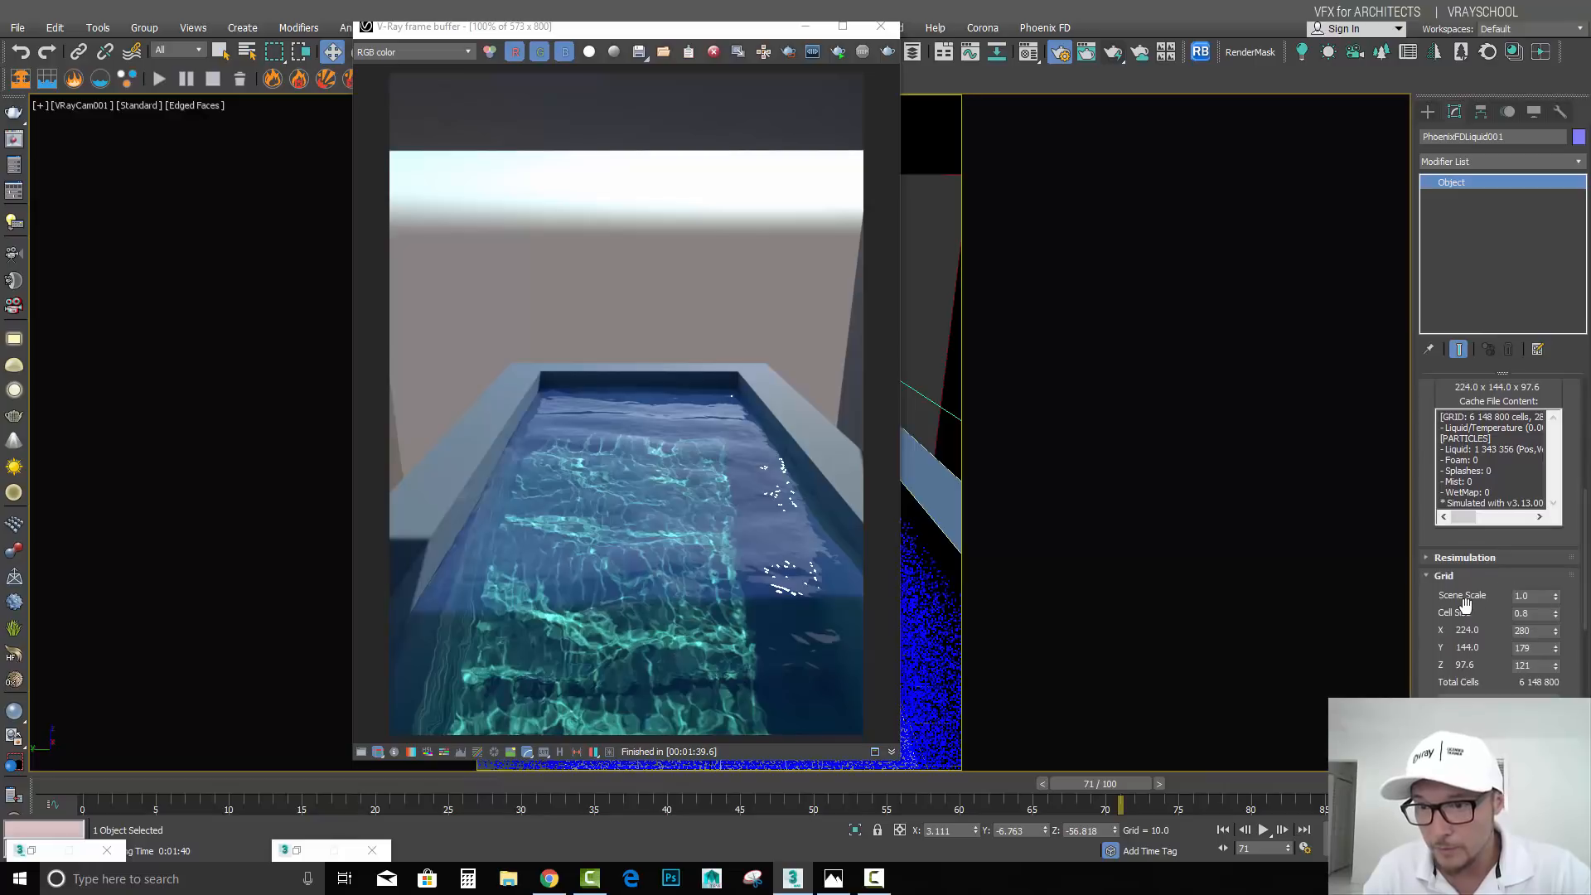
{"action": "left_click_drag", "start_coordinate": [1581, 612], "coordinate": [1587, 479]}
{"action": "scroll", "coordinate": [1531, 635], "scroll_direction": "down", "scroll_amount": 8}
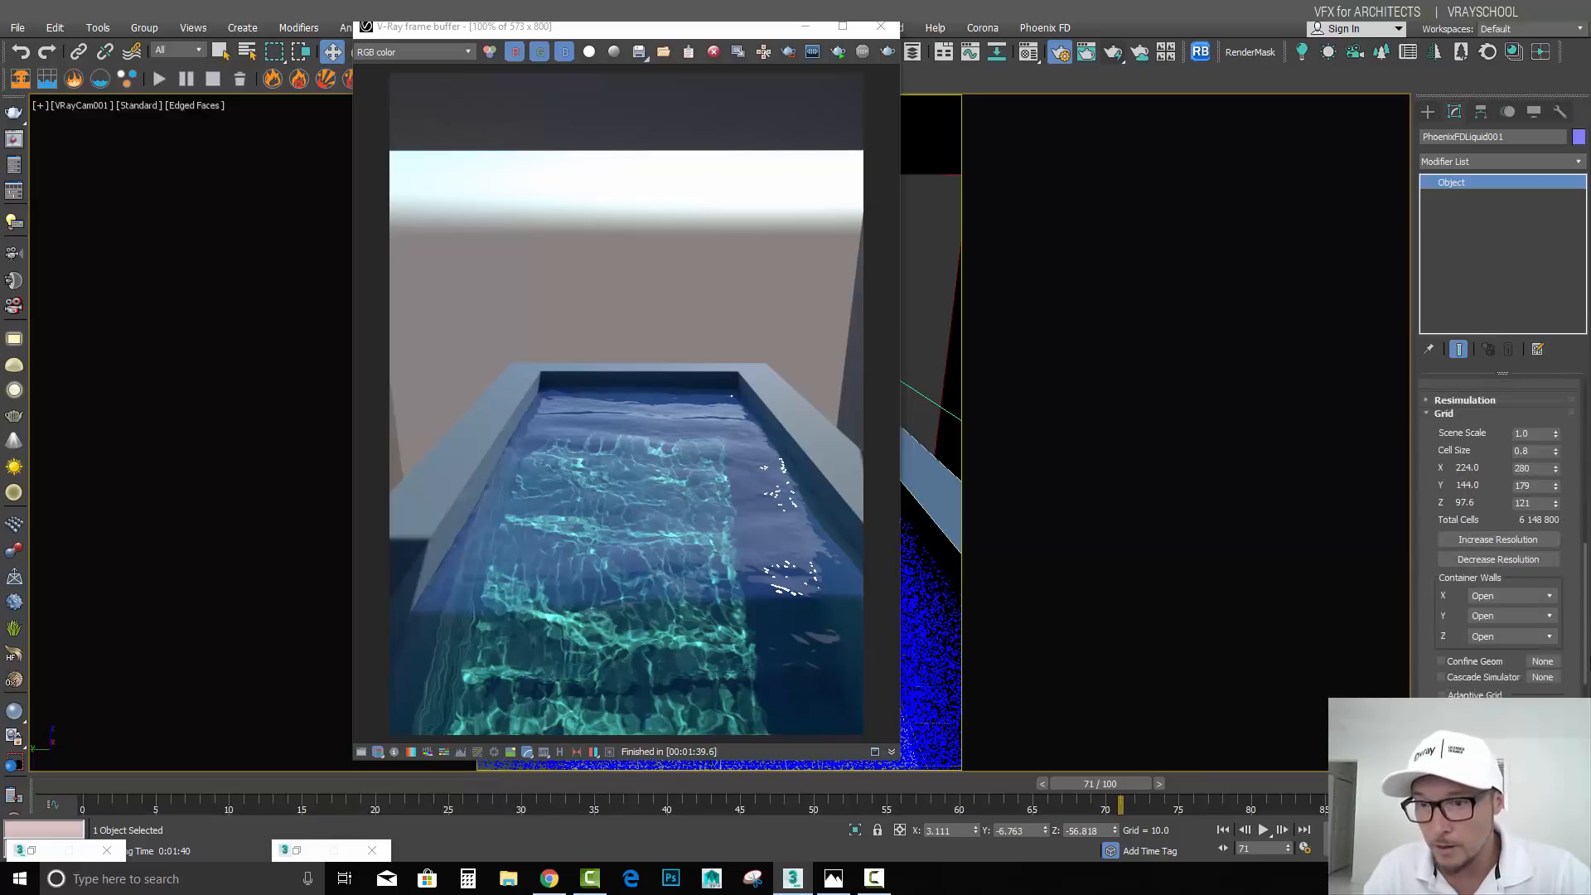
Step: Review the Motion Inertia and Gravity values in the liquid simulator's Dynamics settings
{"action": "left_click", "coordinate": [1531, 632]}
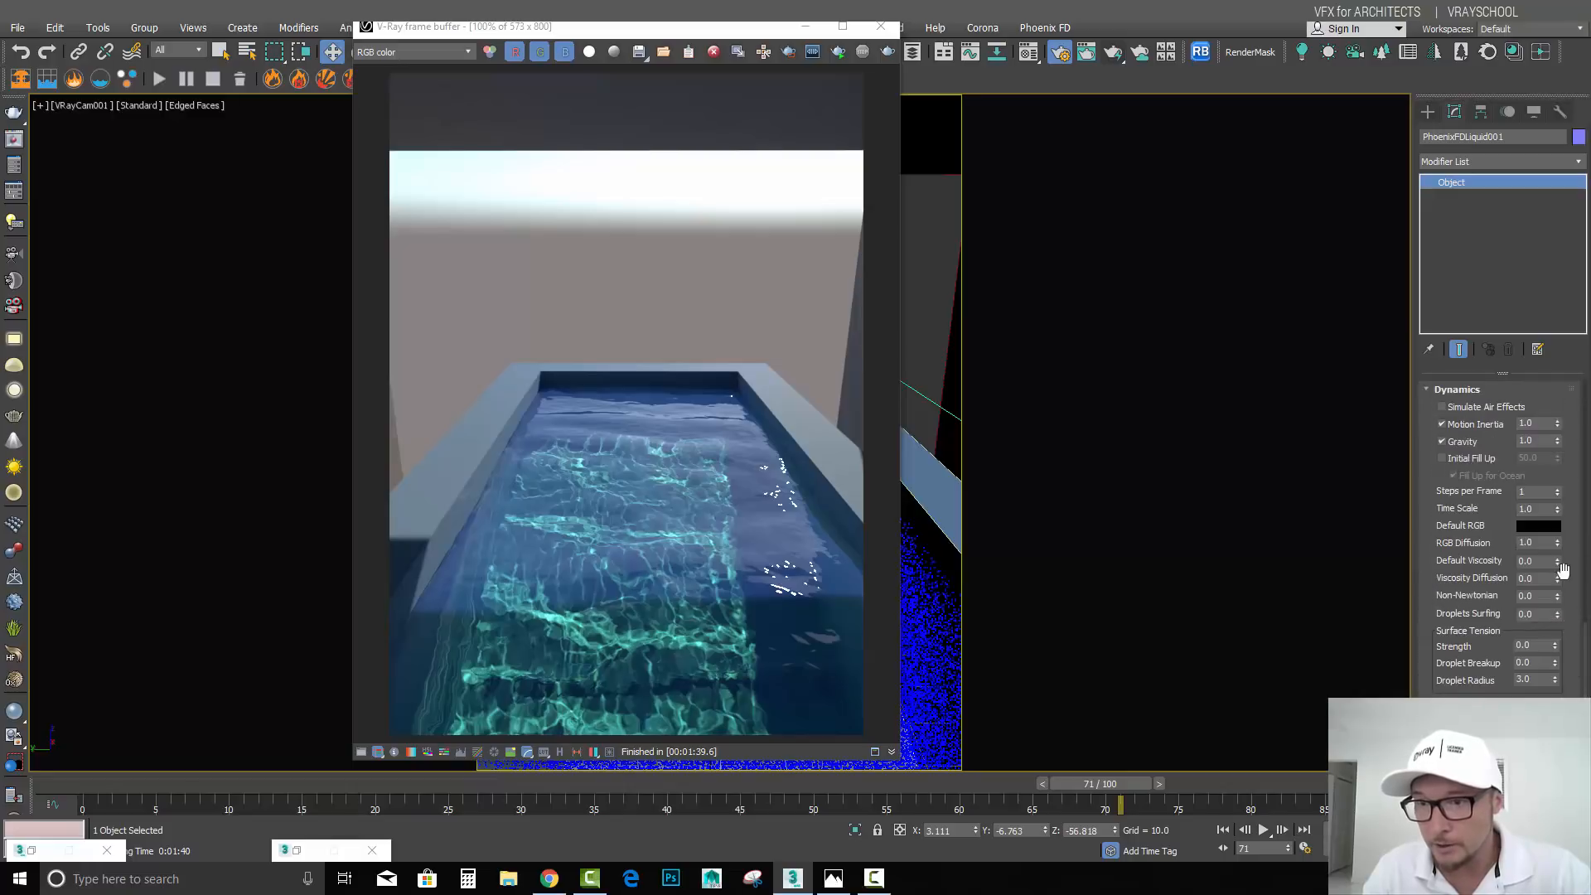
{"action": "double_click", "coordinate": [1538, 424]}
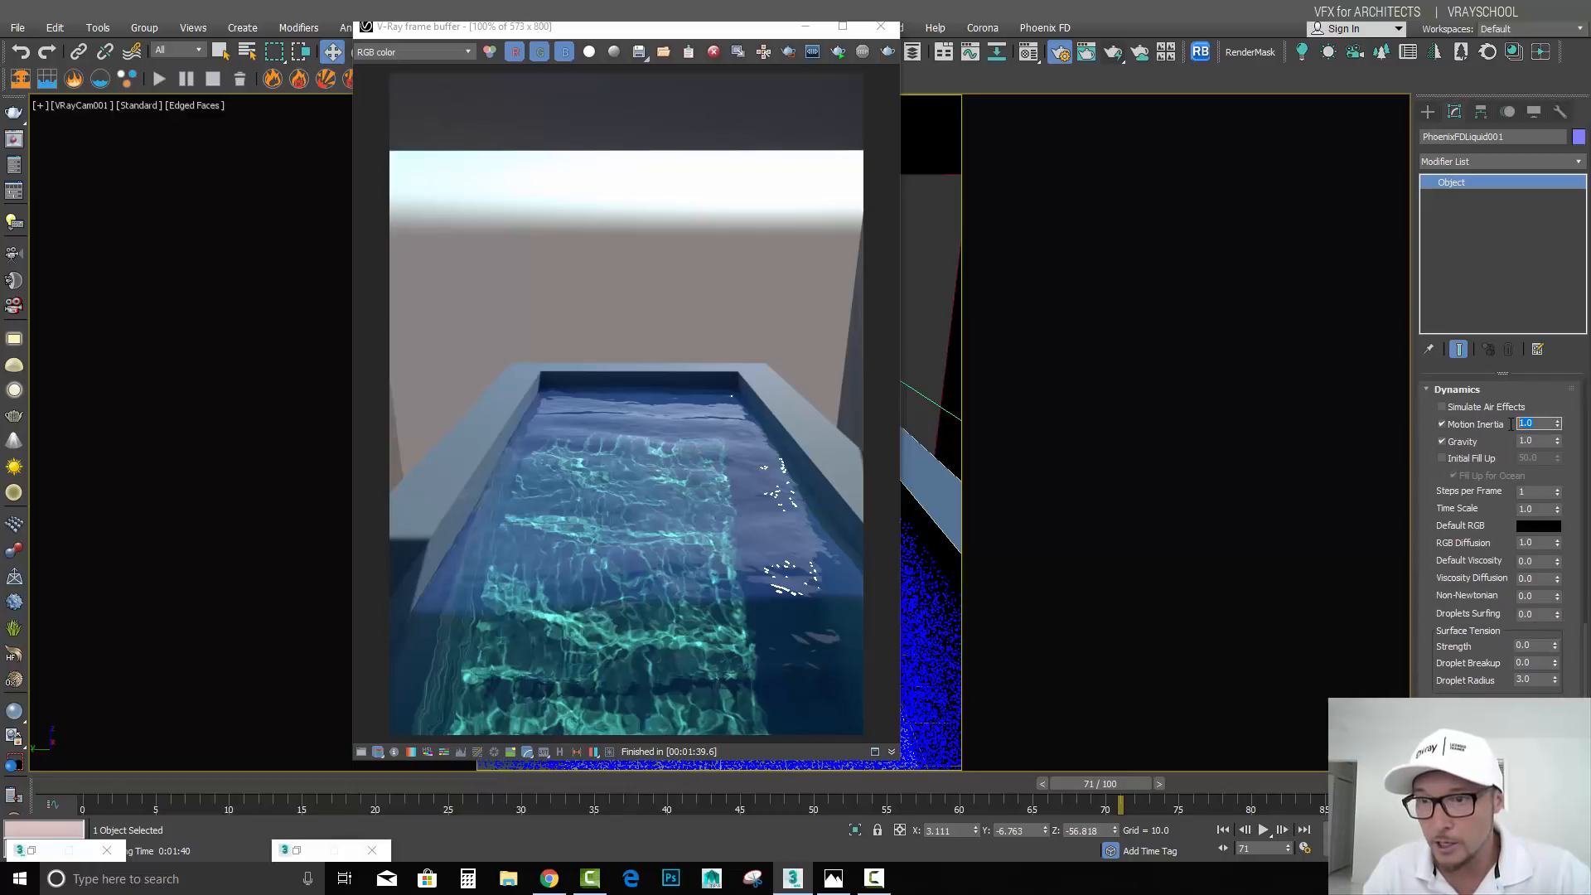
{"action": "double_click", "coordinate": [1533, 441]}
{"action": "double_click", "coordinate": [1530, 423]}
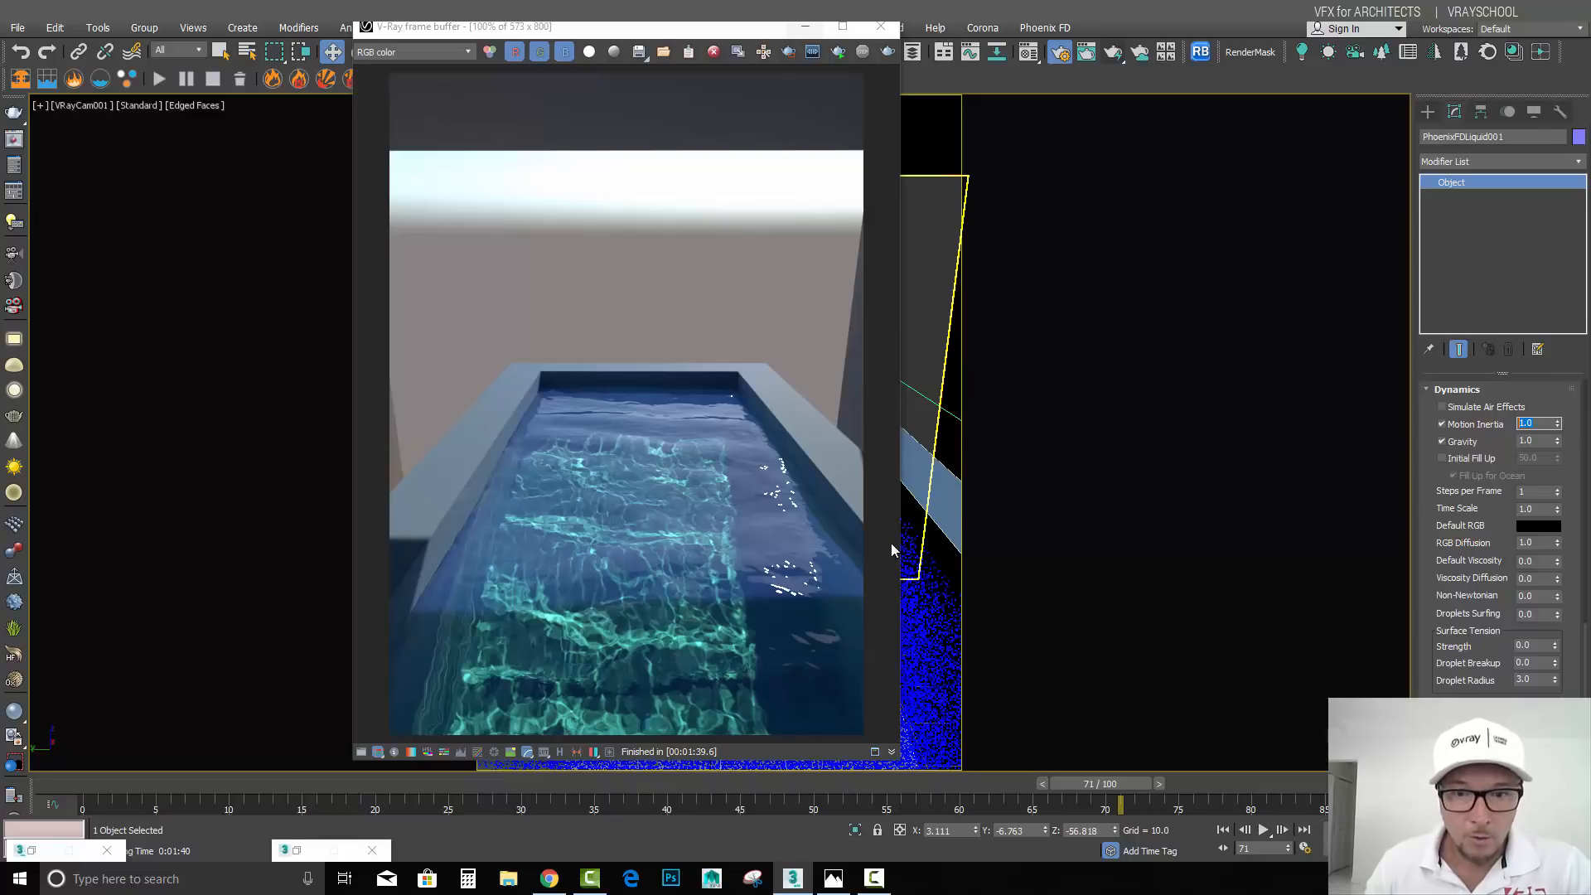
Step: Compare the finished render with the reference pool photo and move the frame buffer off the viewport
{"action": "left_click", "coordinate": [833, 879]}
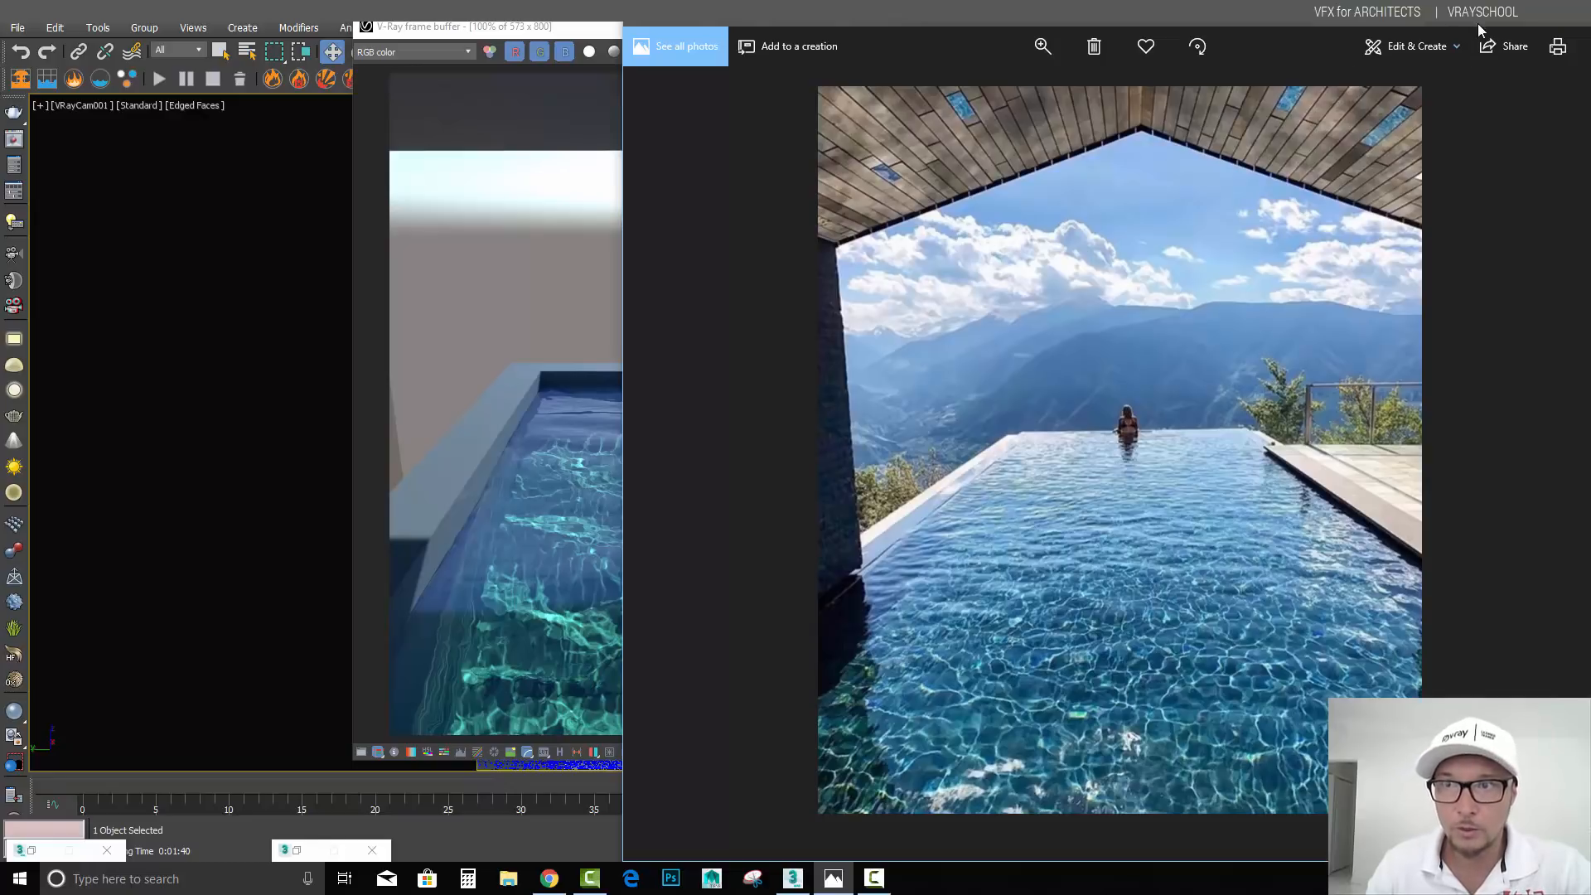
{"action": "left_click", "coordinate": [1507, 25]}
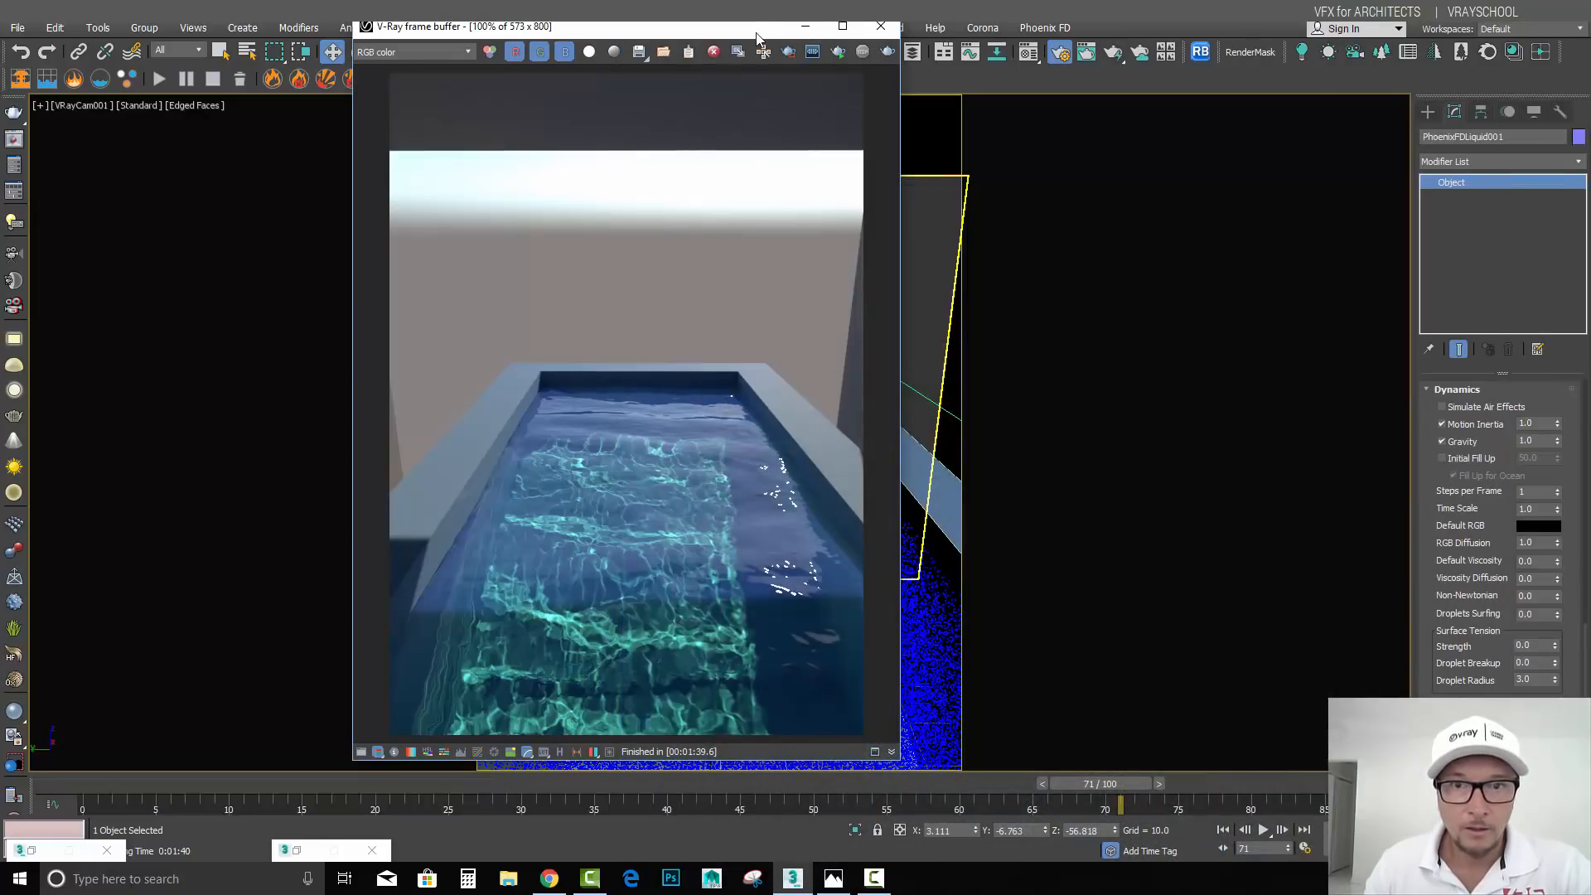
{"action": "left_click_drag", "start_coordinate": [757, 37], "coordinate": [345, 49]}
Step: Create a VRayLight beside the pool in the top view and set its type to Dome
{"action": "left_click", "coordinate": [729, 282]}
{"action": "key", "text": "t"}
{"action": "middle_click_drag", "start_coordinate": [743, 348], "coordinate": [712, 352]}
{"action": "left_click", "coordinate": [1427, 111]}
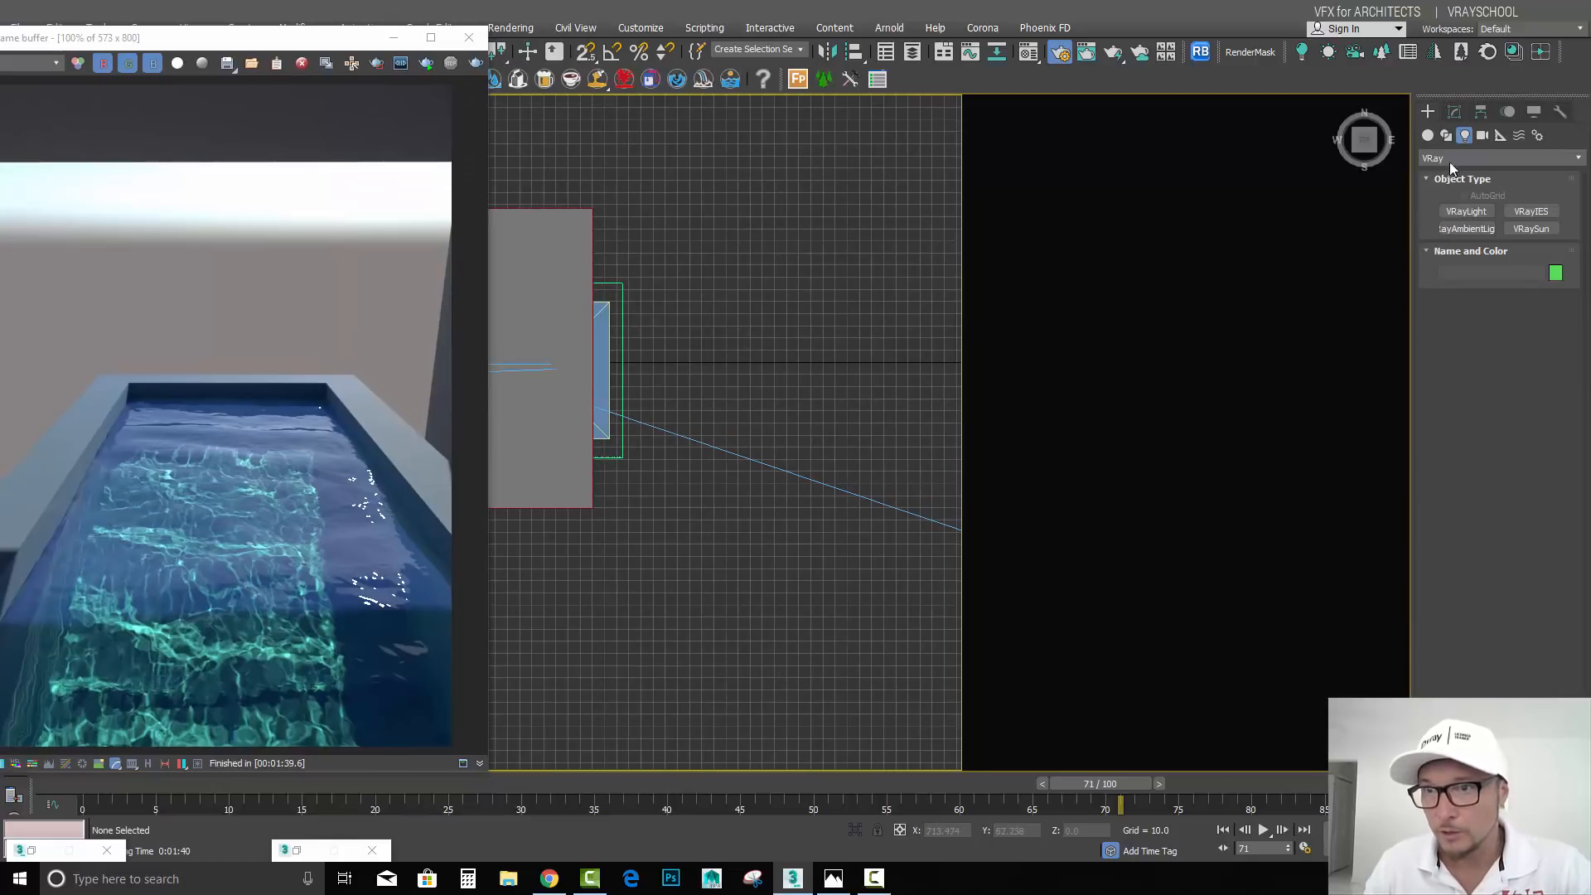
{"action": "left_click", "coordinate": [1474, 217]}
{"action": "left_click_drag", "start_coordinate": [784, 346], "coordinate": [882, 408]}
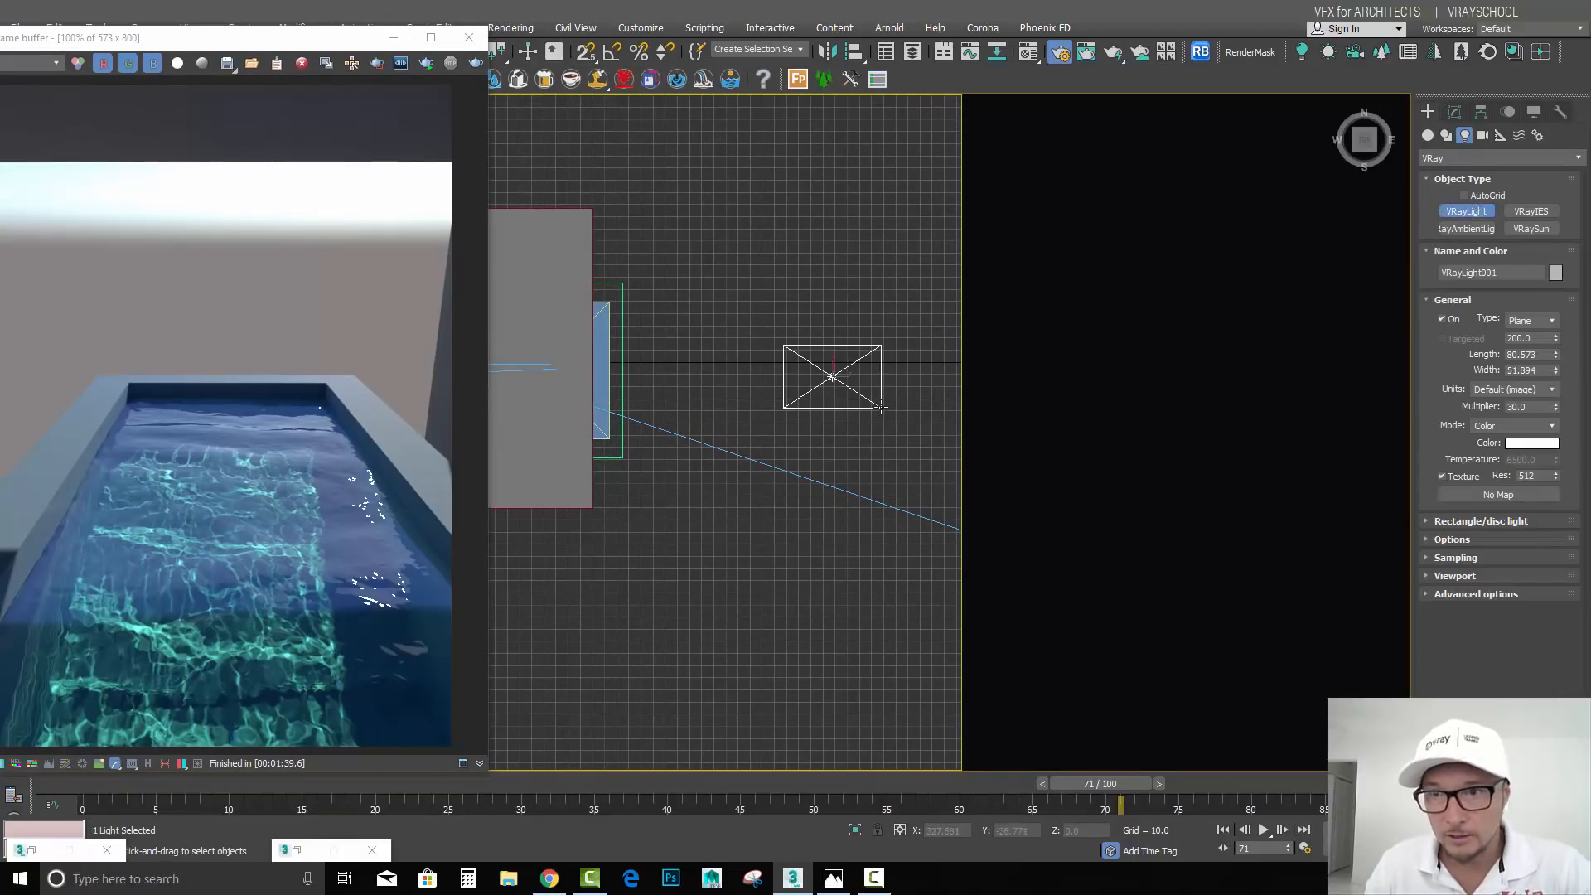
{"action": "left_click", "coordinate": [1538, 322]}
{"action": "left_click", "coordinate": [1535, 347]}
Step: Assign a VRayHDRI map as the dome light's texture
{"action": "left_click", "coordinate": [1499, 495]}
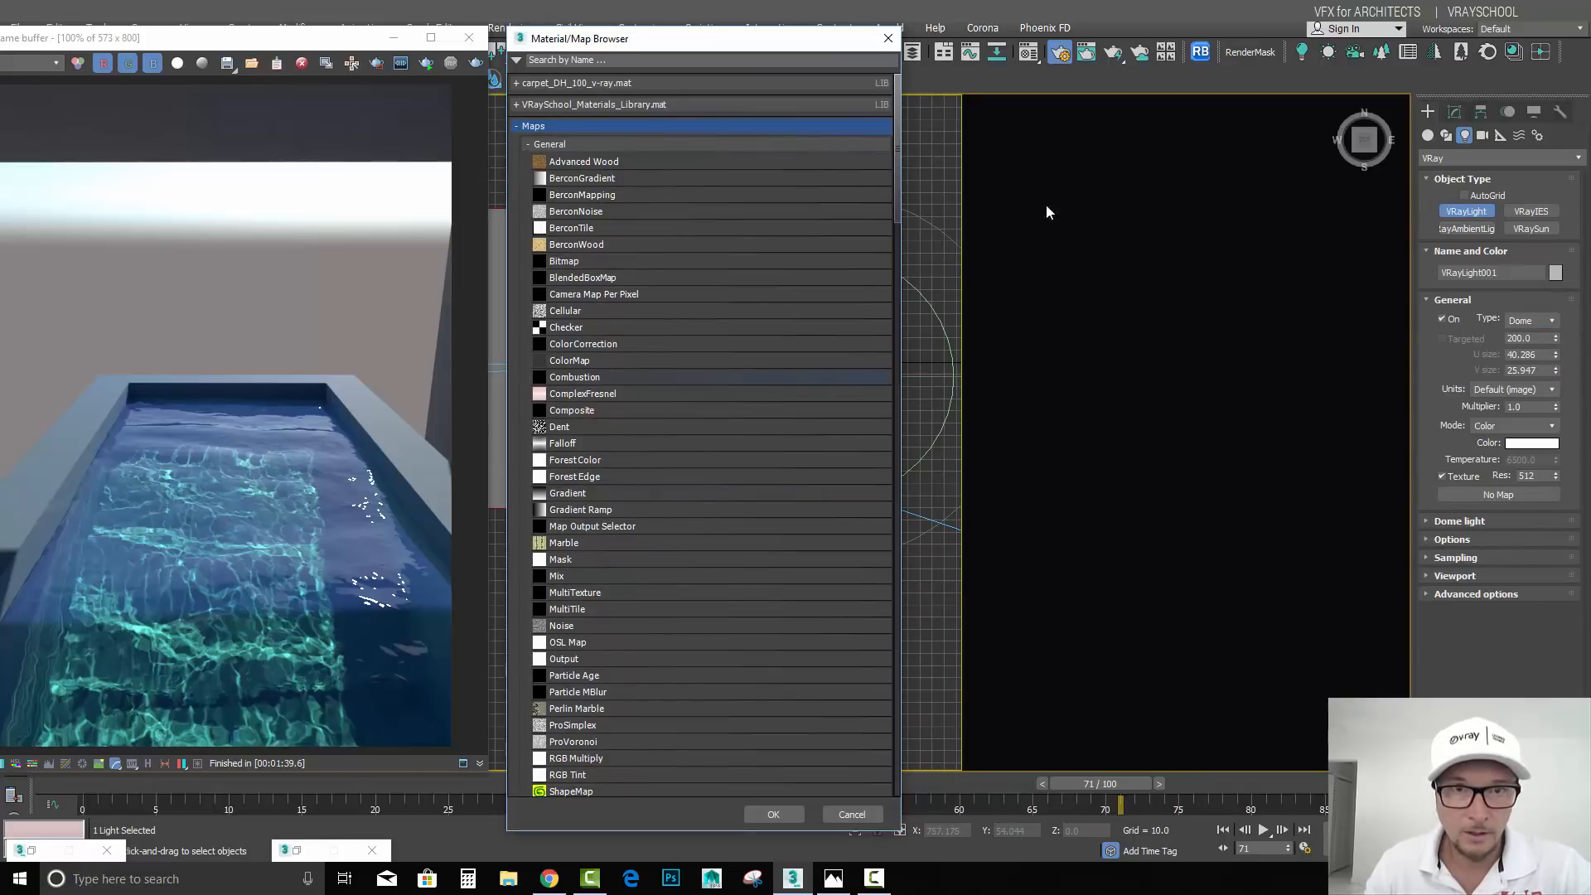
{"action": "left_click_drag", "start_coordinate": [899, 145], "coordinate": [852, 783]}
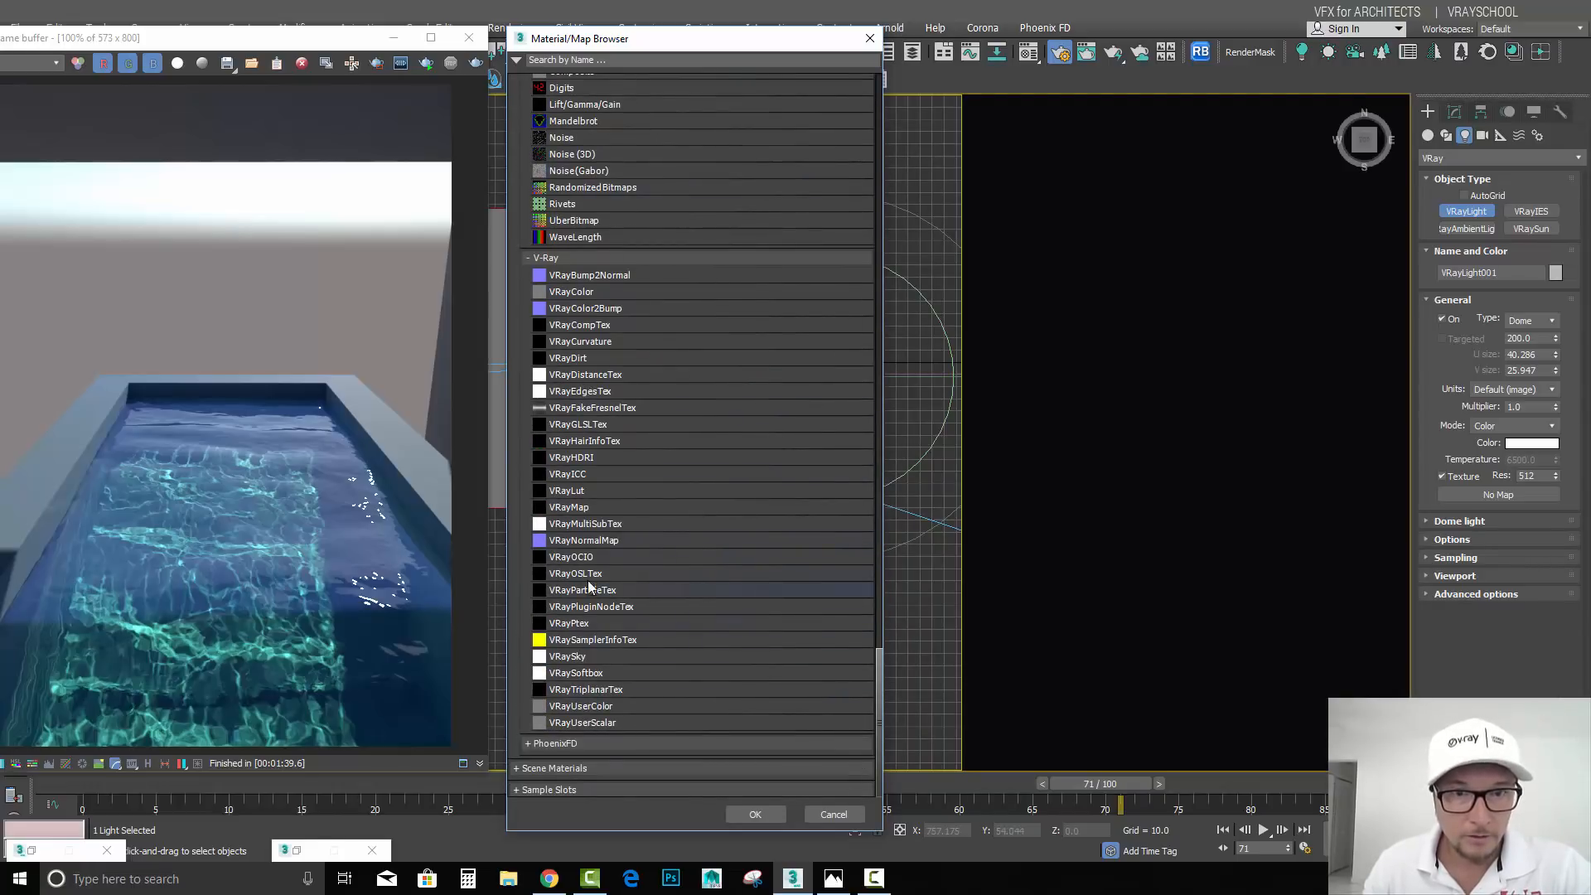
{"action": "double_click", "coordinate": [585, 457]}
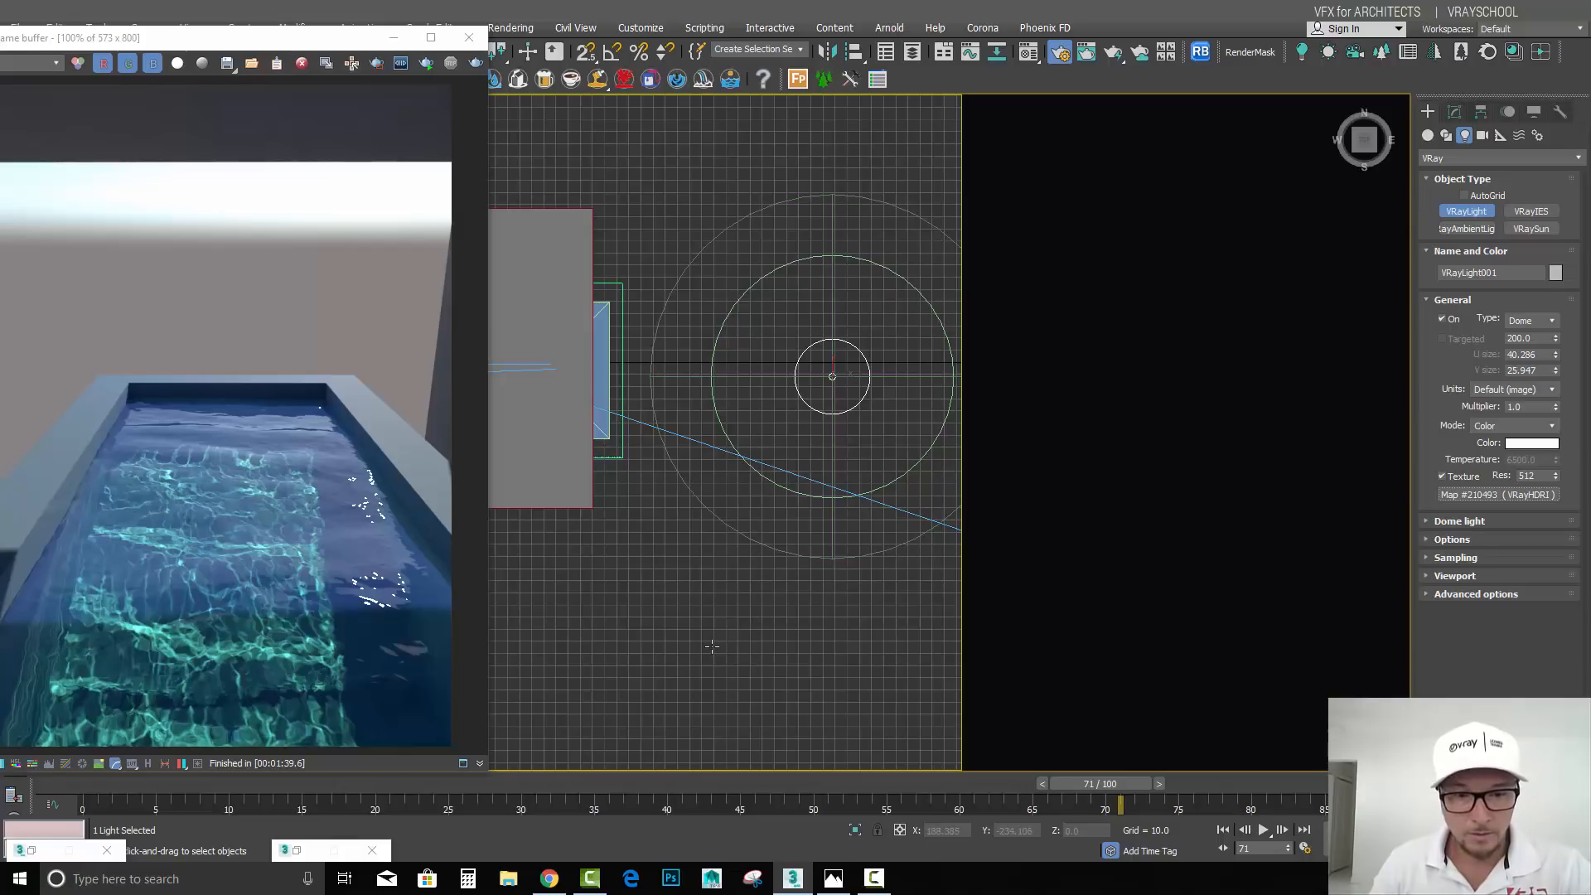
Step: Return to the camera view and set its viewport background to the environment background
{"action": "key", "text": "c"}
{"action": "double_click", "coordinate": [785, 318]}
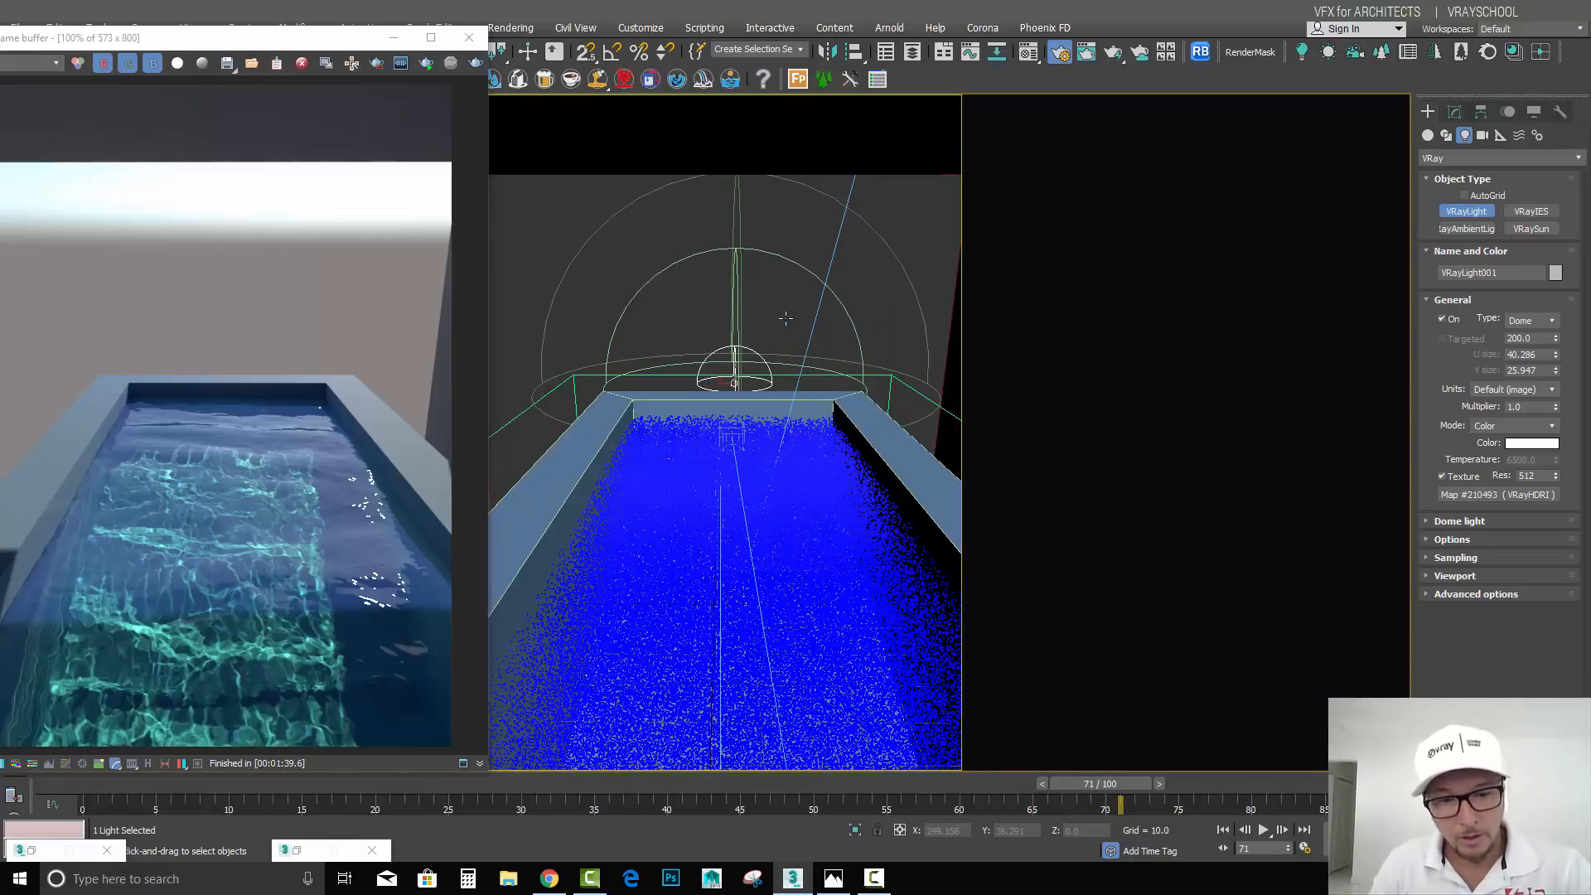
{"action": "key", "text": "alt+b"}
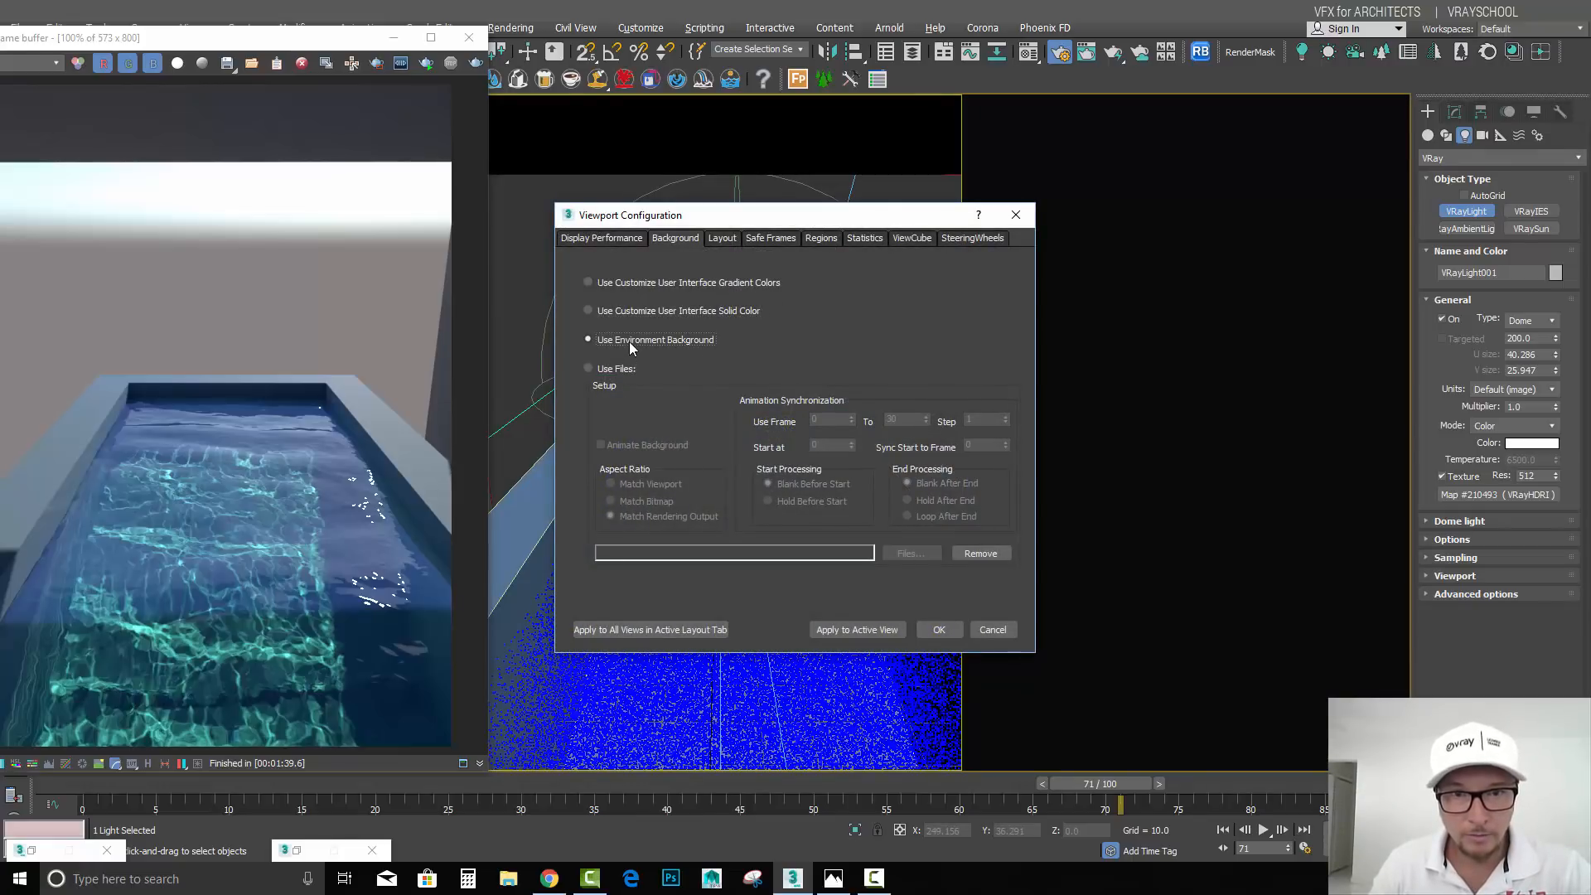
{"action": "left_click", "coordinate": [945, 630]}
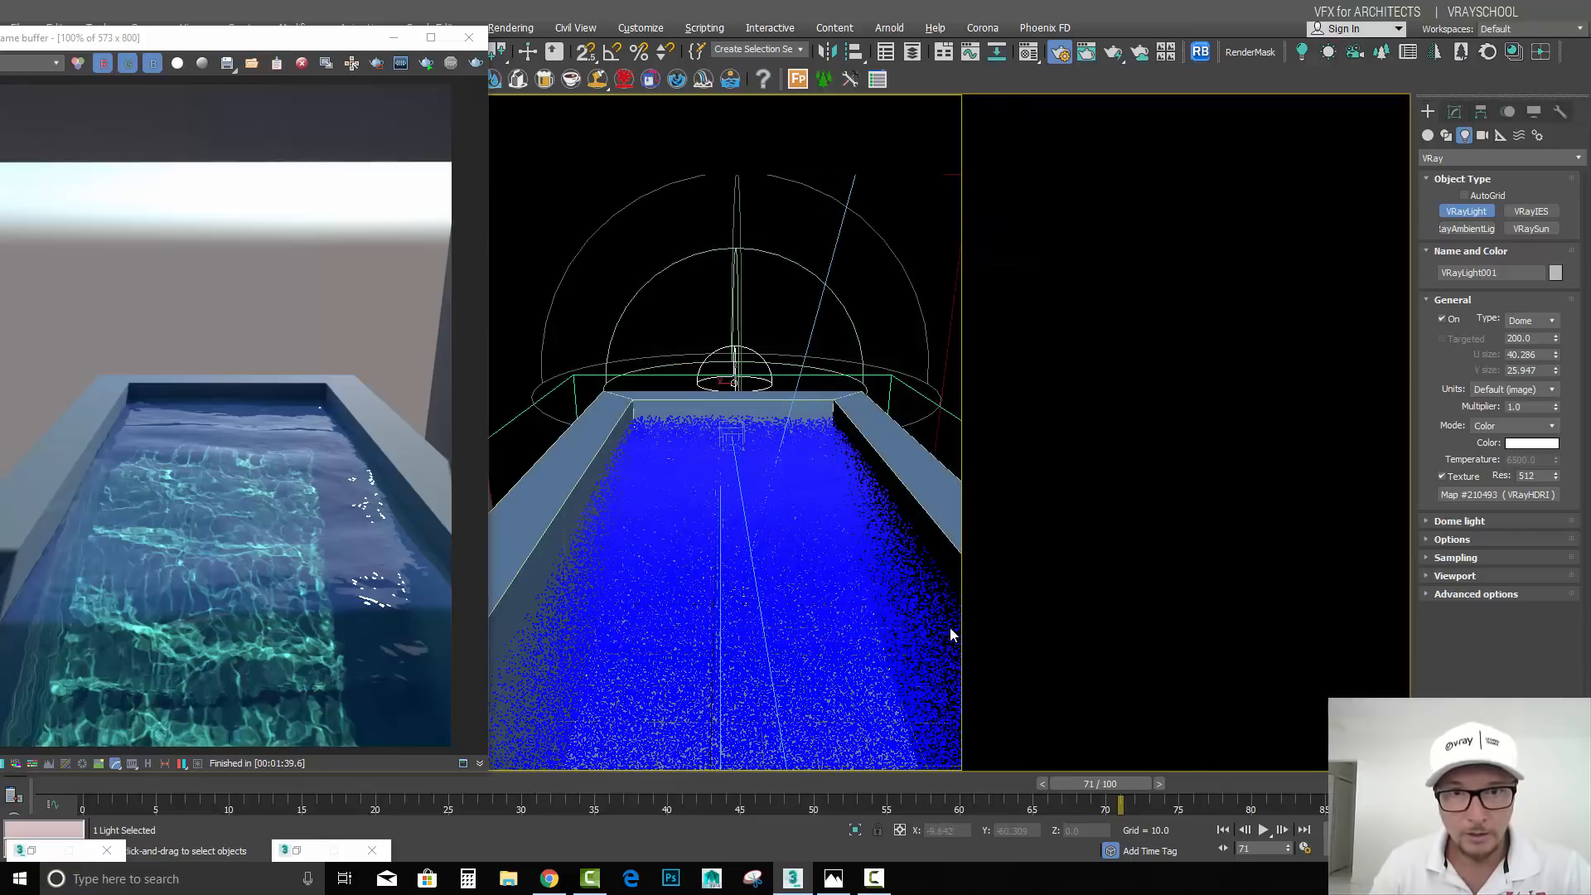
Step: Place the dome light's VRayHDRI map in the scene's environment map slot as an instance, replacing the default VRaySky
{"action": "left_click_drag", "start_coordinate": [323, 39], "coordinate": [399, 321]}
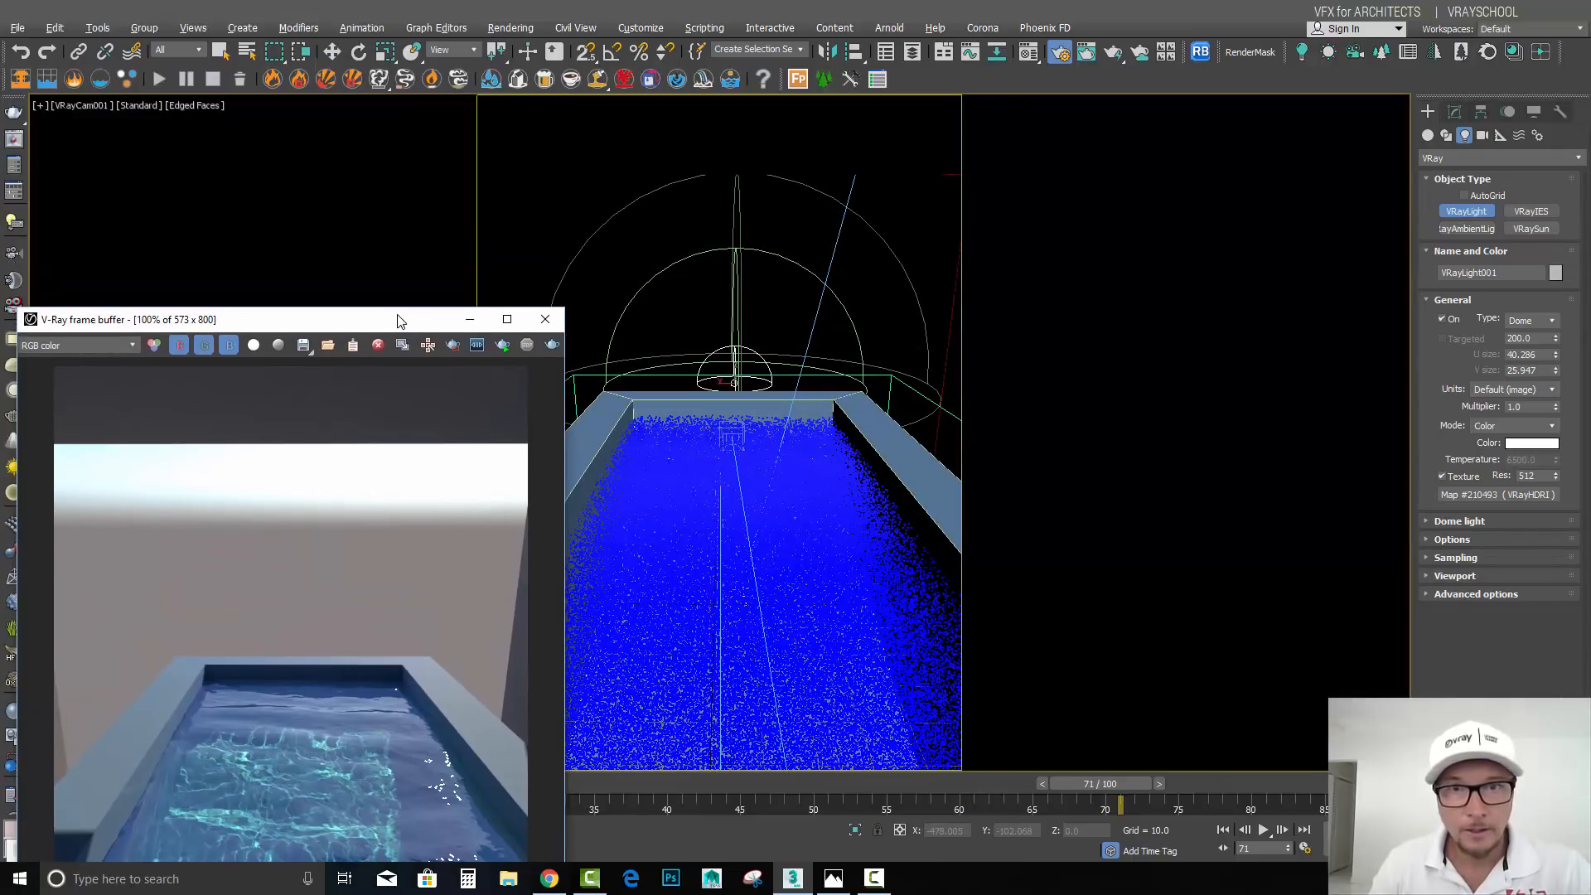
{"action": "left_click", "coordinate": [1028, 54]}
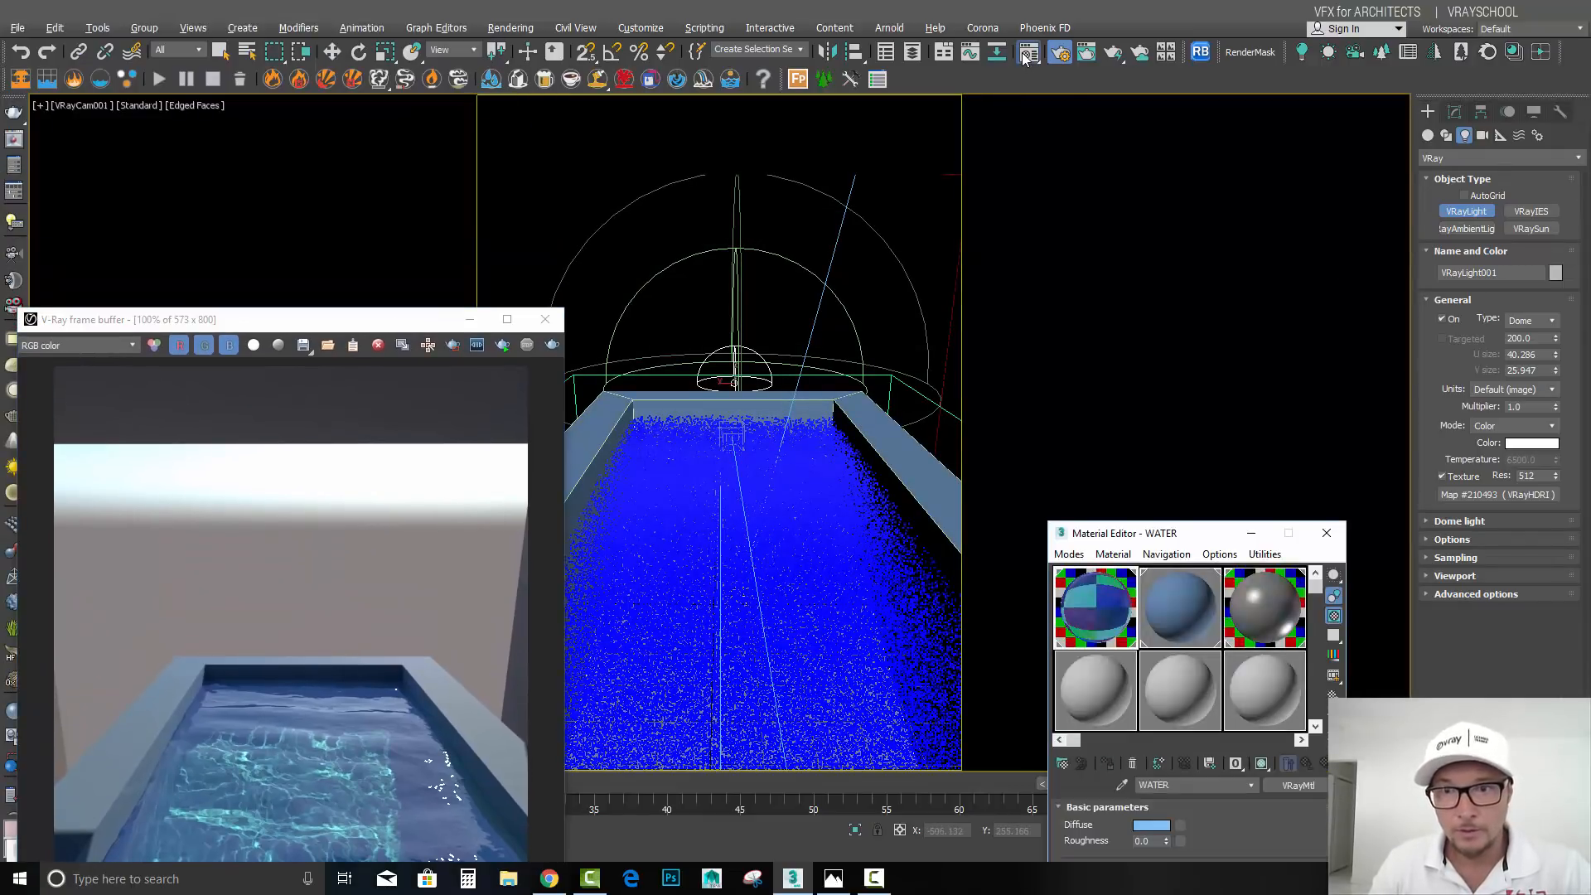
{"action": "left_click", "coordinate": [511, 28]}
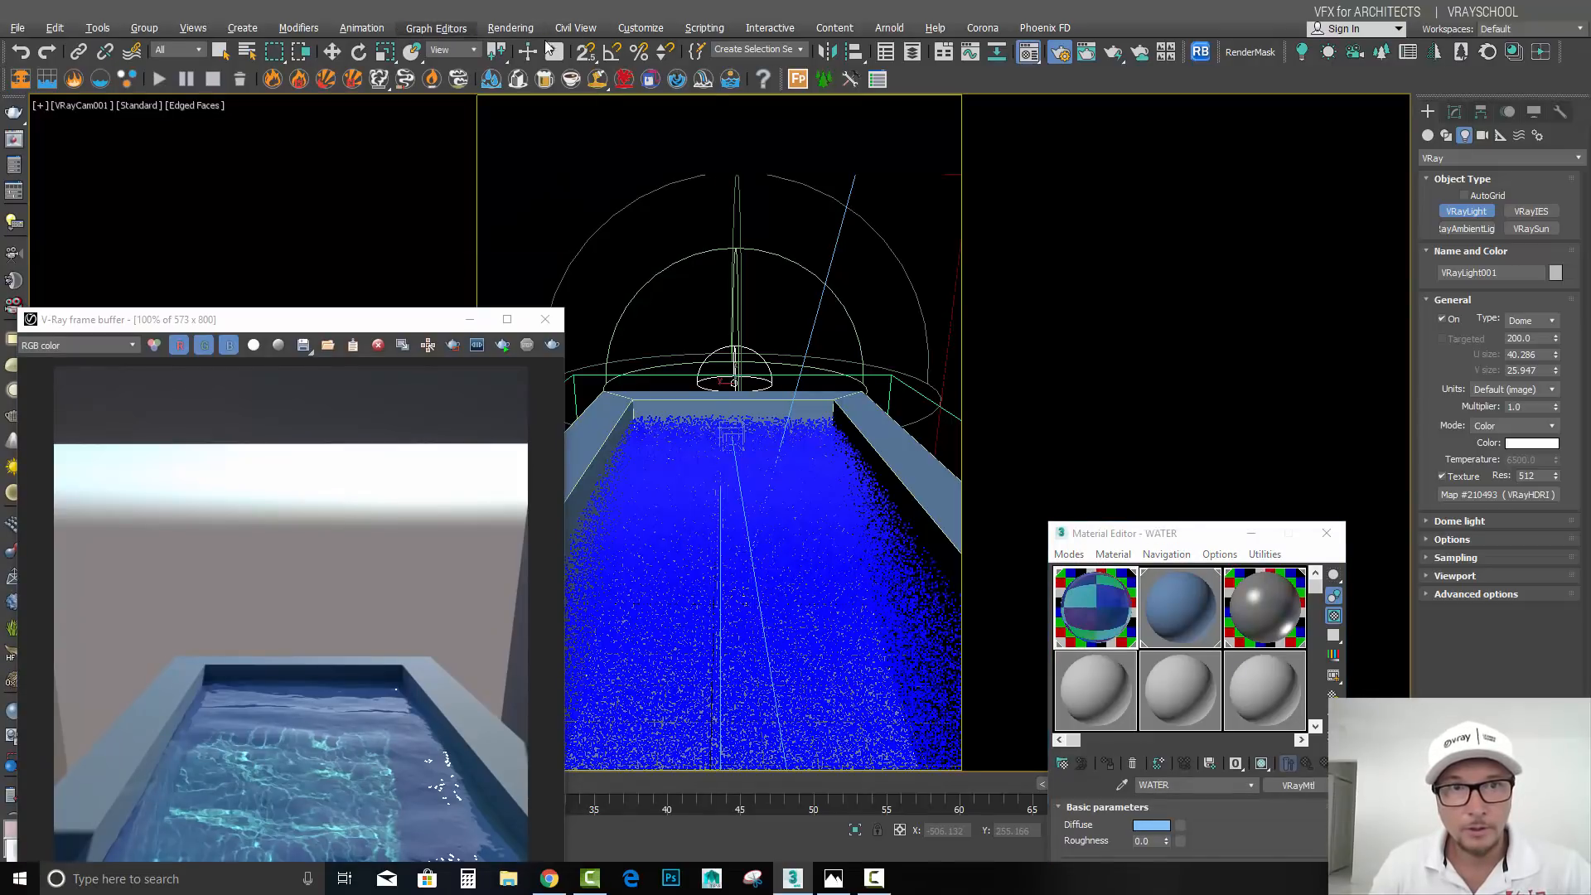
{"action": "left_click", "coordinate": [552, 241]}
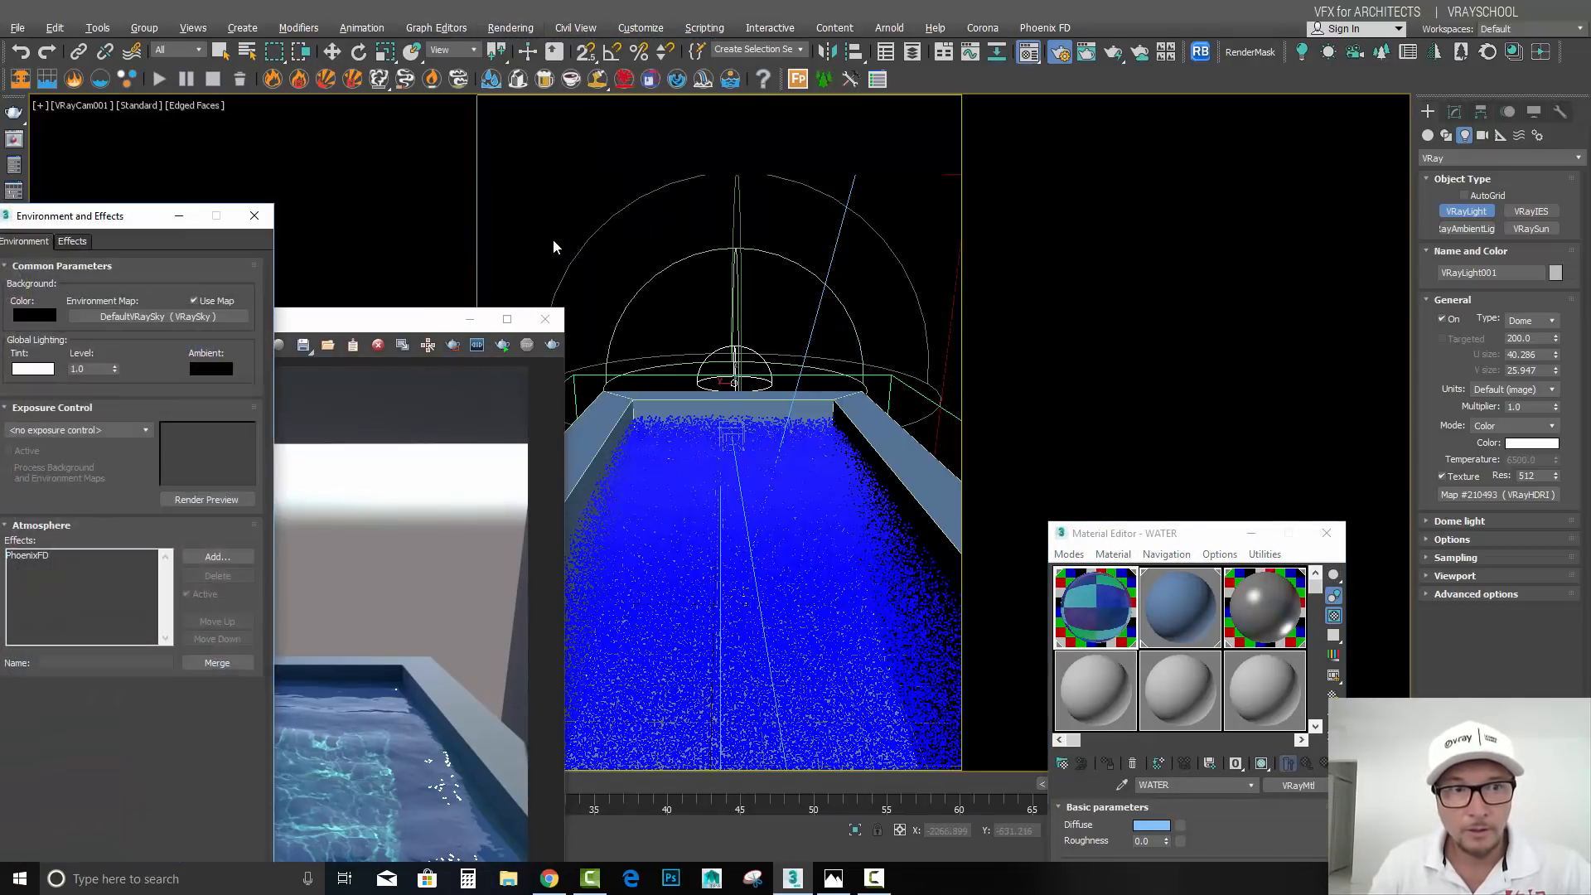
{"action": "left_click_drag", "start_coordinate": [161, 219], "coordinate": [377, 154]}
{"action": "left_click_drag", "start_coordinate": [1506, 505], "coordinate": [426, 250]}
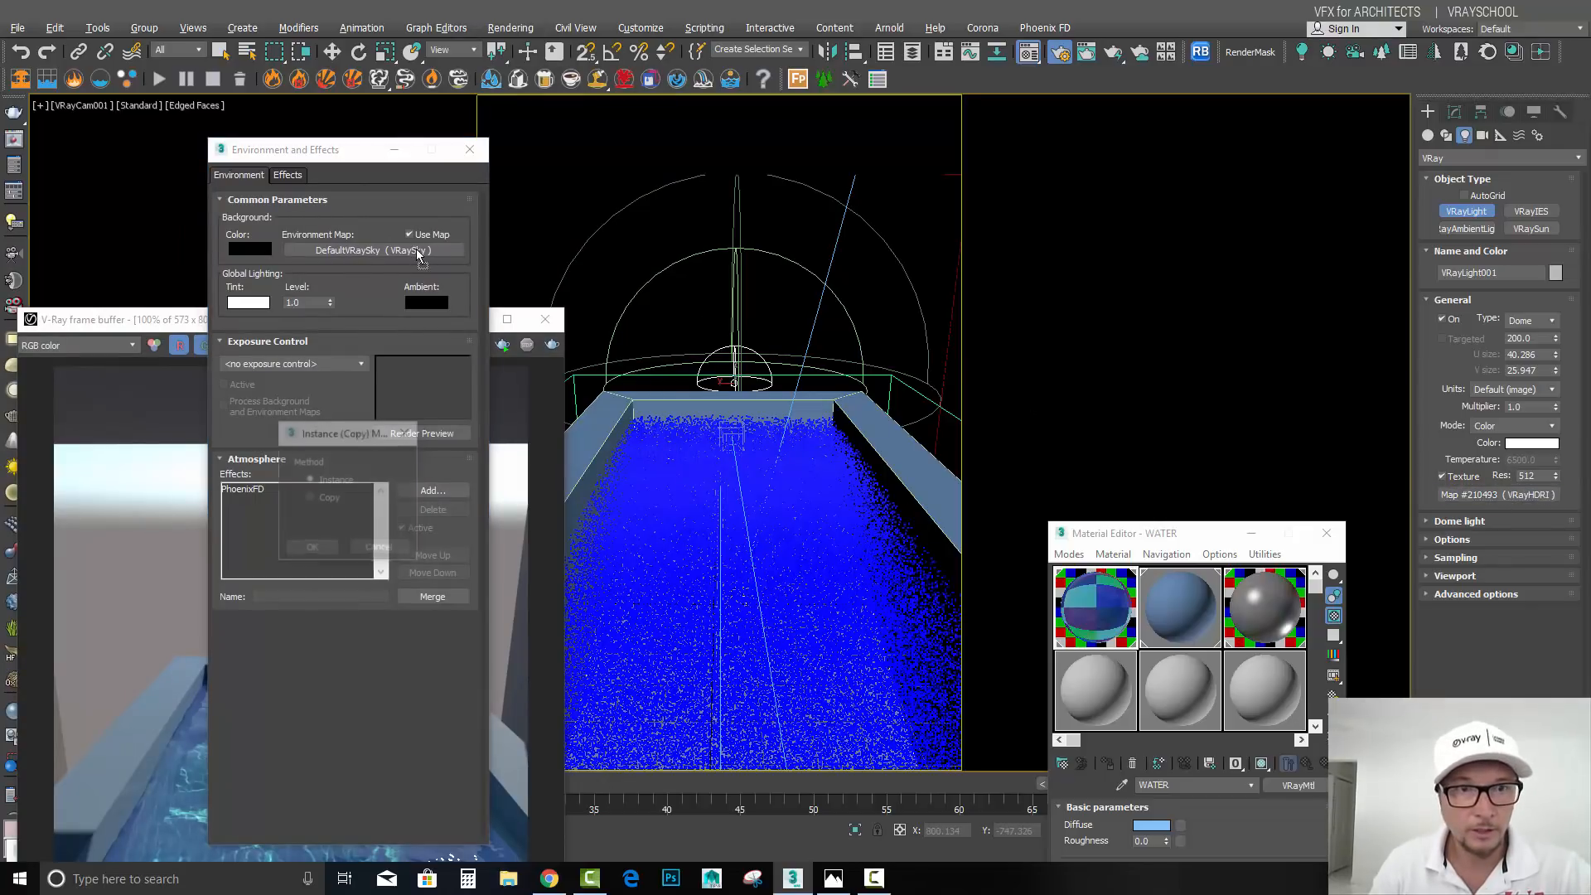
{"action": "left_click", "coordinate": [313, 551]}
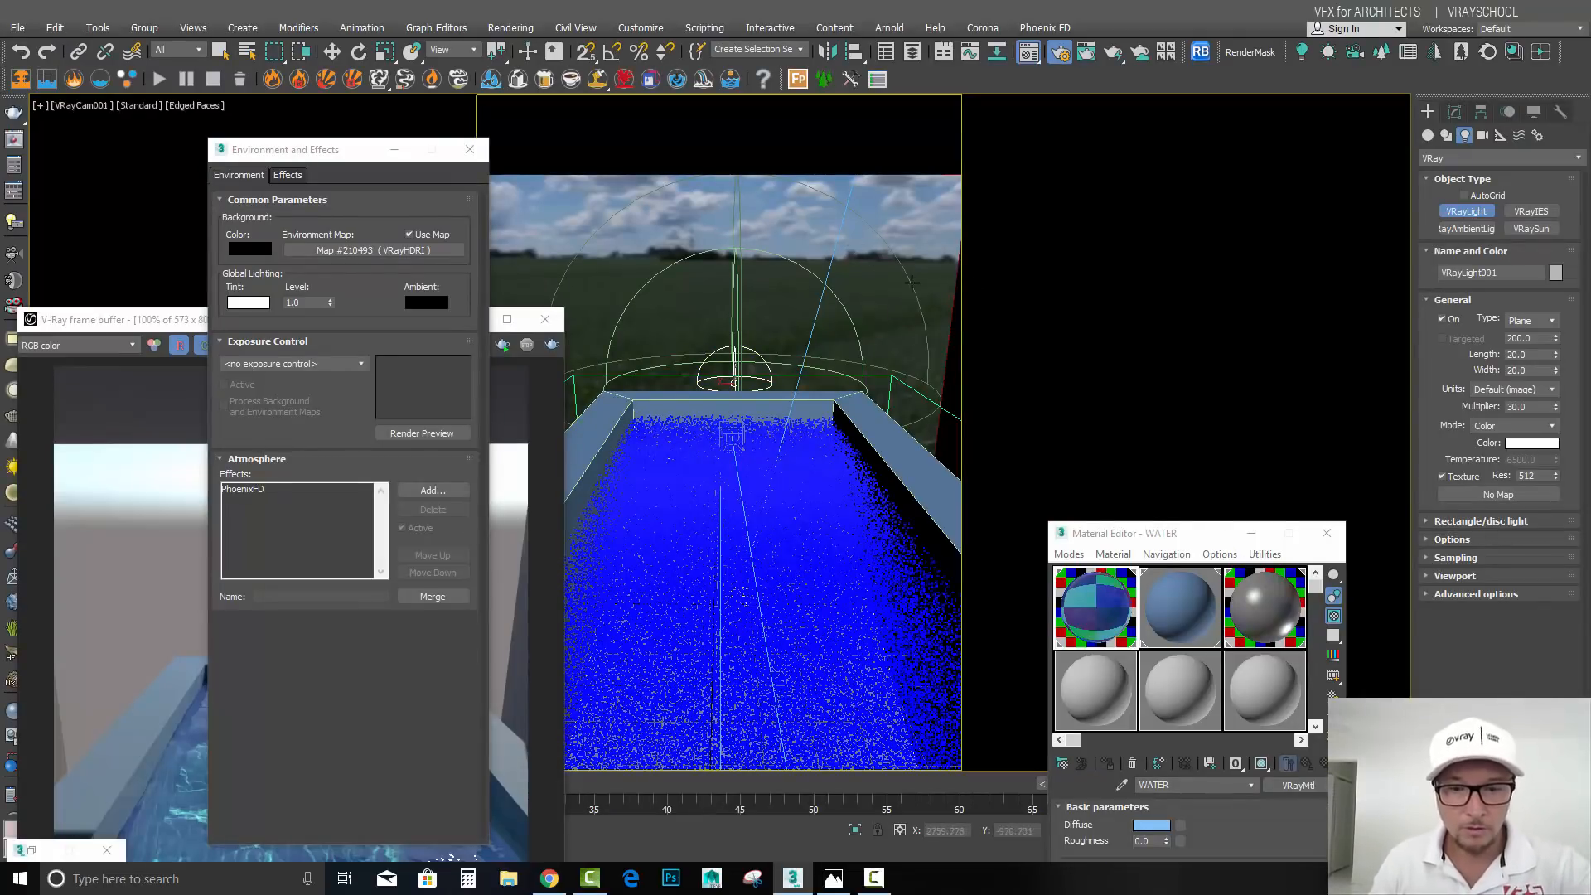
Step: Show the environment background in the perspective view and look up at the sun in the HDRI sky
{"action": "key", "text": "p"}
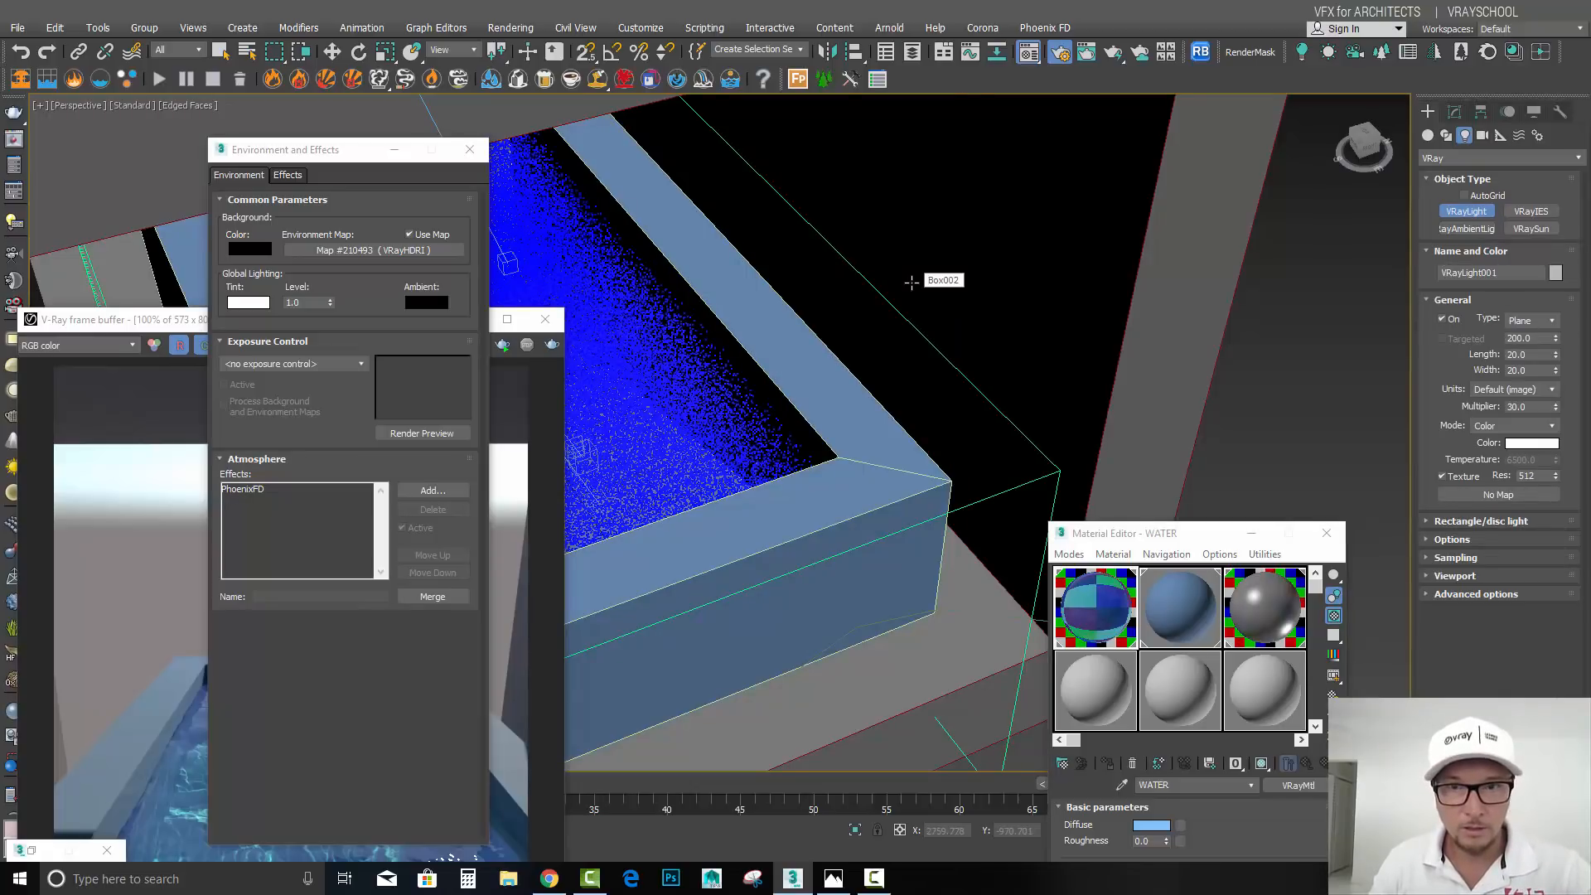
{"action": "scroll", "coordinate": [941, 315], "scroll_direction": "down", "scroll_amount": 10}
{"action": "left_click_drag", "start_coordinate": [1016, 338], "coordinate": [1254, 324]}
{"action": "key", "text": "alt+b"}
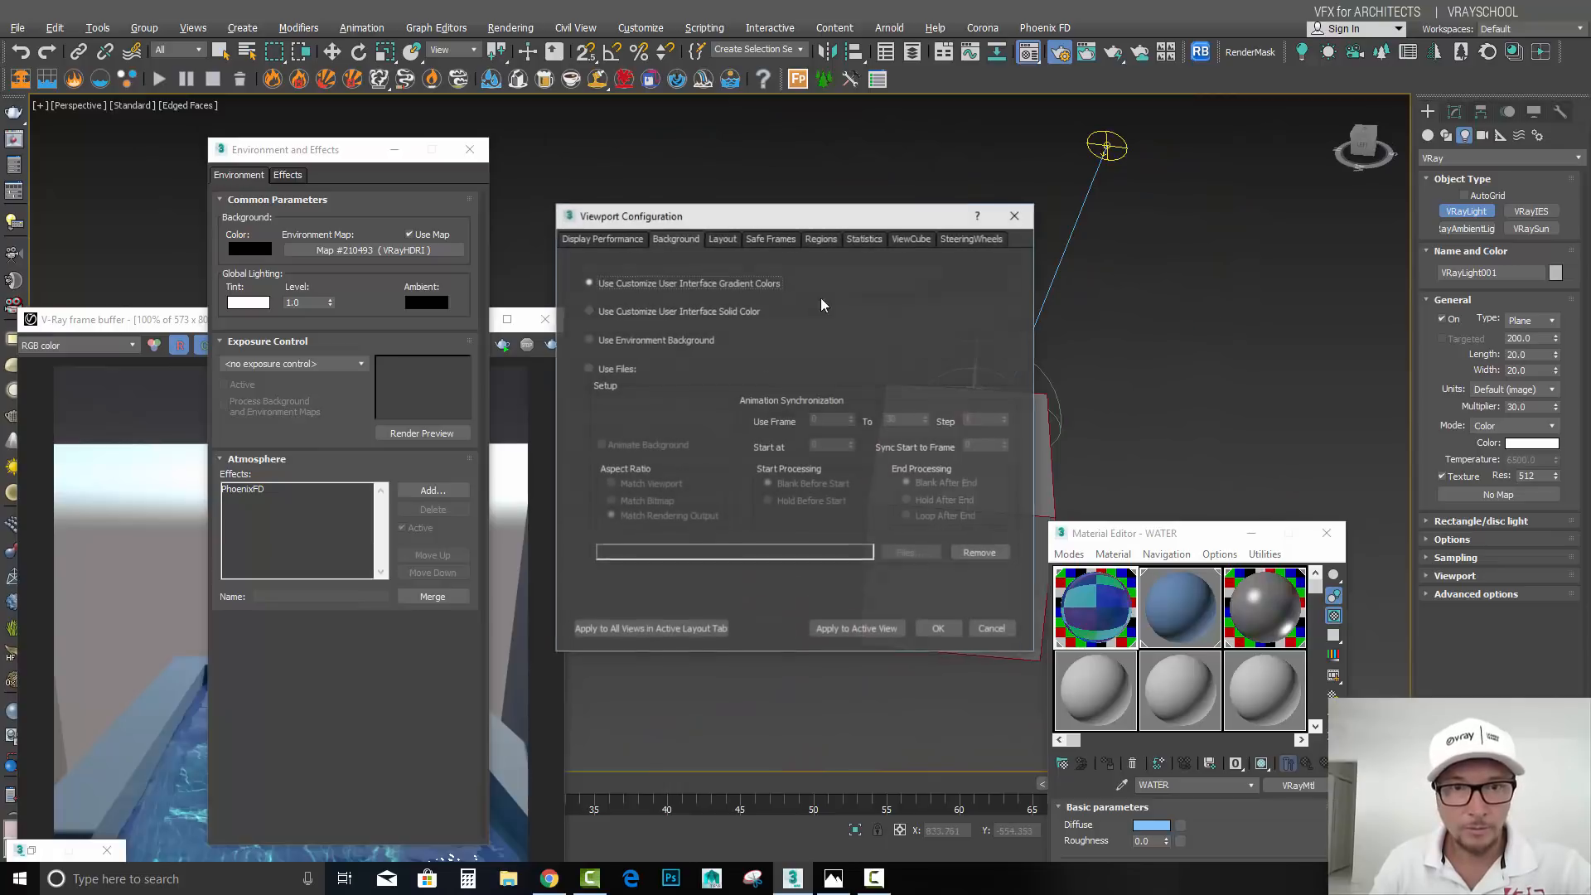
{"action": "left_click", "coordinate": [941, 630]}
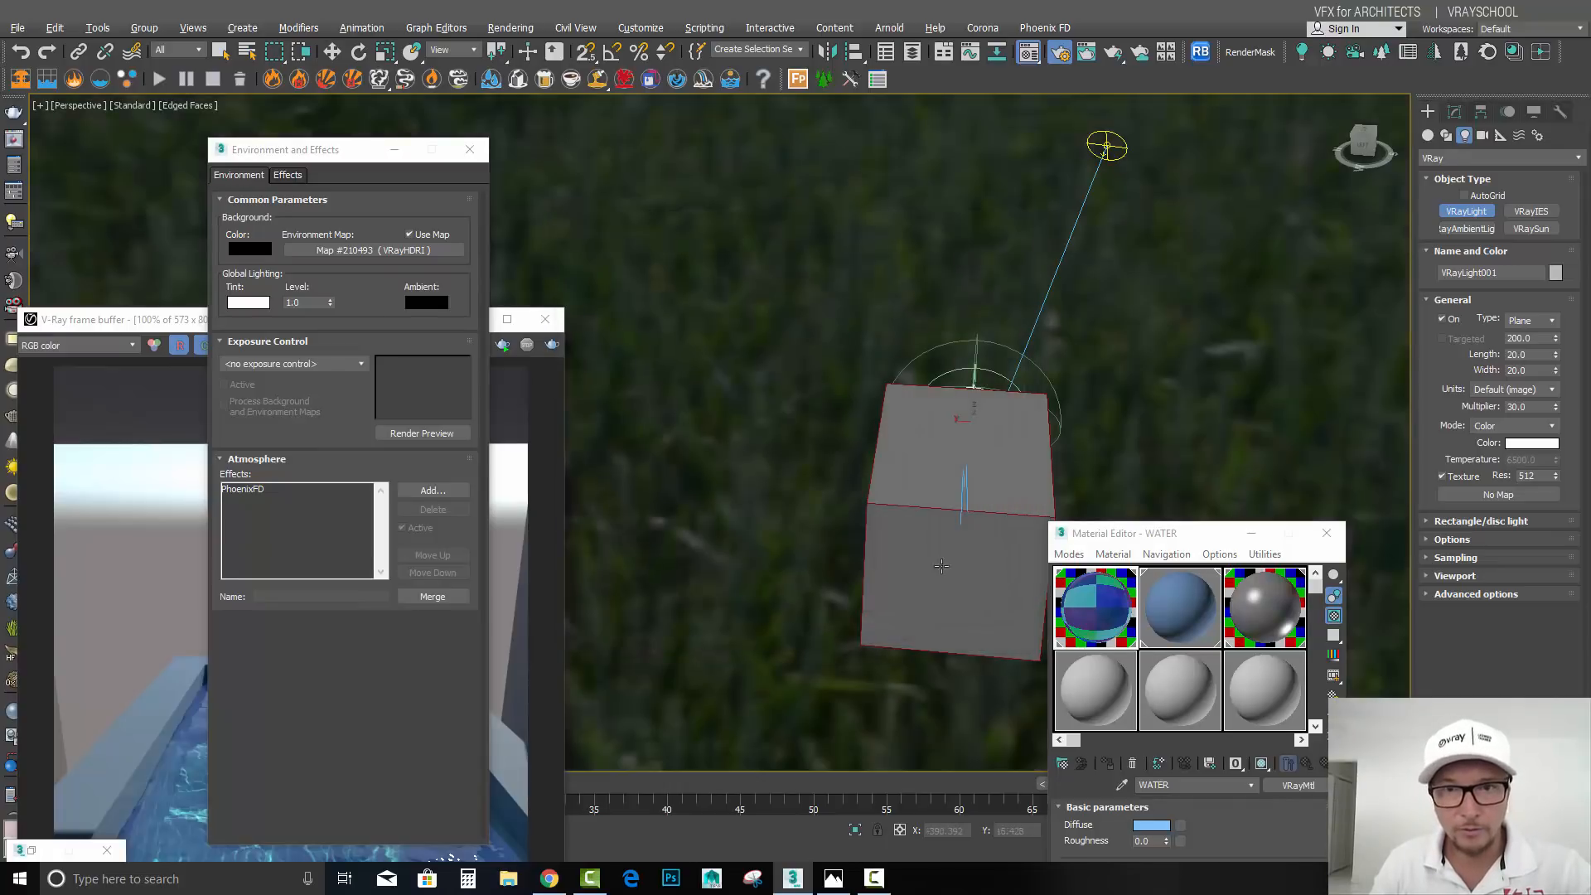
{"action": "middle_click_drag", "start_coordinate": [914, 349], "coordinate": [908, 210], "text": "alt"}
{"action": "middle_click_drag", "start_coordinate": [910, 250], "coordinate": [927, 186], "text": "alt"}
Step: Put the dome light's HDRI map into an empty Material Editor slot and set its horizontal rotation to 20
{"action": "left_click_drag", "start_coordinate": [1204, 544], "coordinate": [1295, 156]}
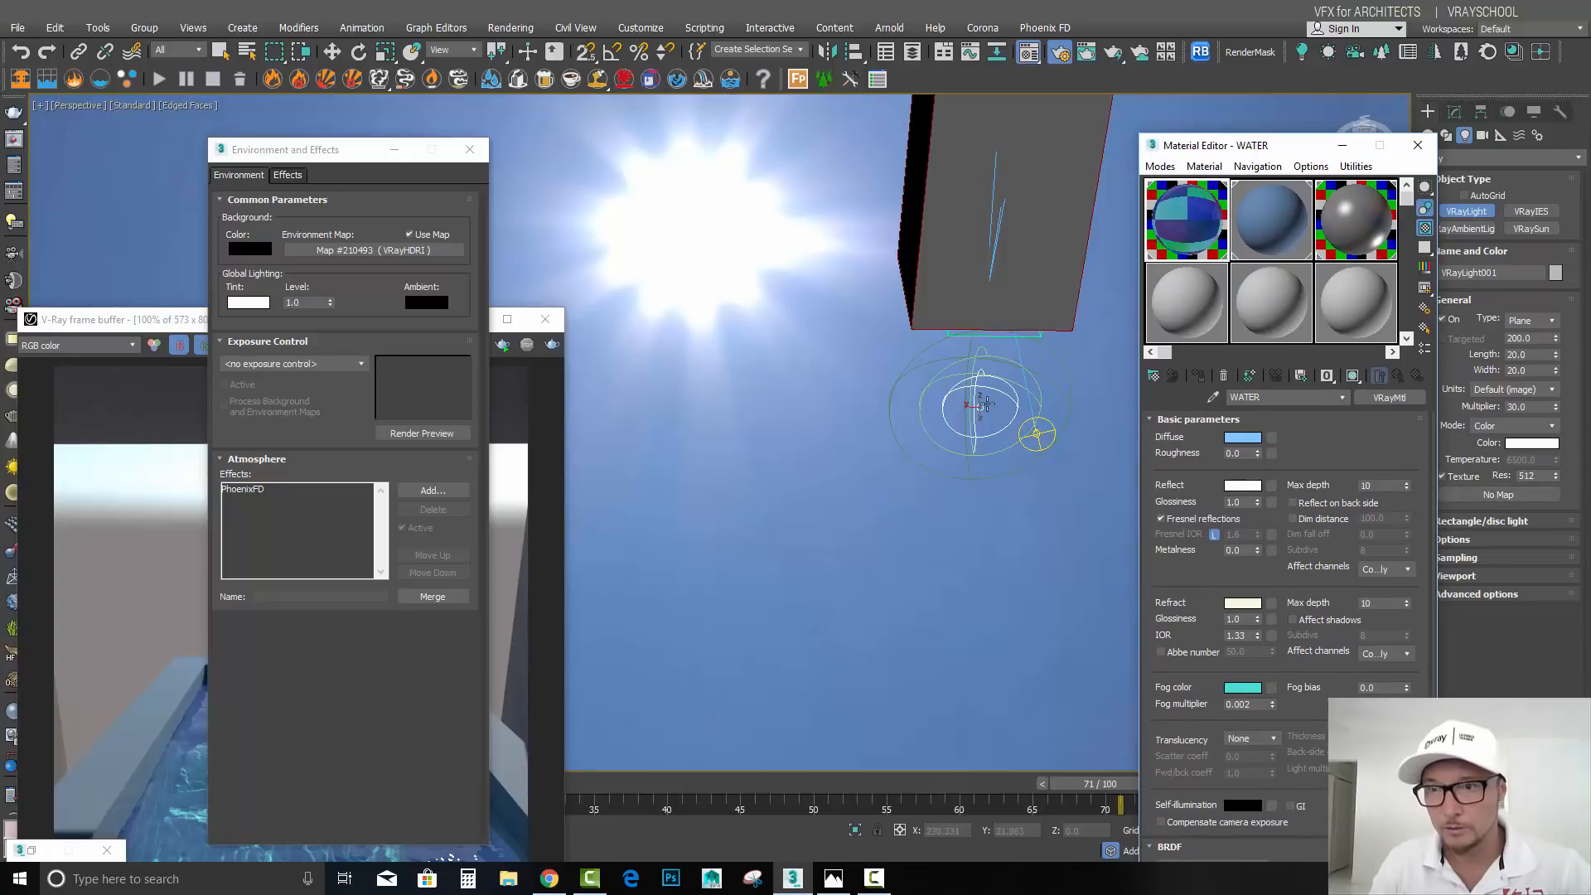
{"action": "left_click_drag", "start_coordinate": [1318, 160], "coordinate": [1238, 171]}
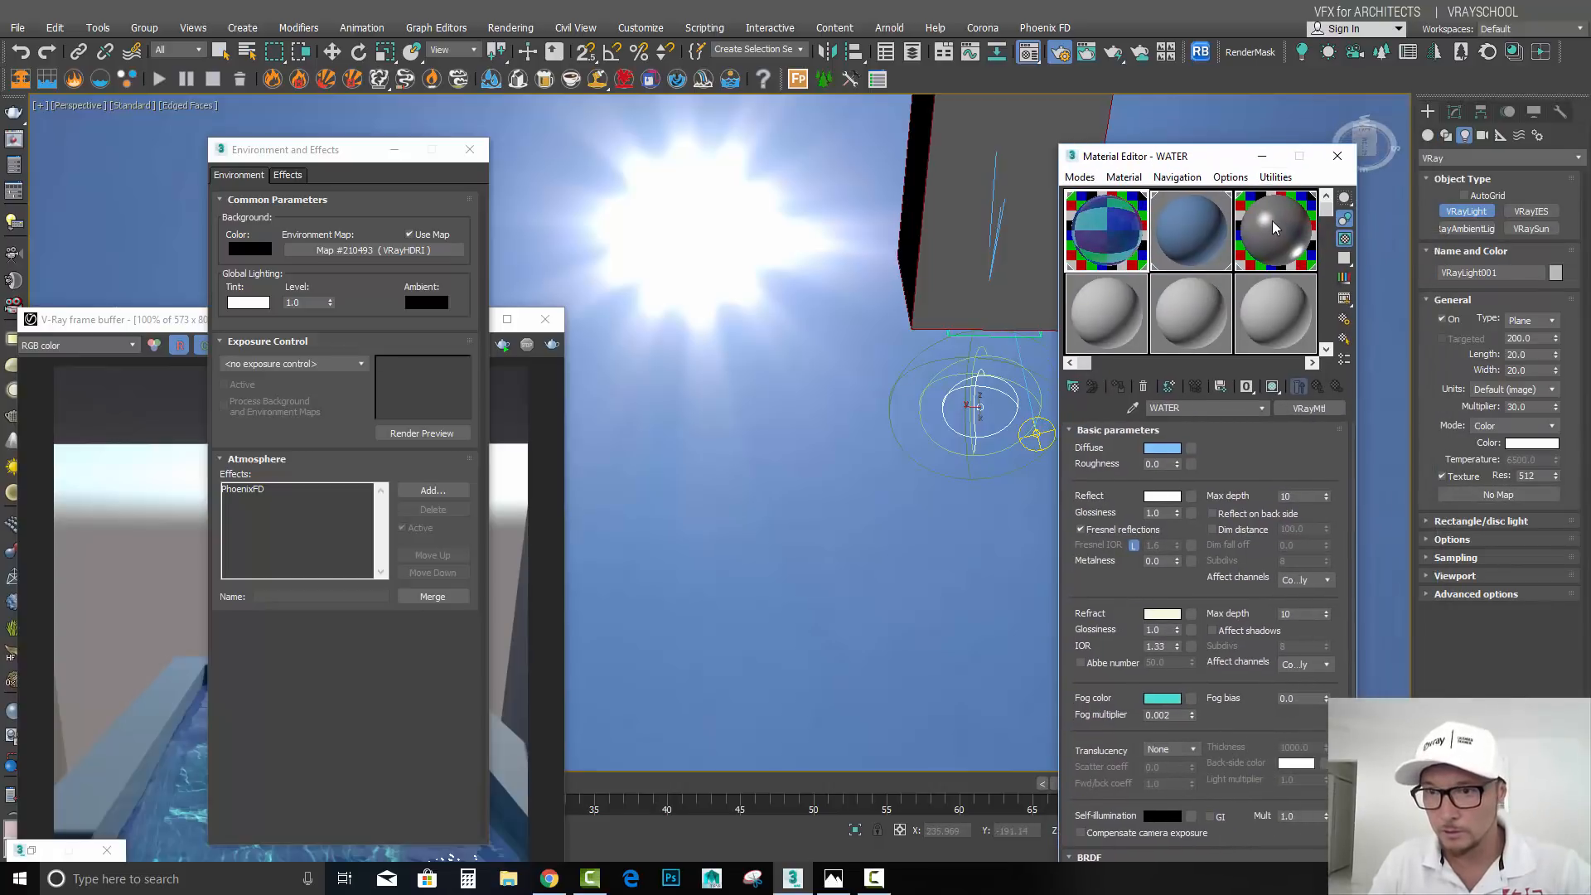
{"action": "left_click", "coordinate": [1453, 113]}
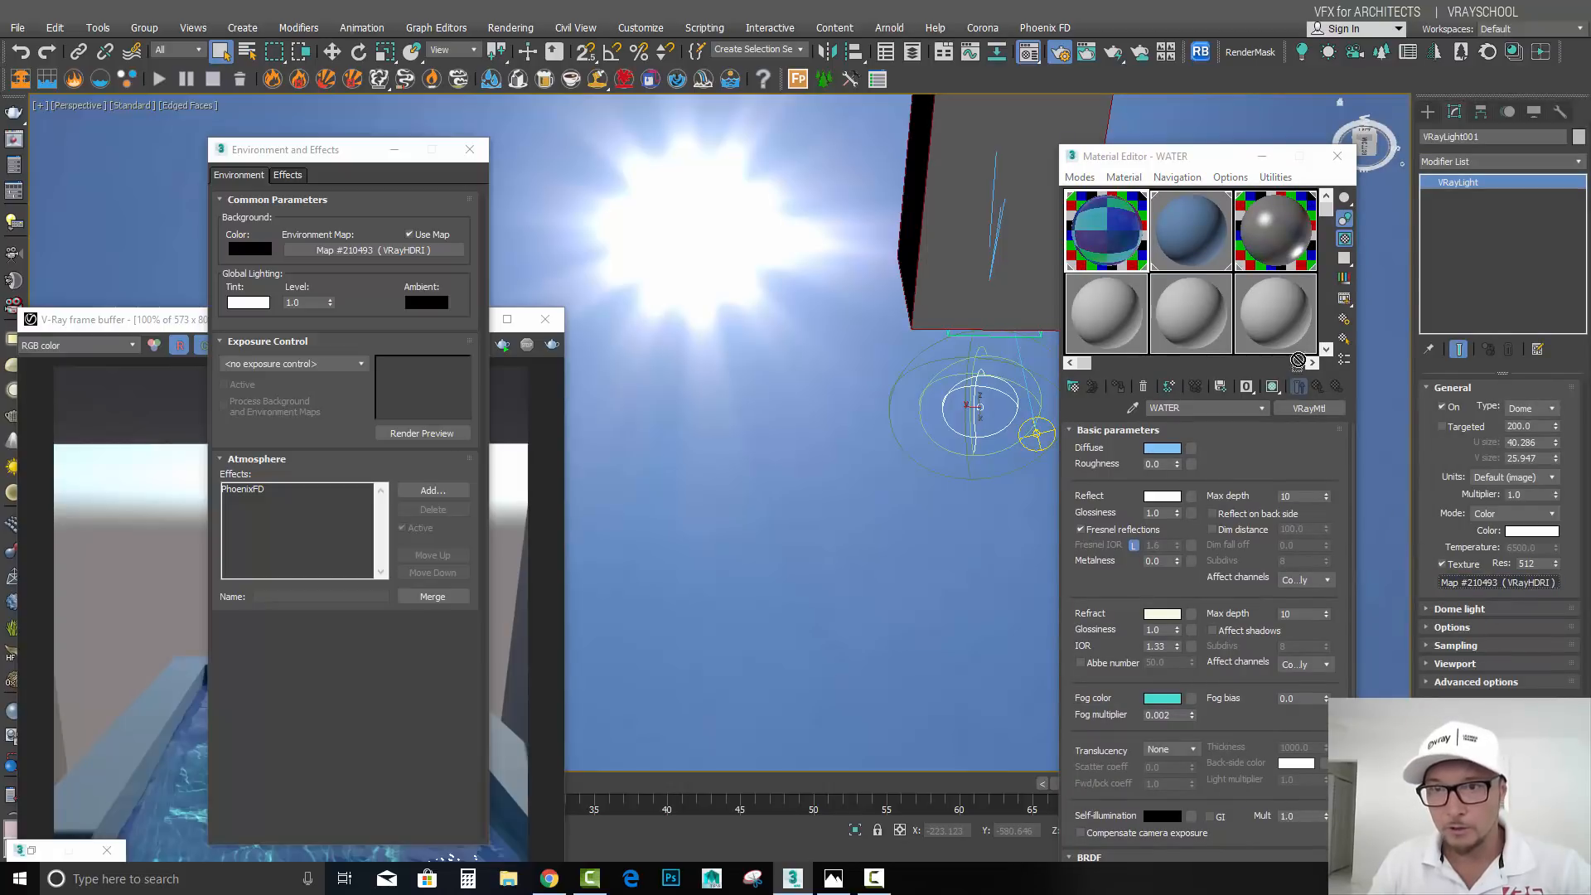
{"action": "left_click_drag", "start_coordinate": [1291, 325], "coordinate": [1293, 327]}
{"action": "left_click", "coordinate": [1171, 620]}
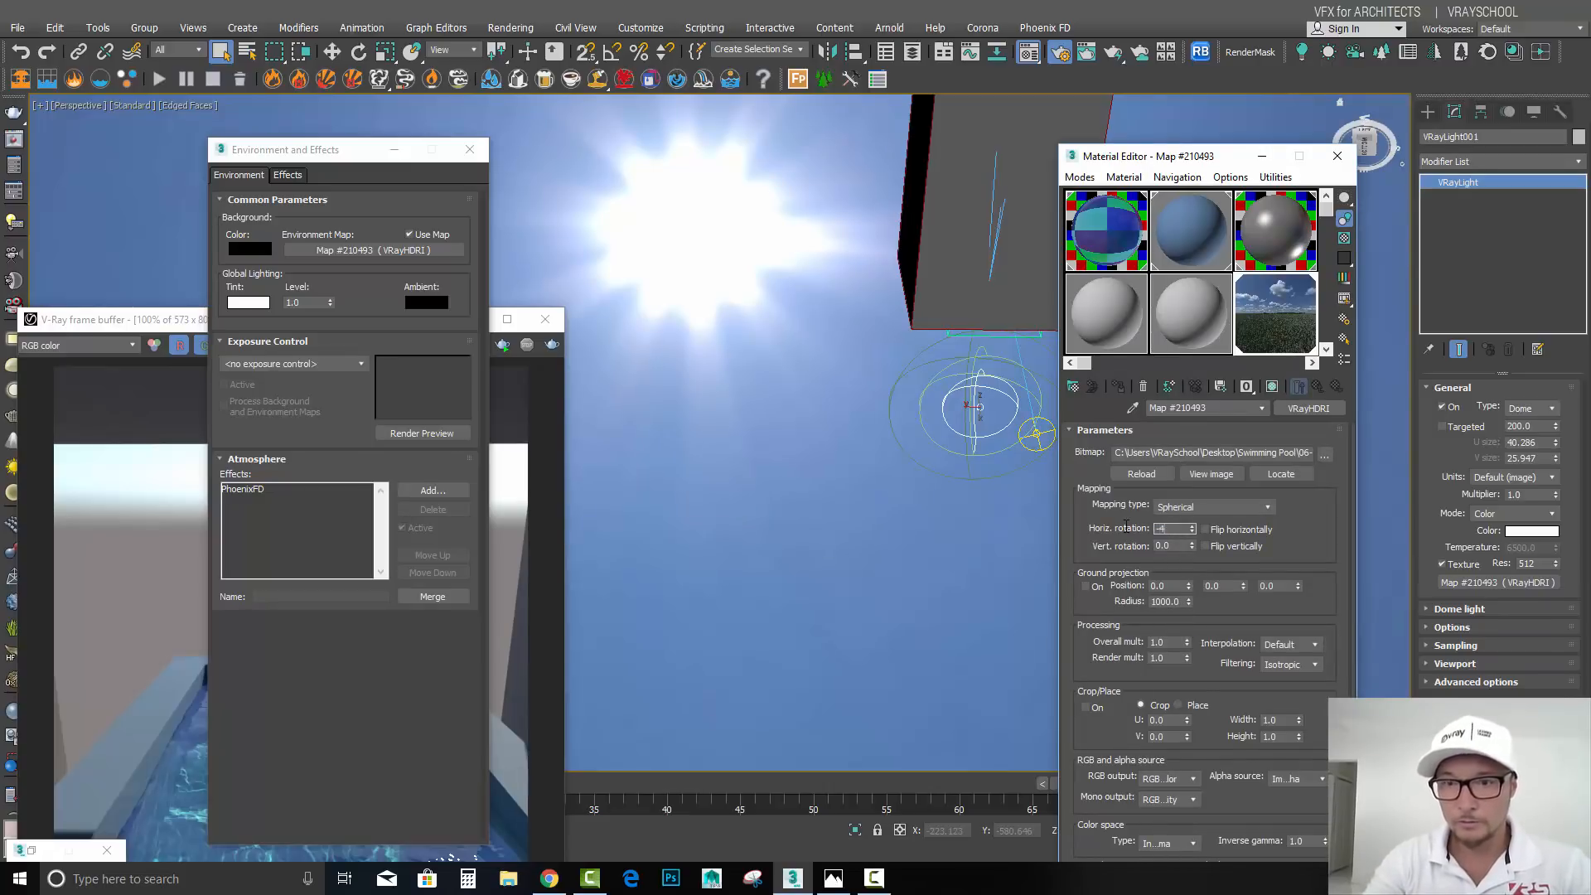
{"action": "key", "text": "Return"}
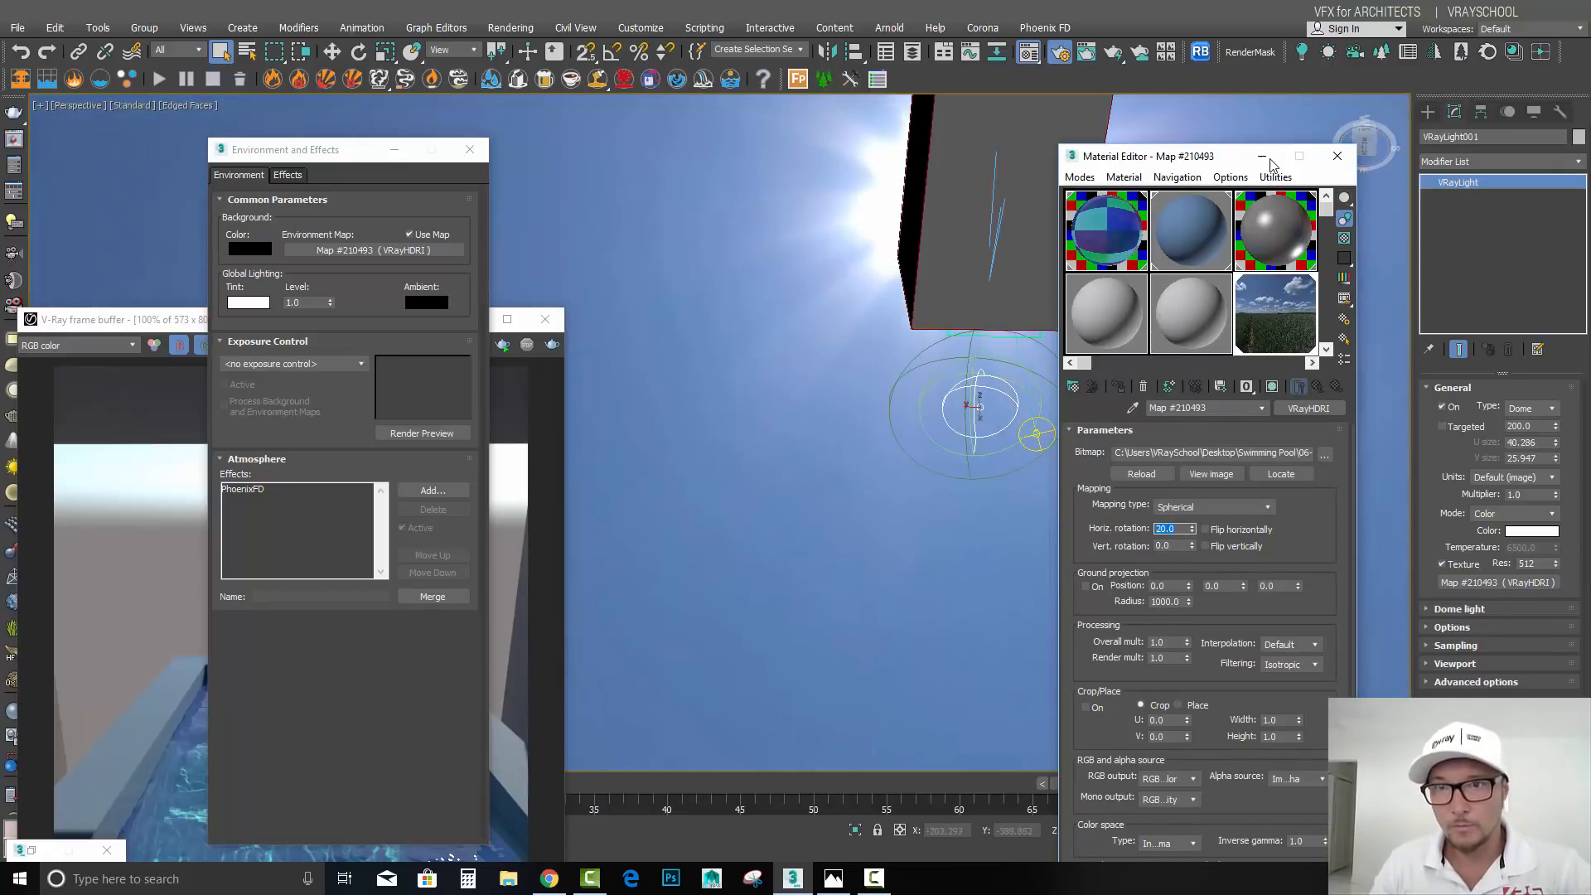
Step: Check the HDRI sun's direction against the VRaySun and set the map's horizontal rotation to 25
{"action": "left_click", "coordinate": [1337, 156]}
{"action": "mouse_move", "coordinate": [1027, 450]}
{"action": "middle_mouse_down", "text": "alt"}
{"action": "mouse_move", "coordinate": [1030, 433]}
{"action": "mouse_move", "coordinate": [1030, 525]}
{"action": "mouse_move", "coordinate": [1030, 451]}
{"action": "mouse_move", "coordinate": [1013, 444]}
{"action": "mouse_move", "coordinate": [1048, 446]}
{"action": "middle_mouse_up", "text": "alt"}
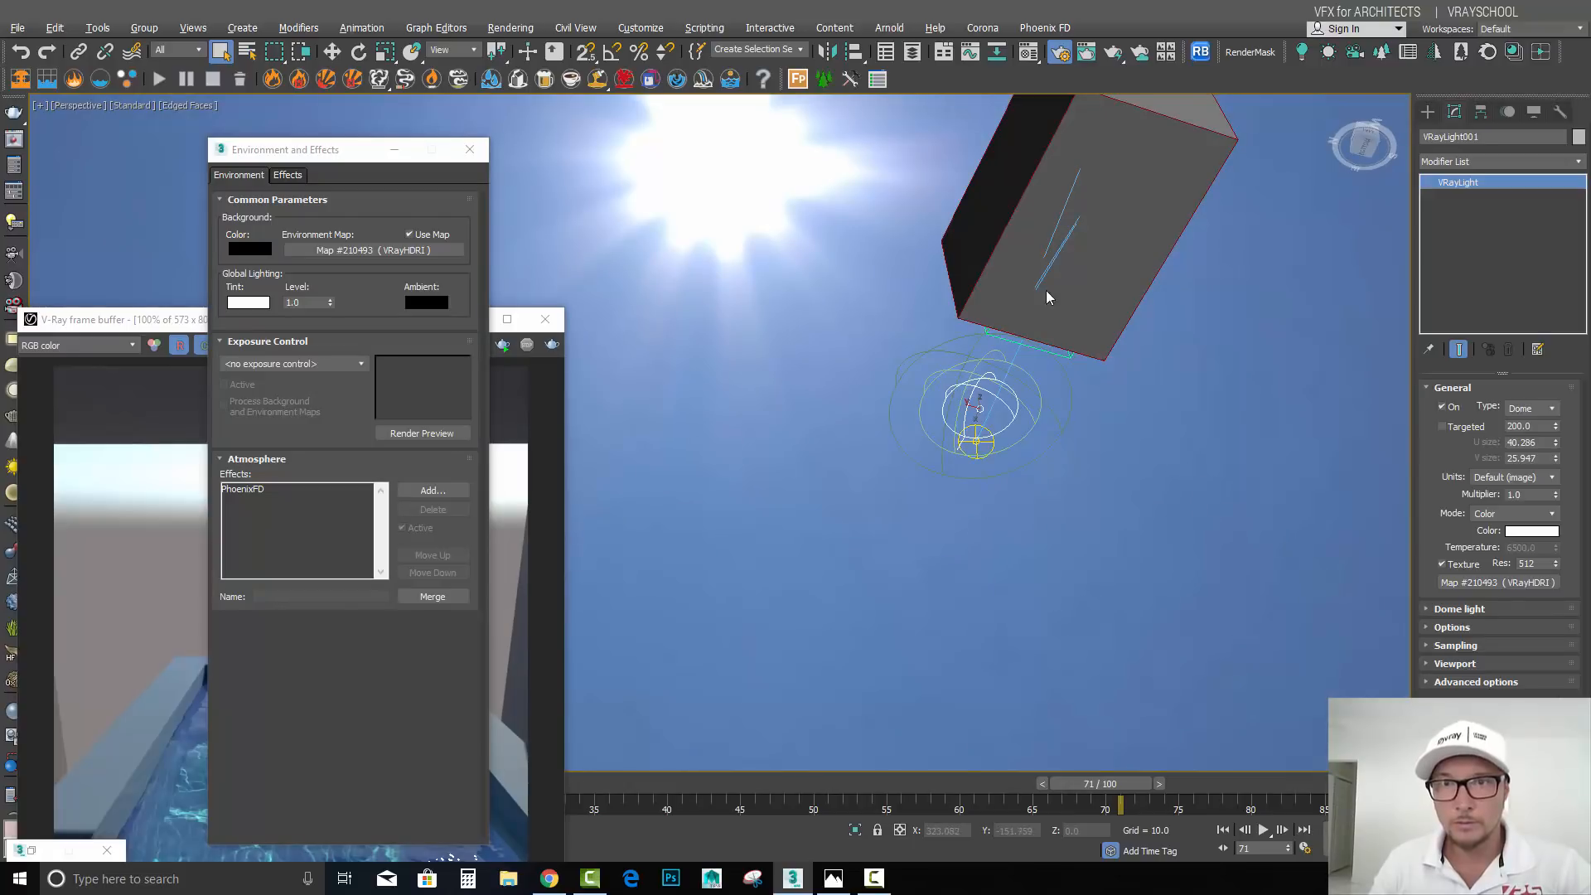
{"action": "left_click", "coordinate": [1028, 53]}
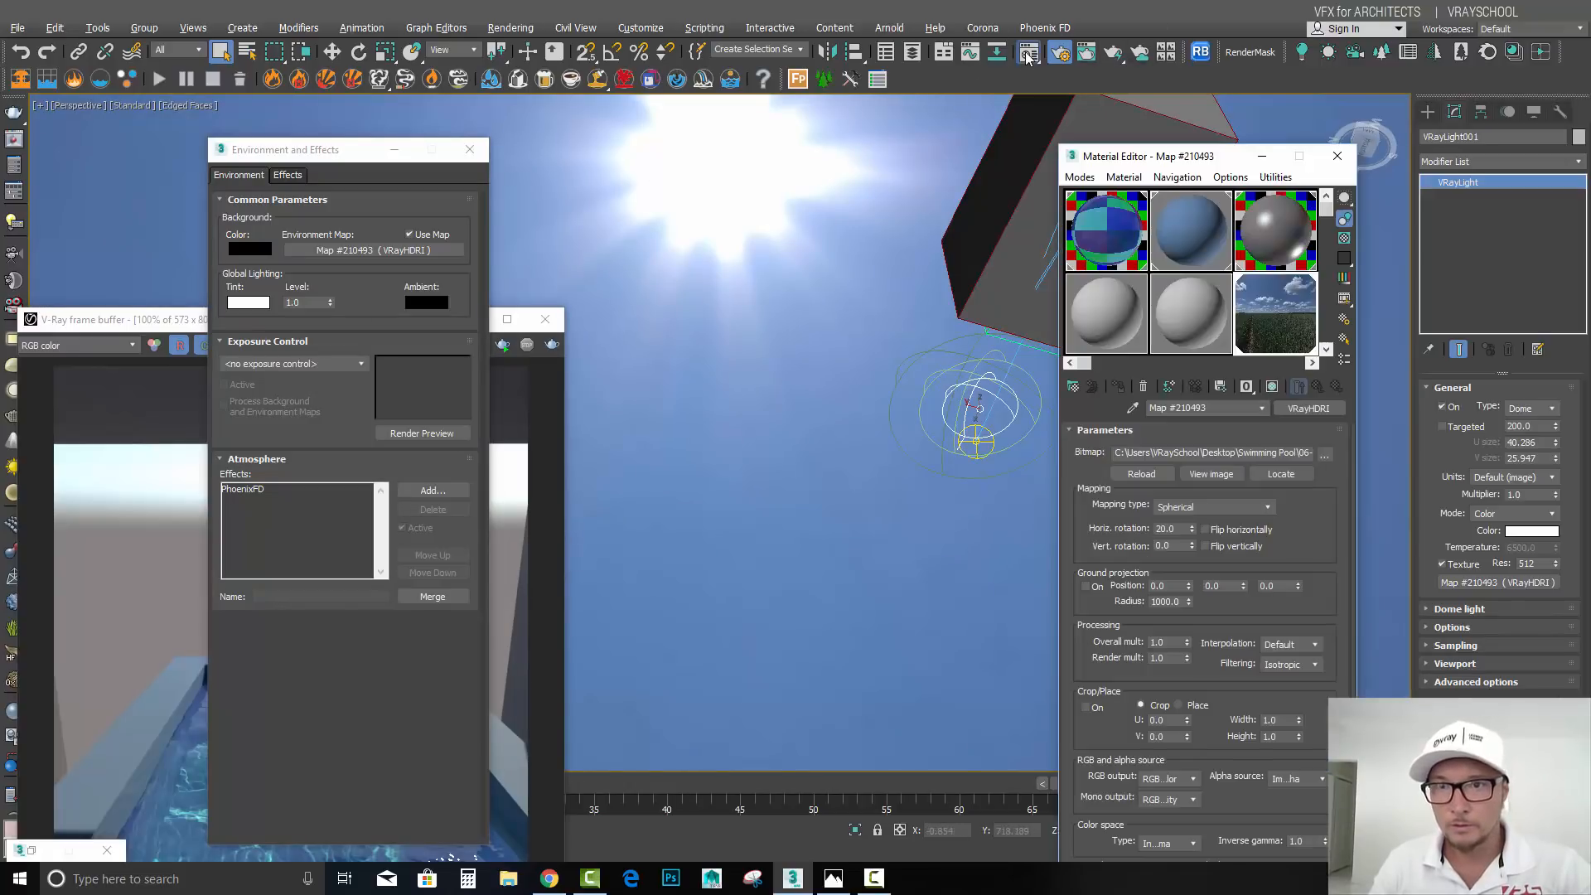
{"action": "double_click", "coordinate": [1168, 529]}
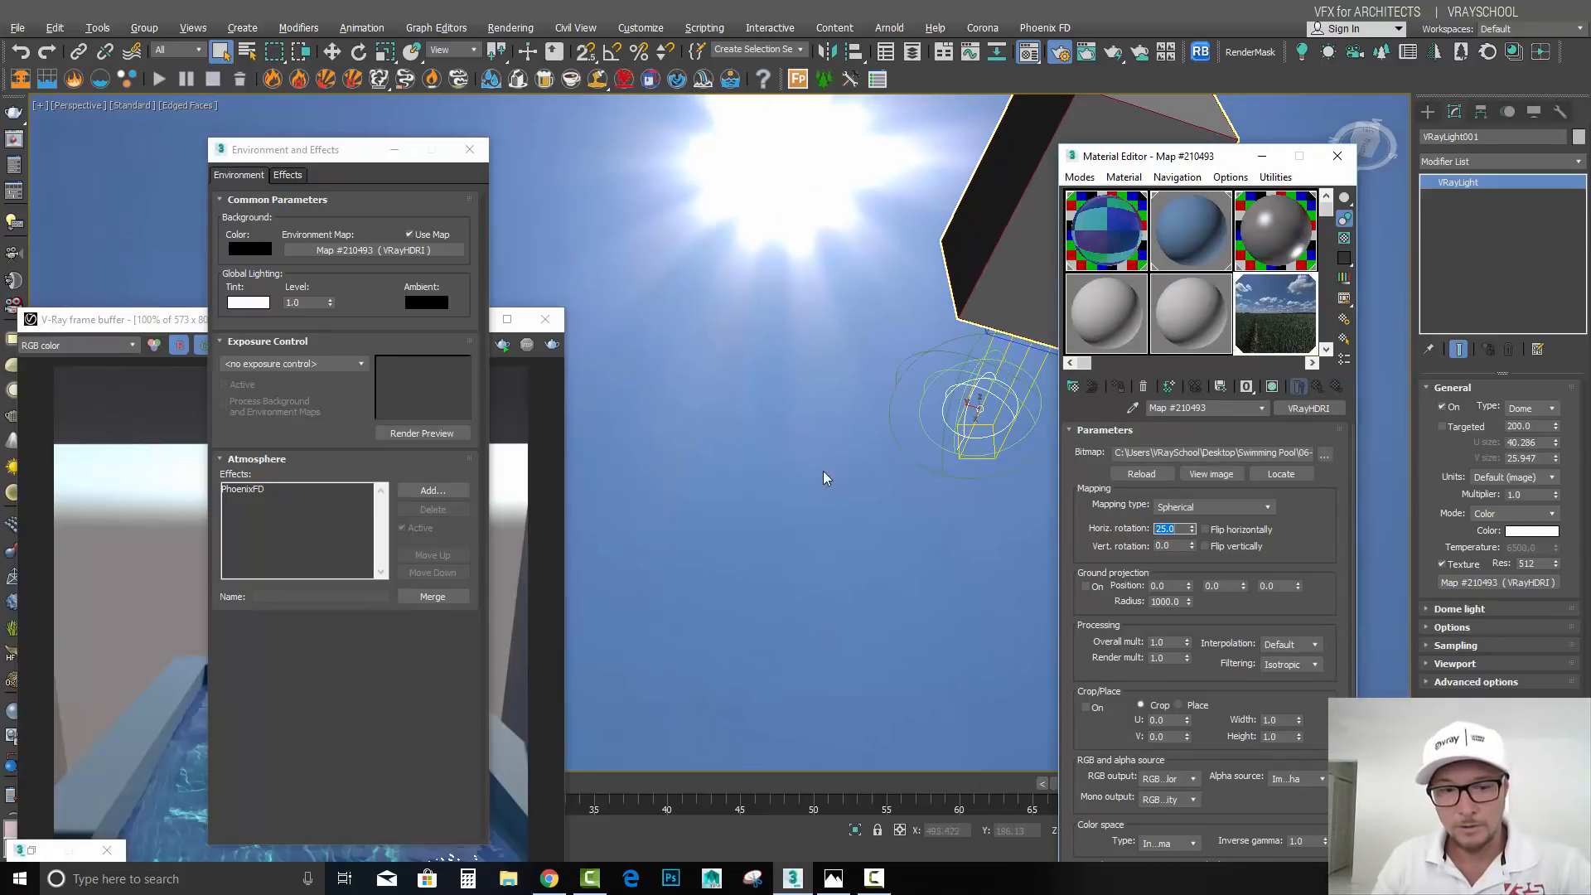
Step: Return to the VRayCam001 view and set the dome light's multiplier to 50, then put away the environment settings
{"action": "mouse_move", "coordinate": [824, 461]}
{"action": "middle_mouse_down", "text": "alt"}
{"action": "mouse_move", "coordinate": [799, 497]}
{"action": "mouse_move", "coordinate": [789, 477]}
{"action": "mouse_move", "coordinate": [805, 457]}
{"action": "middle_mouse_up", "text": "alt"}
{"action": "key", "text": "c"}
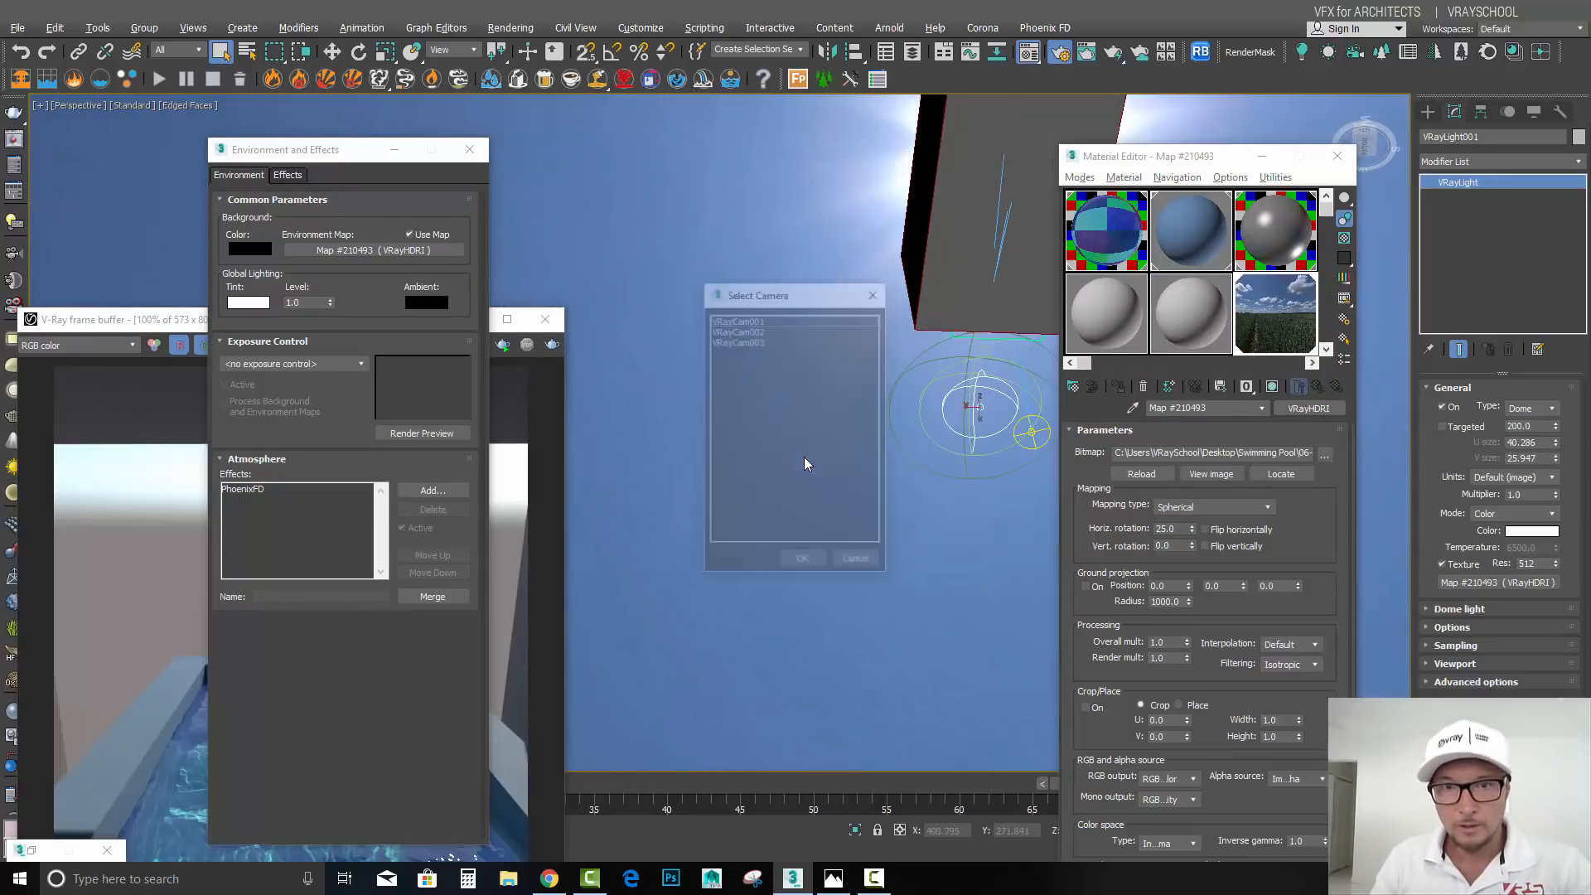
{"action": "double_click", "coordinate": [776, 324]}
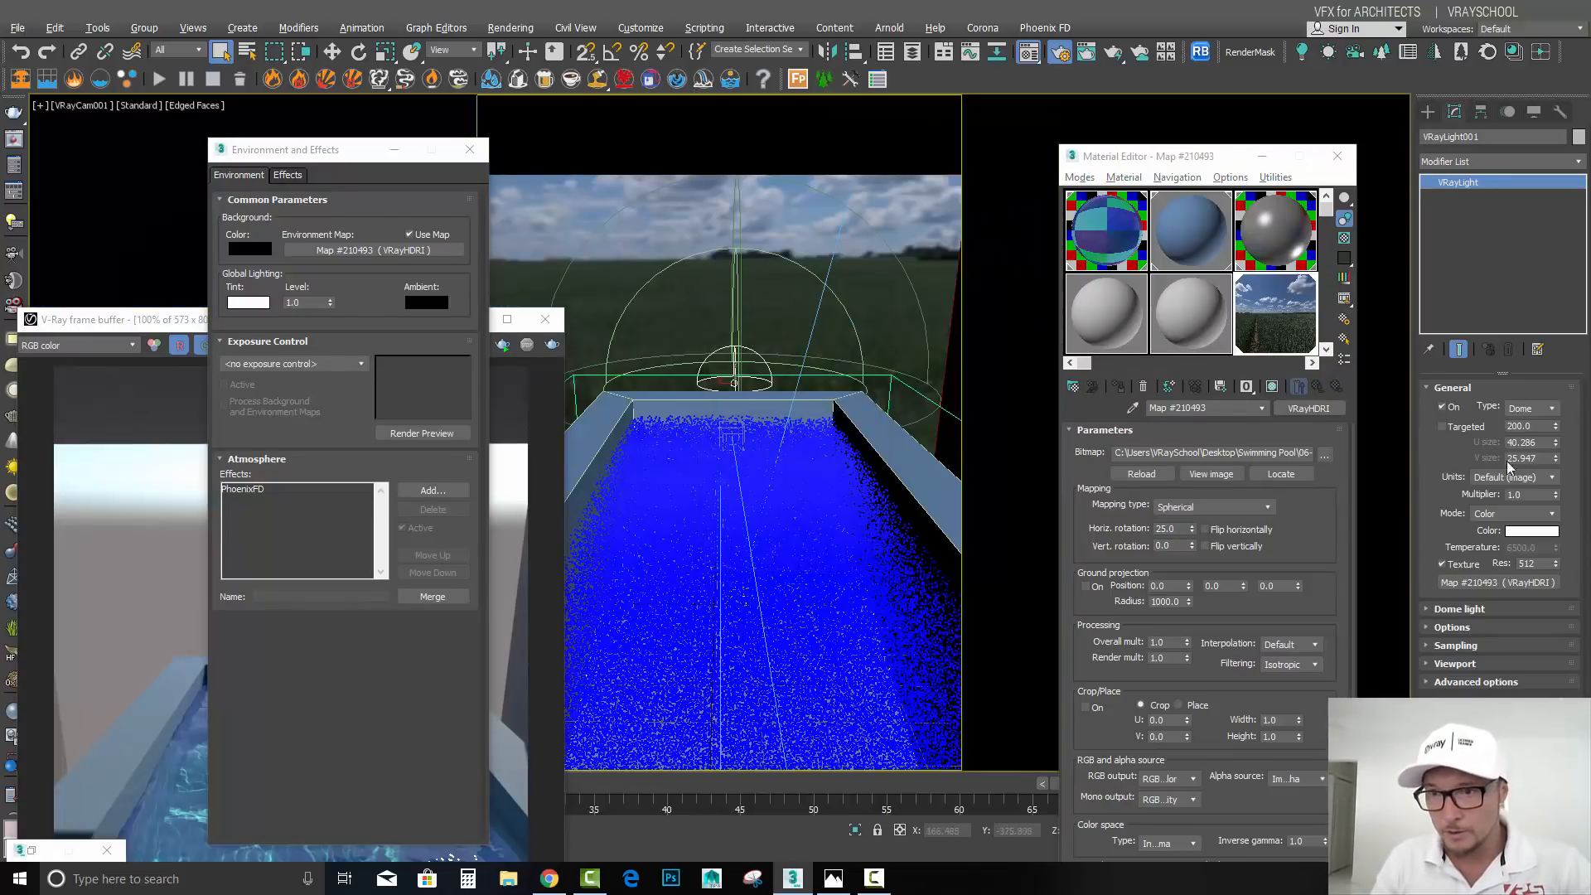
{"action": "left_click", "coordinate": [1537, 495]}
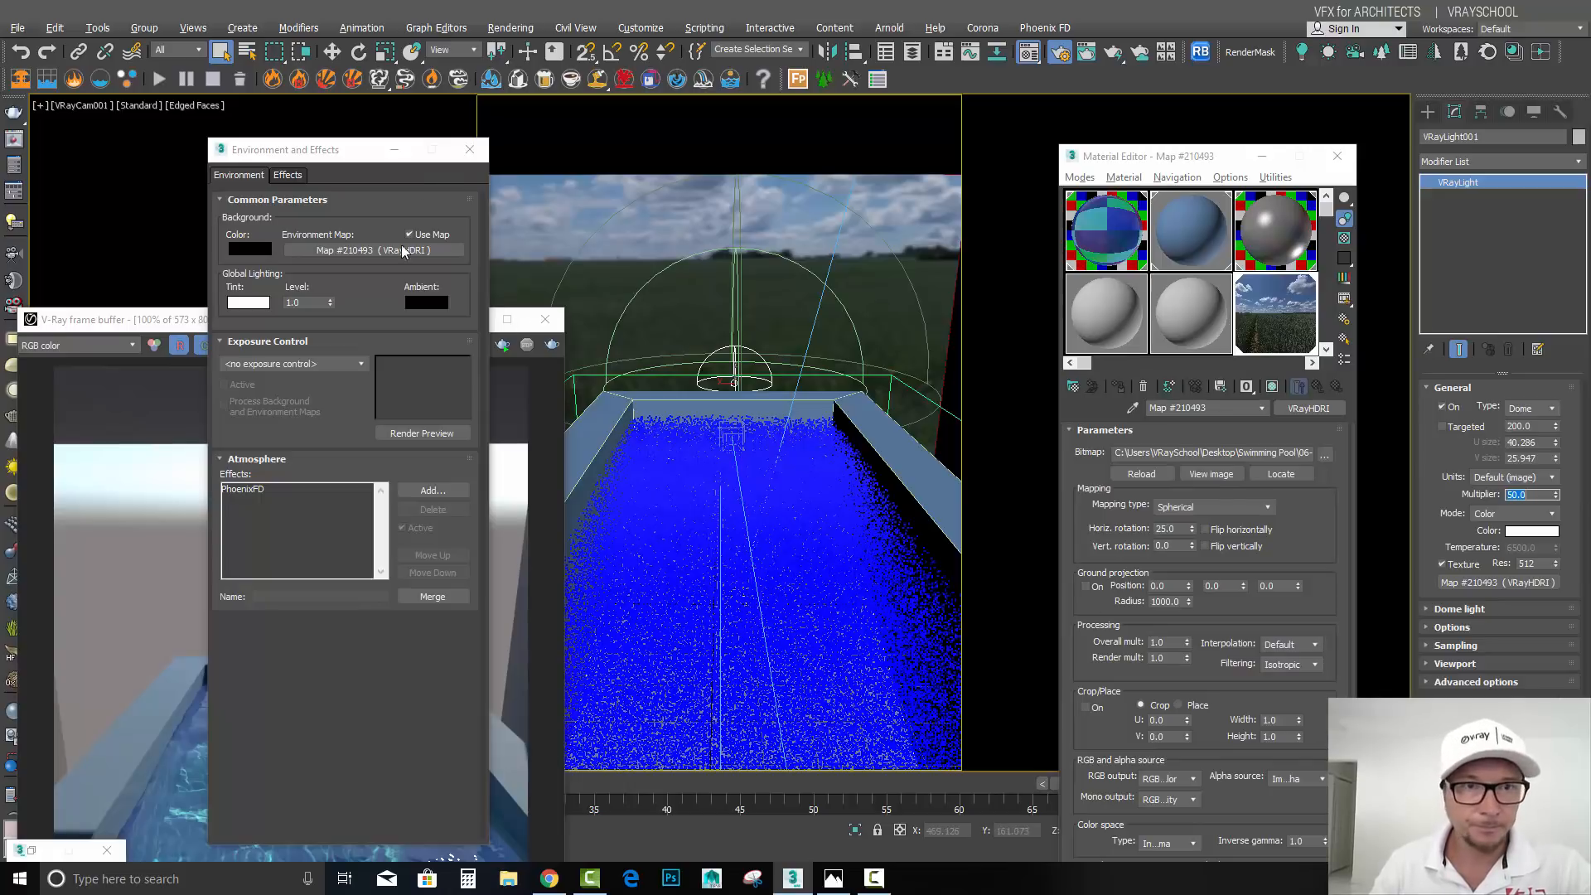
{"action": "left_click", "coordinate": [397, 150]}
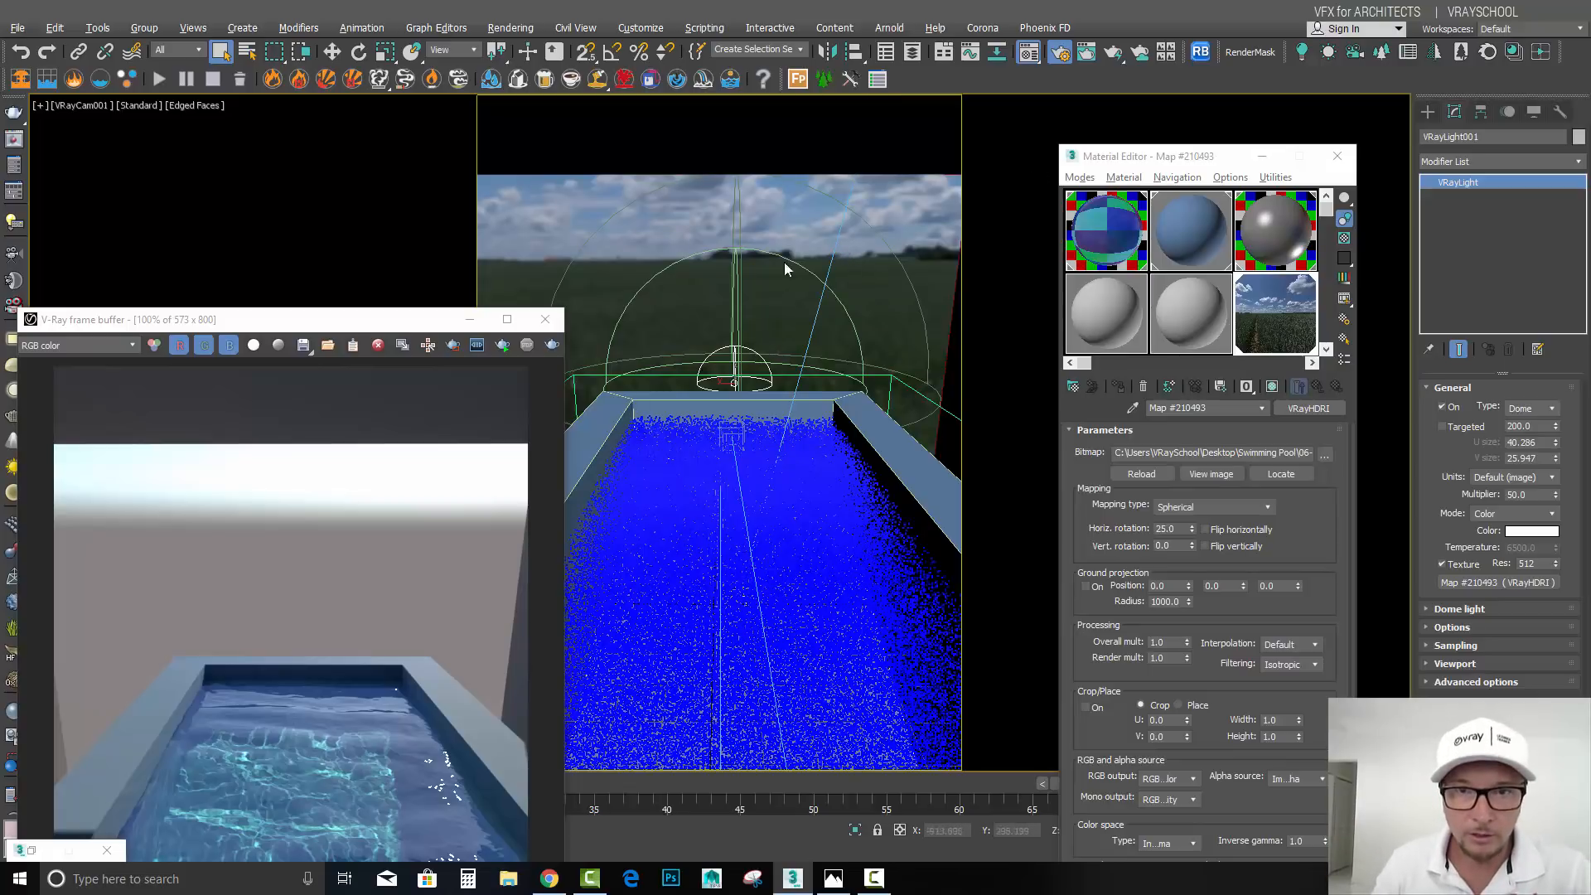
Step: Set the VRaySun's caustic subdivs to 1000 in its V-Ray light properties
{"action": "left_click", "coordinate": [831, 244]}
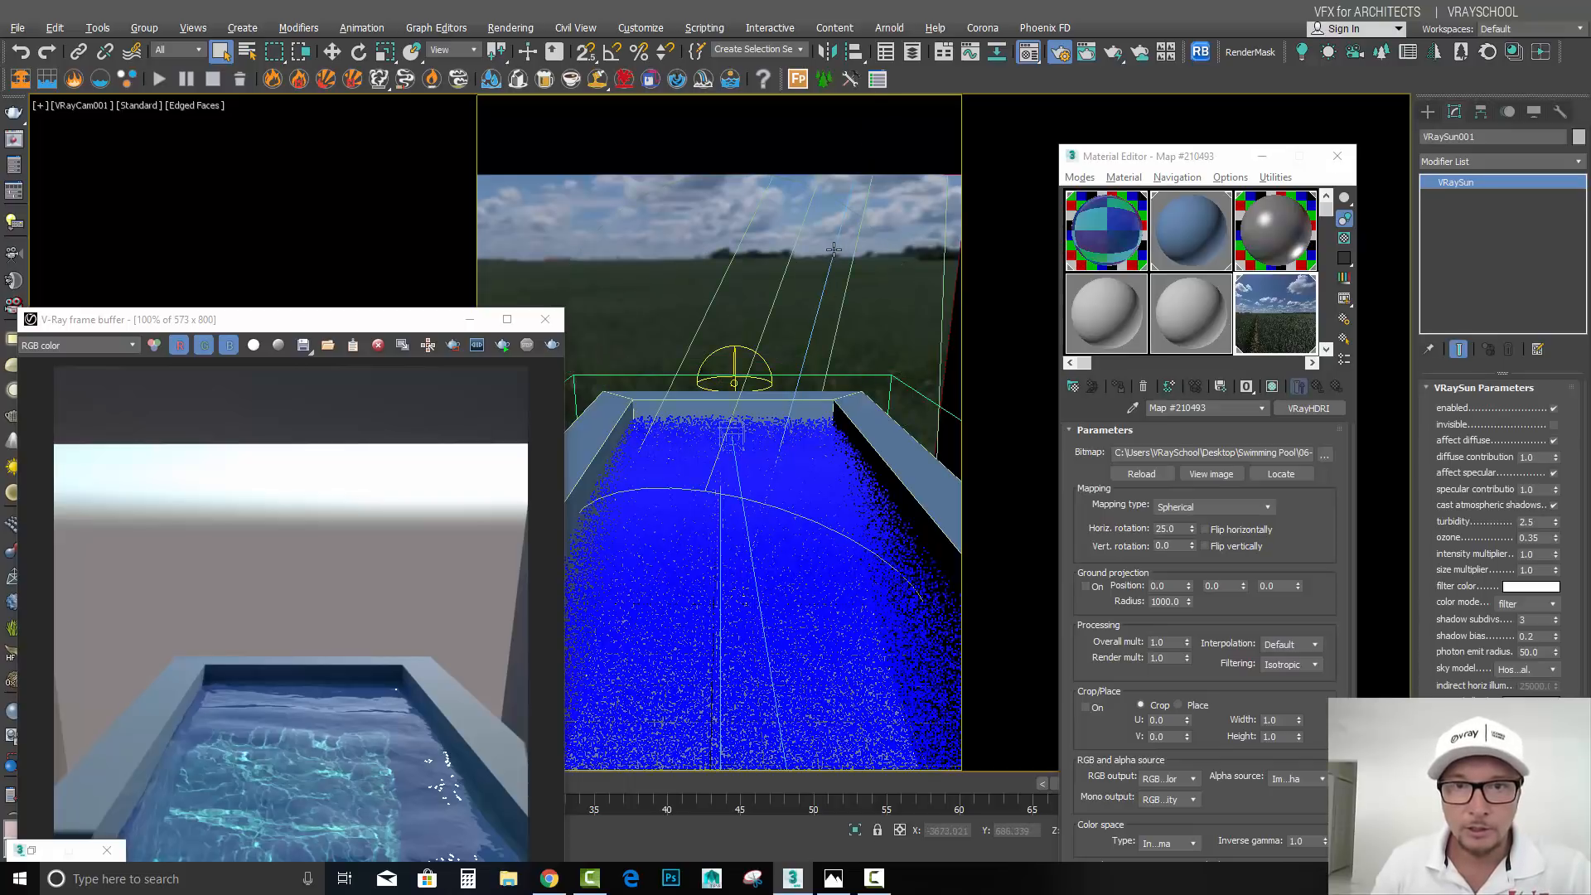
{"action": "right_click", "coordinate": [829, 245]}
{"action": "left_click", "coordinate": [875, 467]}
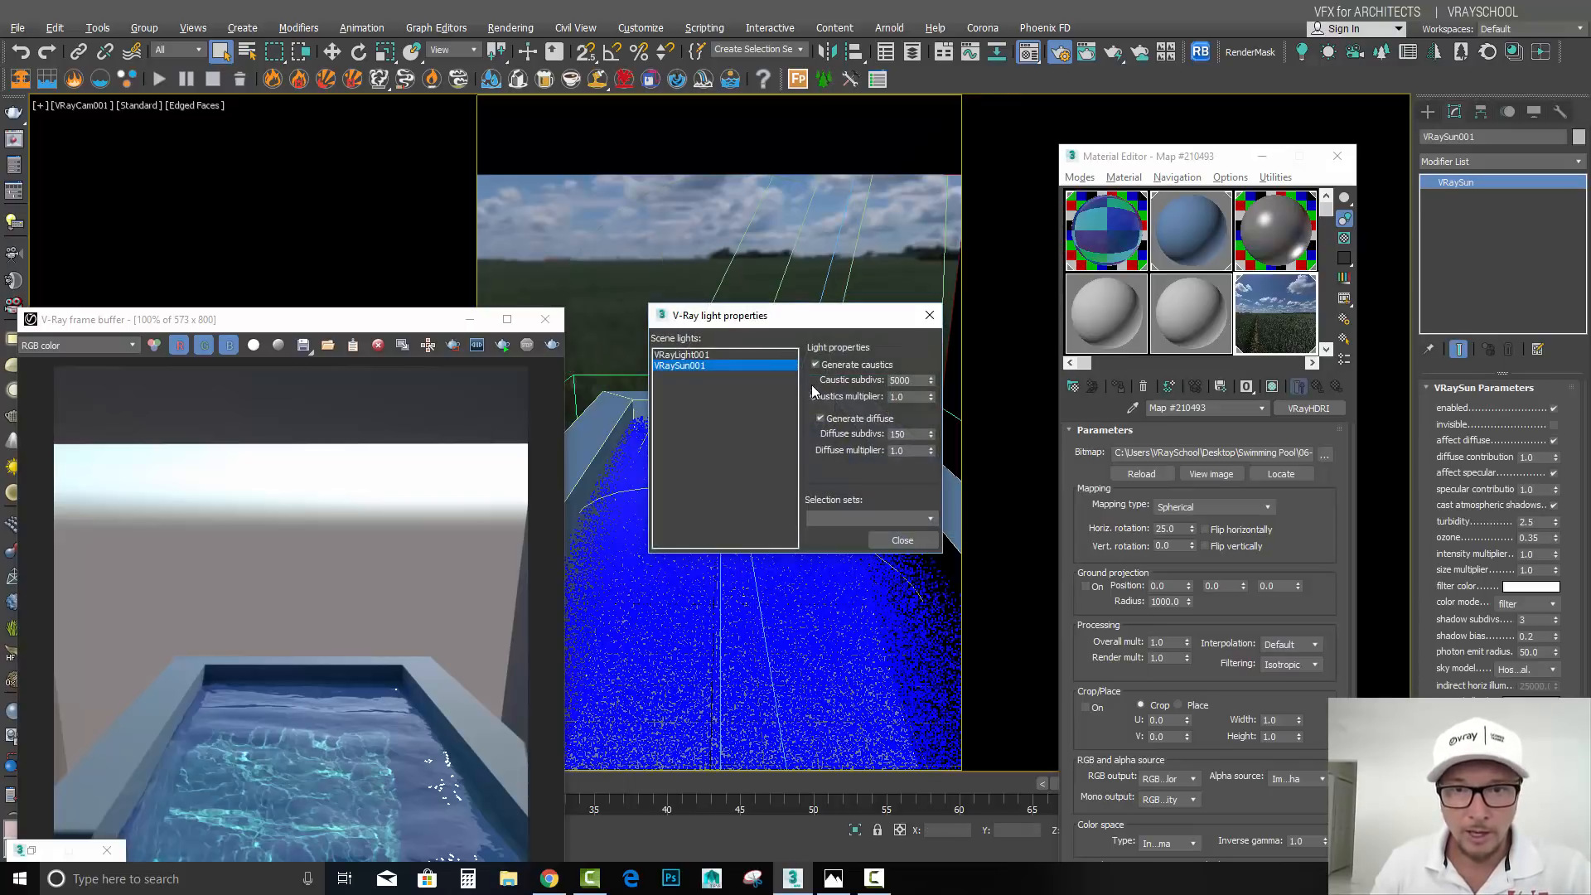
{"action": "double_click", "coordinate": [904, 380]}
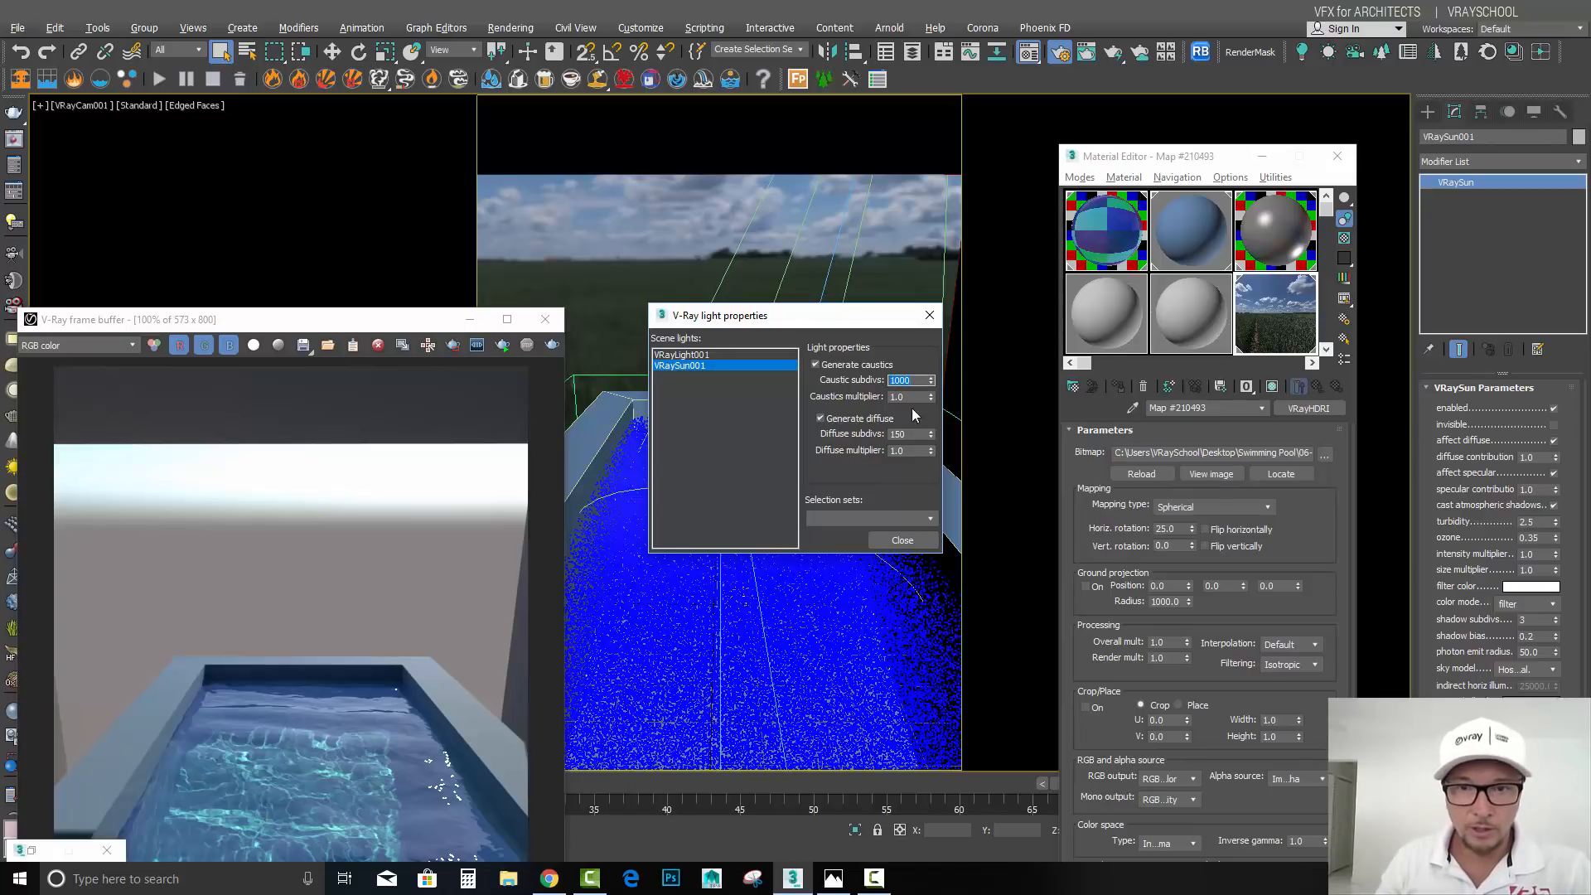
{"action": "left_click", "coordinate": [901, 539]}
Step: Test render the VRayCam001 view to check the HDRI background and pool caustics, stopping after the first passes
{"action": "left_click", "coordinate": [552, 344]}
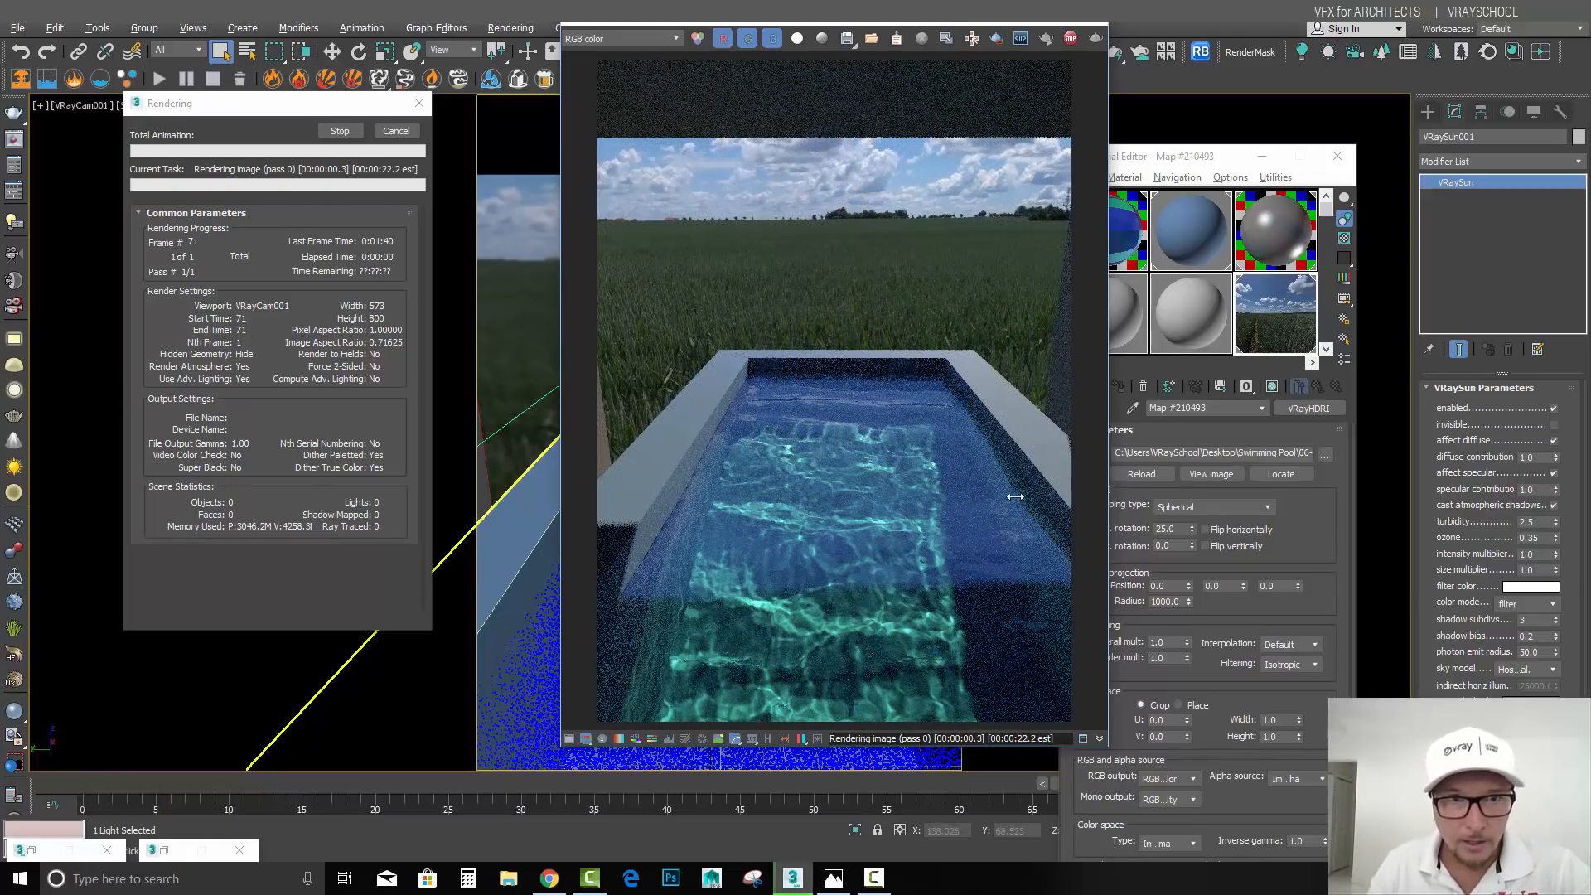
{"action": "left_click", "coordinate": [420, 152]}
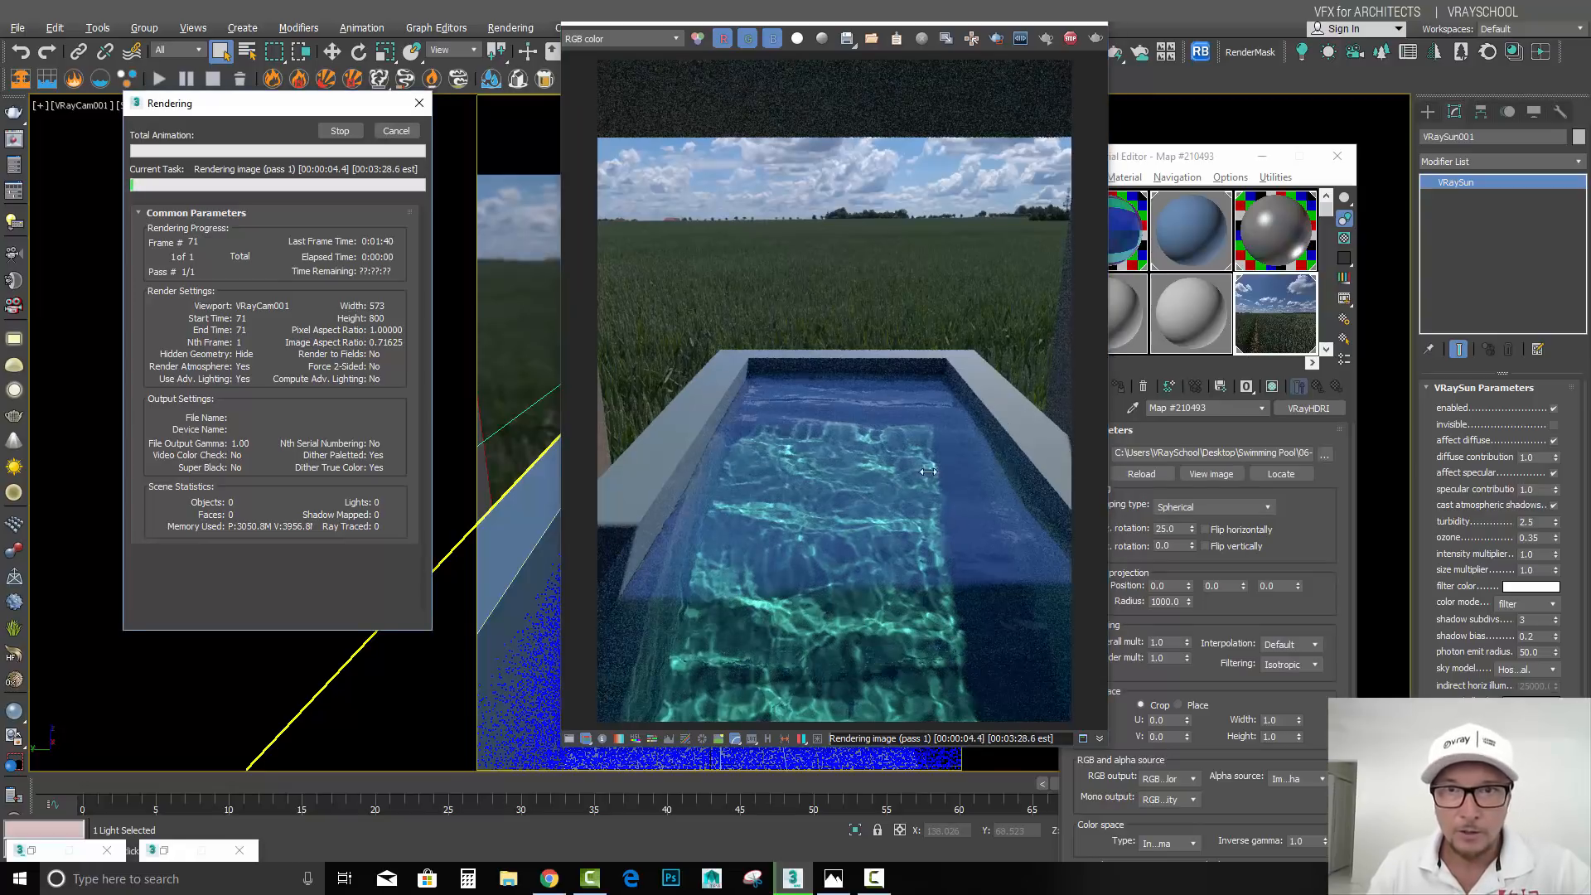
{"action": "left_click", "coordinate": [397, 131]}
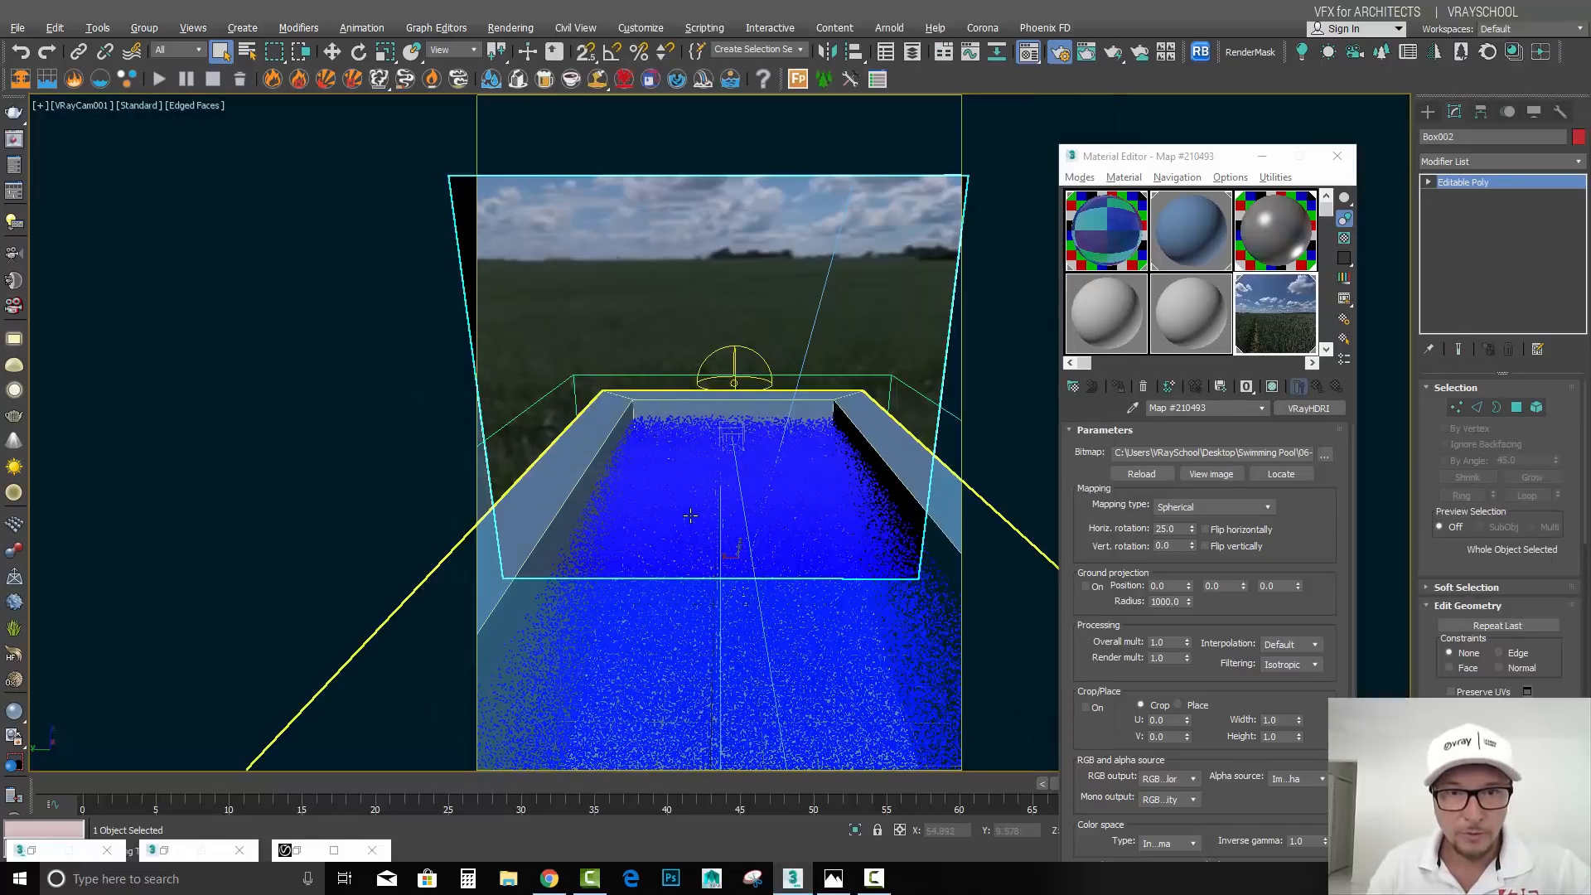
Step: Switch to the VRayCam002 view and test render it, stopping early and putting the frame buffer away
{"action": "key", "text": "c"}
{"action": "double_click", "coordinate": [751, 321]}
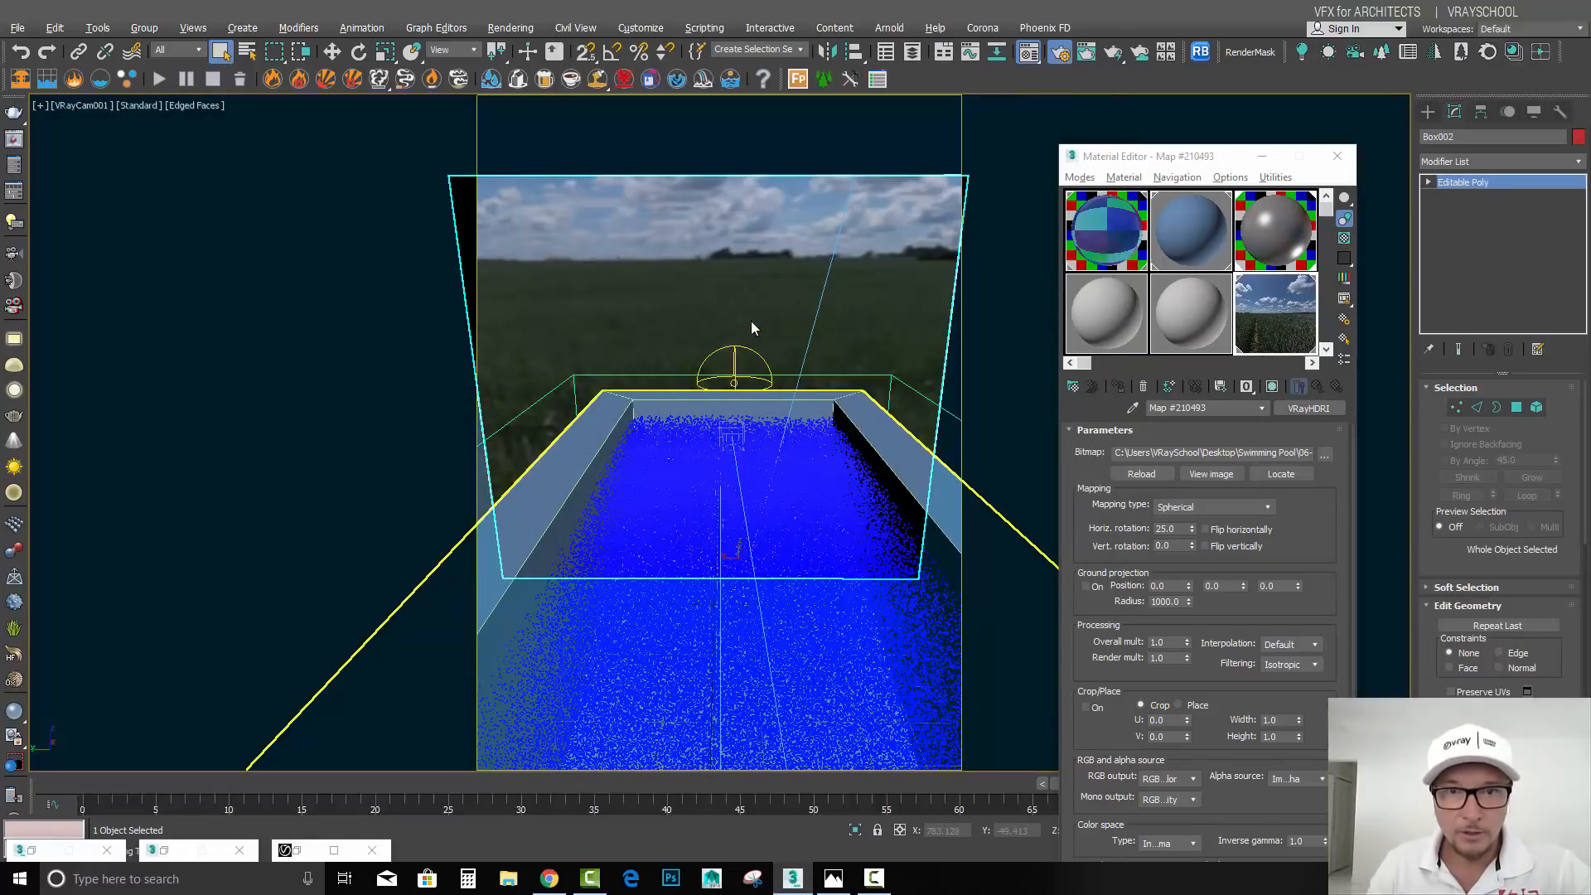
{"action": "key", "text": "c"}
{"action": "double_click", "coordinate": [752, 330]}
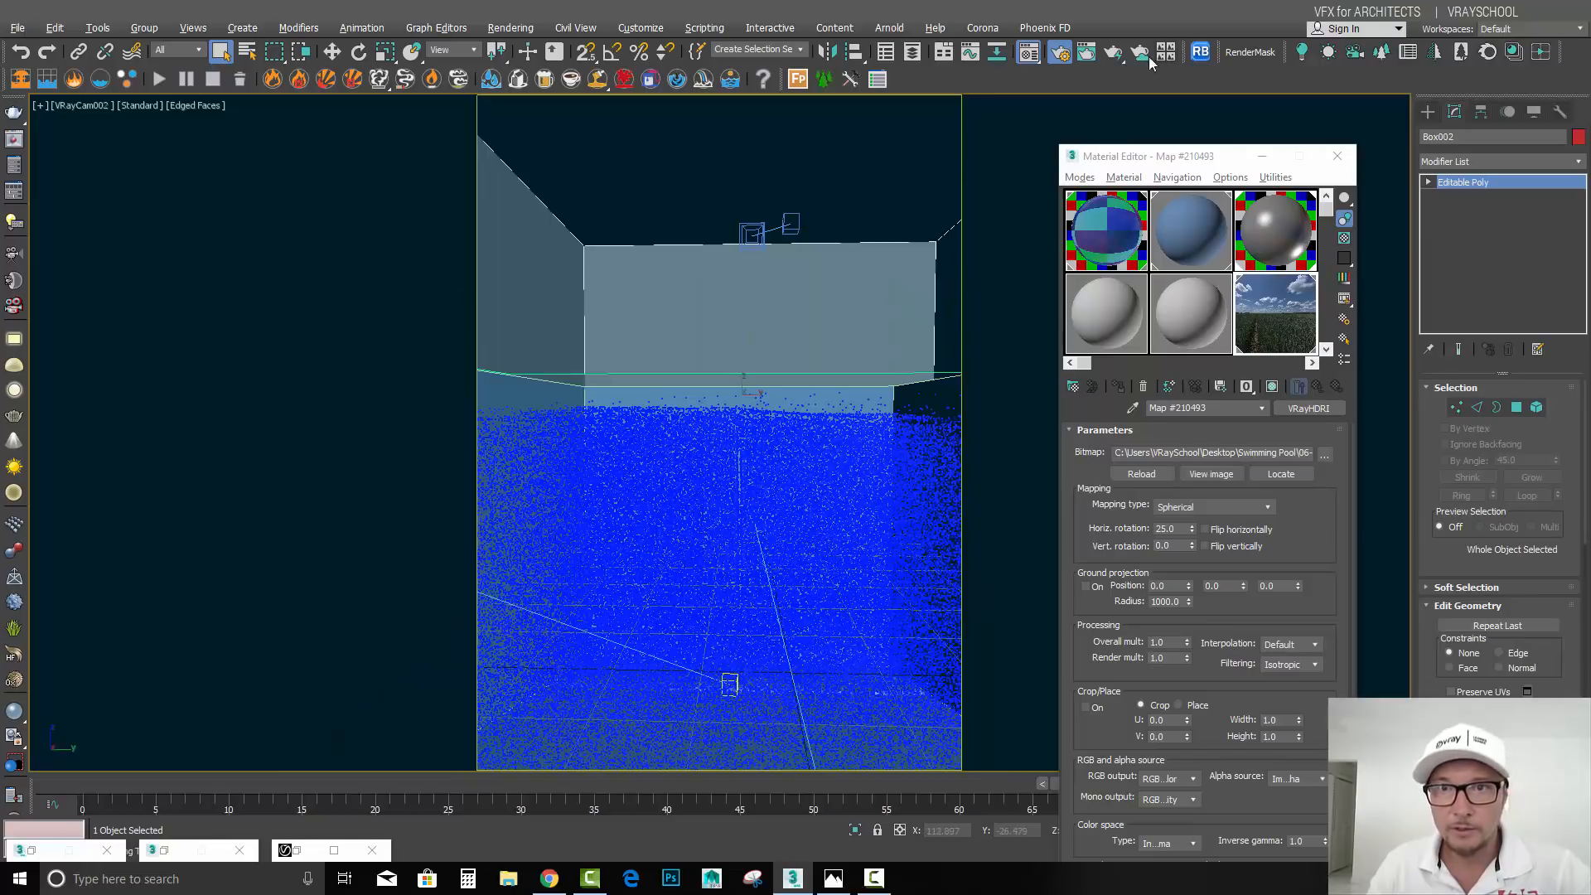
{"action": "left_click", "coordinate": [1120, 54]}
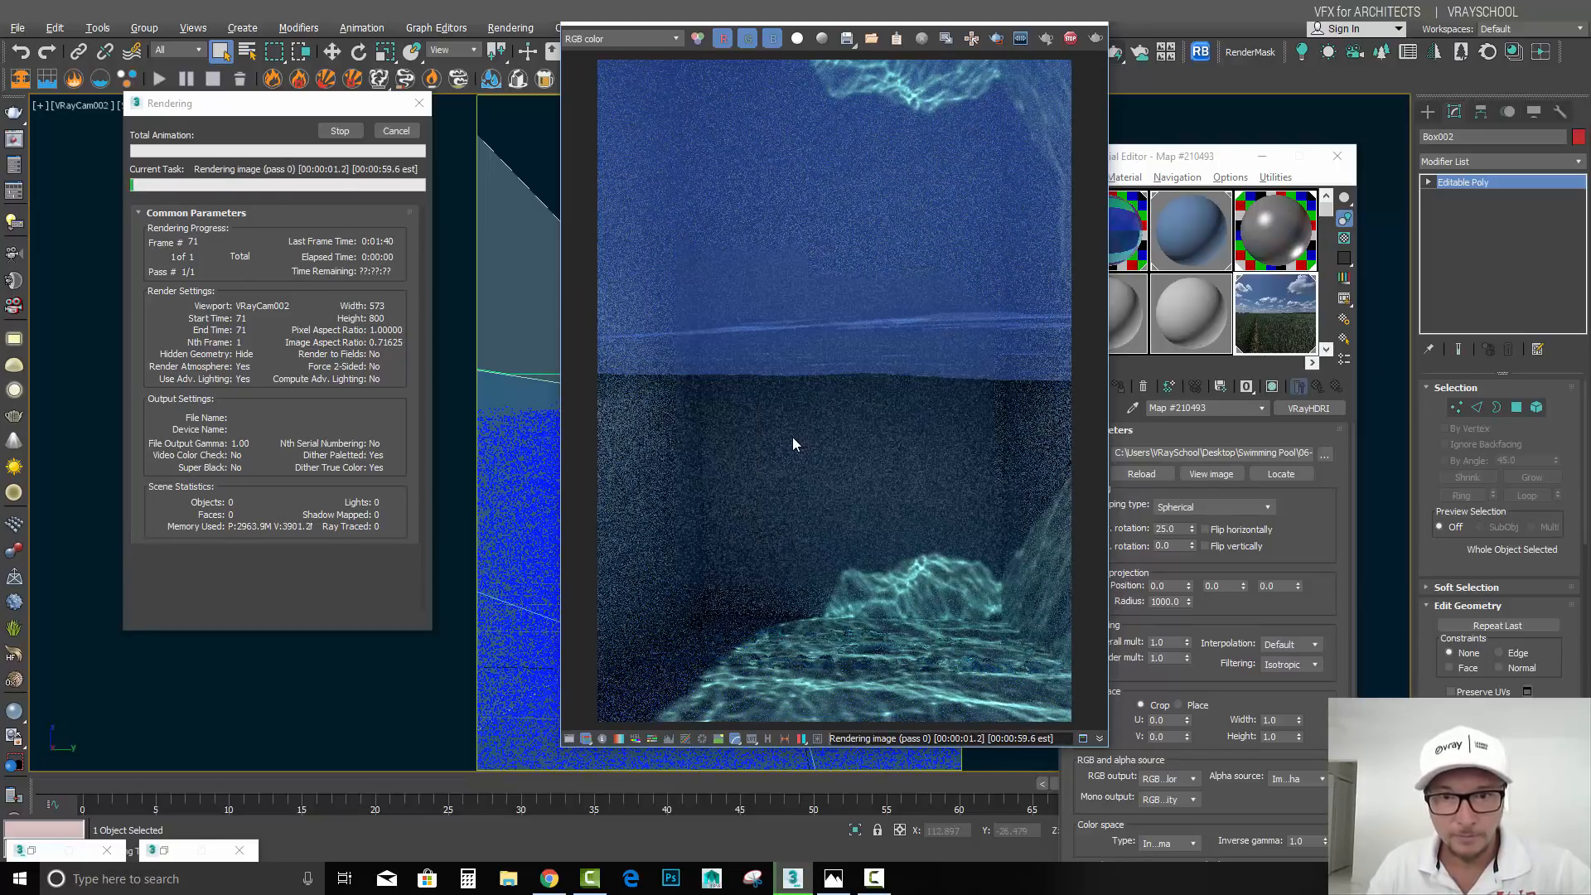
{"action": "left_click", "coordinate": [387, 131]}
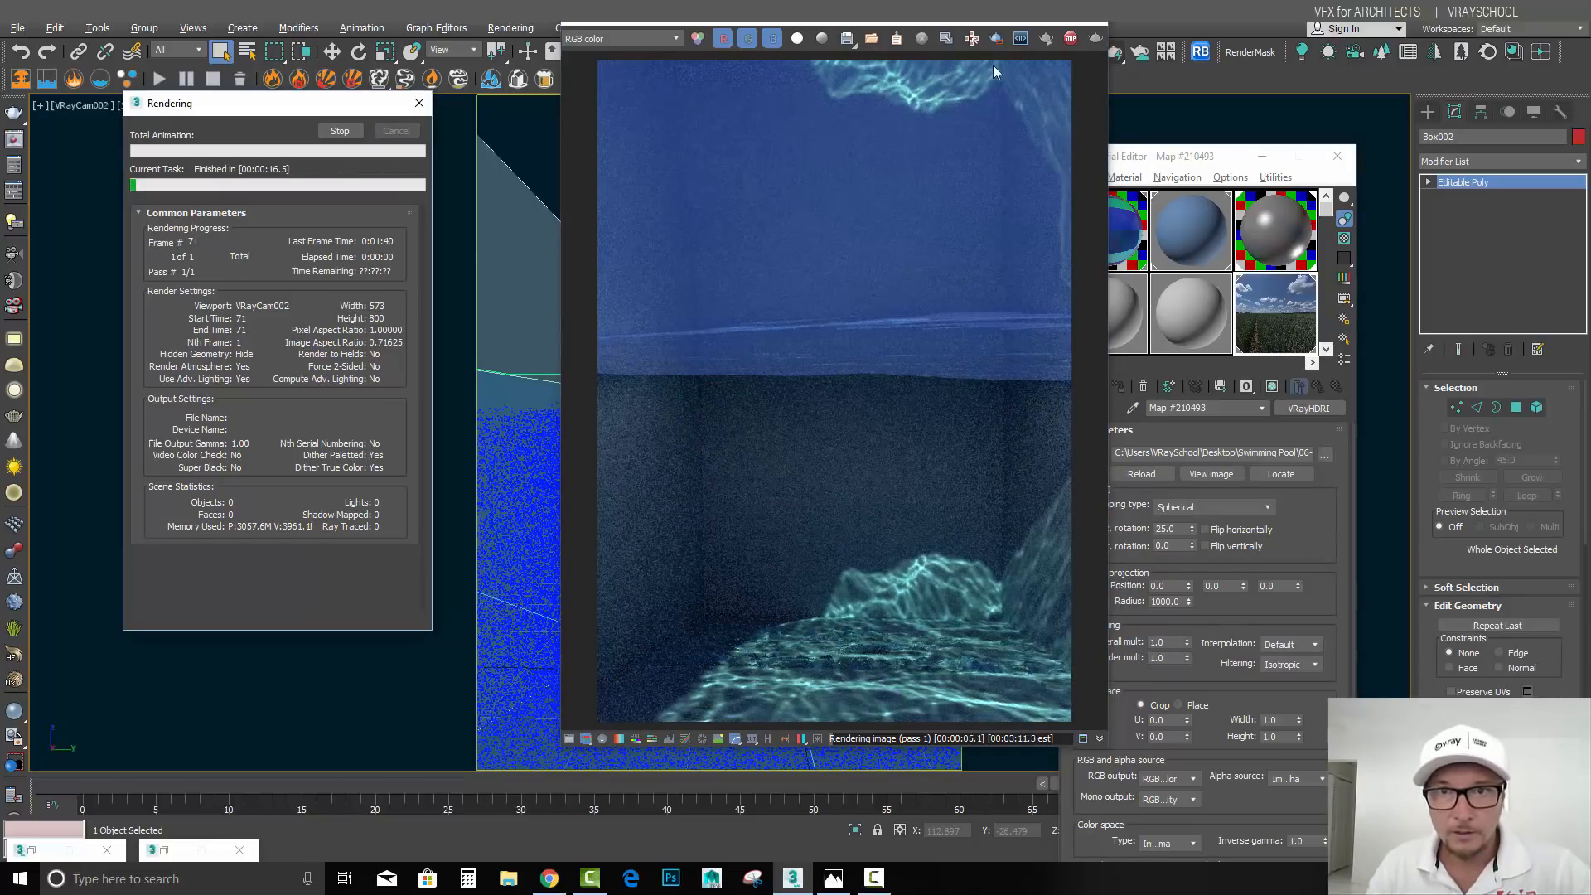
{"action": "left_click", "coordinate": [1078, 22]}
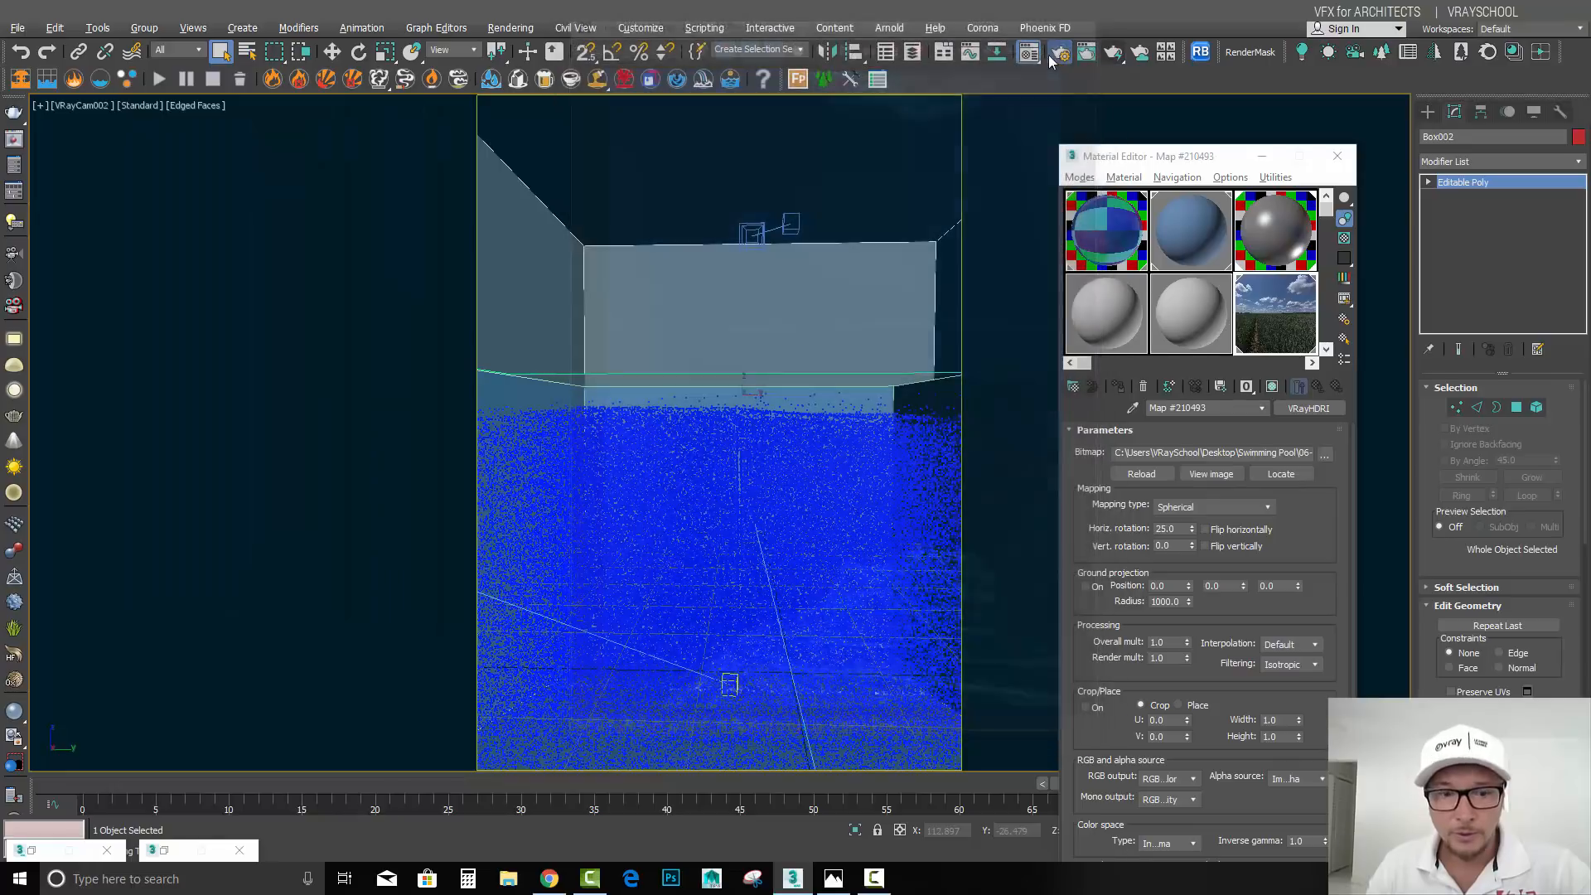
Step: Switch to the VRayCam003 view and run a short test render of the underwater shot
{"action": "key", "text": "c"}
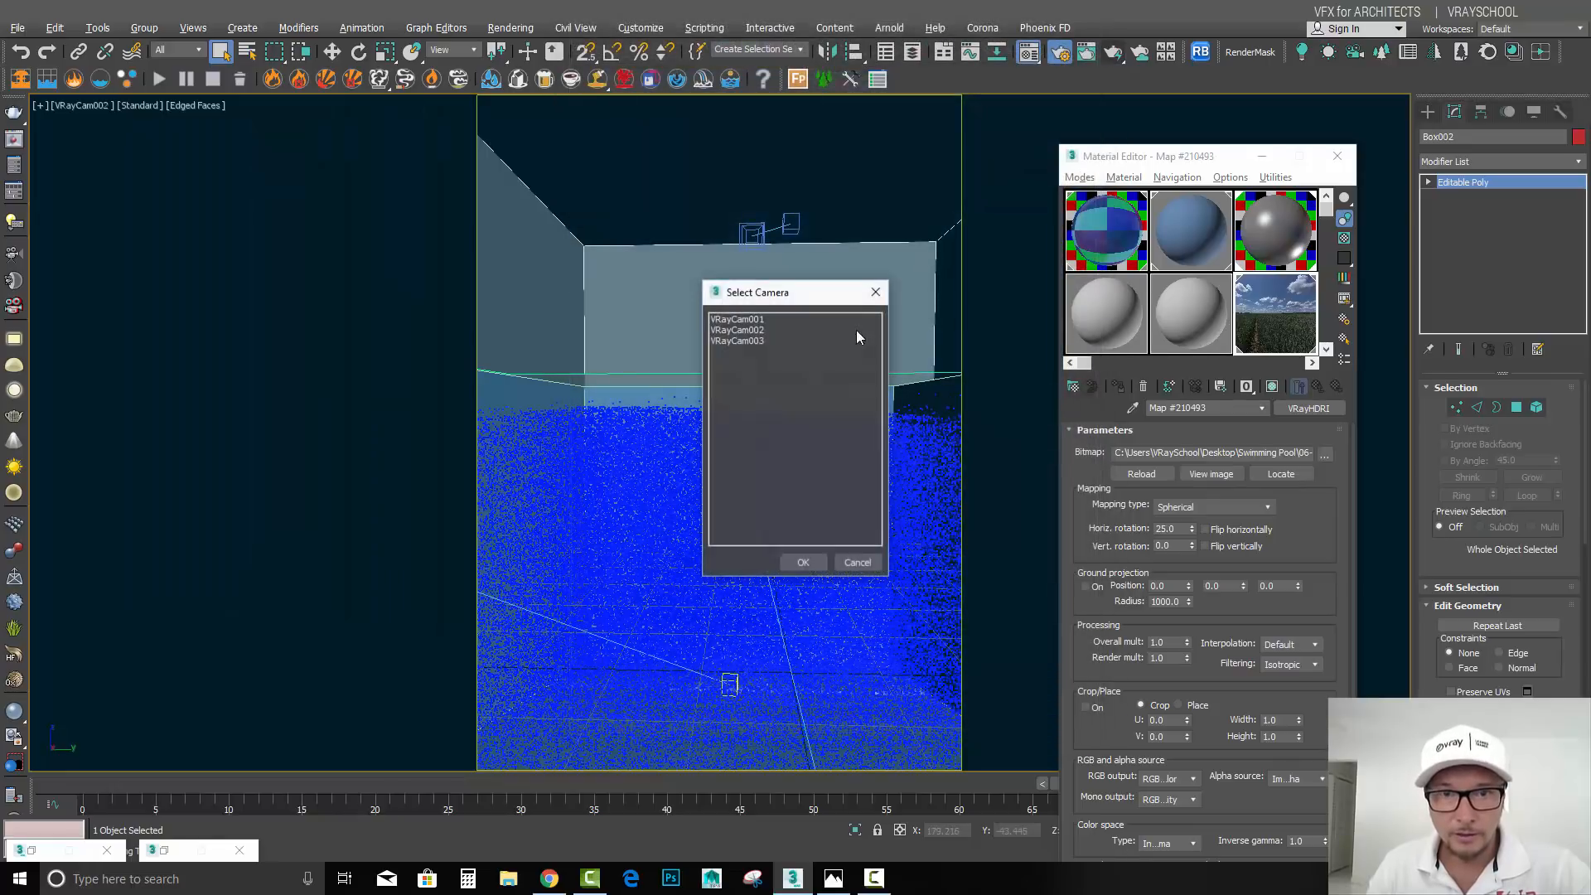
{"action": "double_click", "coordinate": [768, 341]}
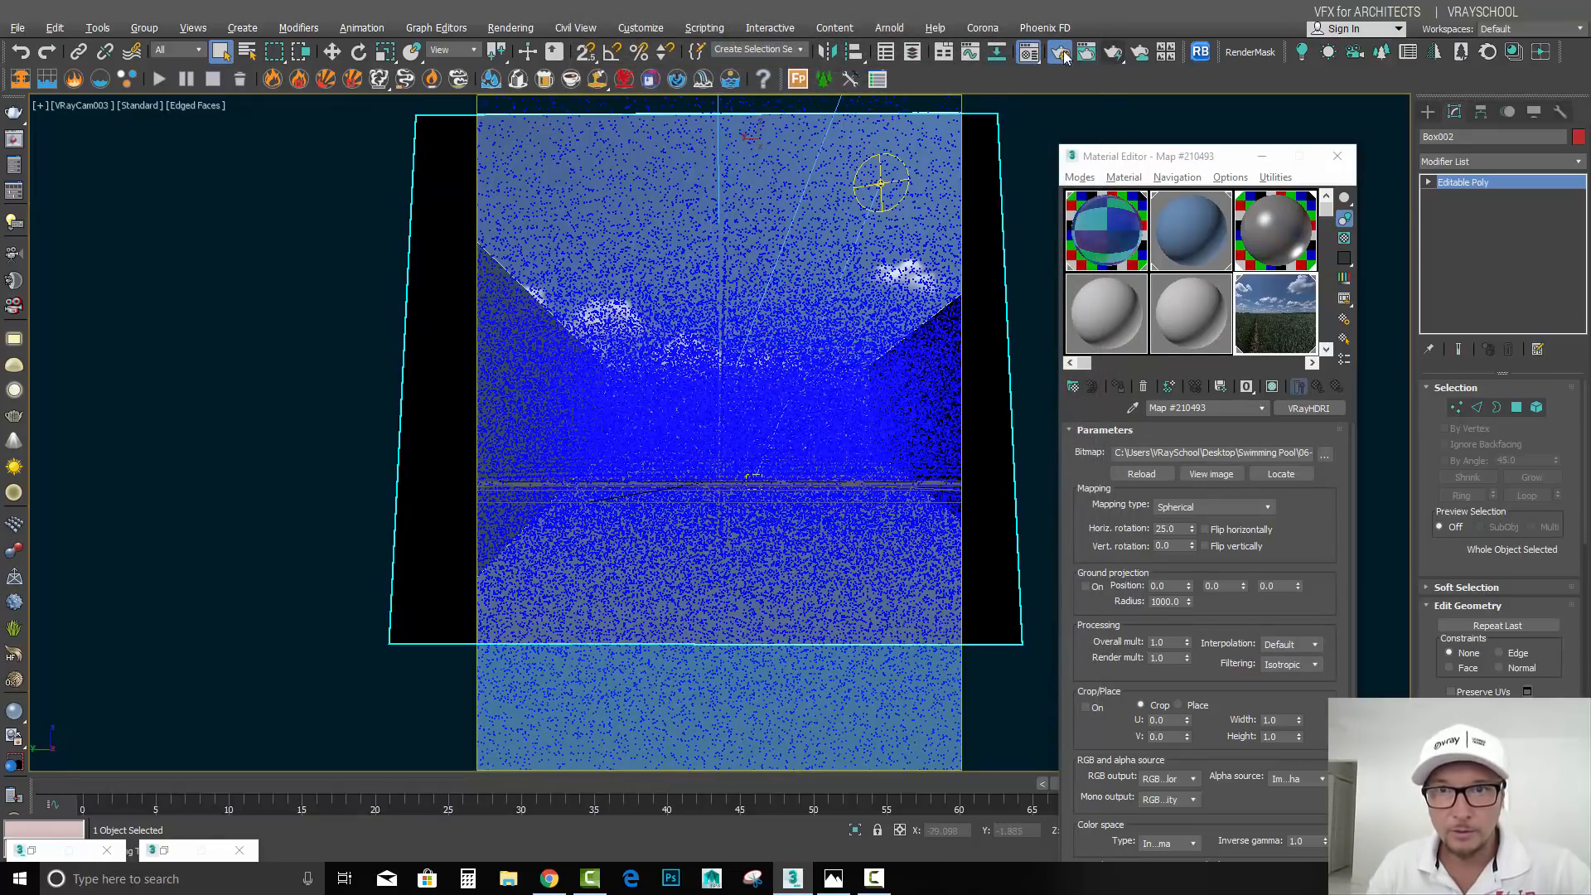
{"action": "left_click", "coordinate": [1113, 58]}
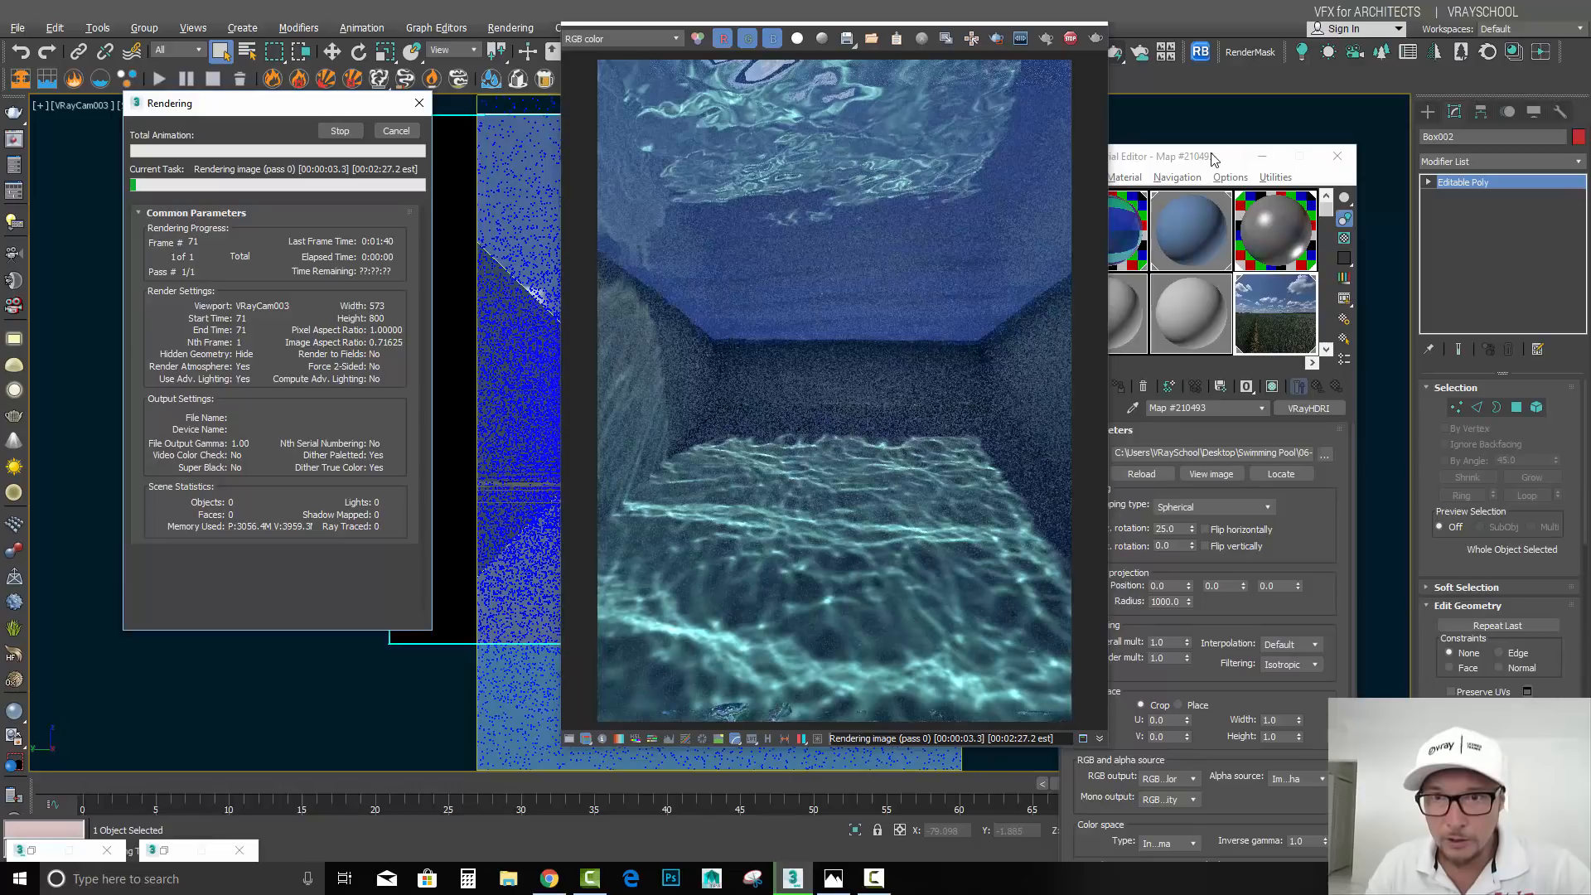
{"action": "left_click", "coordinate": [394, 131]}
Step: Set the WATER material's refraction colour to red 243, green 224, blue 191 and test render the VRayCam003 view
{"action": "left_click", "coordinate": [1119, 229]}
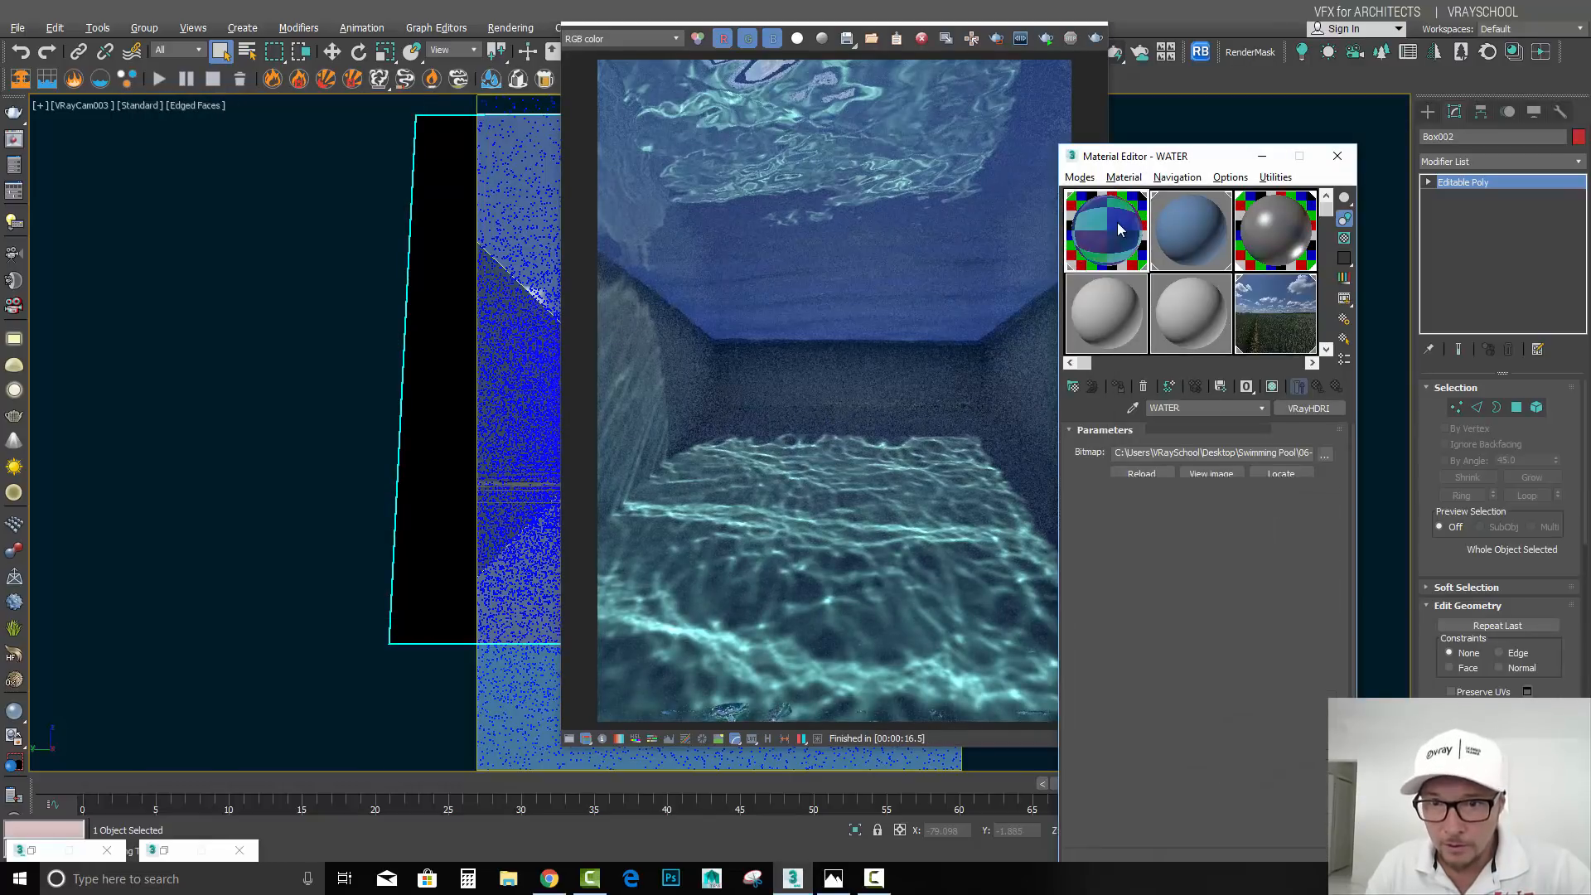
{"action": "left_click", "coordinate": [1162, 614]}
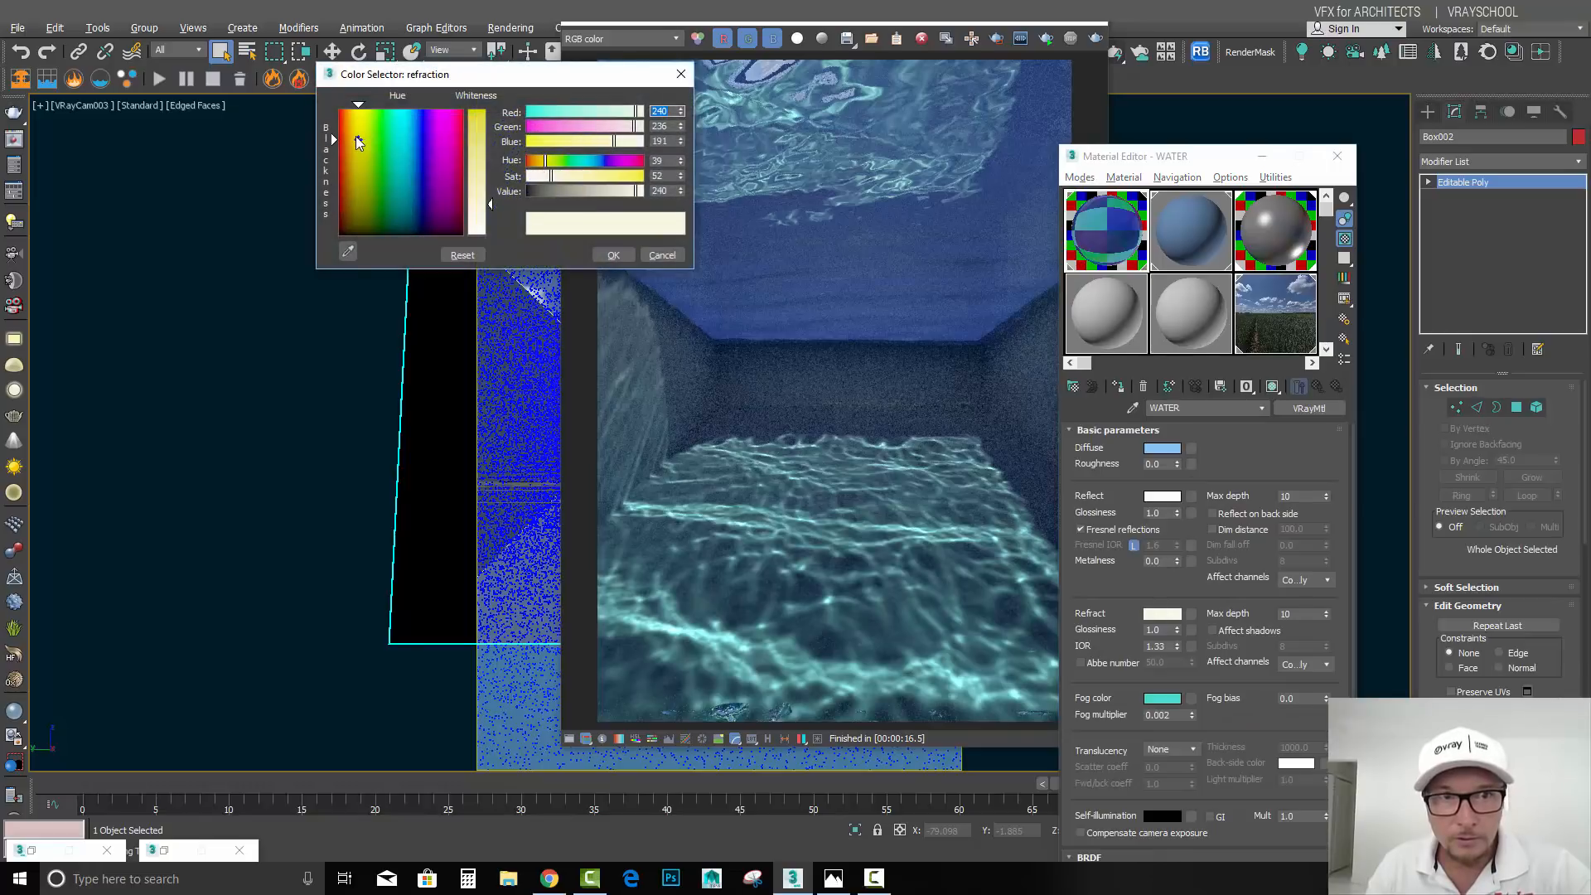
{"action": "mouse_move", "coordinate": [358, 141]}
{"action": "left_mouse_down"}
{"action": "mouse_move", "coordinate": [376, 138]}
{"action": "mouse_move", "coordinate": [353, 133]}
{"action": "left_mouse_up"}
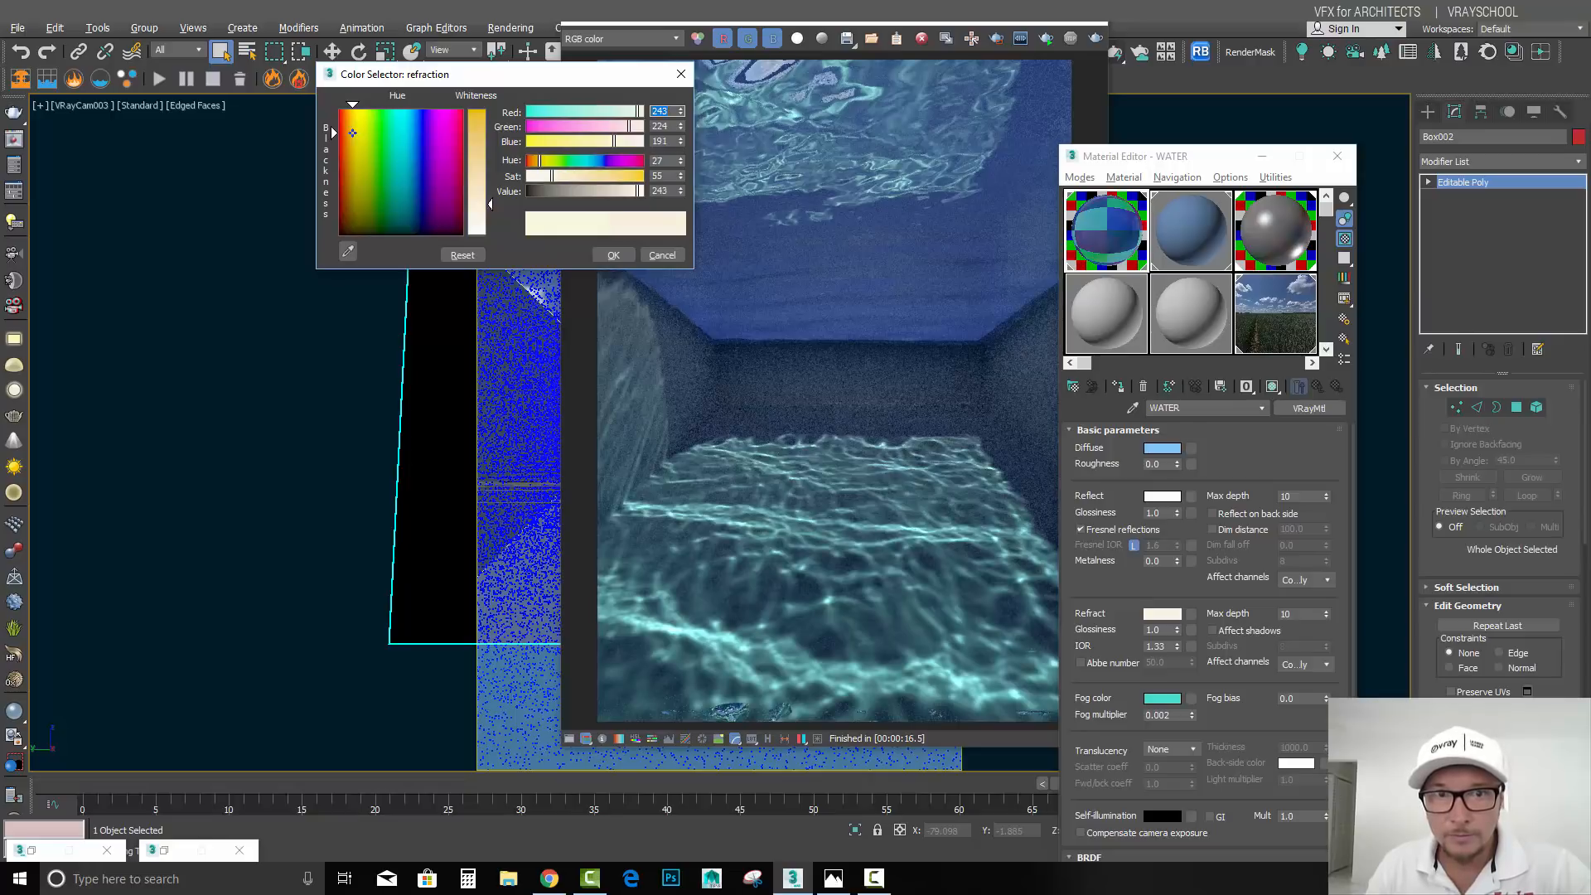
{"action": "left_click", "coordinate": [613, 255]}
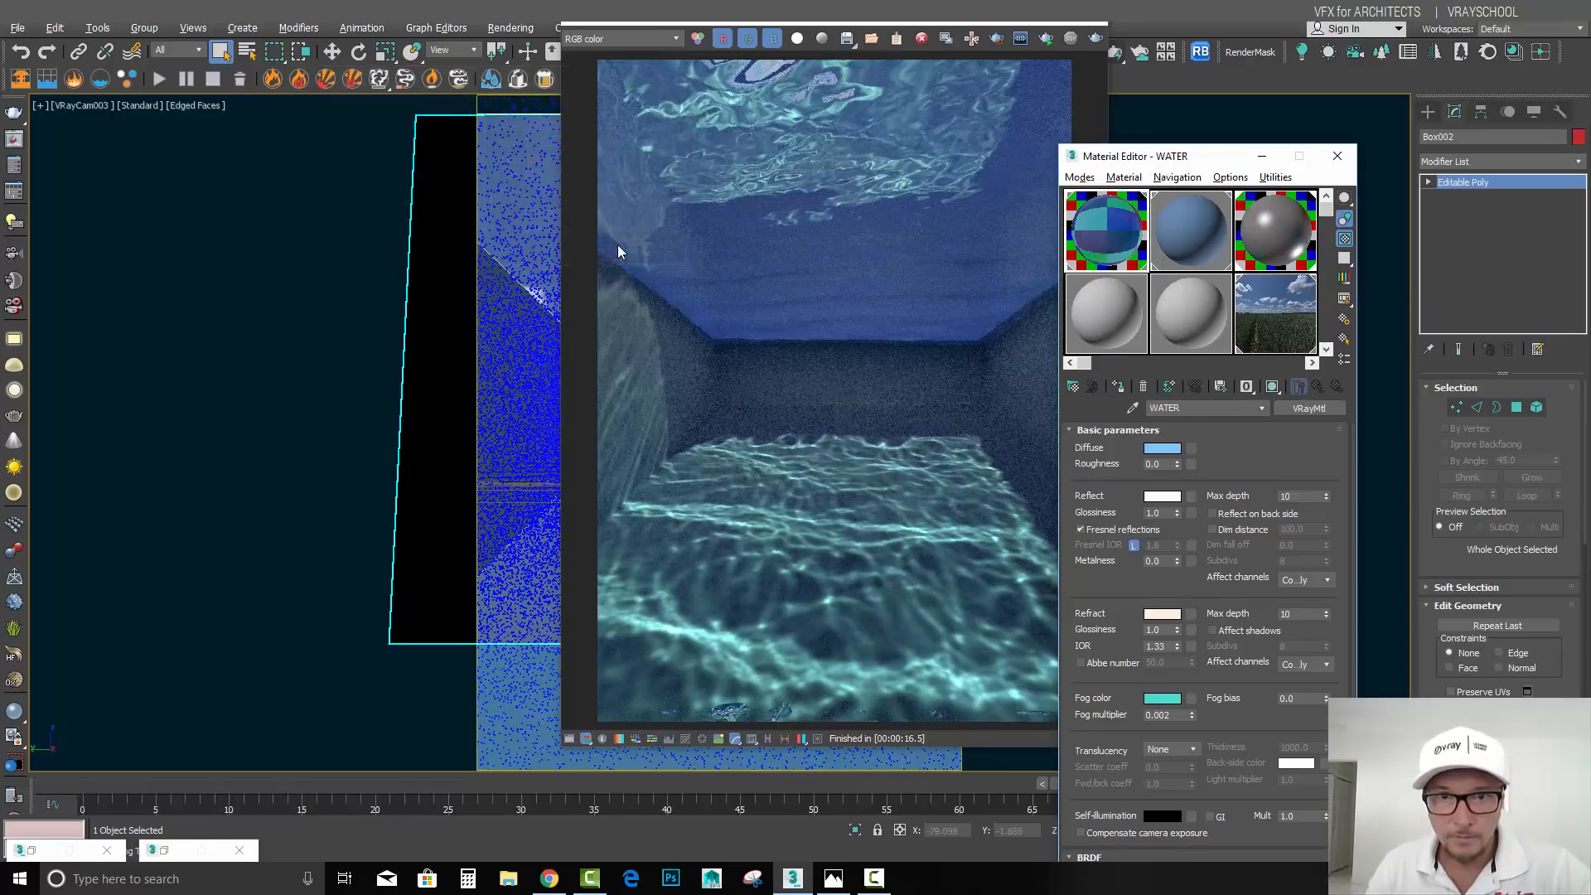
{"action": "left_click", "coordinate": [1094, 39]}
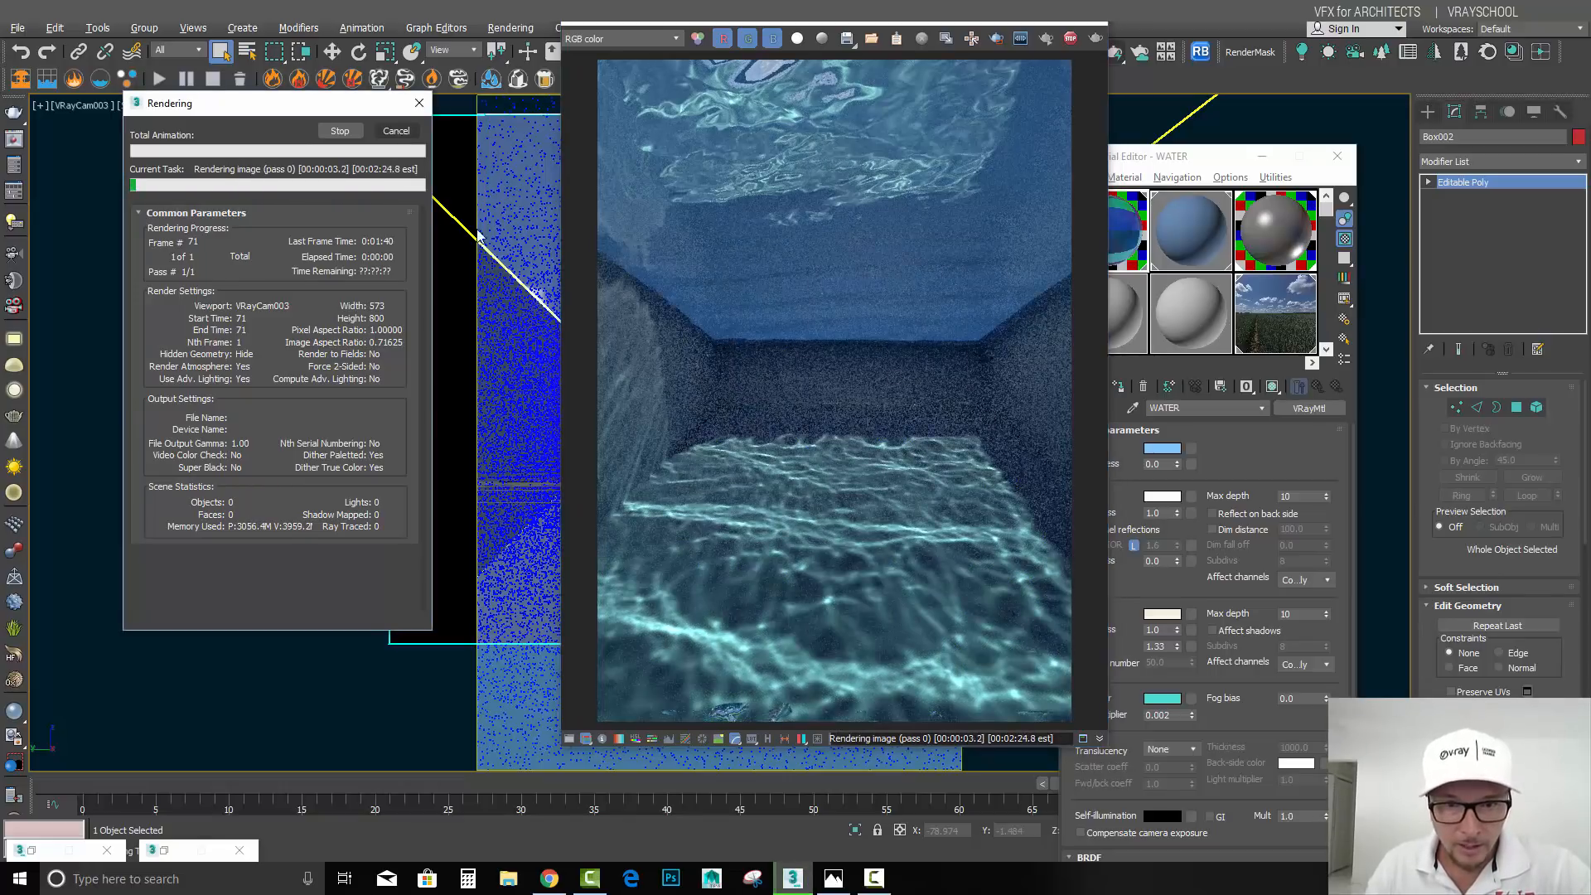
{"action": "left_click", "coordinate": [396, 131]}
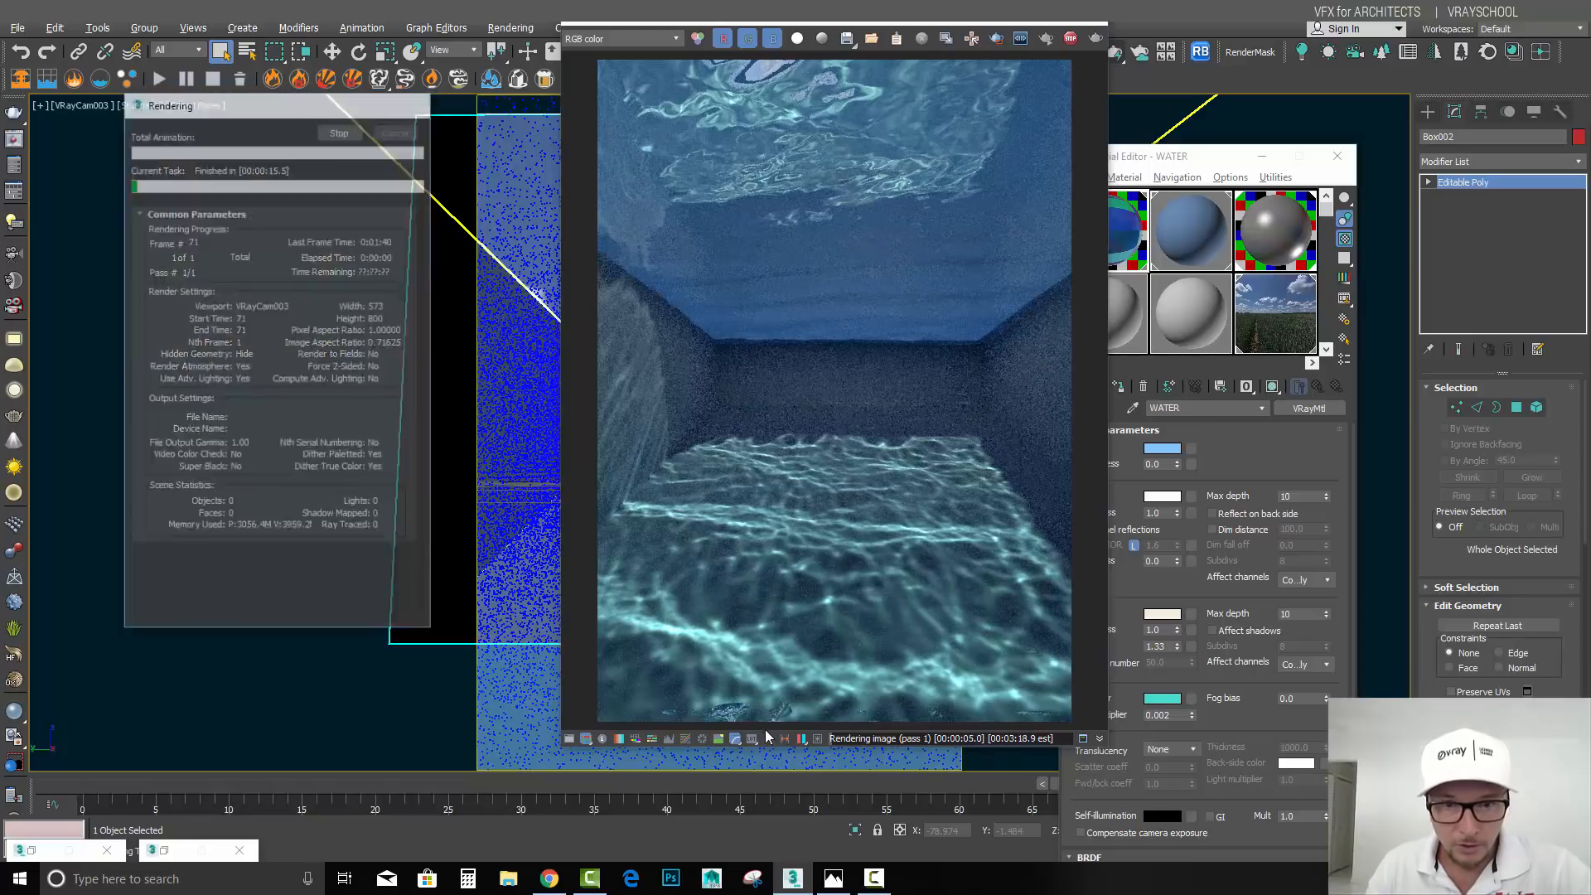
Step: Compare the earlier pool and underwater renders stored in the frame buffer's history for water colour and caustic detail
{"action": "left_click", "coordinate": [769, 739]}
{"action": "double_click", "coordinate": [396, 181]}
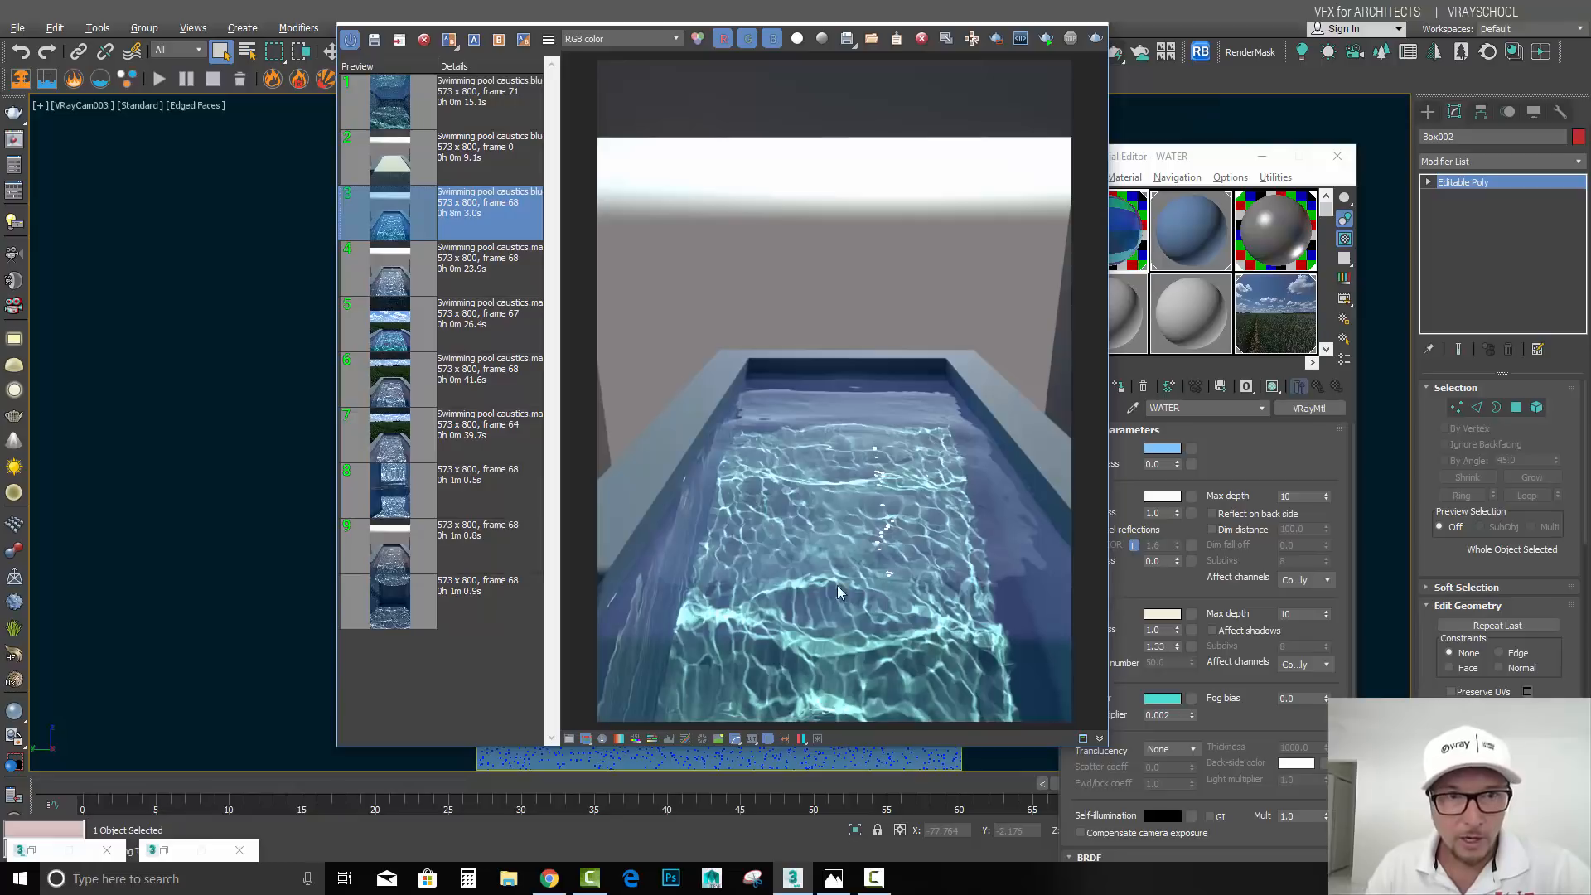
{"action": "double_click", "coordinate": [406, 280]}
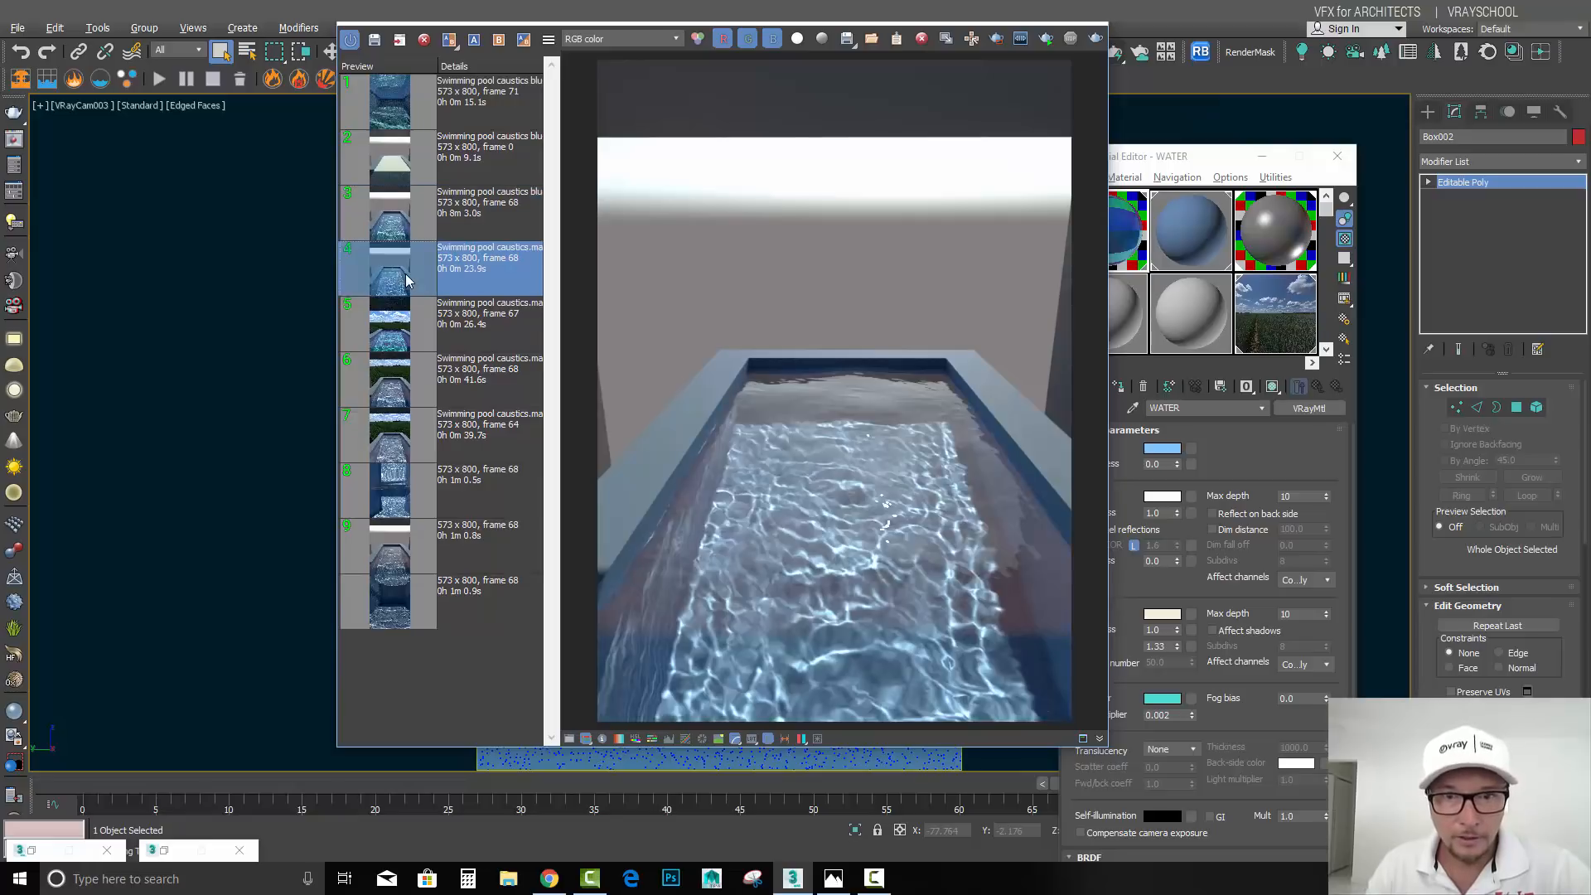
{"action": "double_click", "coordinate": [408, 342]}
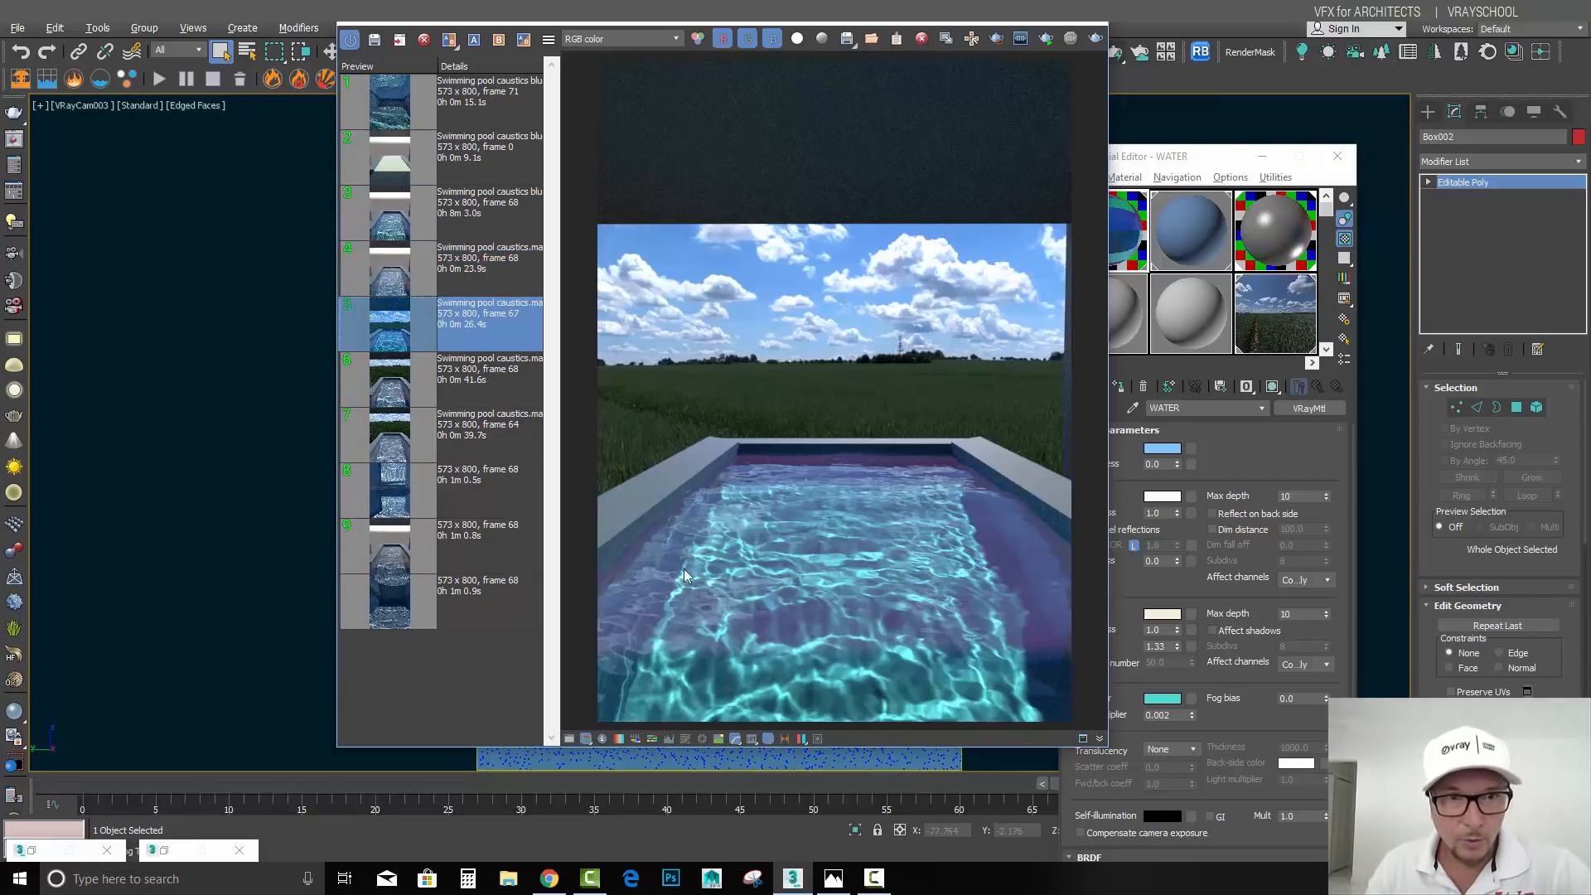
{"action": "double_click", "coordinate": [387, 393]}
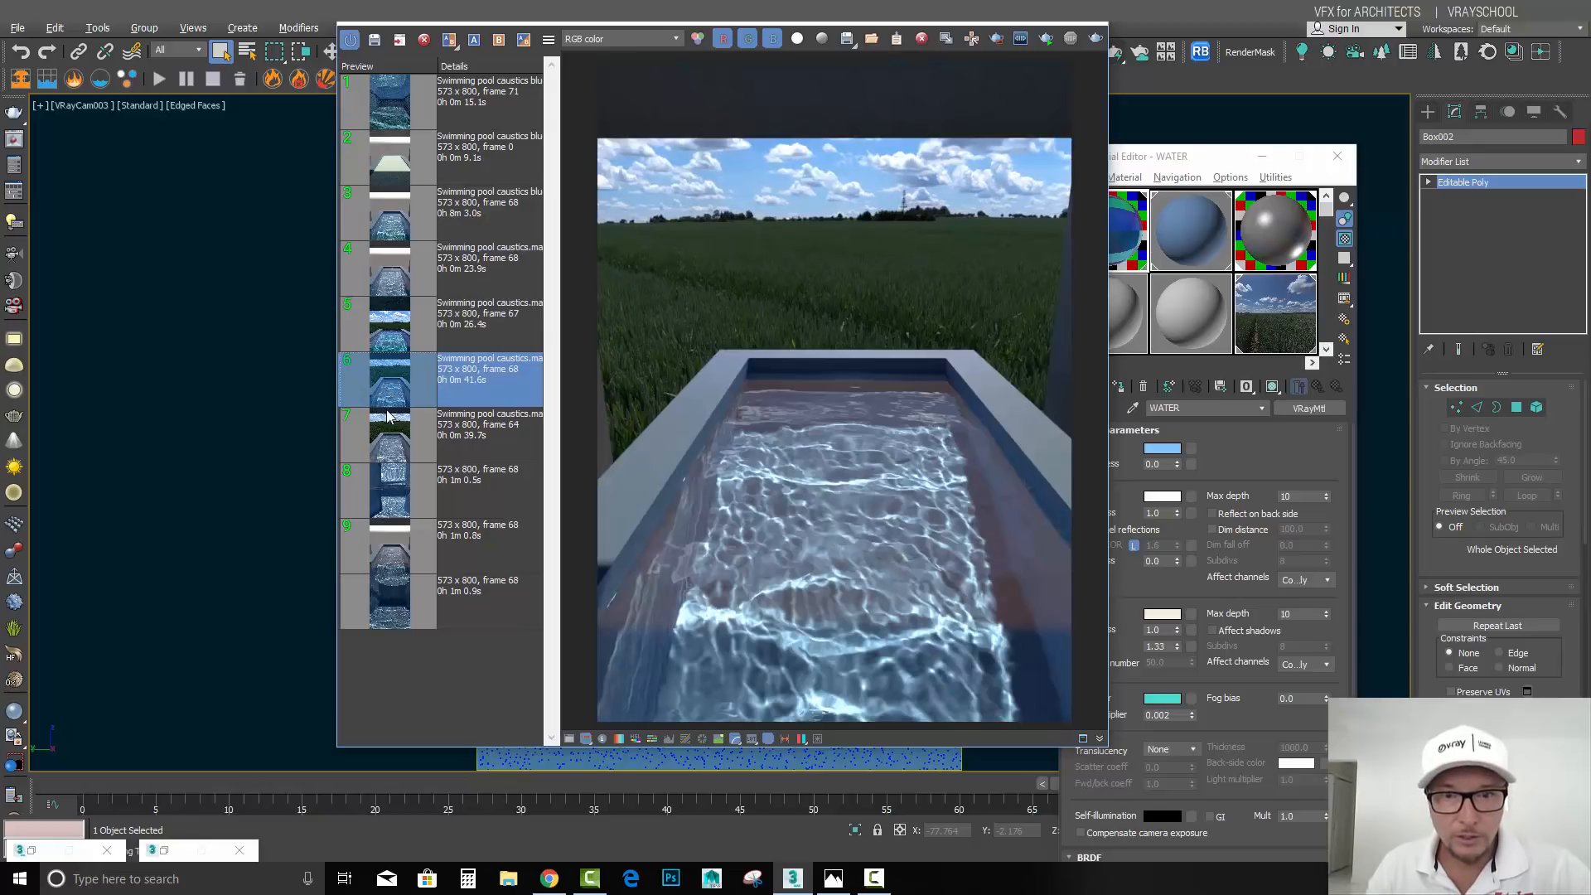
{"action": "double_click", "coordinate": [391, 435]}
{"action": "double_click", "coordinate": [390, 501]}
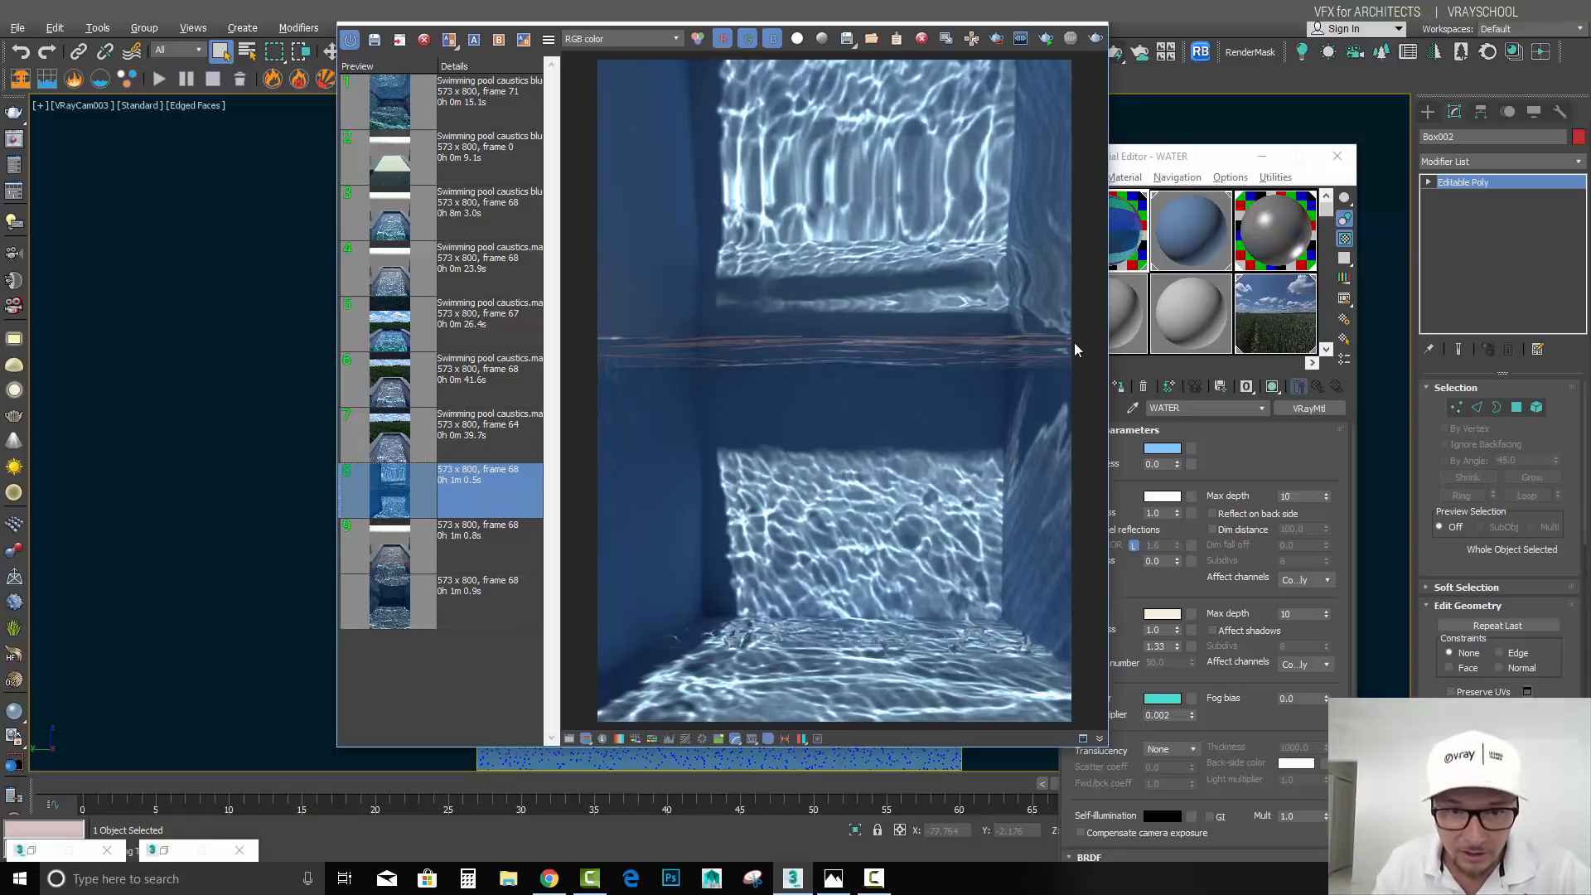
{"action": "double_click", "coordinate": [395, 555]}
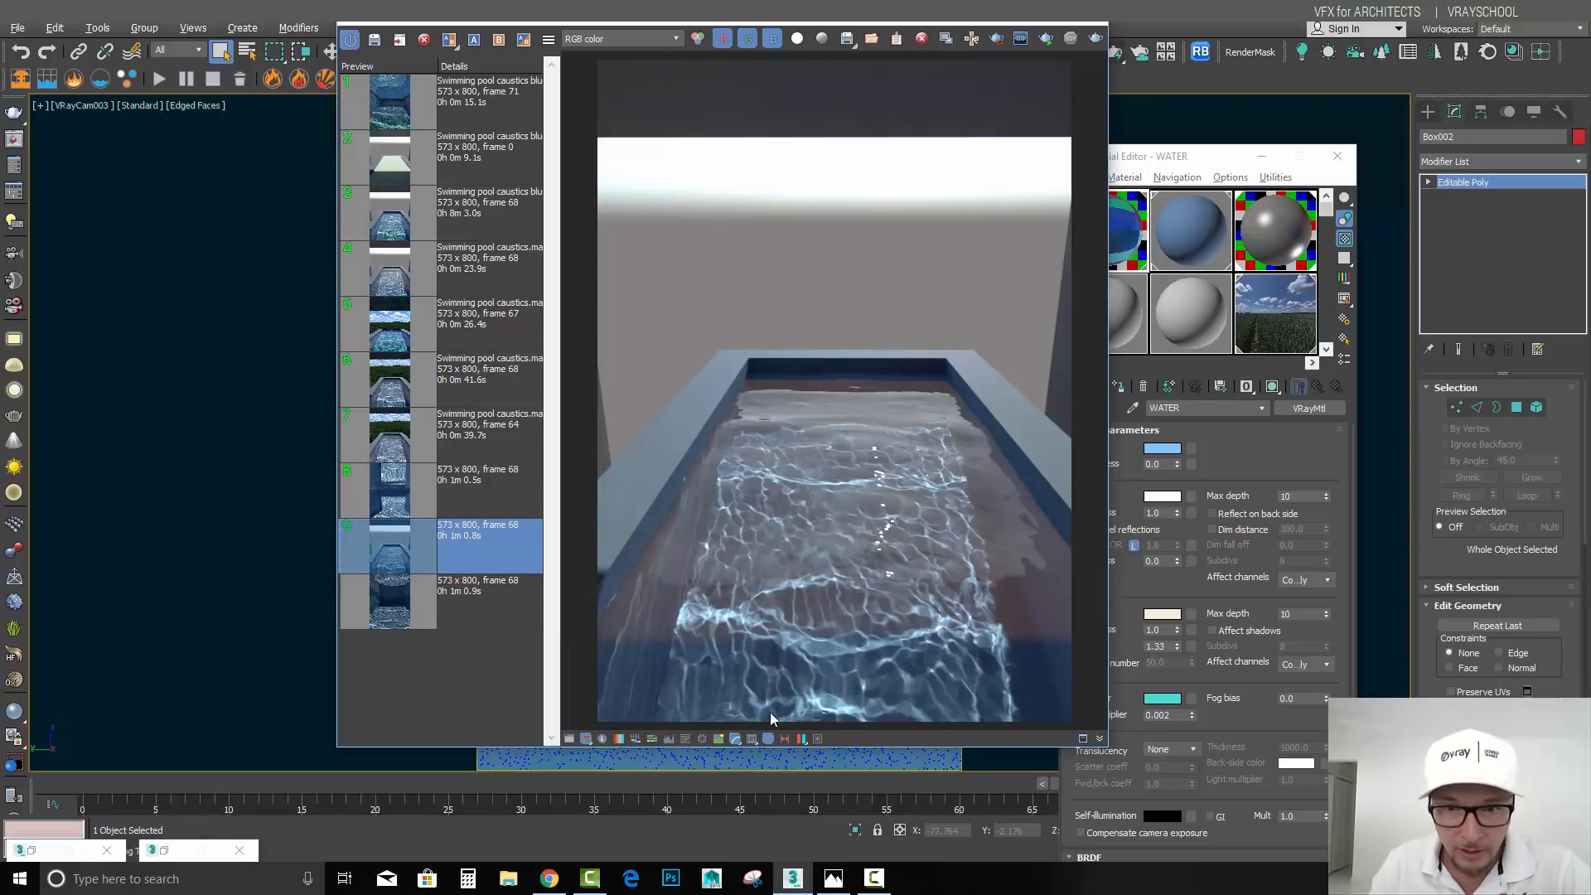
{"action": "double_click", "coordinate": [395, 614]}
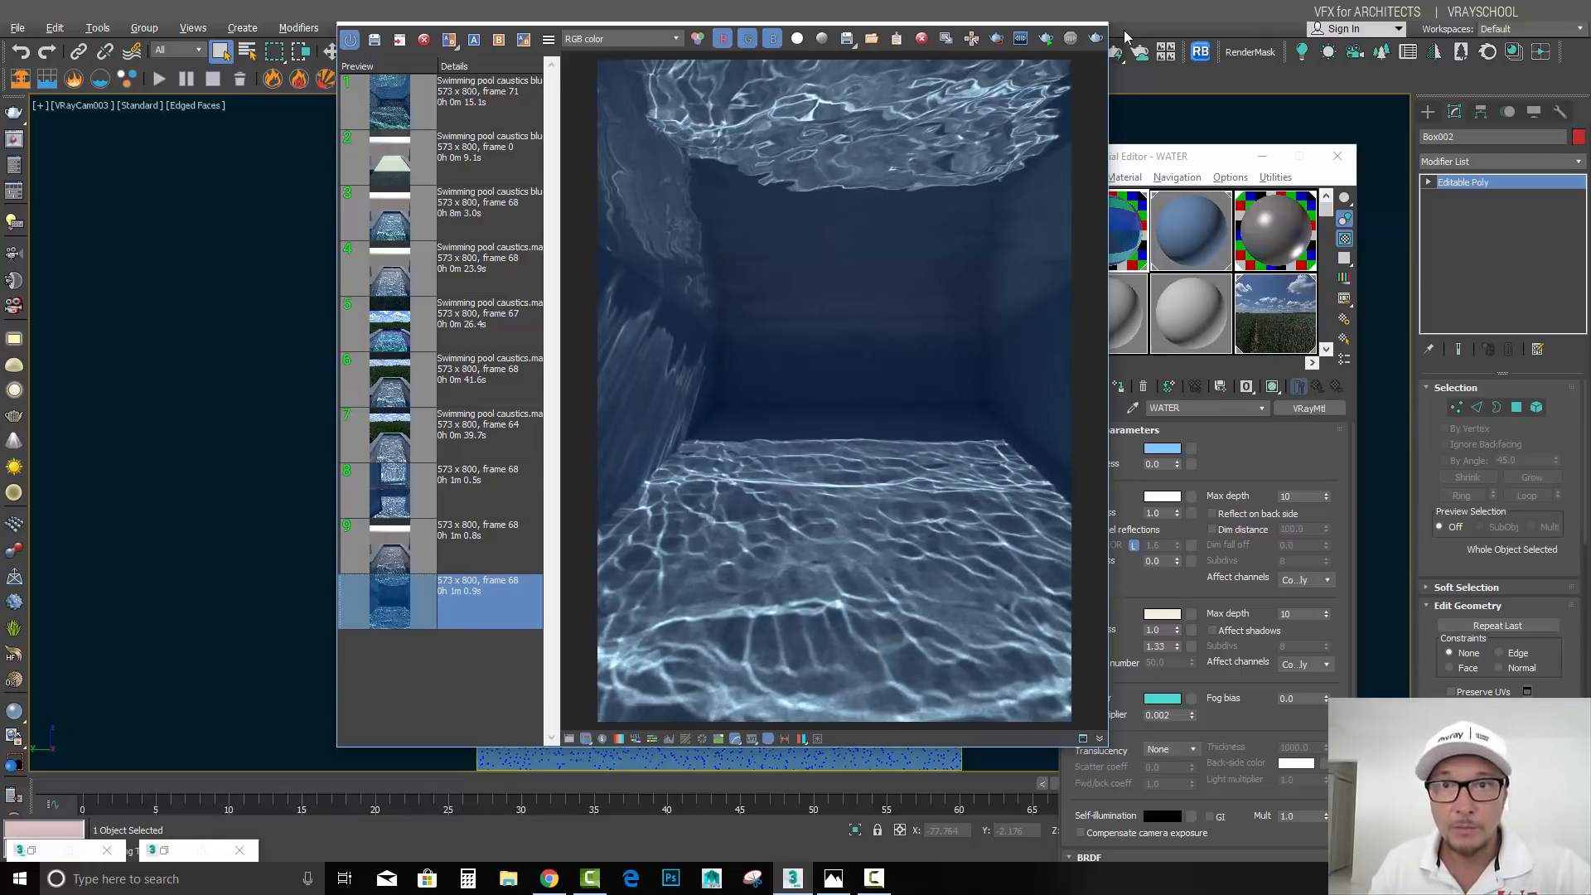
{"action": "left_click", "coordinate": [1088, 10]}
Step: Return to the VRayCam001 view and set the VRaySun's caustic subdivs to 25000
{"action": "key", "text": "c"}
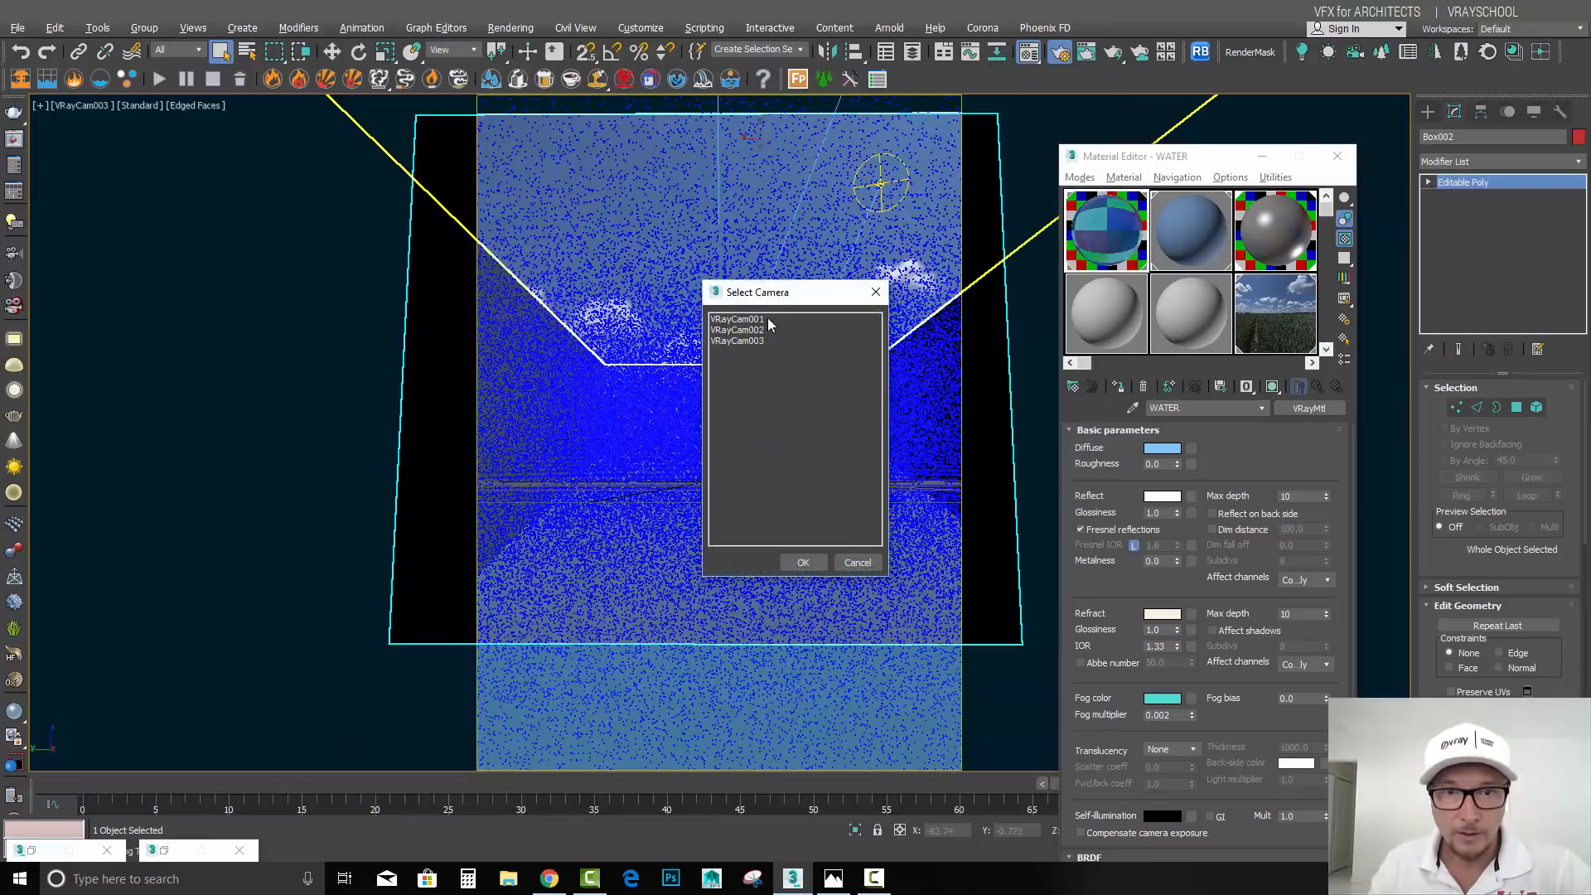
{"action": "double_click", "coordinate": [746, 319]}
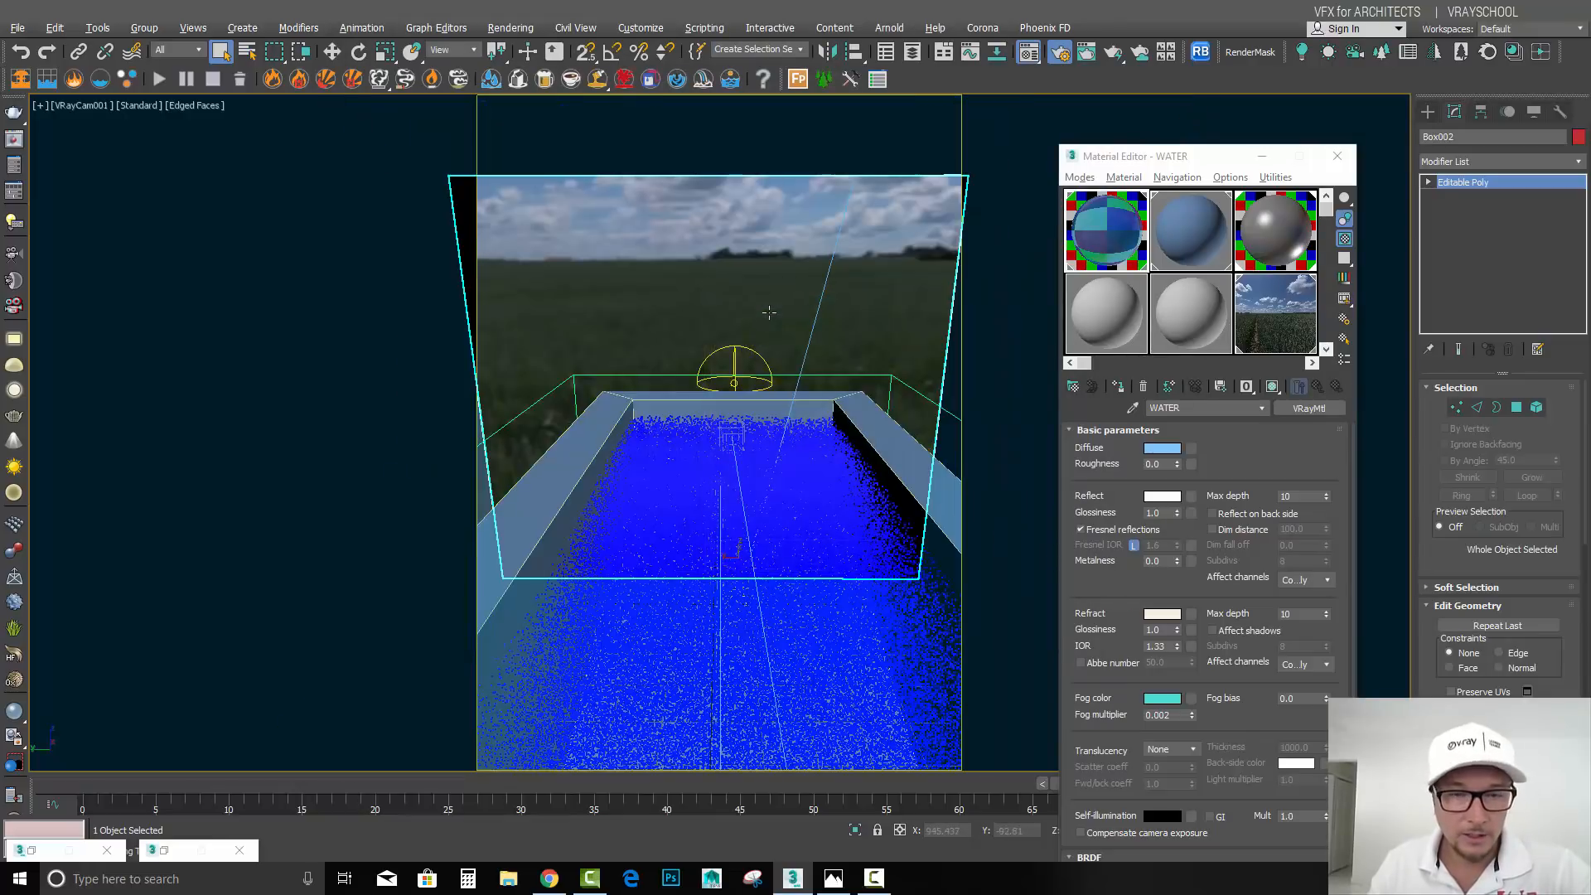
{"action": "left_click_drag", "start_coordinate": [1193, 155], "coordinate": [1307, 136]}
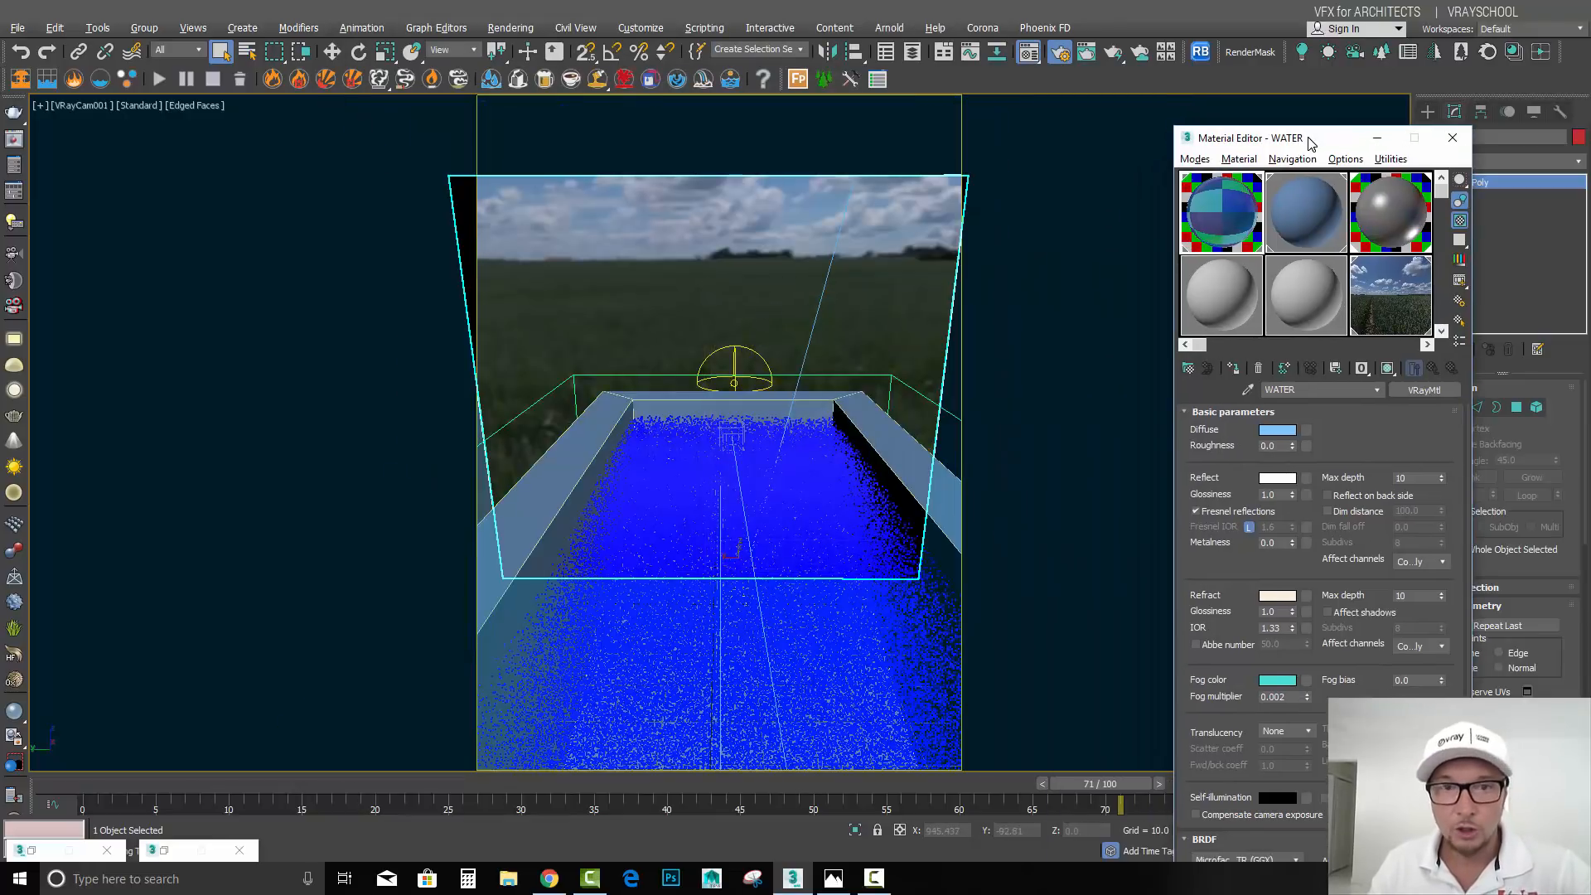
{"action": "left_click", "coordinate": [829, 272]}
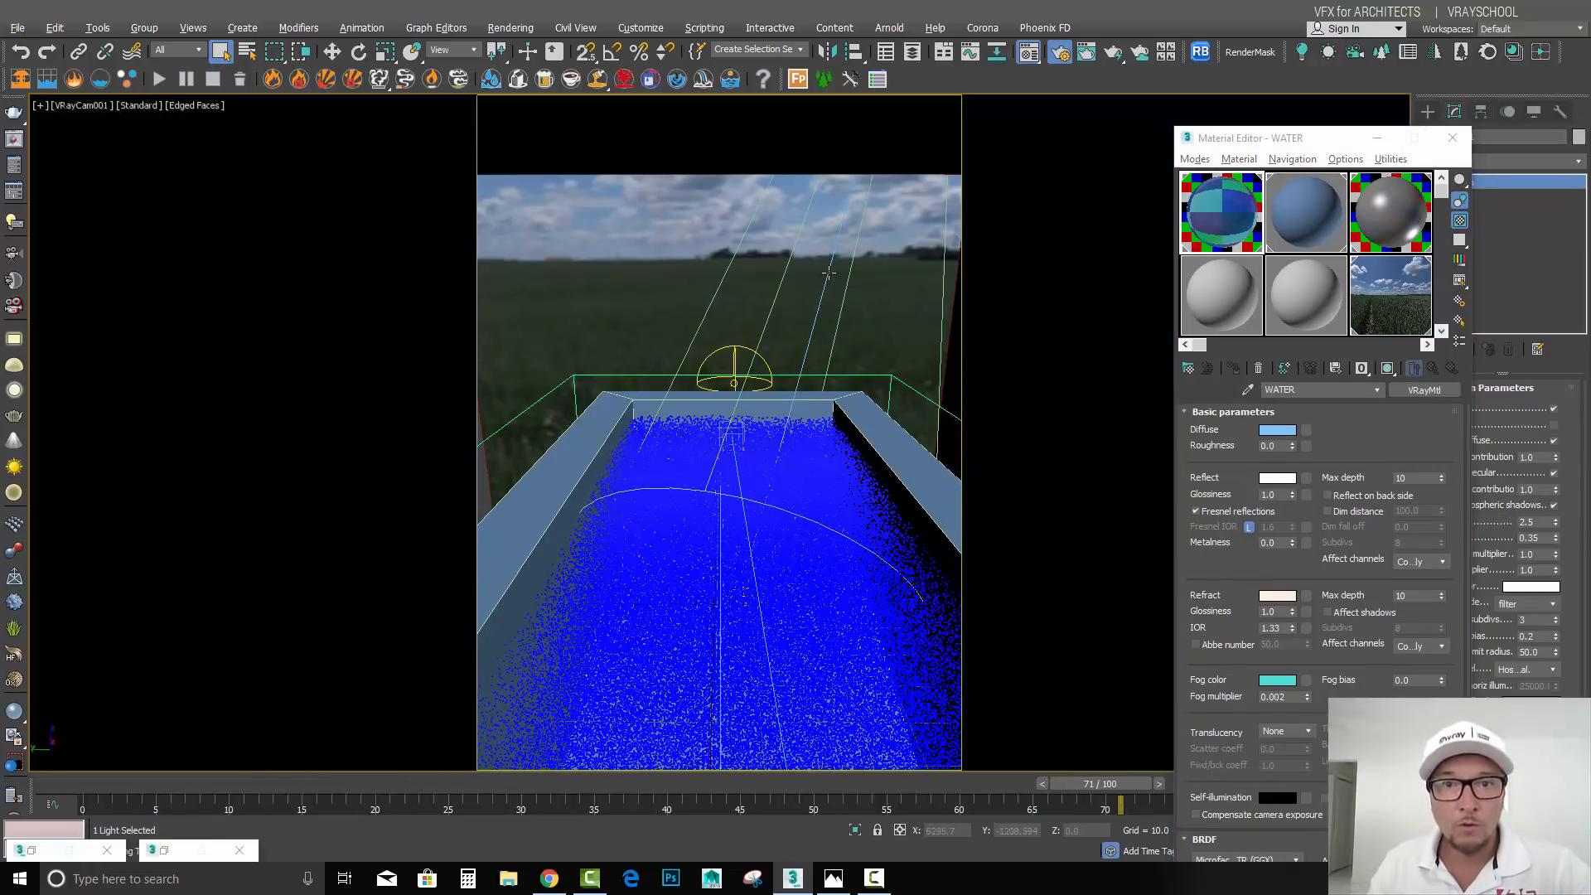
{"action": "right_click", "coordinate": [829, 273]}
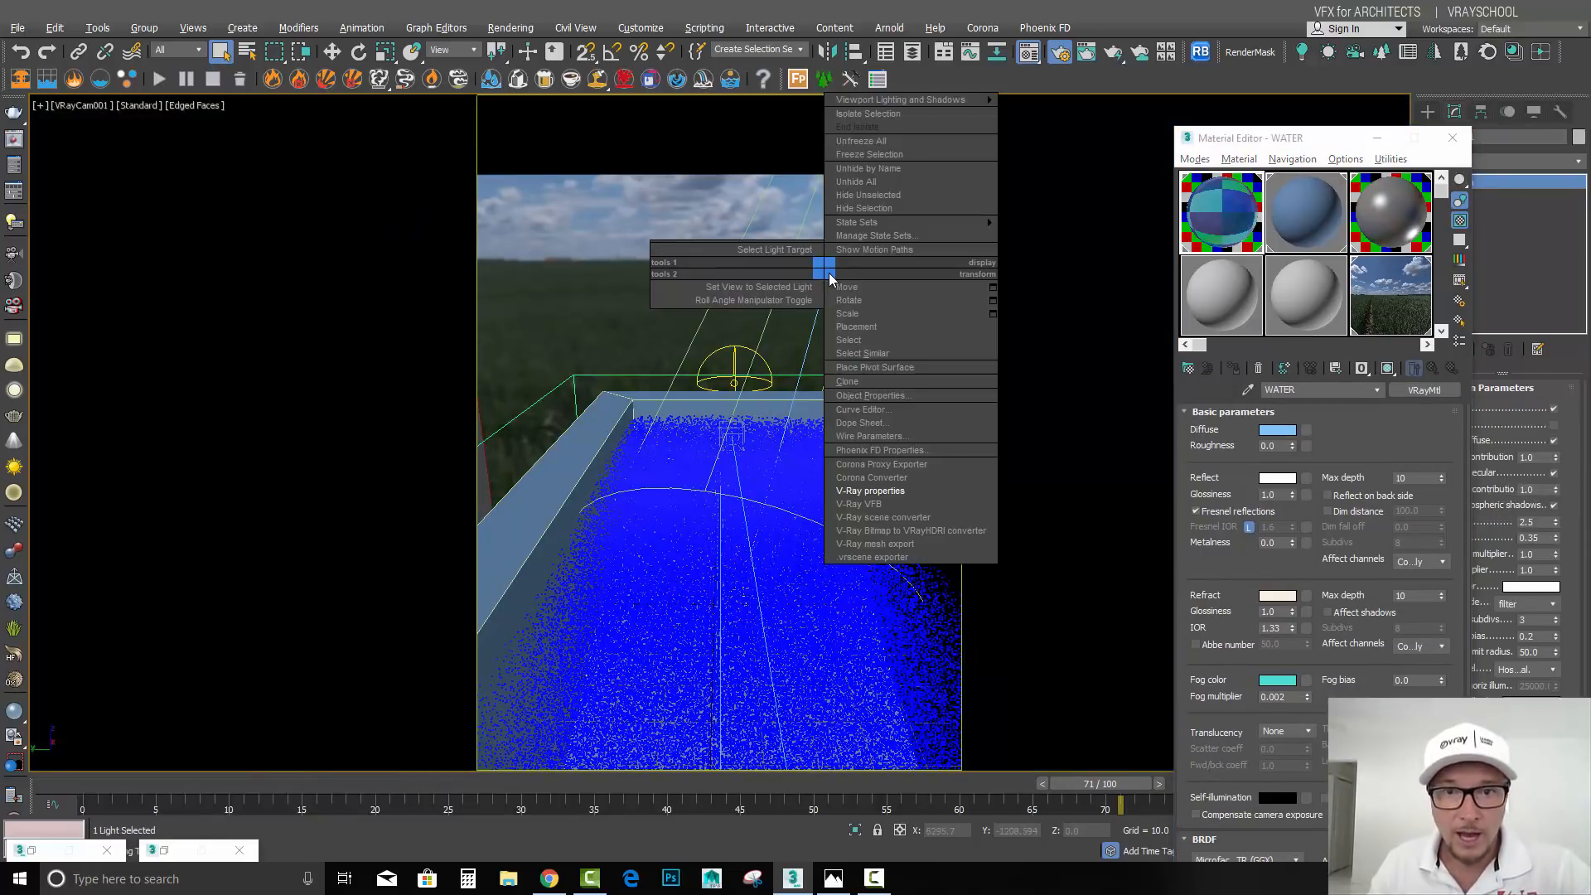
{"action": "left_click", "coordinate": [899, 492]}
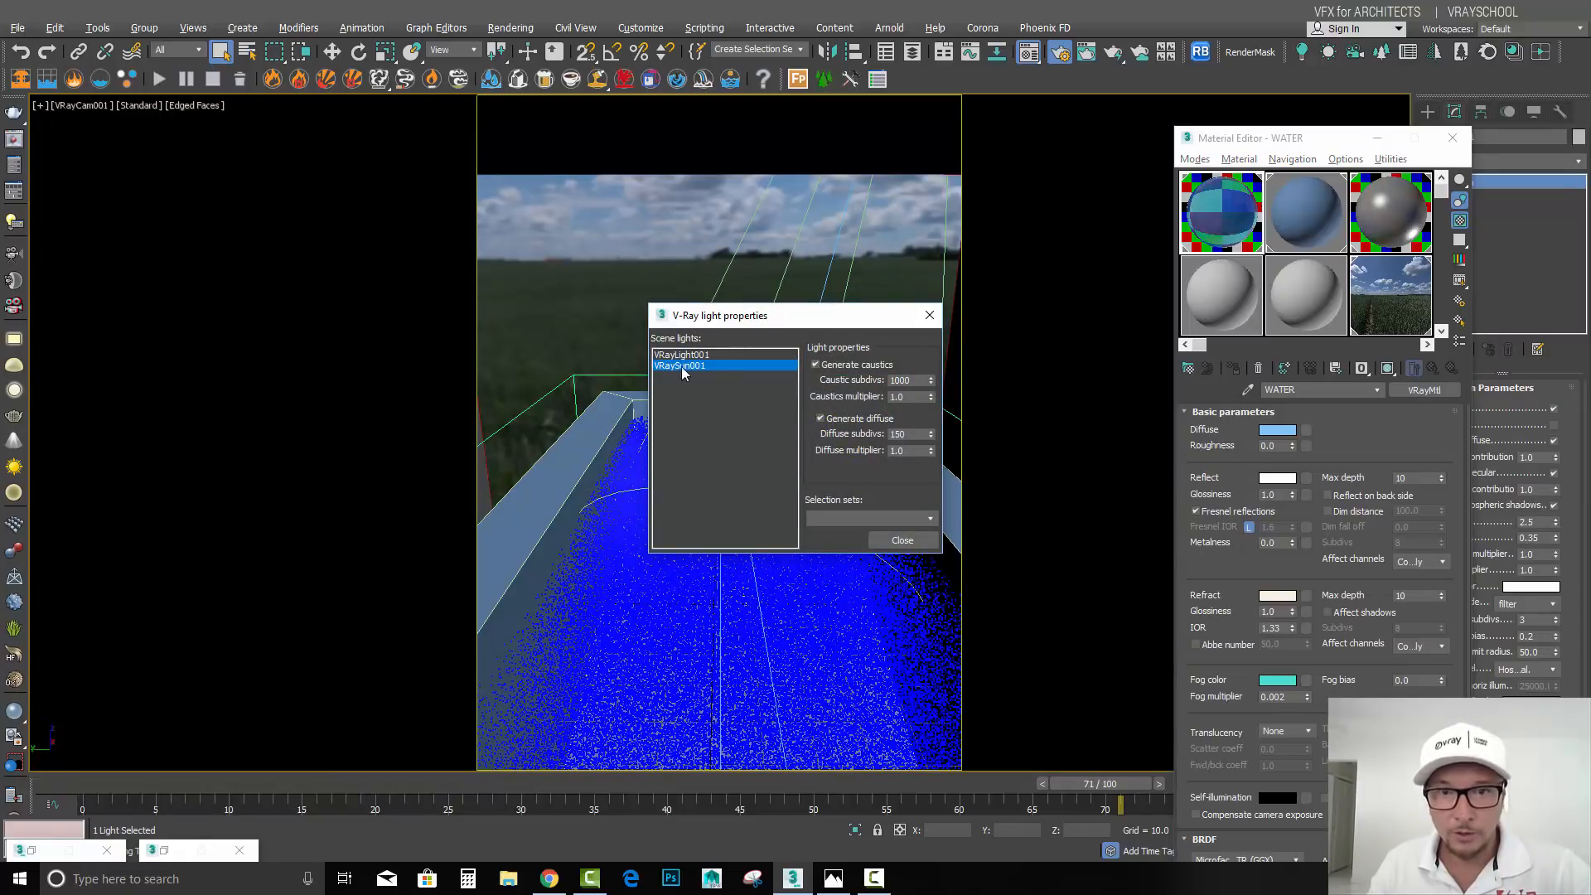
{"action": "double_click", "coordinate": [899, 380]}
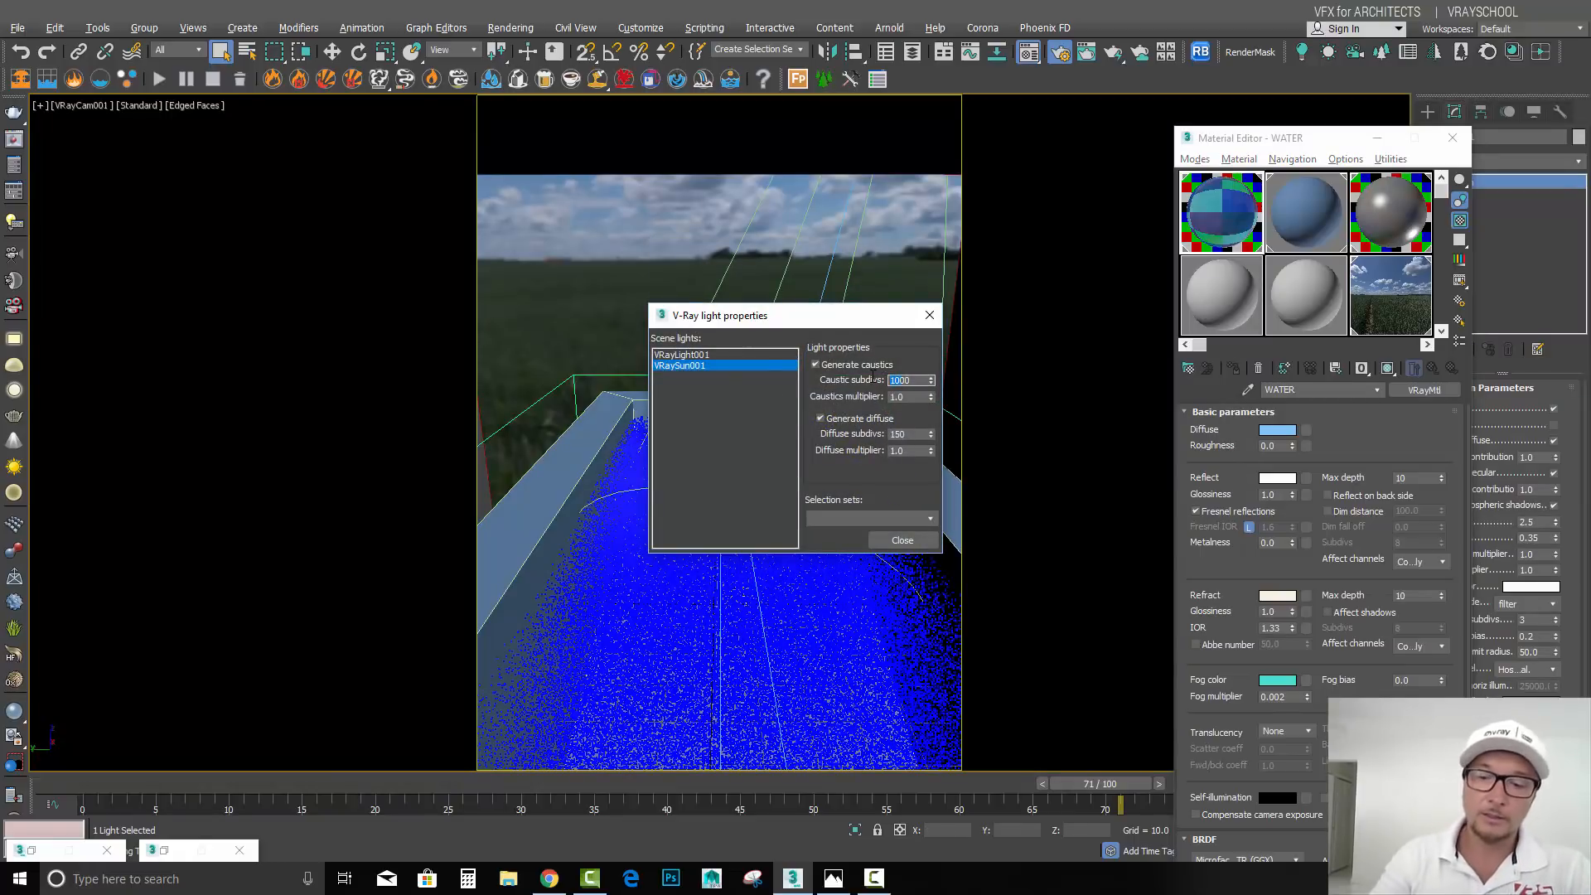
{"action": "type", "text": "25000"}
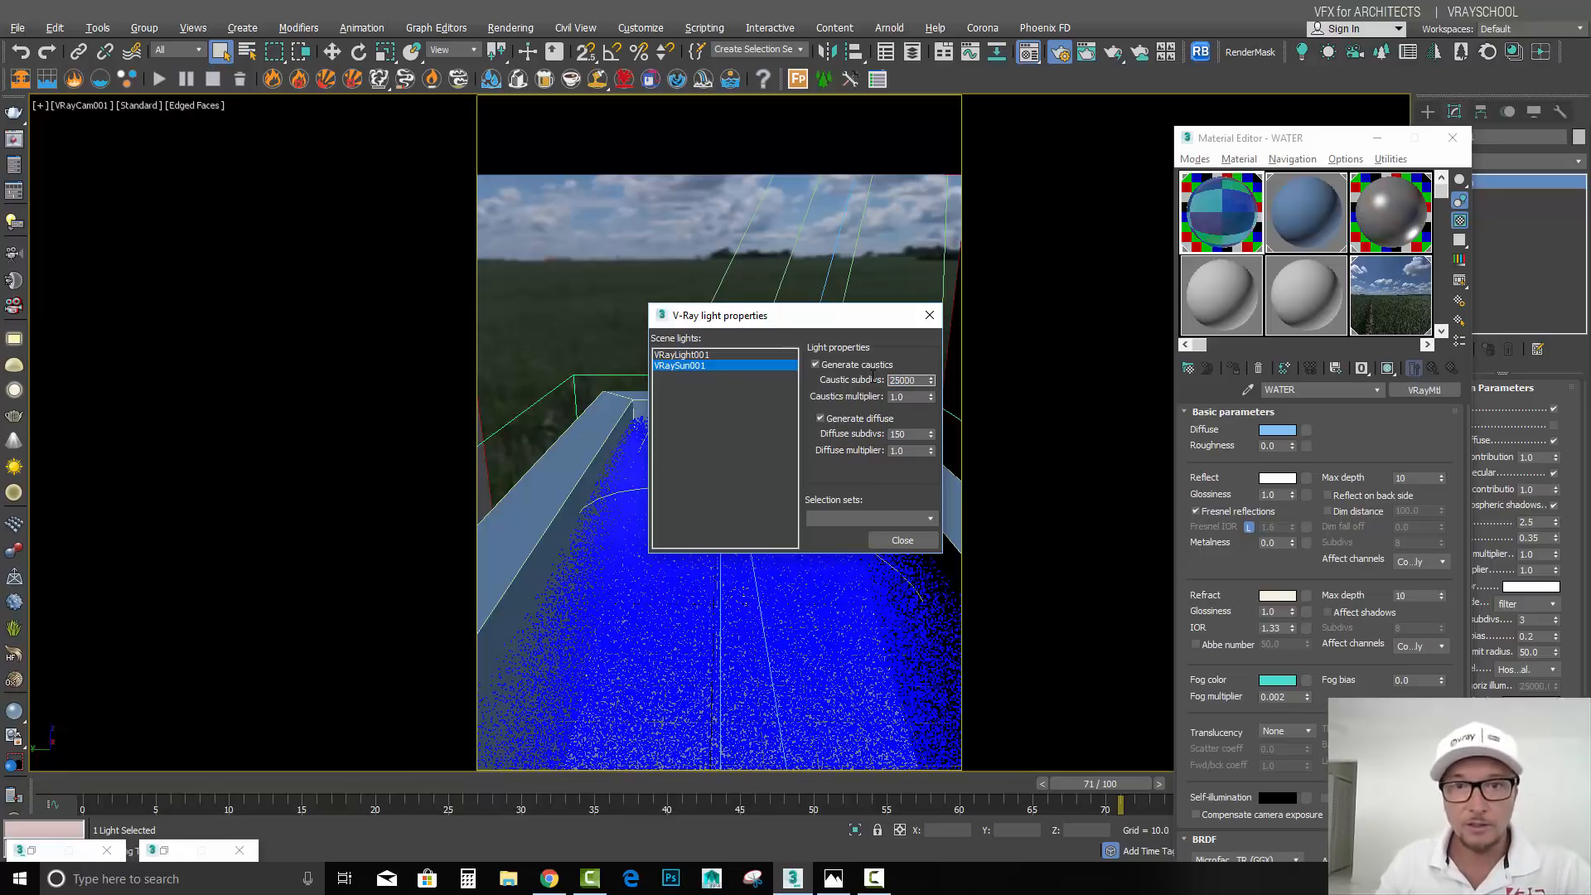
{"action": "left_click", "coordinate": [909, 541]}
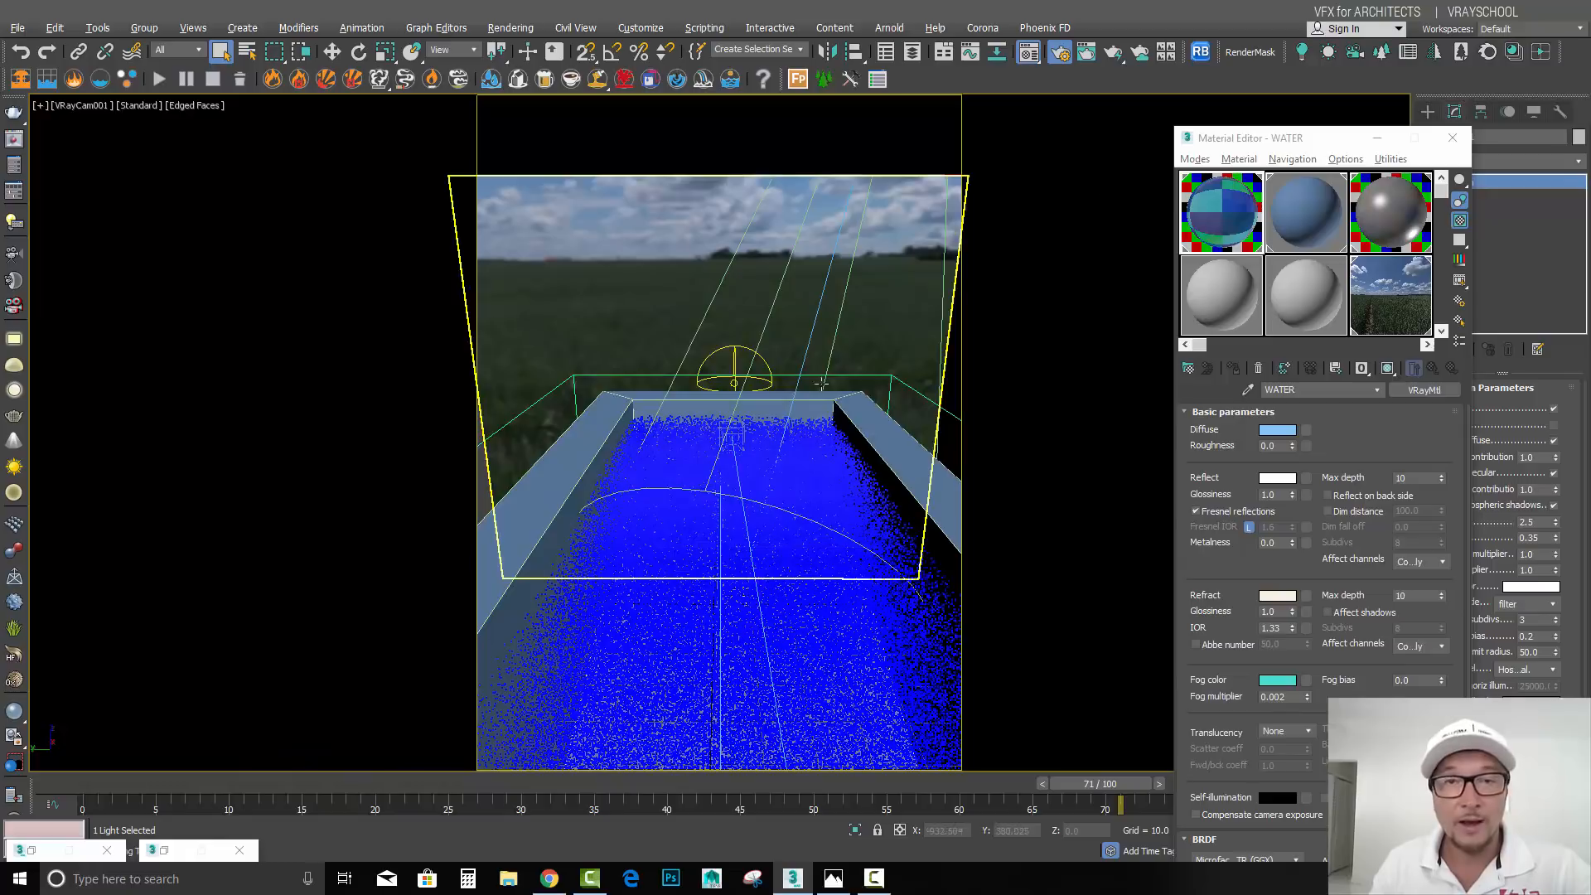